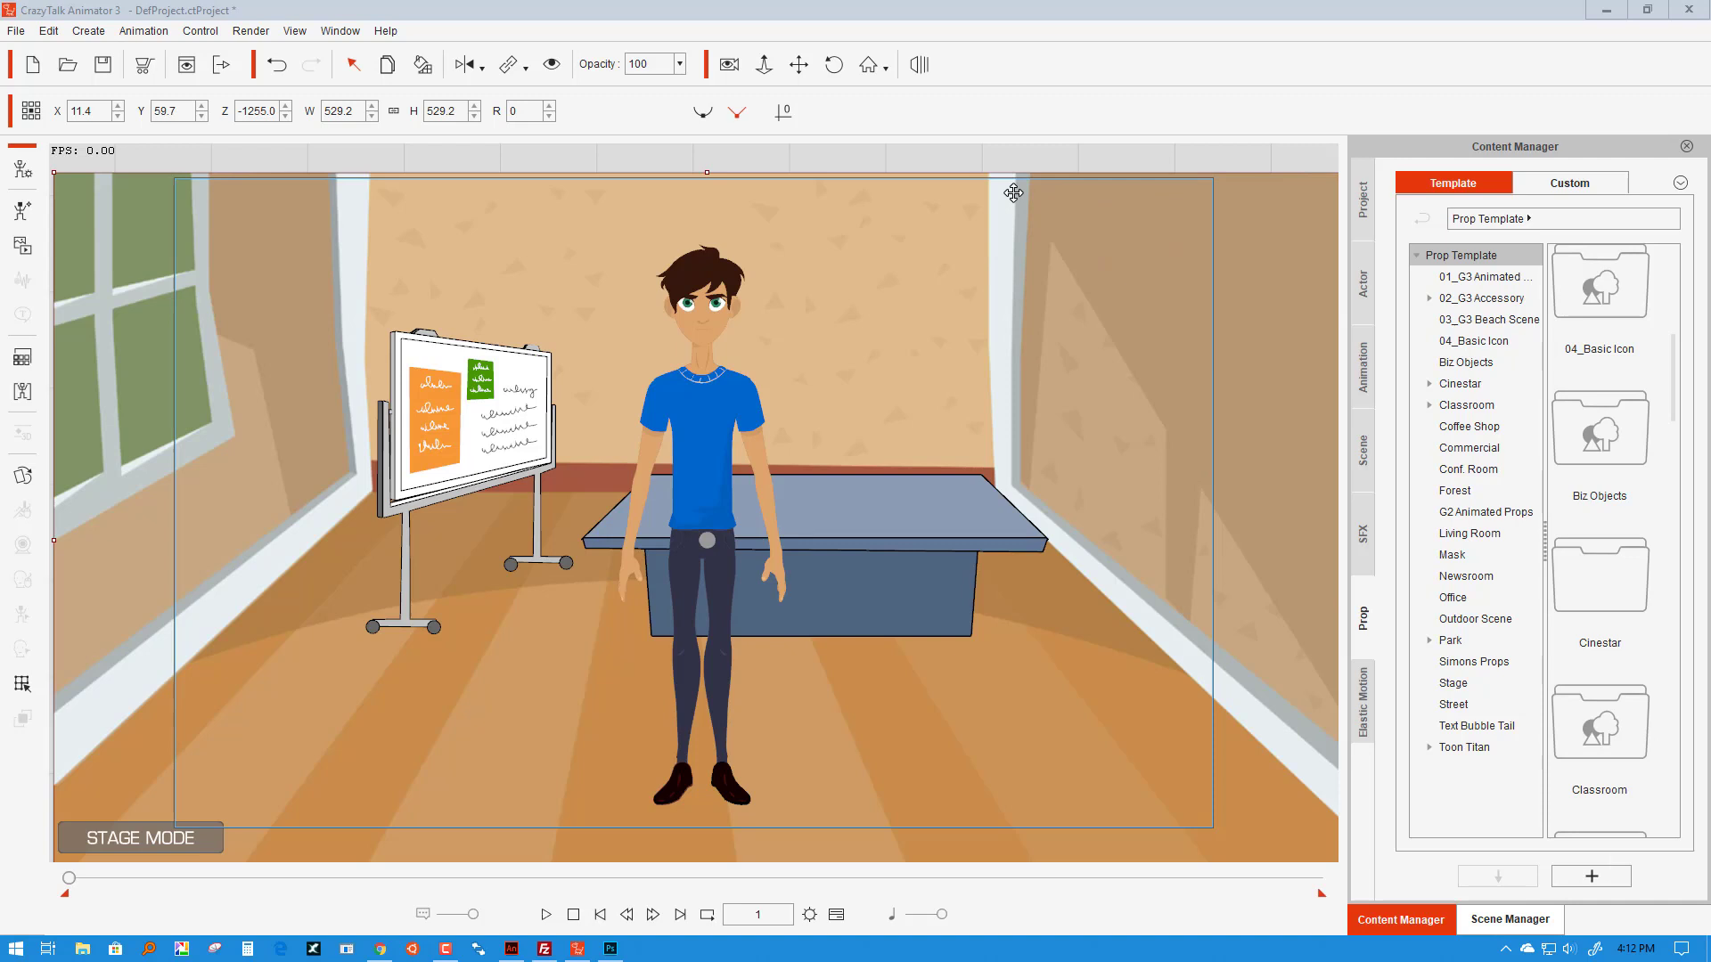
# Step: Nudge the character slightly to the left in the classroom scene
pyautogui.click(964, 155)
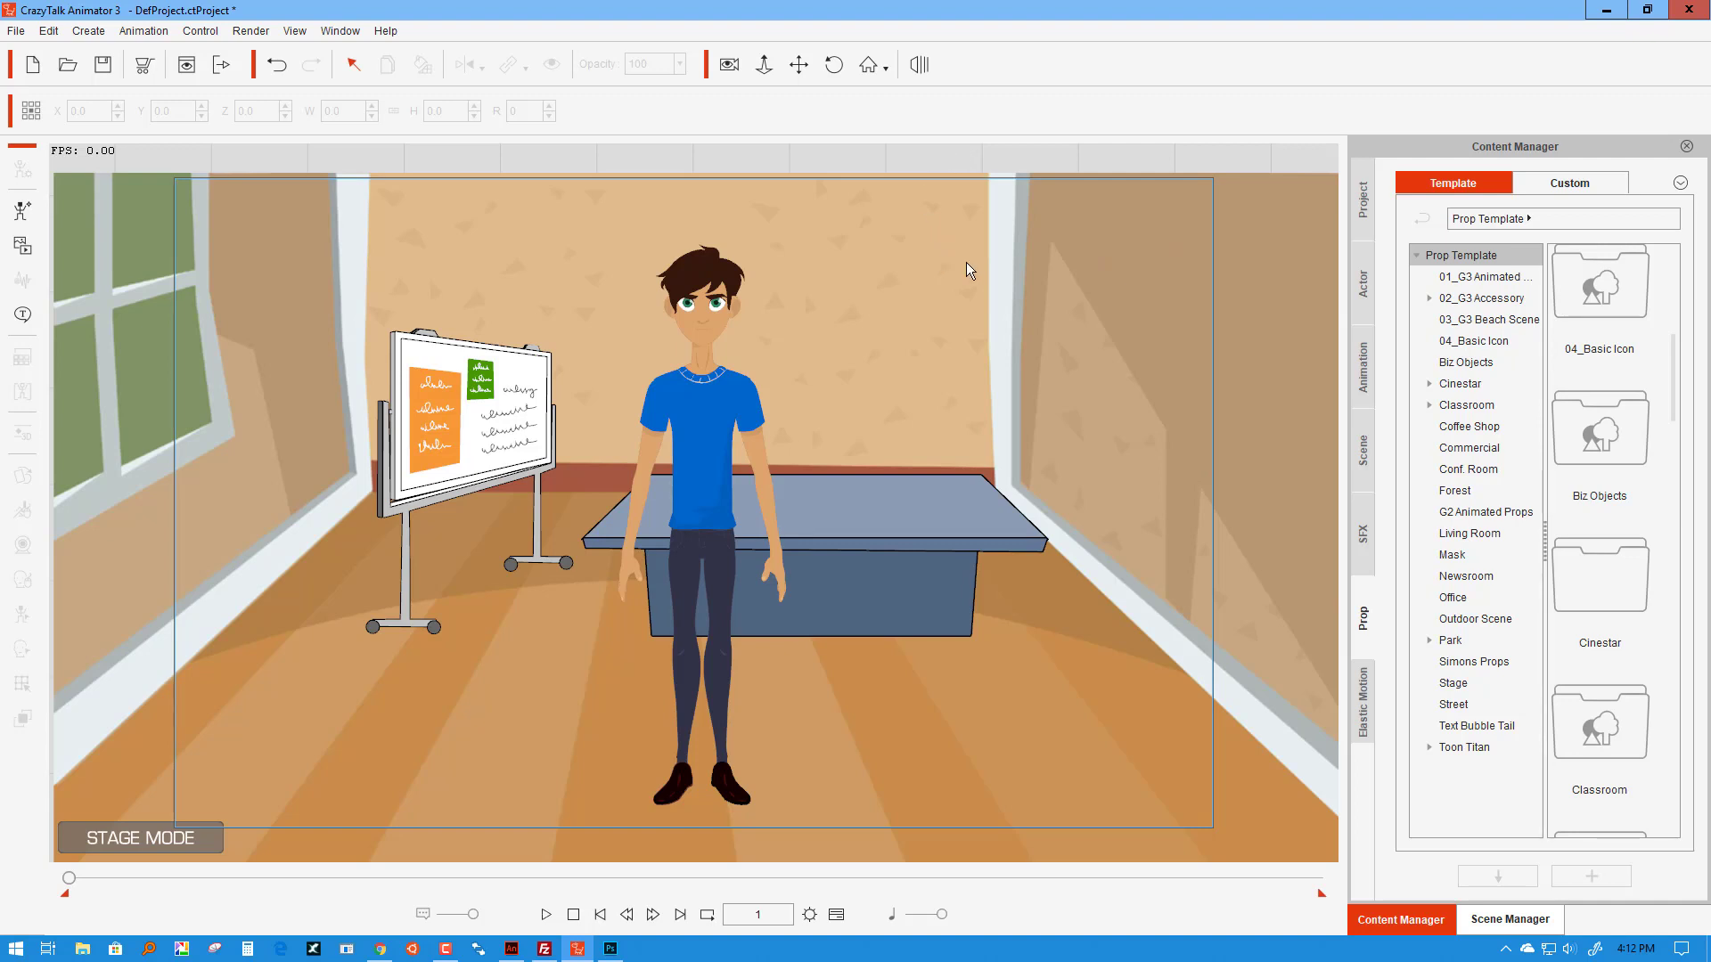
pyautogui.click(717, 403)
pyautogui.moveTo(717, 403); pyautogui.dragTo(705, 385)
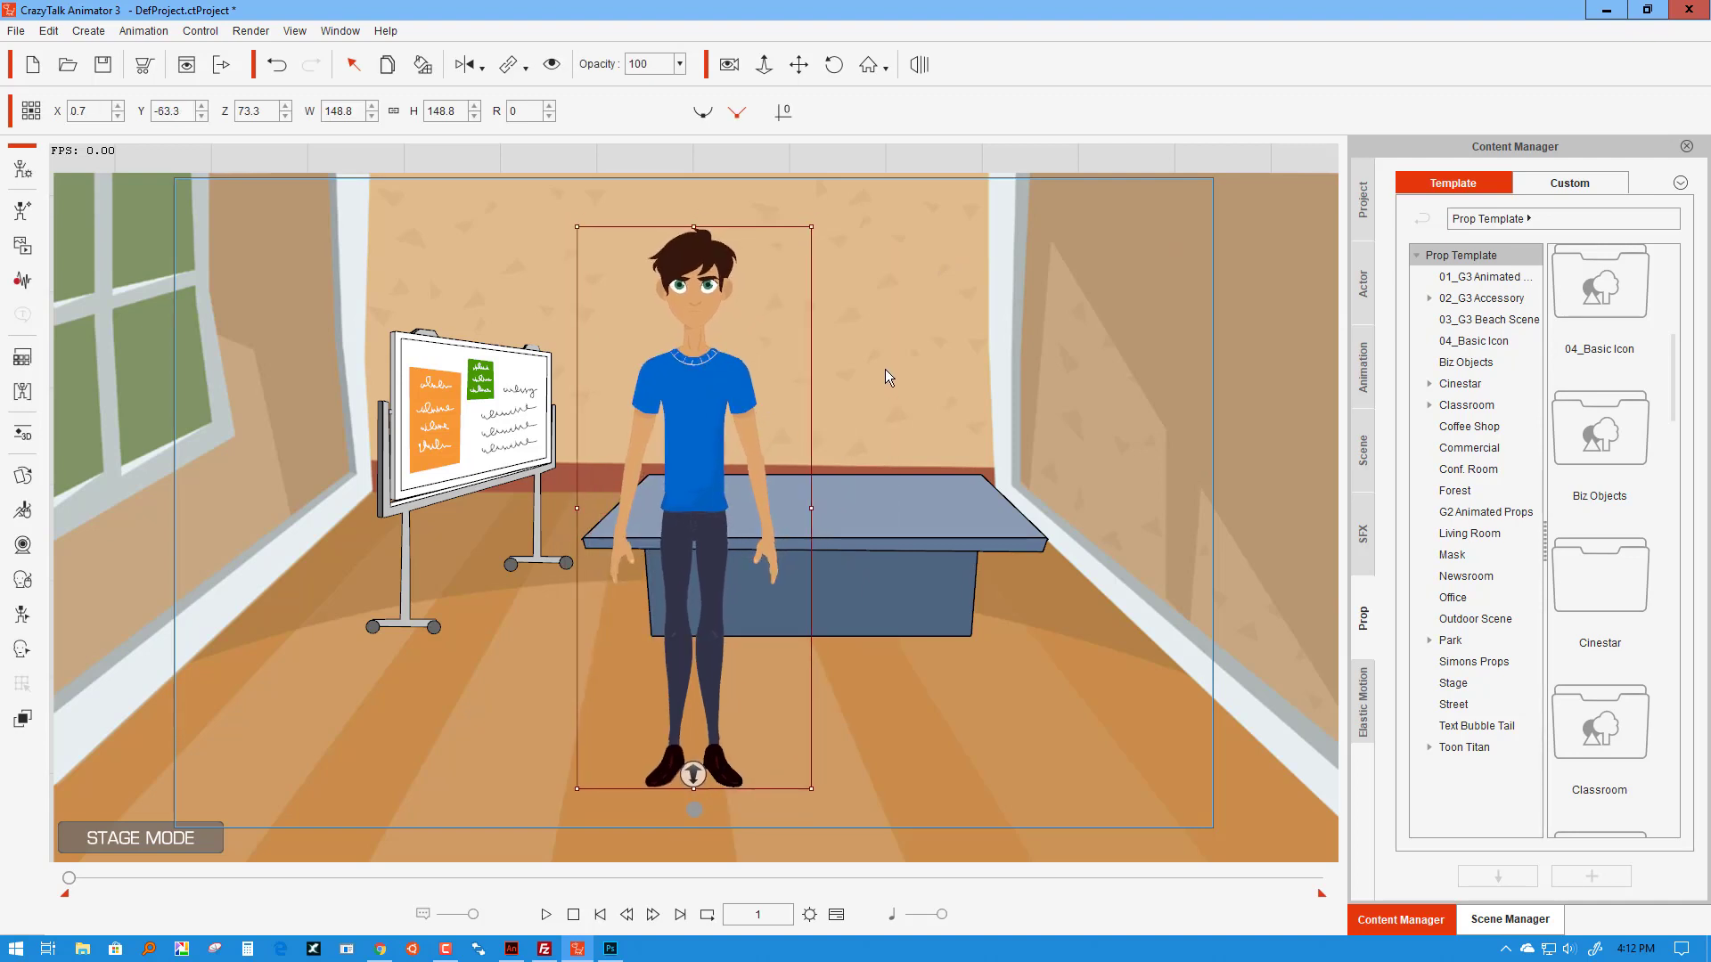
# Step: Check the background, table and whiteboard, then isolate the classroom background in Composer Mode
pyautogui.click(934, 330)
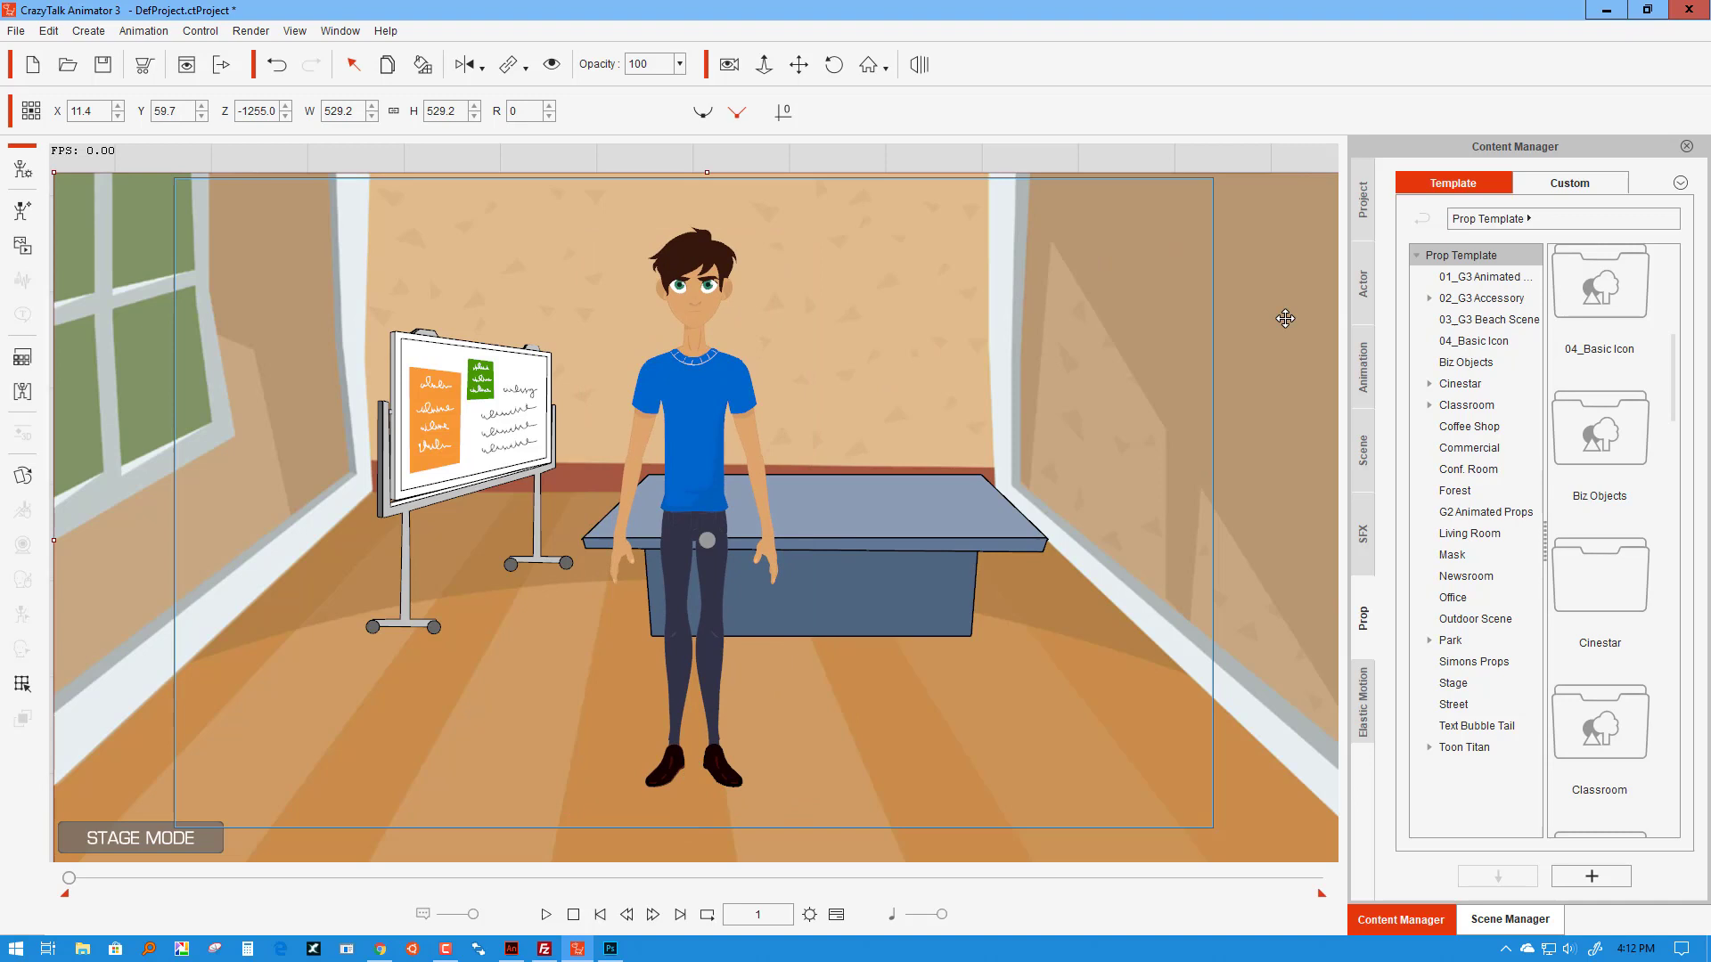
pyautogui.click(858, 524)
pyautogui.click(519, 434)
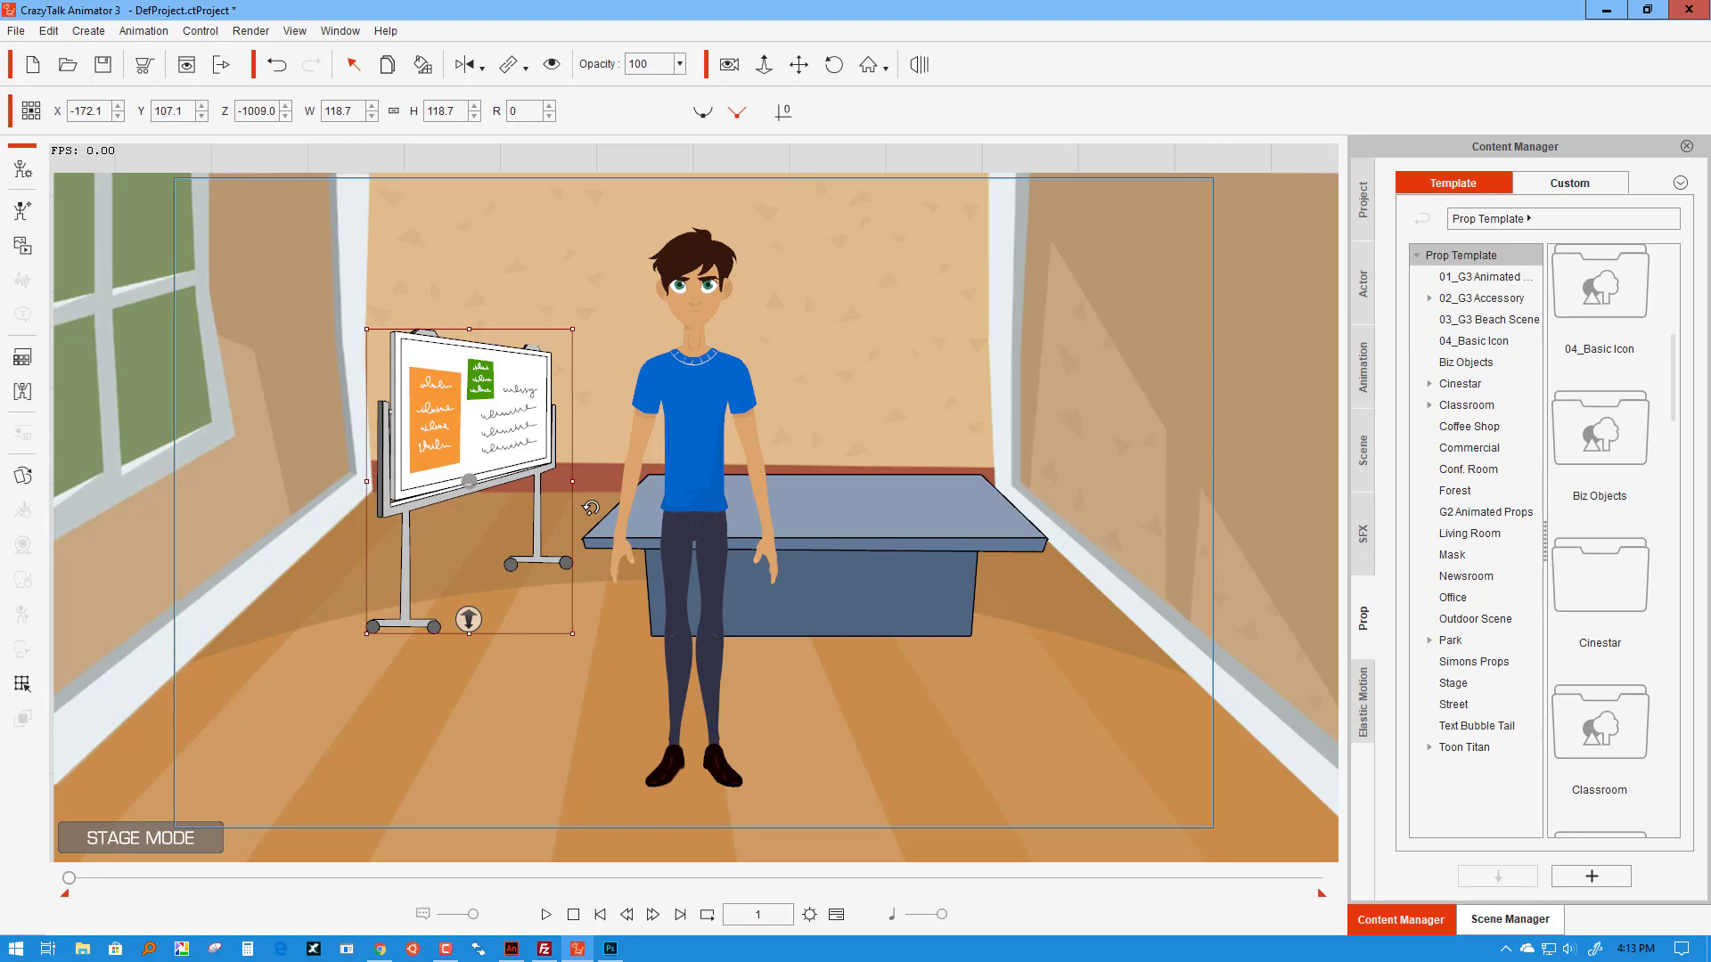
pyautogui.click(897, 346)
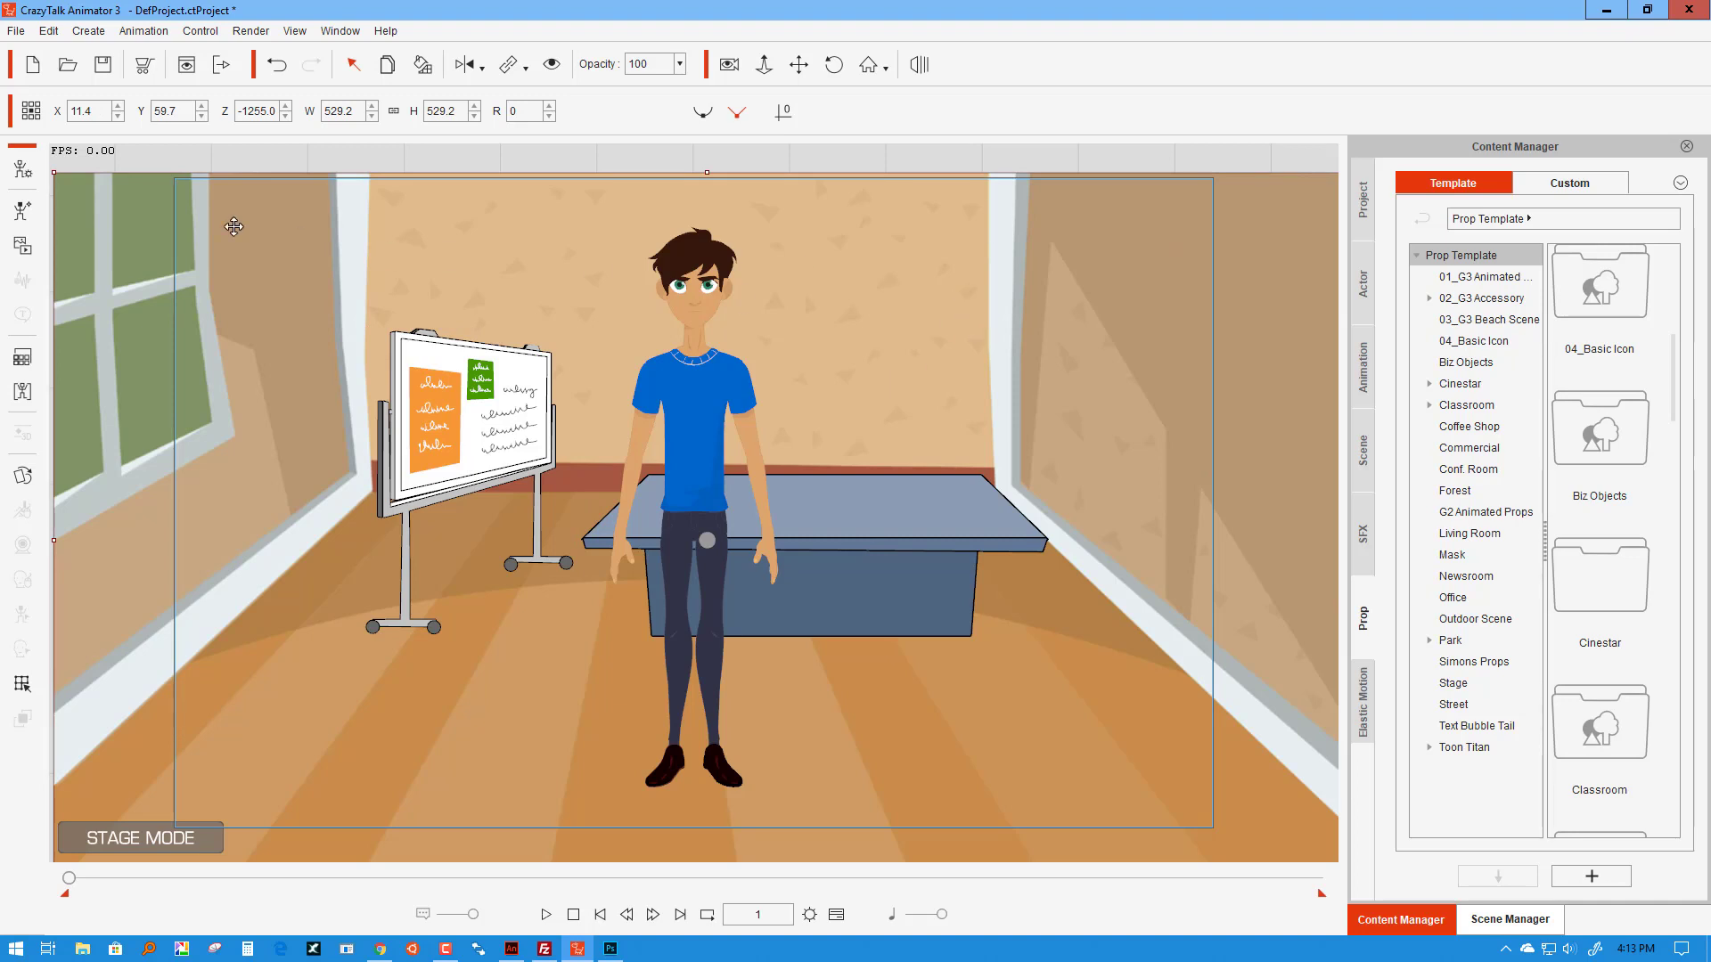
pyautogui.click(22, 168)
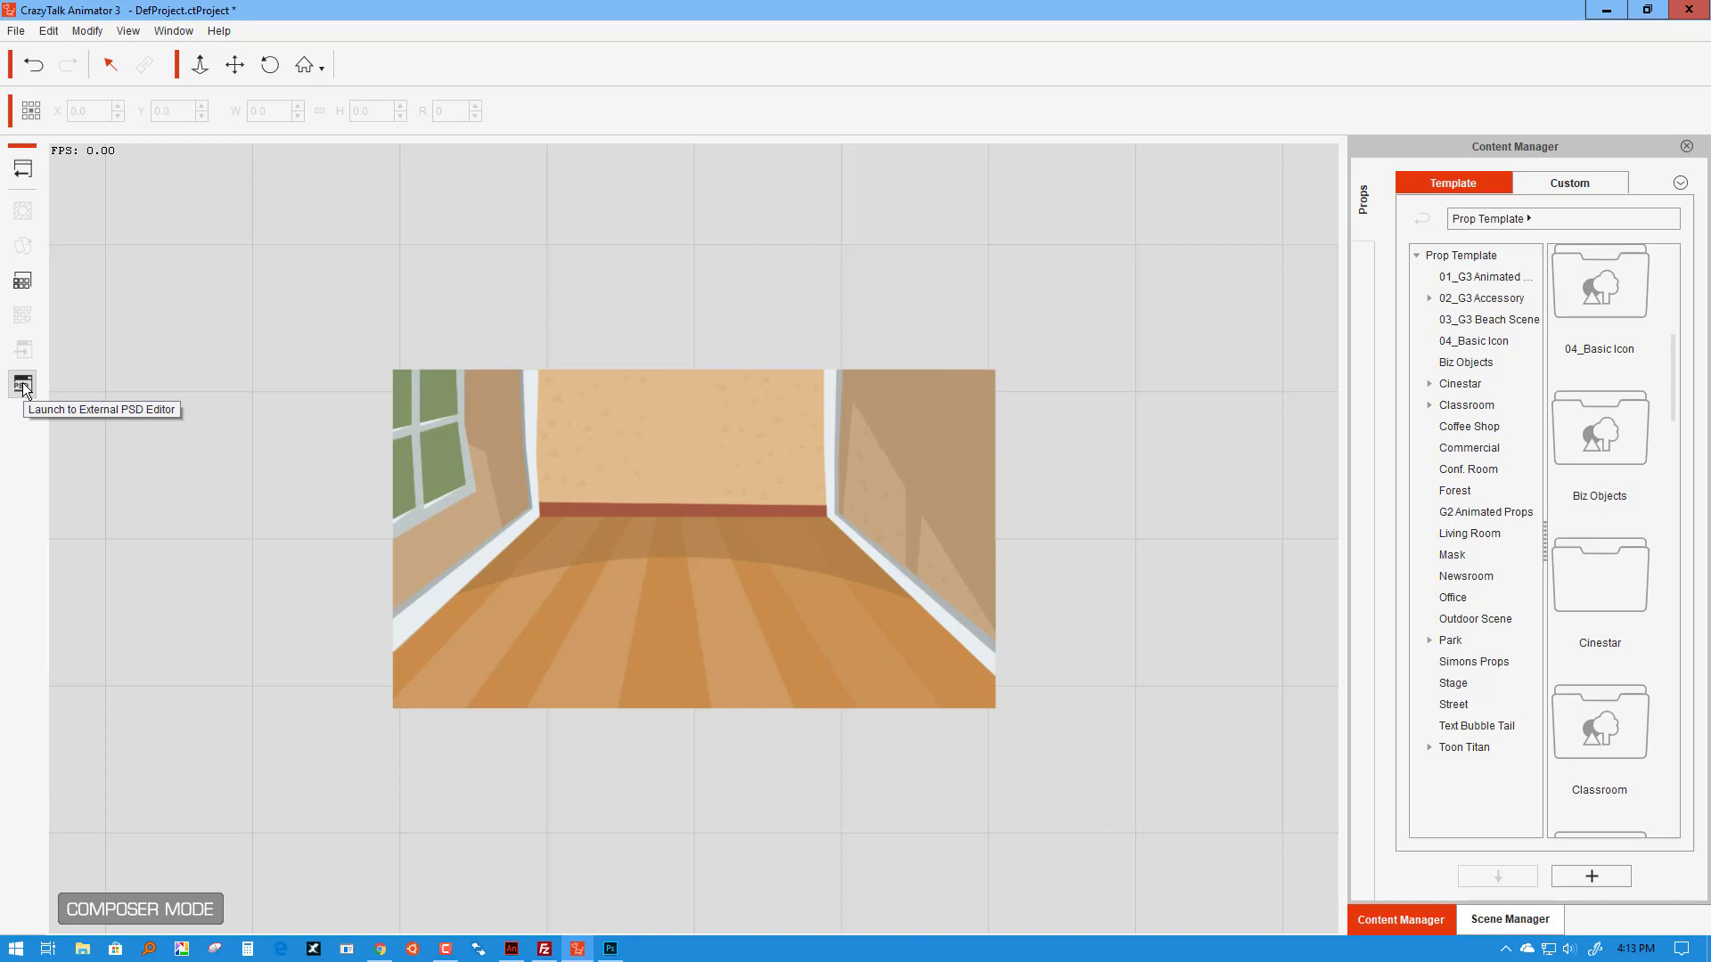
# Step: Launch the background to the external PSD editor, showing PSD Options at scale 1.0, 1229 x 691
pyautogui.click(23, 386)
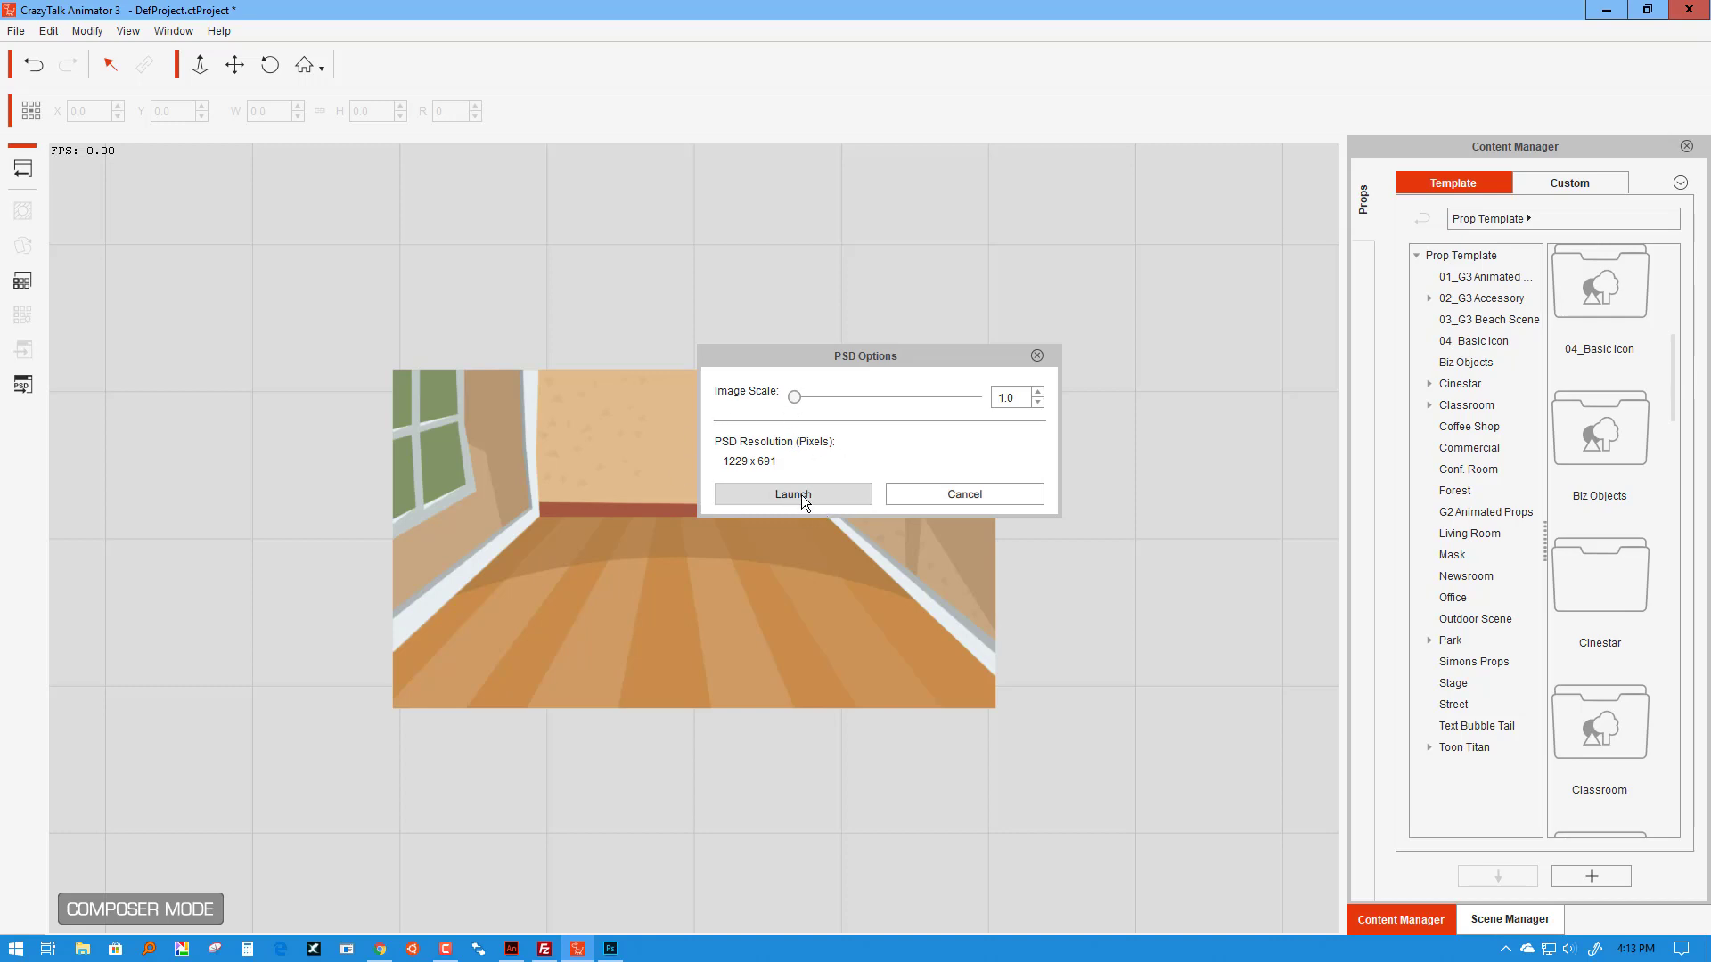
# Step: Open Classroom02.psd in Photoshop, maximize its window, then close Photoshop
pyautogui.click(800, 495)
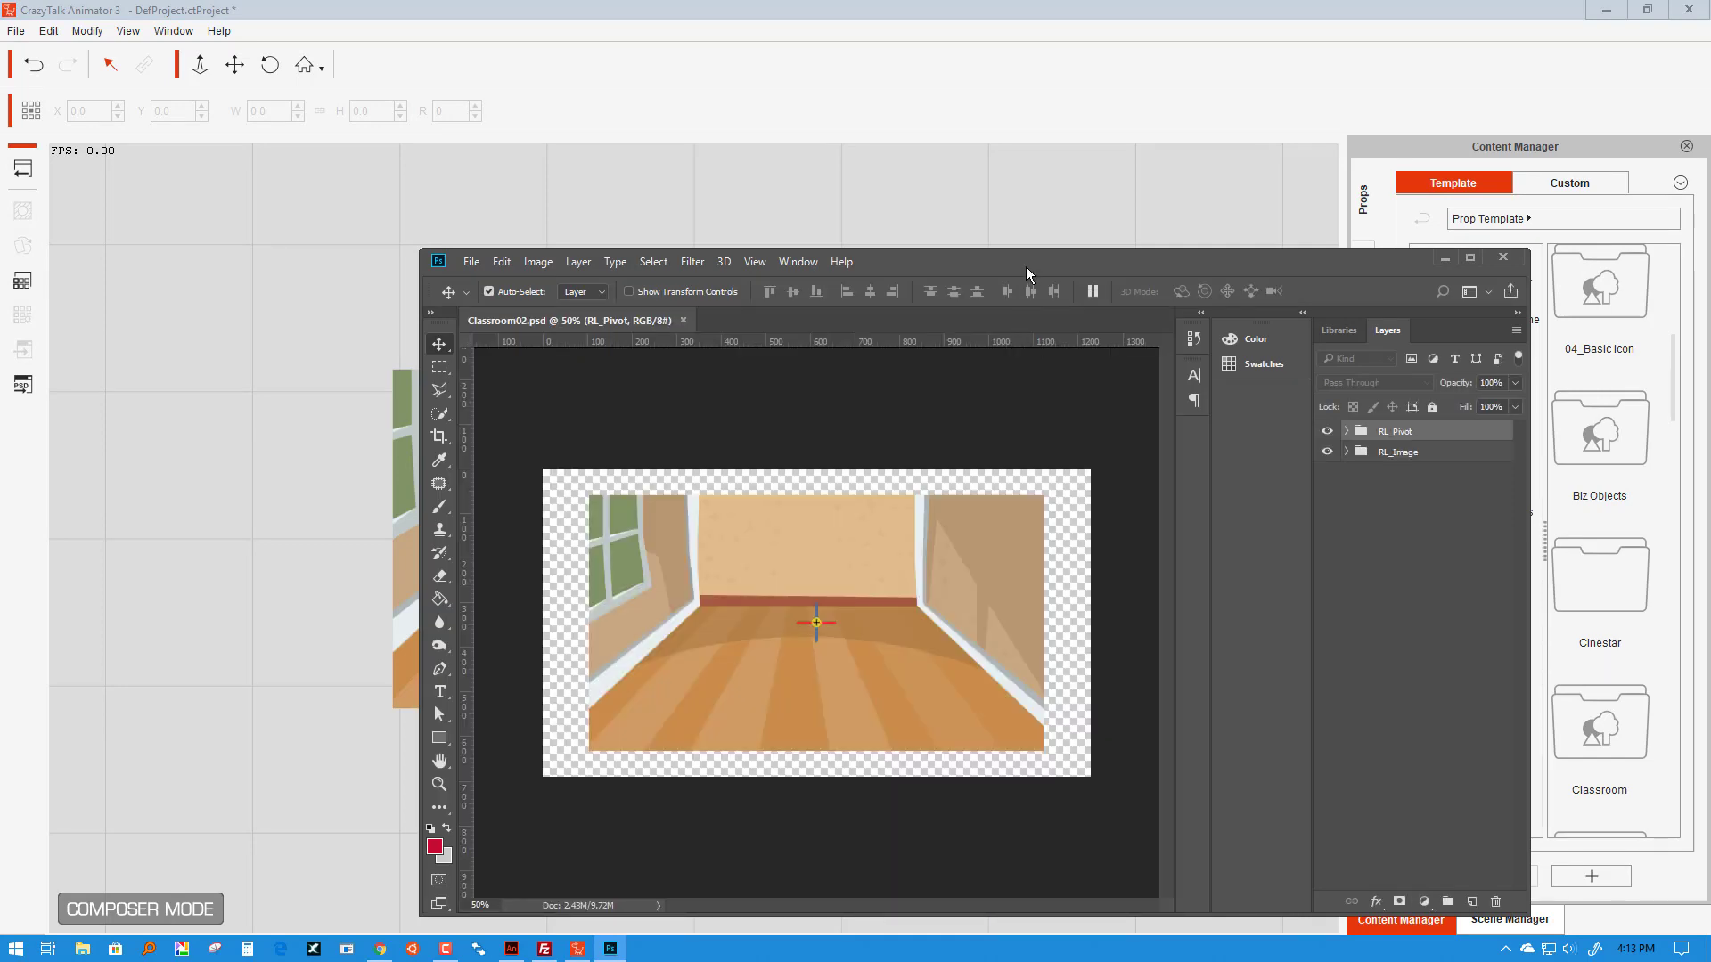
pyautogui.moveTo(1025, 265); pyautogui.dragTo(888, 140)
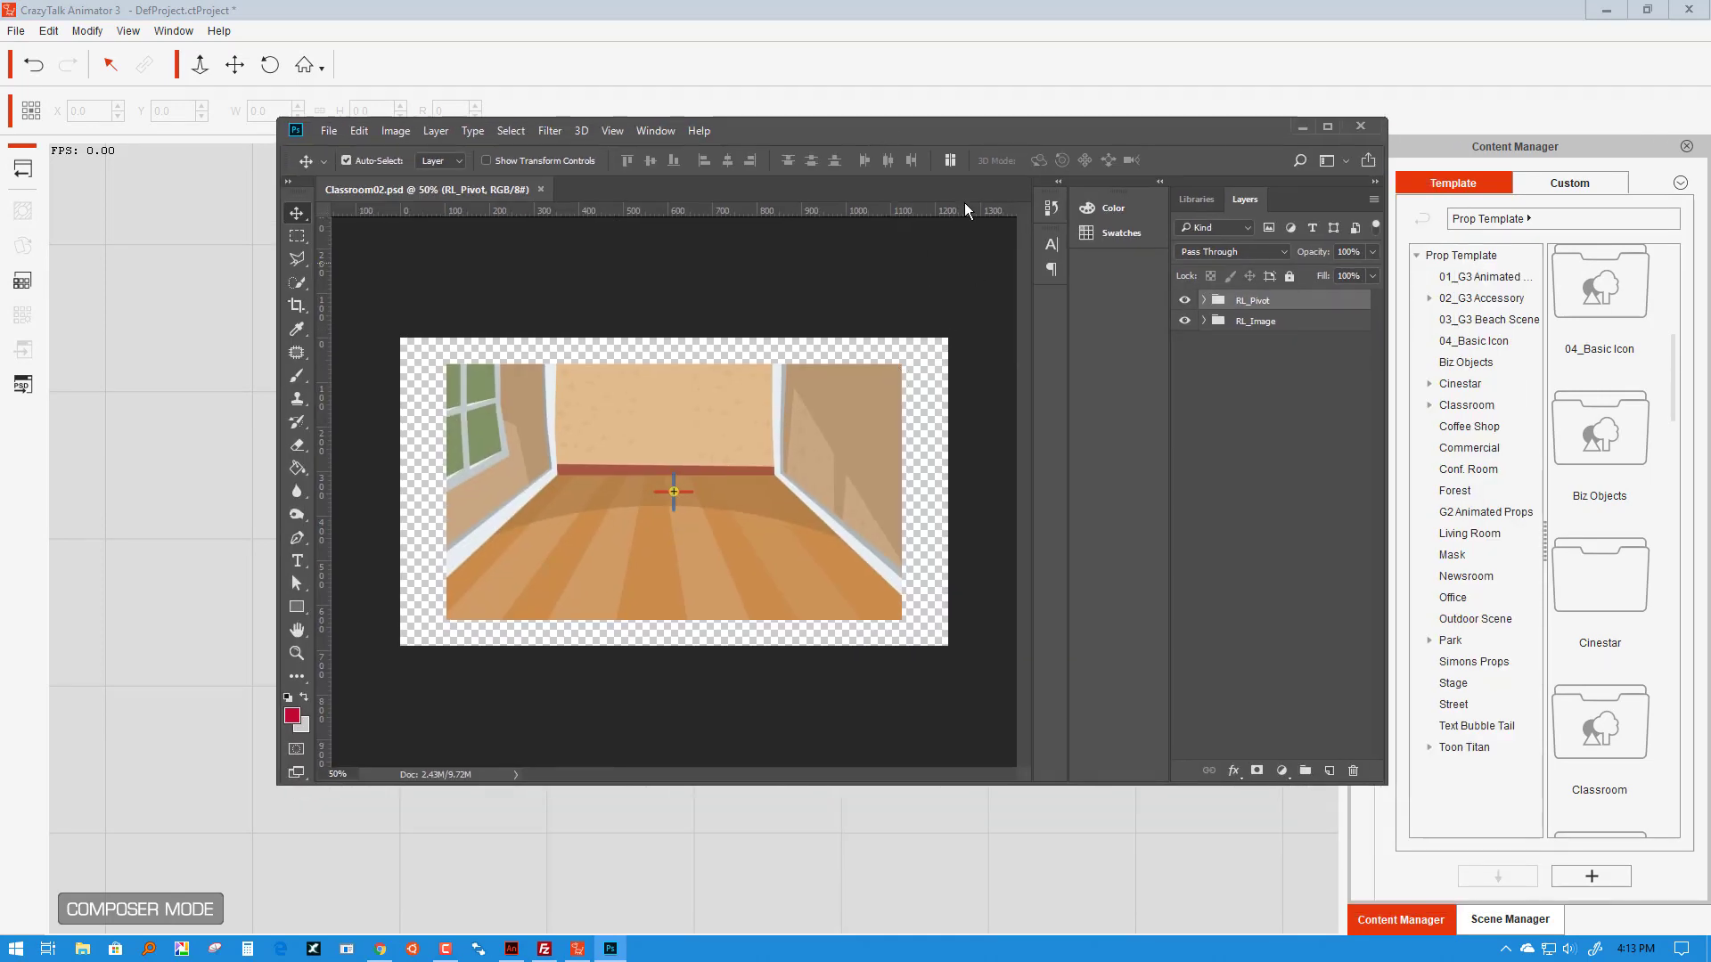
pyautogui.doubleClick(940, 131)
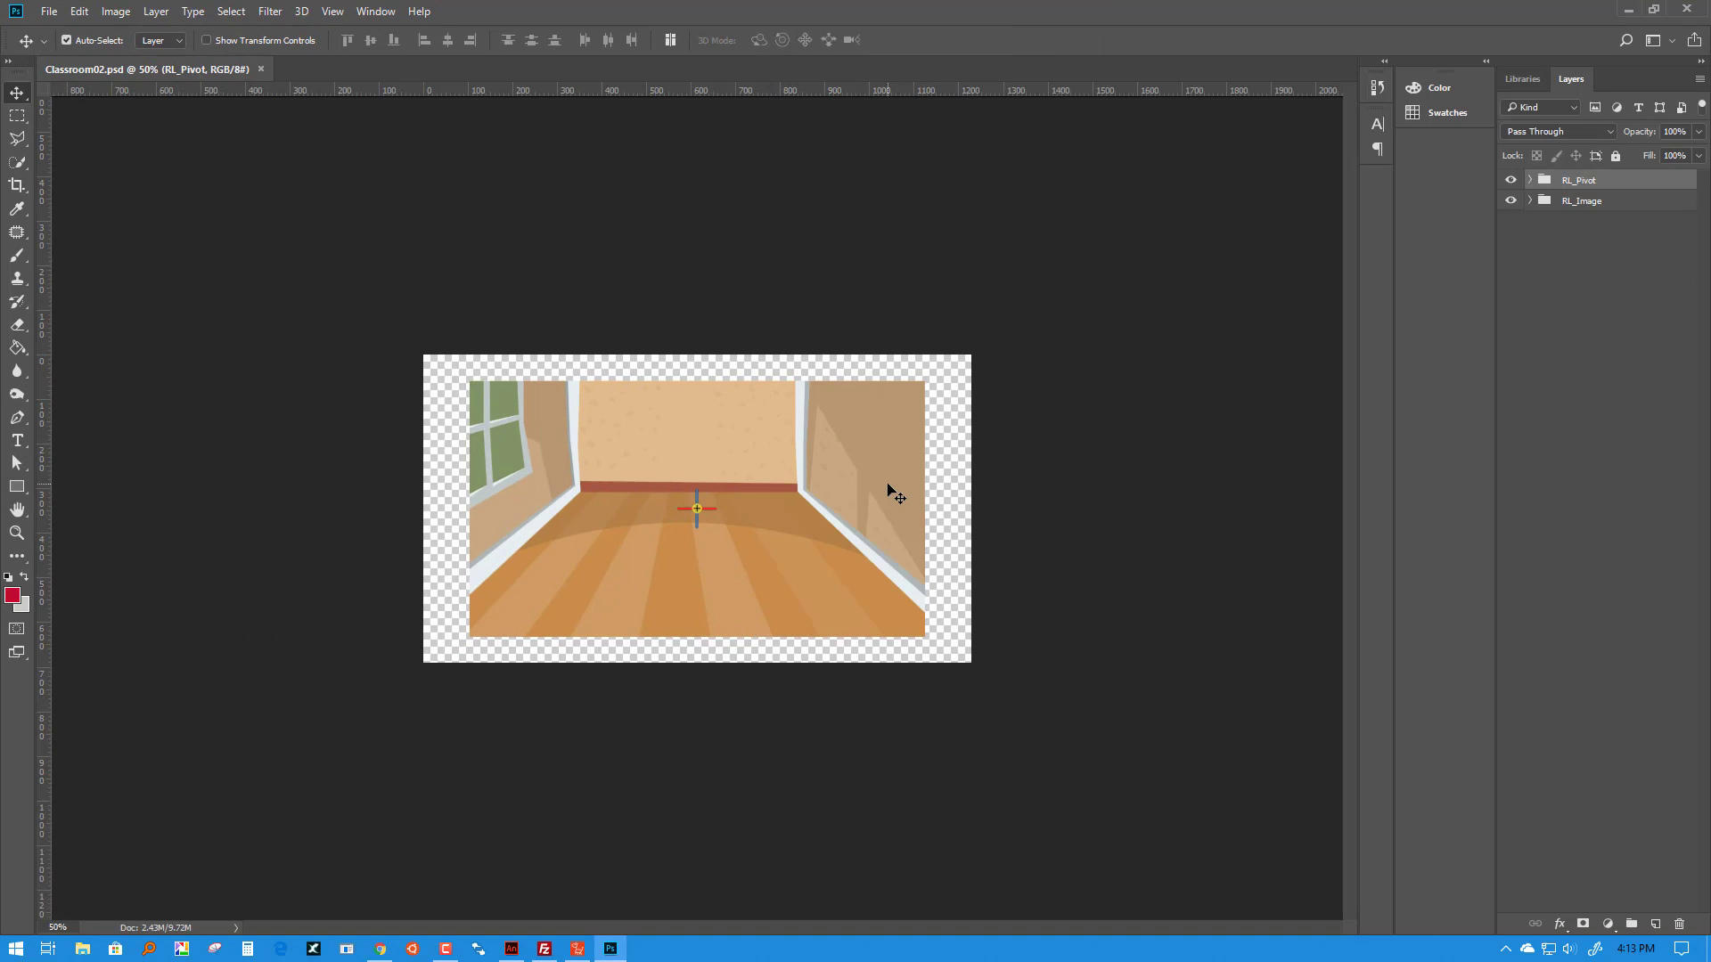
pyautogui.click(1682, 11)
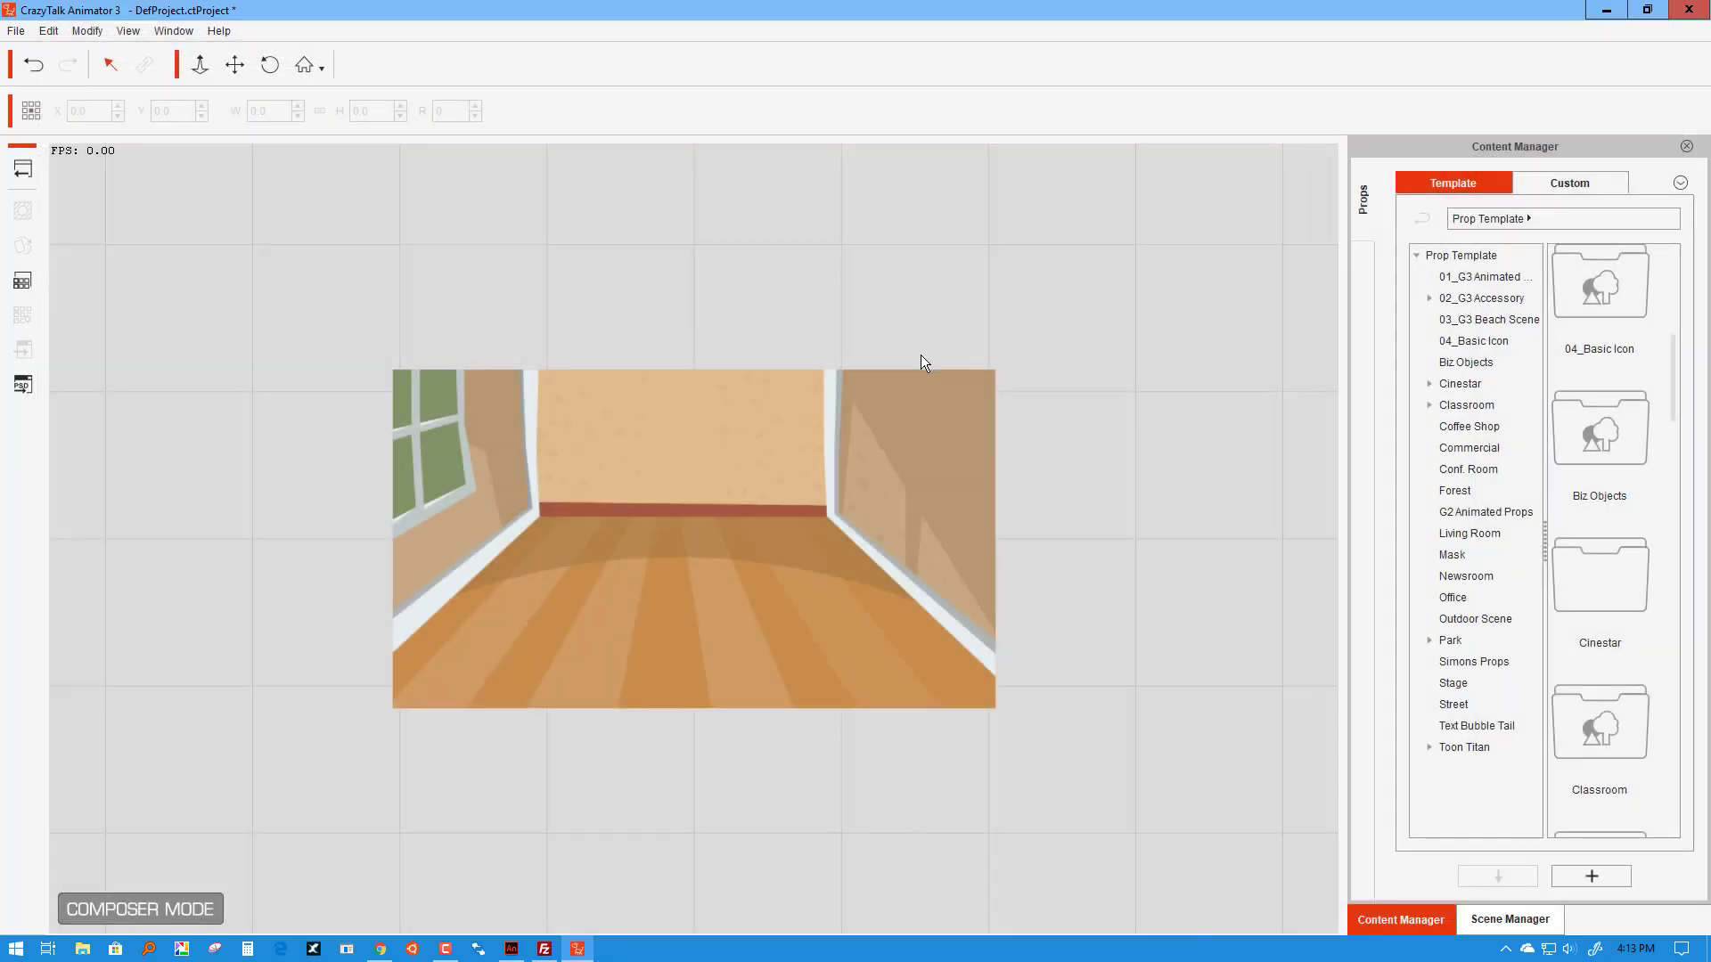
# Step: Back in Stage Mode, bring the classroom background slightly closer and shift it around
pyautogui.click(22, 170)
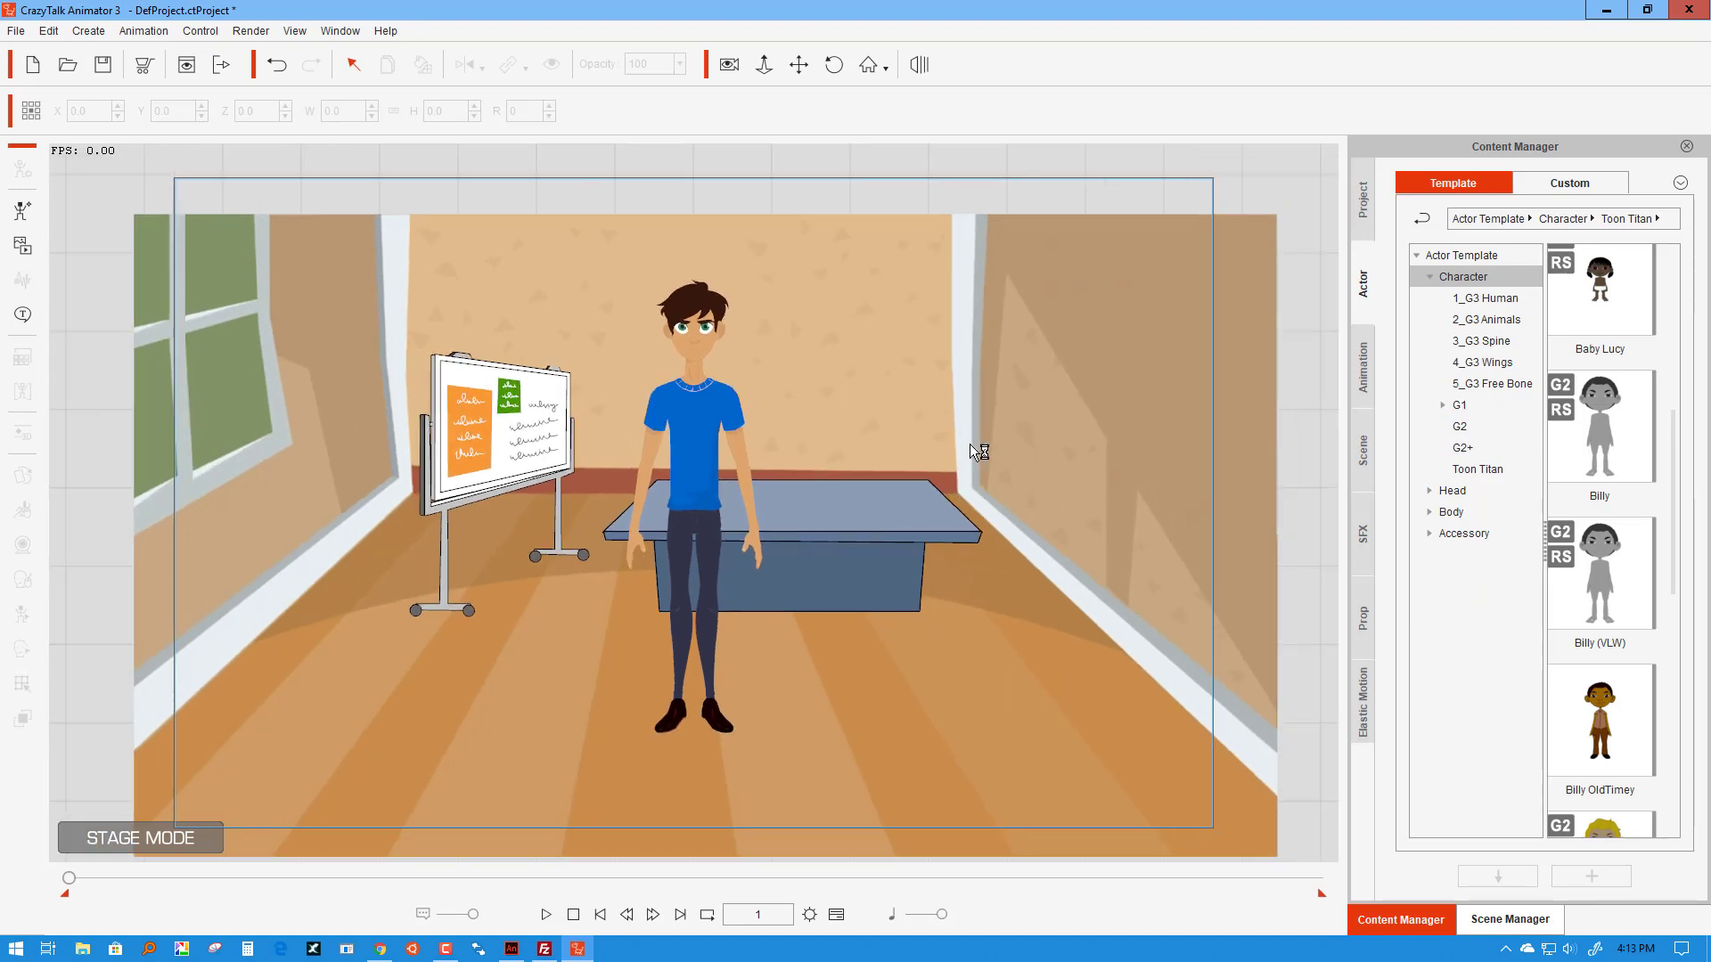
pyautogui.click(996, 655)
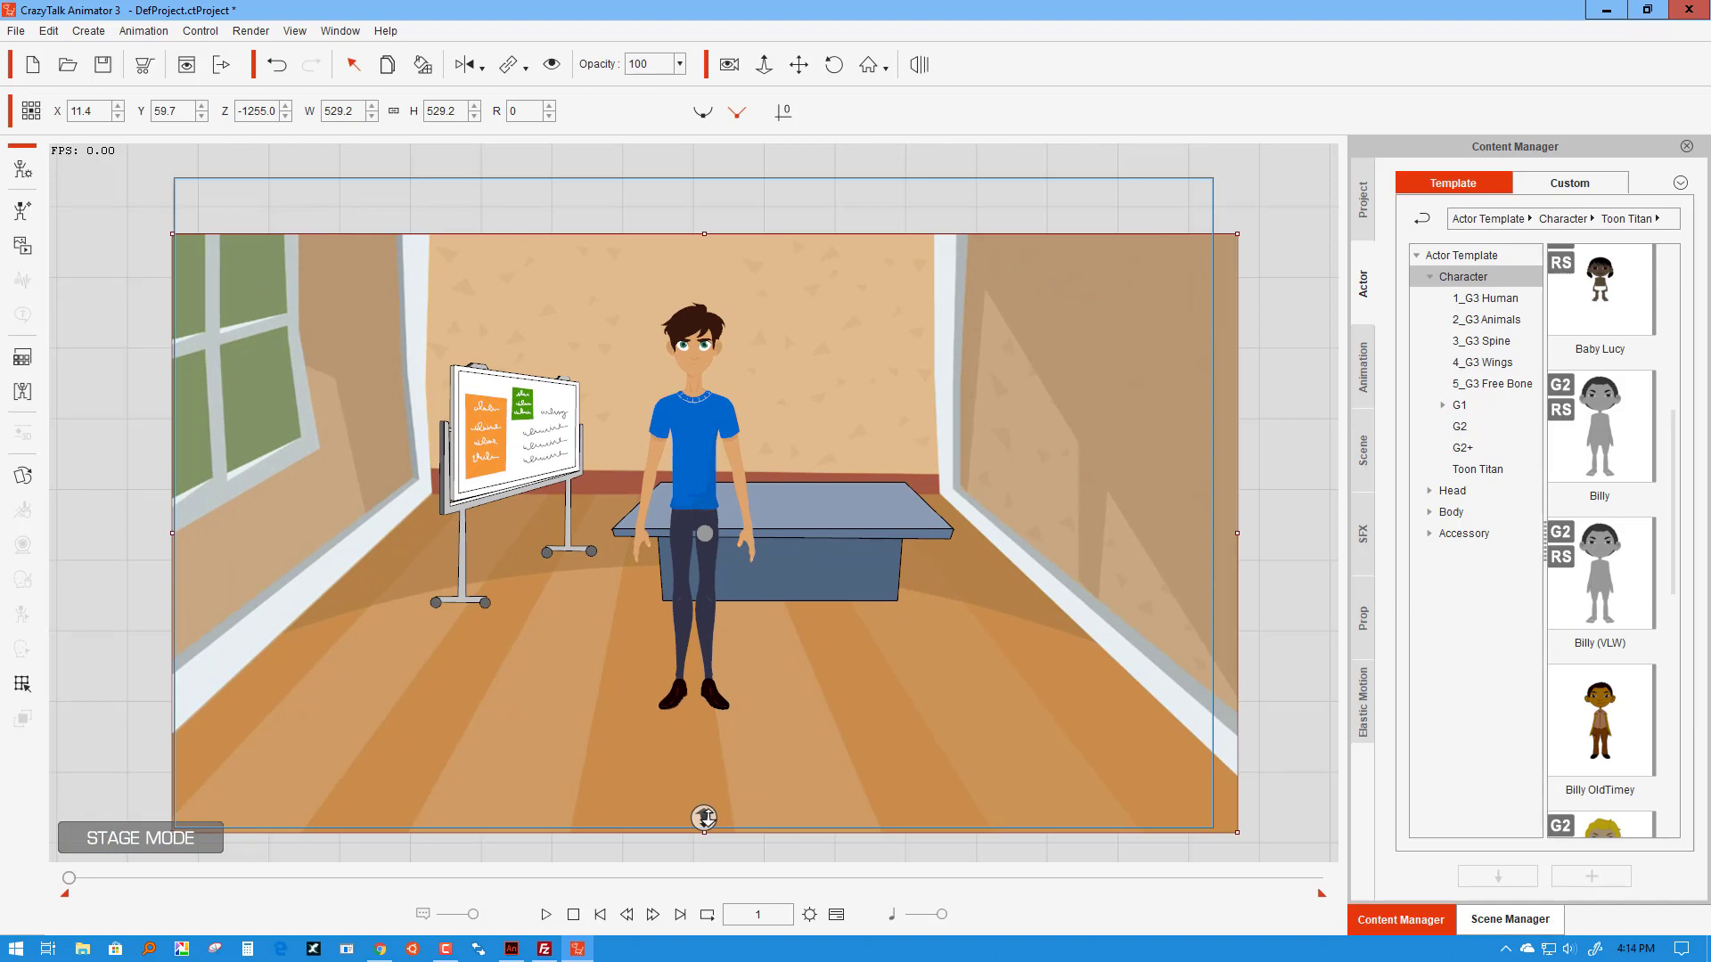
pyautogui.moveTo(704, 816); pyautogui.dragTo(704, 821)
pyautogui.moveTo(1107, 567); pyautogui.dragTo(1016, 537)
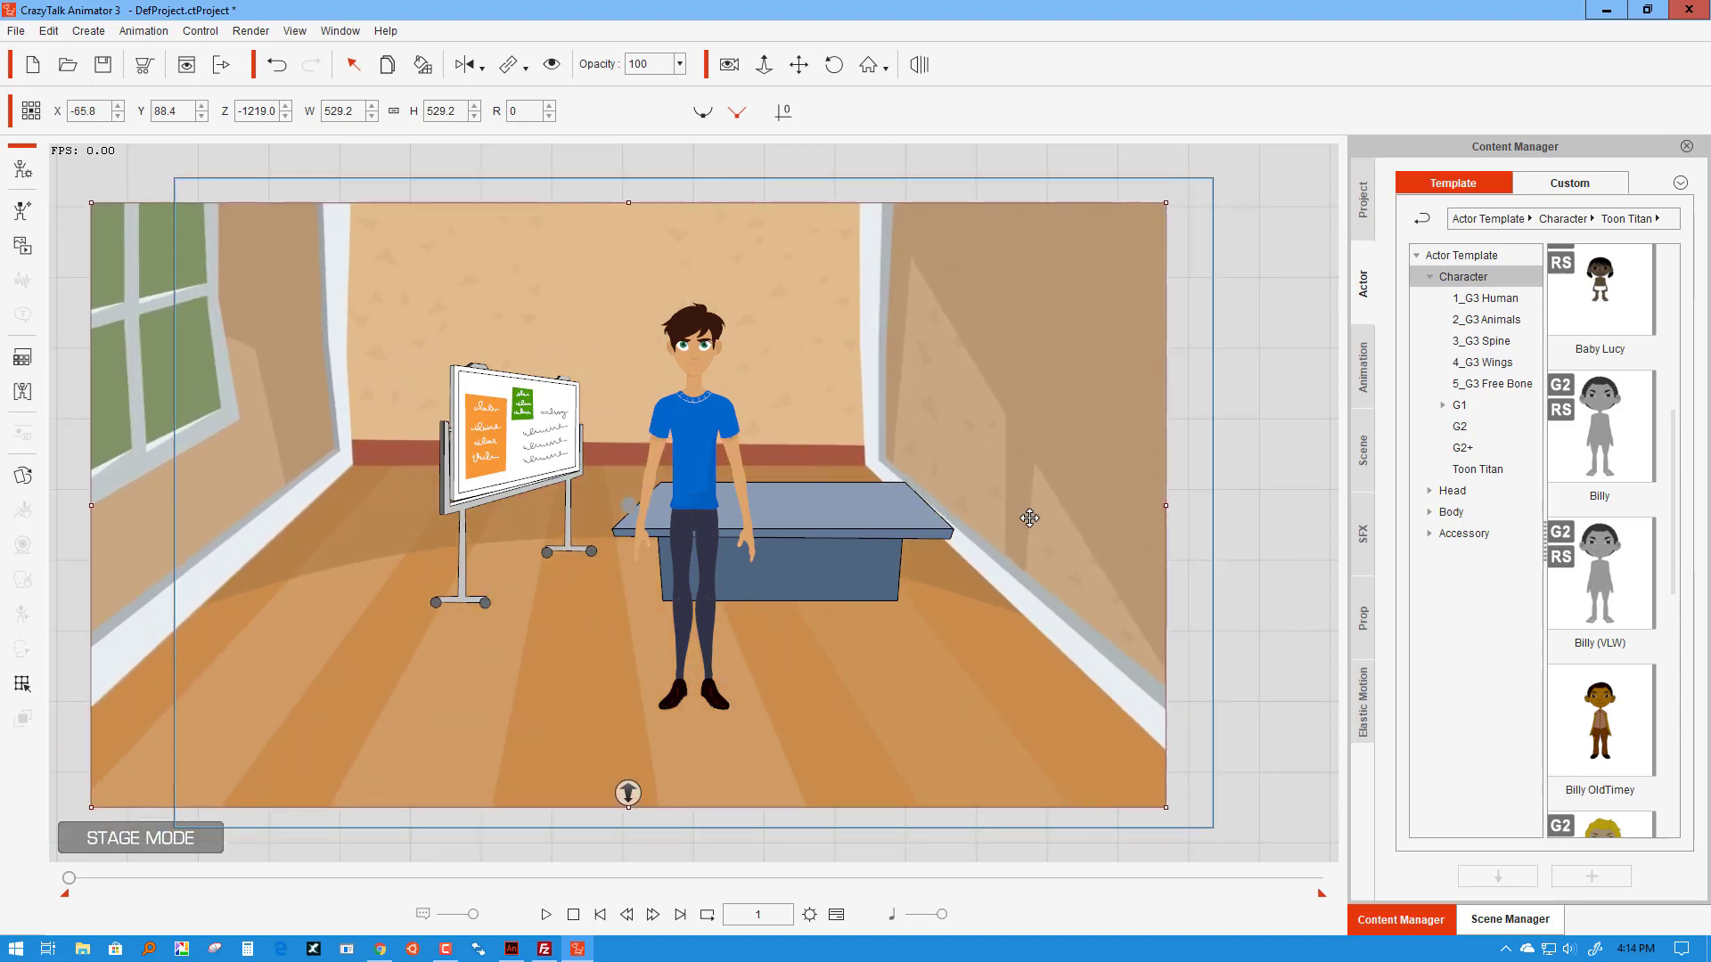
pyautogui.moveTo(952, 697); pyautogui.dragTo(994, 695)
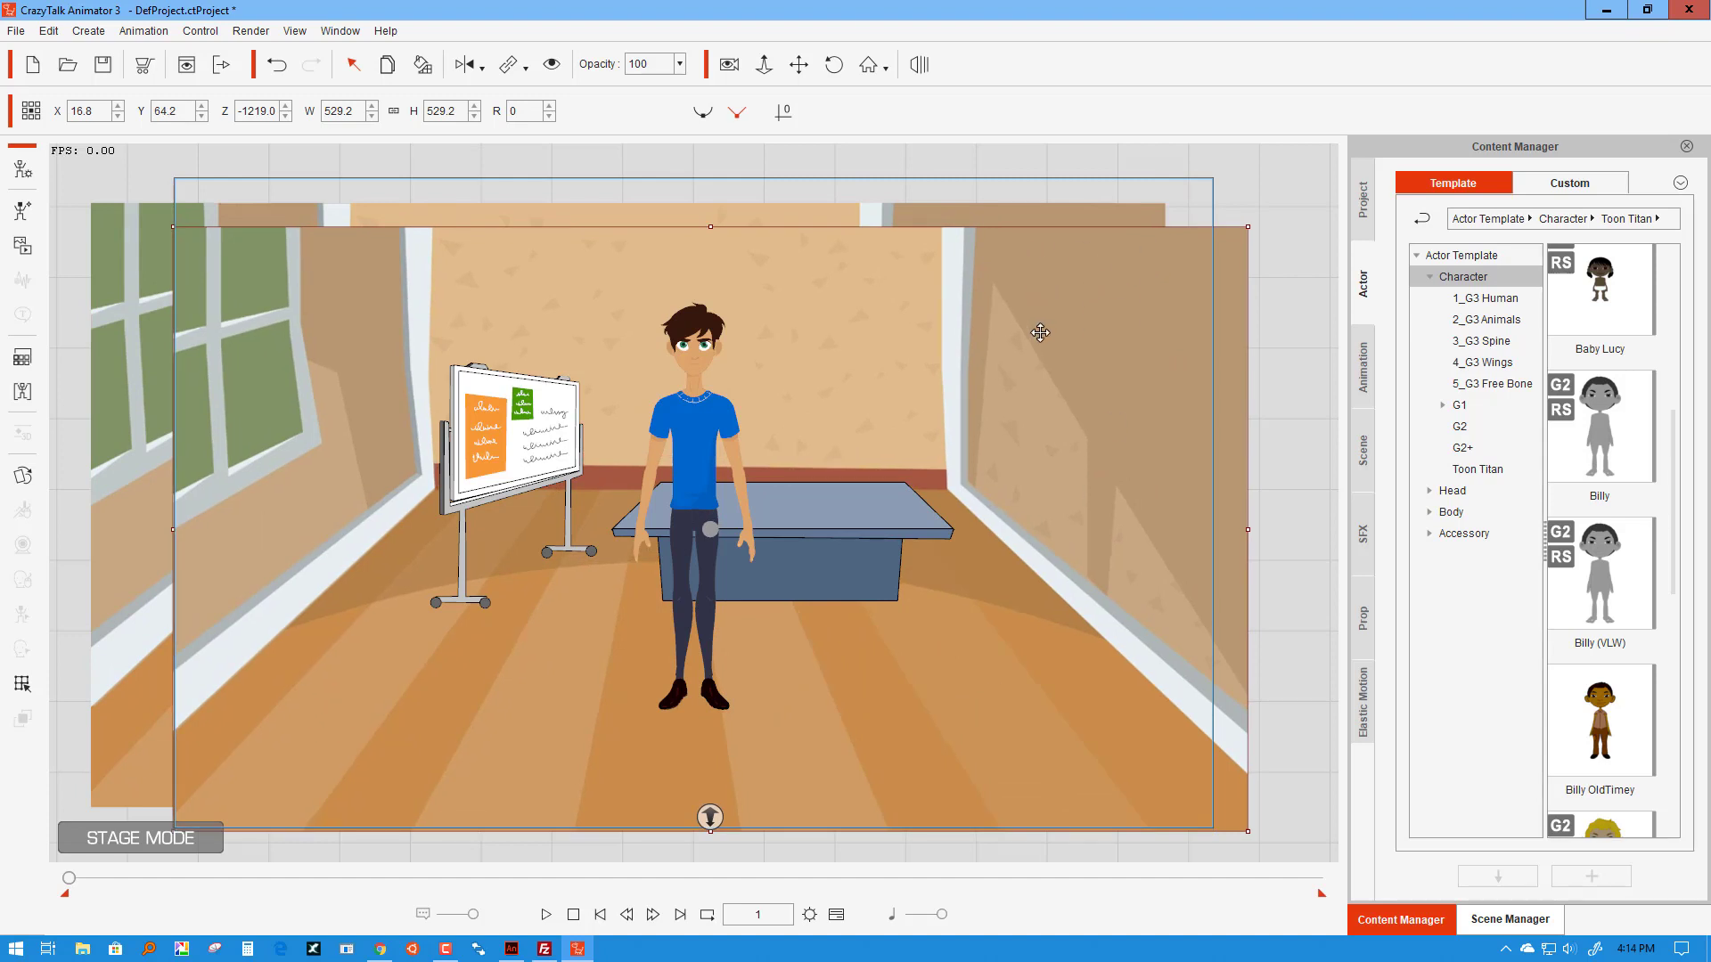
# Step: Undo a test tilt and settle the background at X -18.2, Y 112.7
pyautogui.moveTo(1049, 216); pyautogui.dragTo(1108, 190)
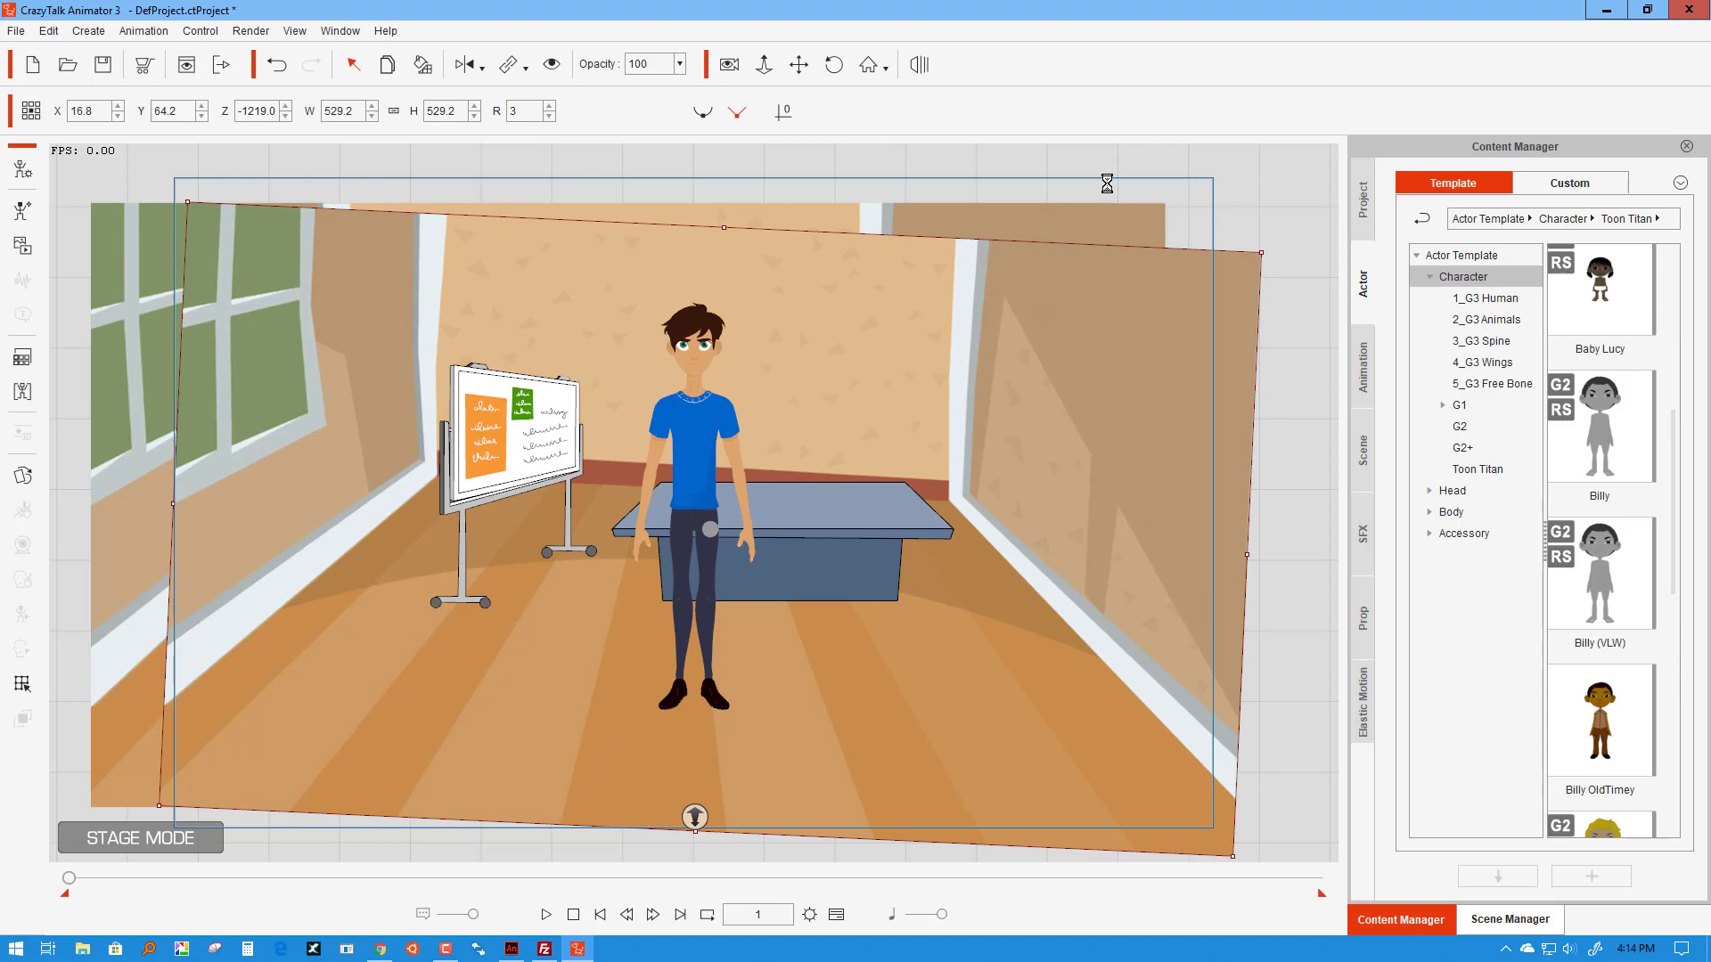
pyautogui.hotkey('ctrl', 'z')
pyautogui.moveTo(1170, 249); pyautogui.dragTo(1075, 220)
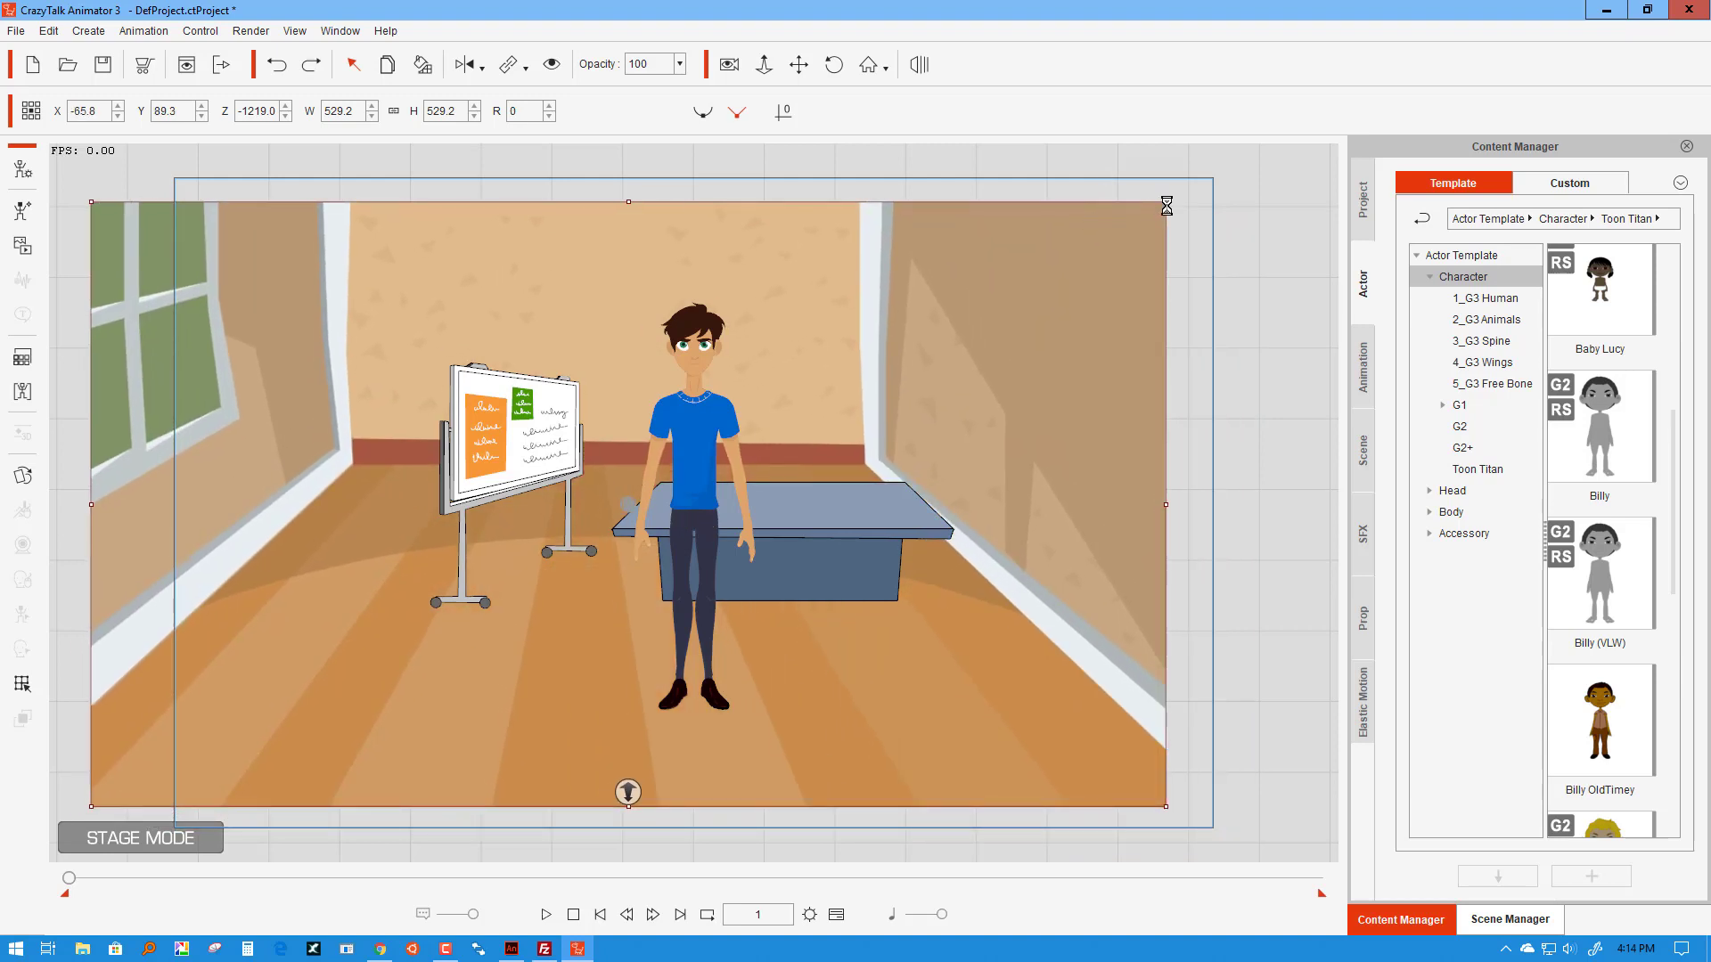
pyautogui.moveTo(1249, 190); pyautogui.dragTo(1107, 273)
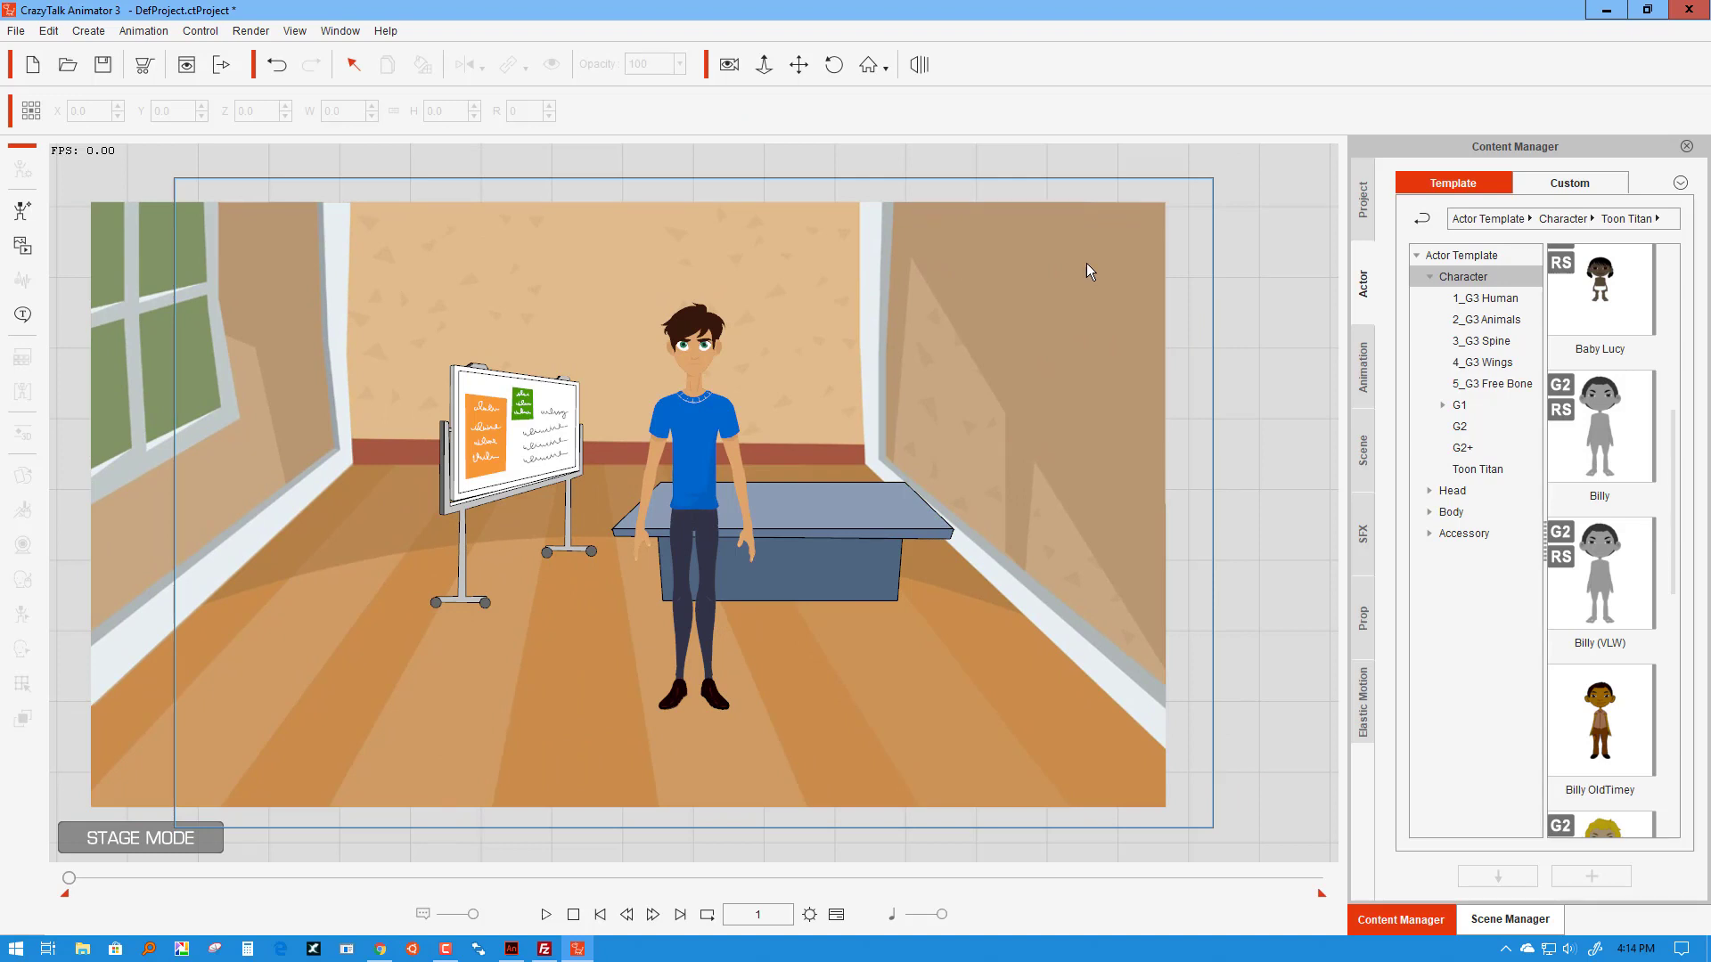
pyautogui.click(1081, 271)
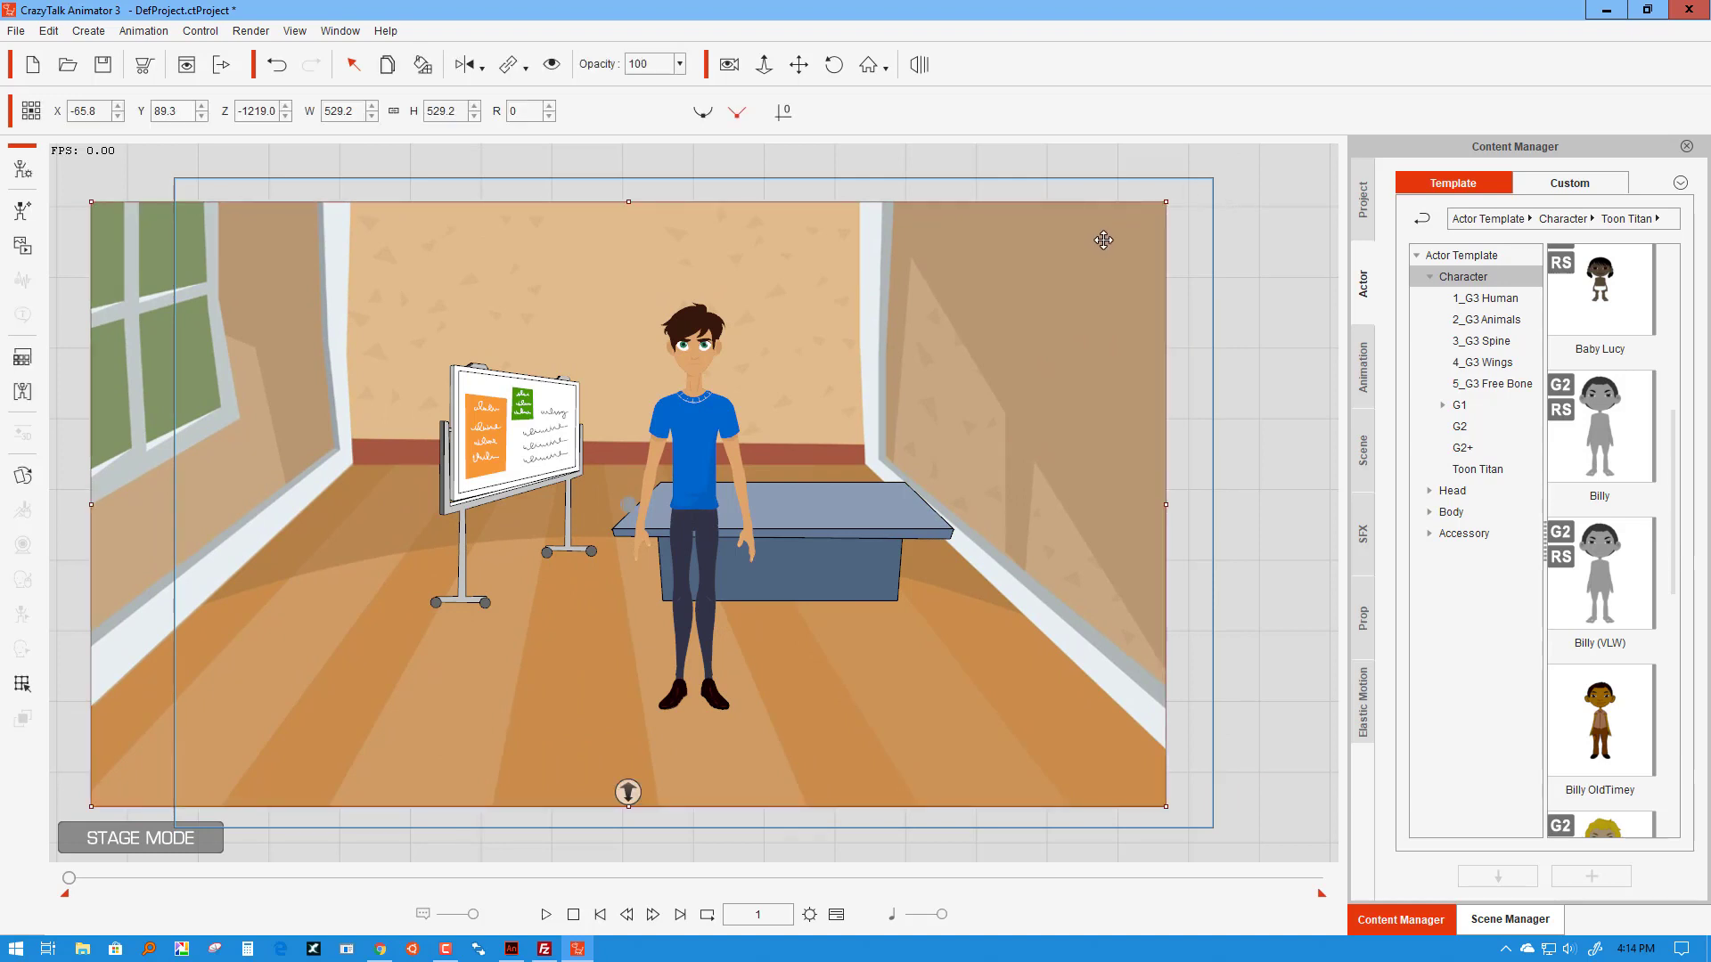
pyautogui.moveTo(1103, 234); pyautogui.dragTo(1181, 202)
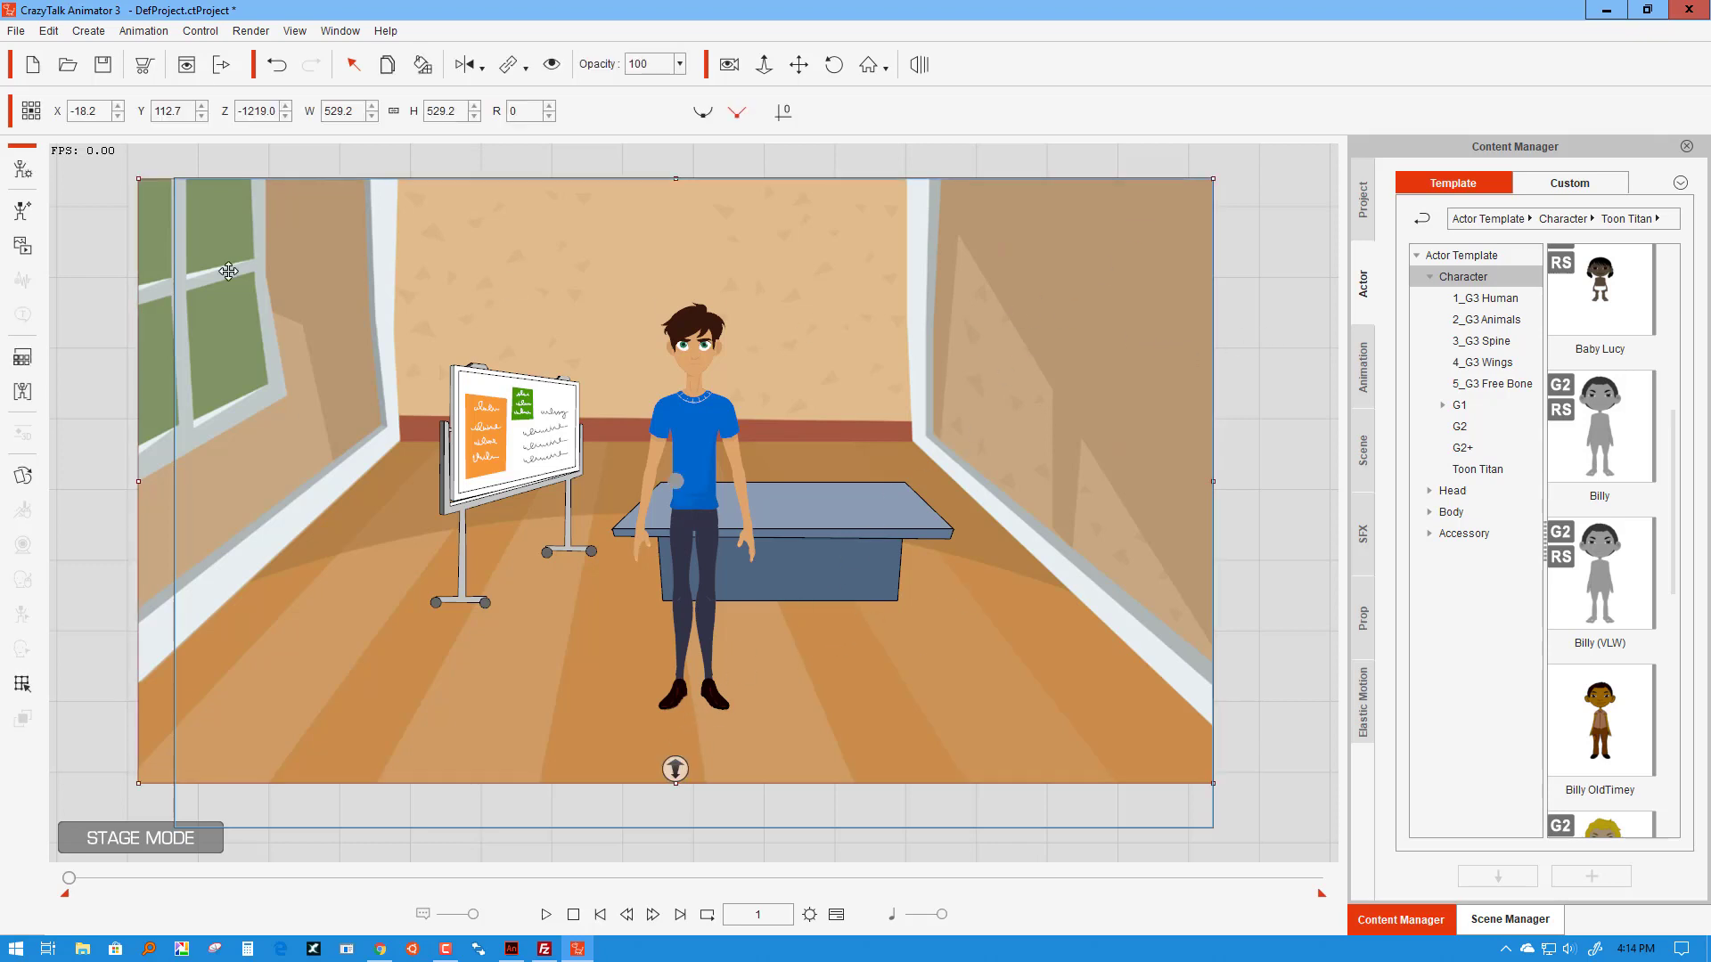
# Step: Isolate the background in Composer Mode and launch it into Photoshop through PSD Options
pyautogui.click(18, 171)
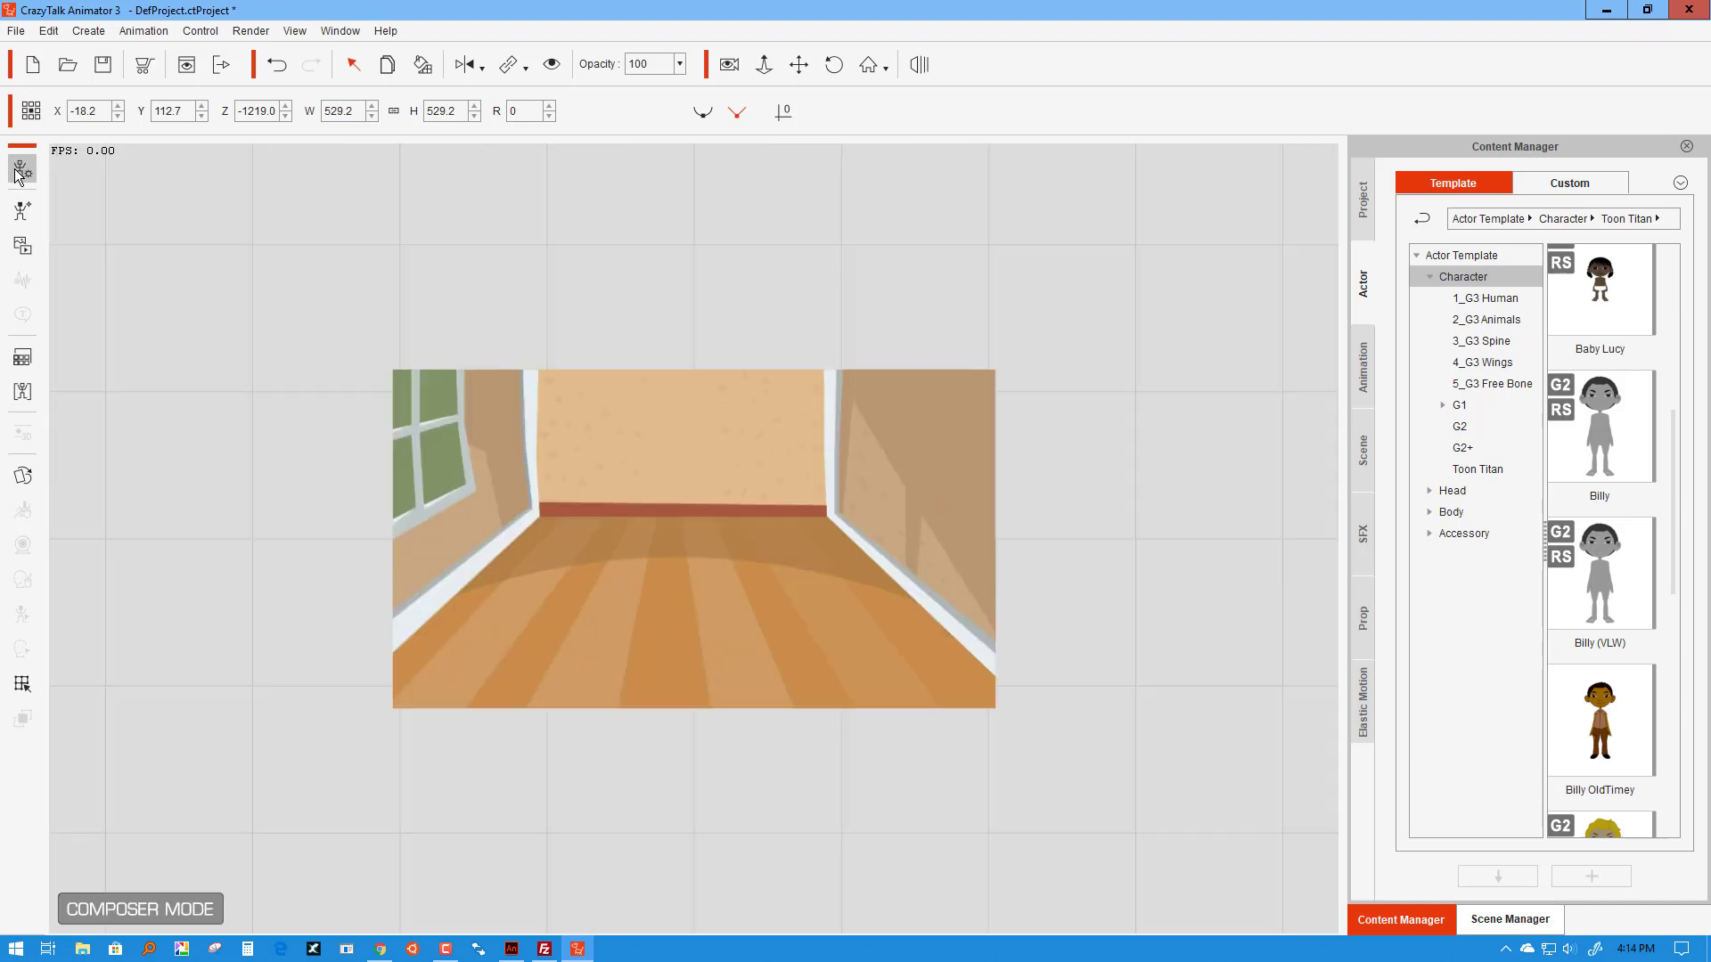
pyautogui.click(799, 495)
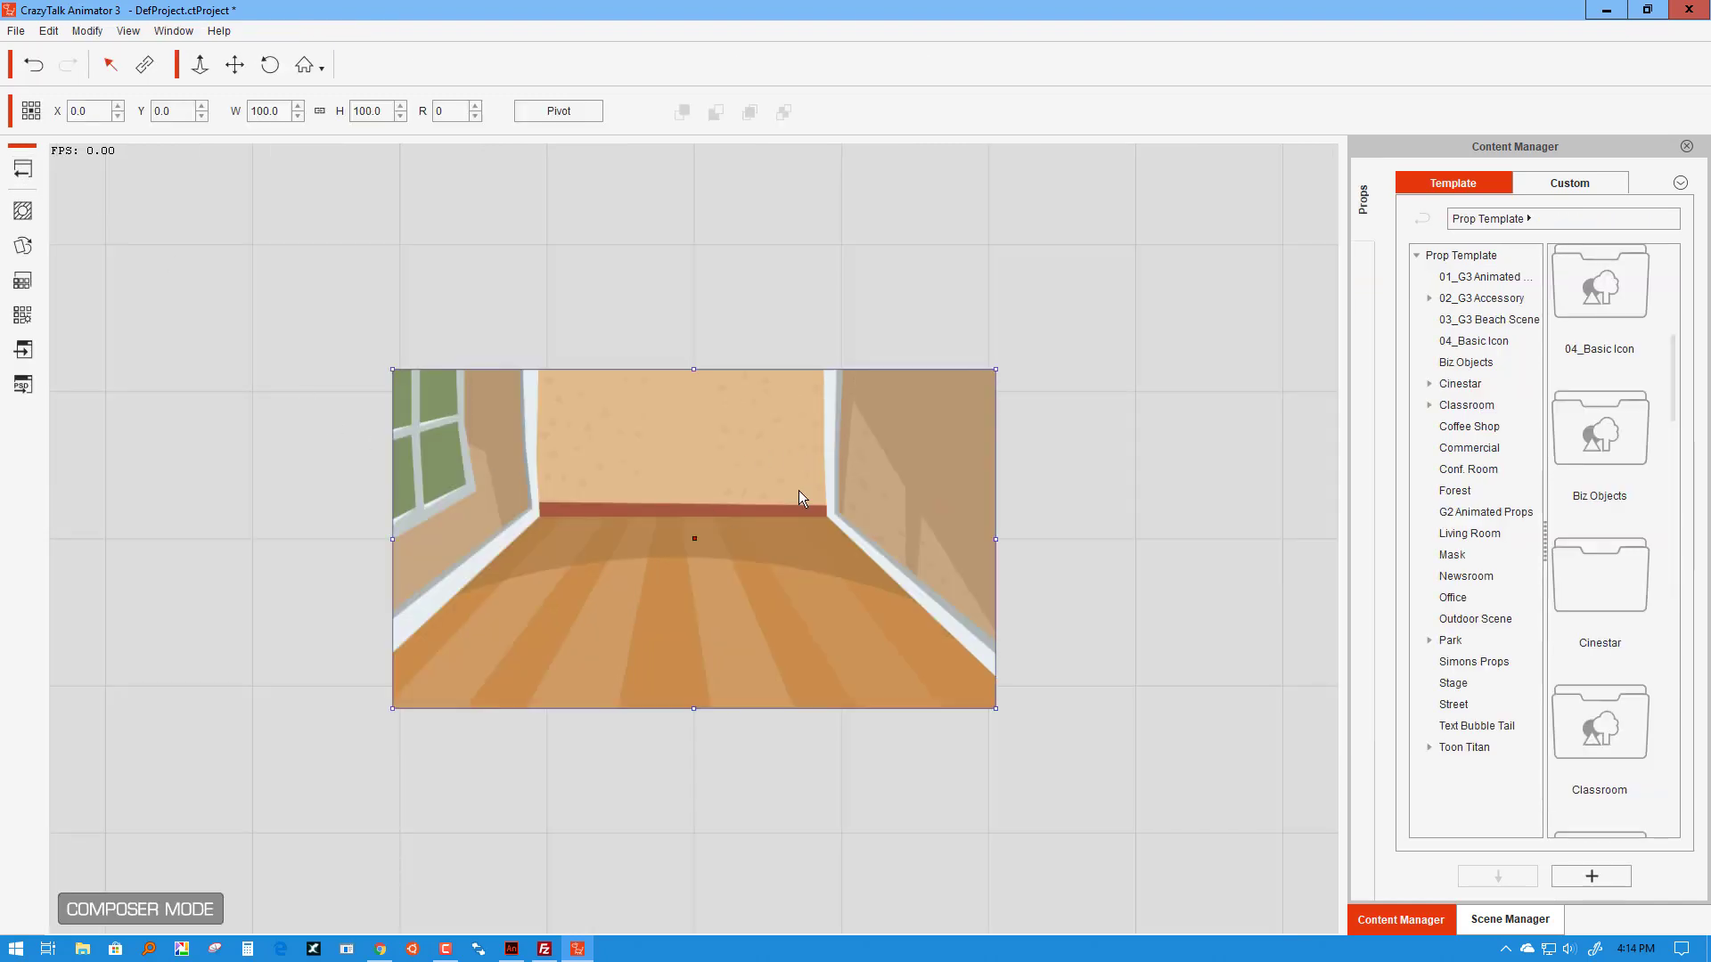
pyautogui.click(24, 382)
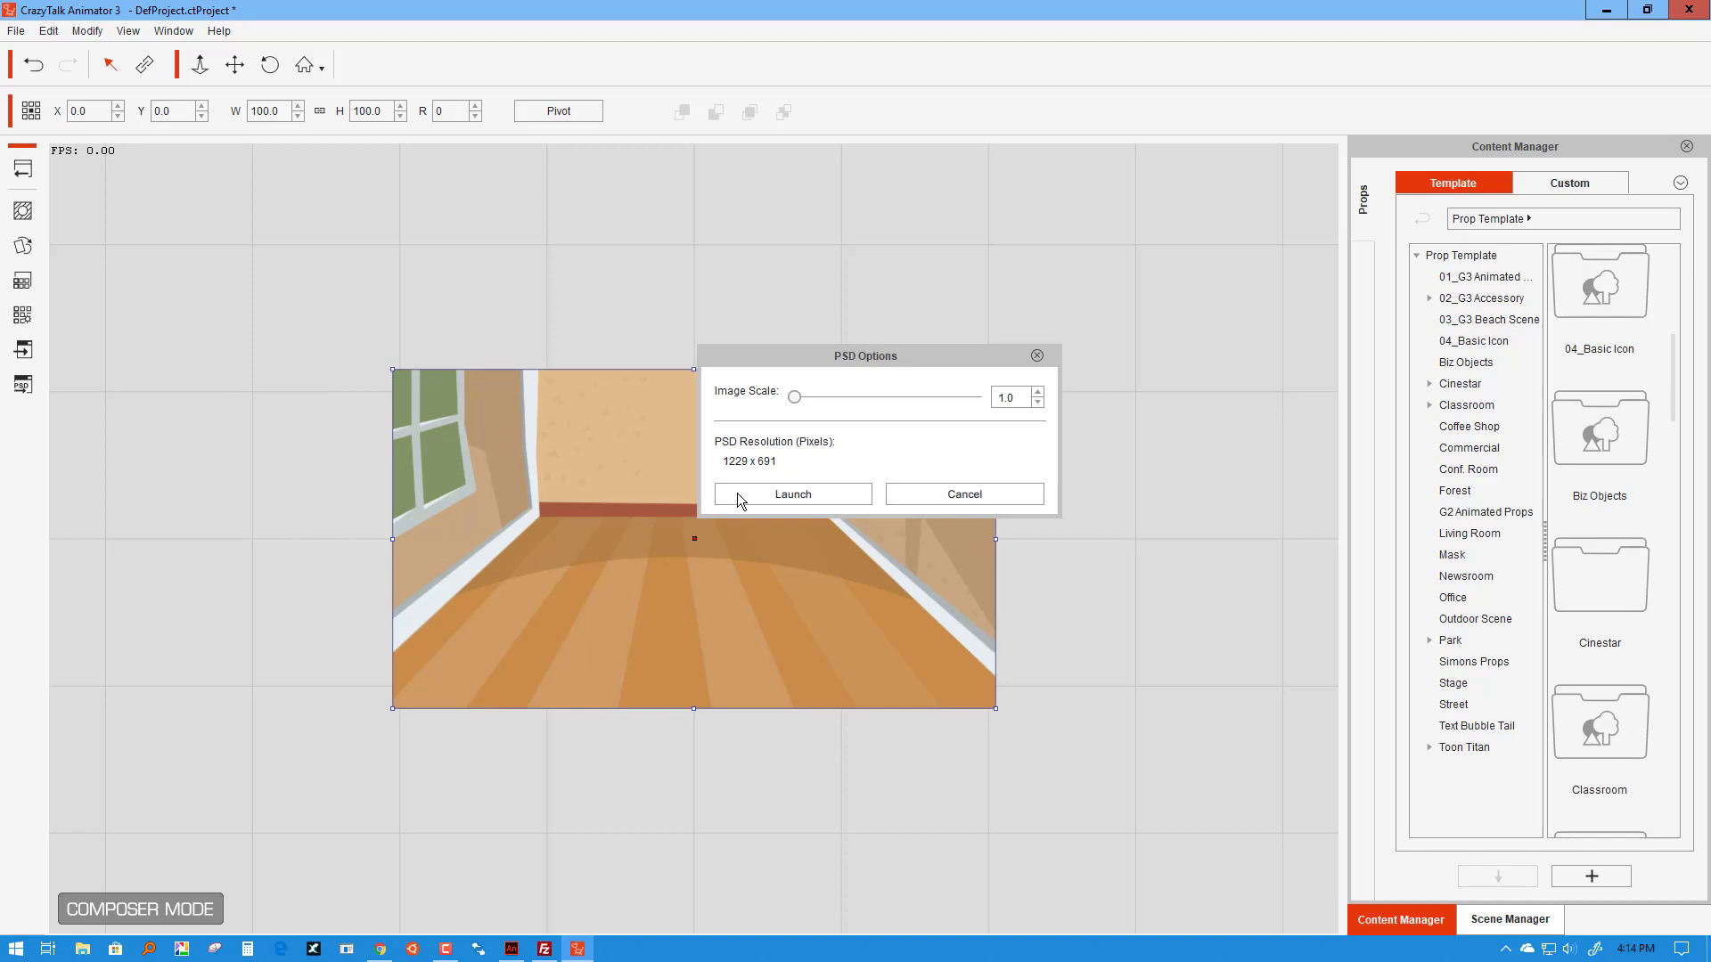
pyautogui.click(740, 493)
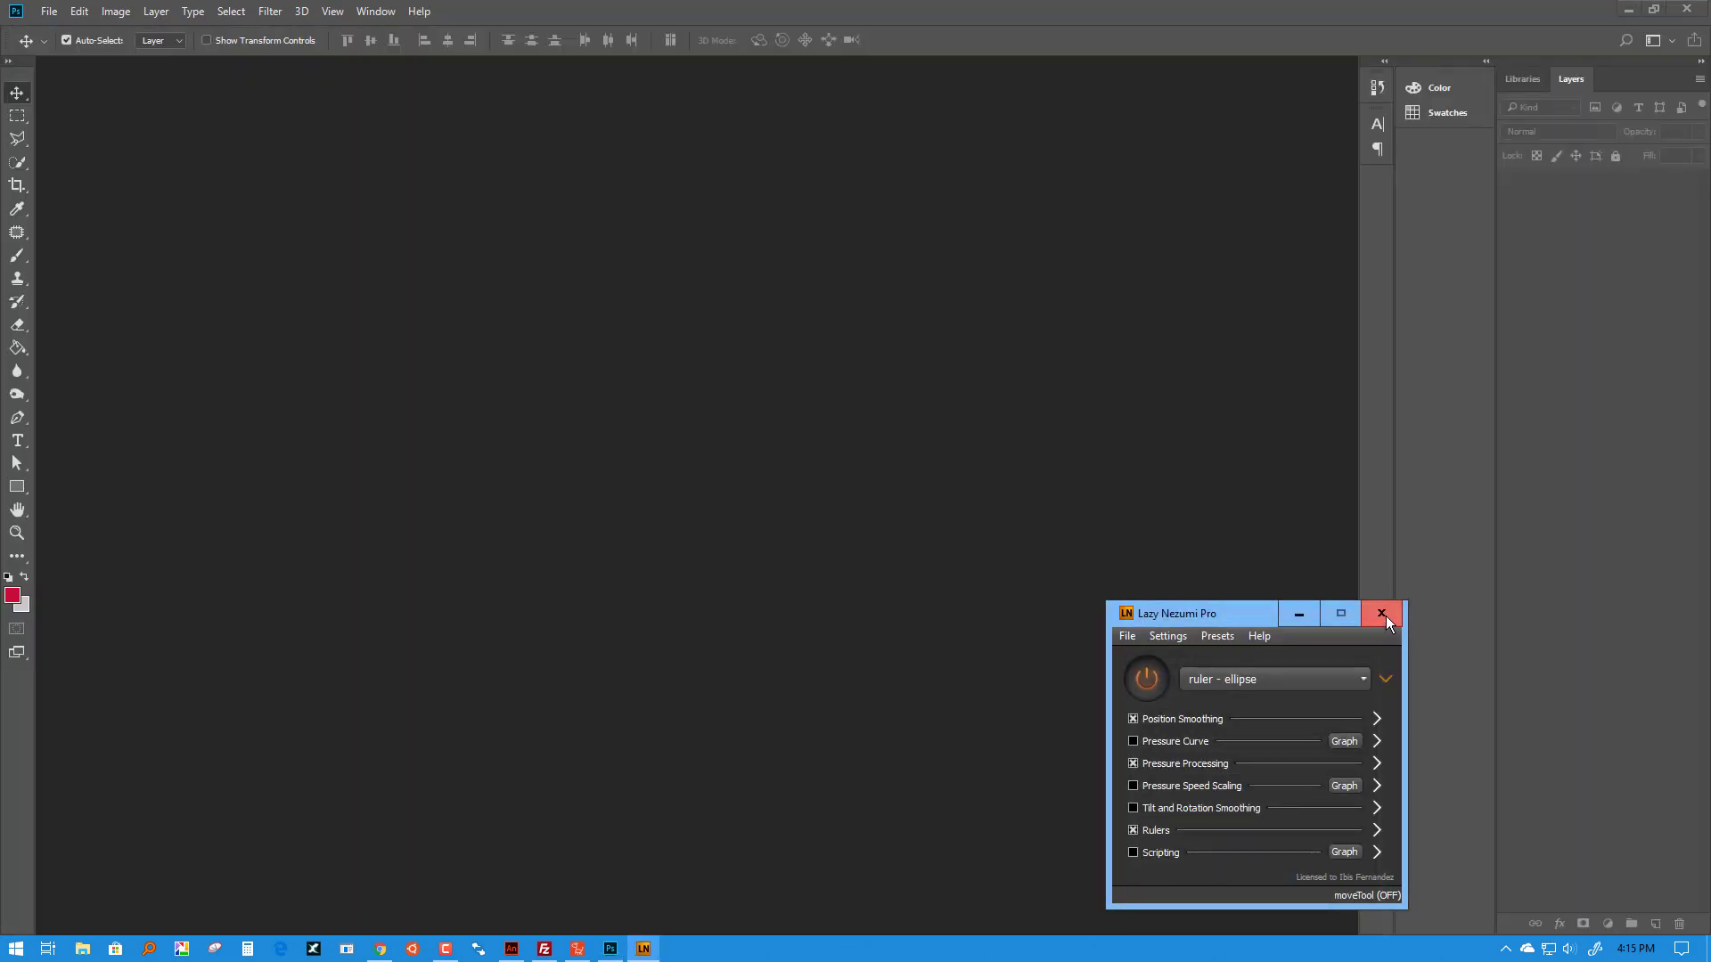
# Step: Apply a 3-pixel Gaussian Blur to the Classroom 02 layer and save Classroom02.psd
pyautogui.click(1387, 617)
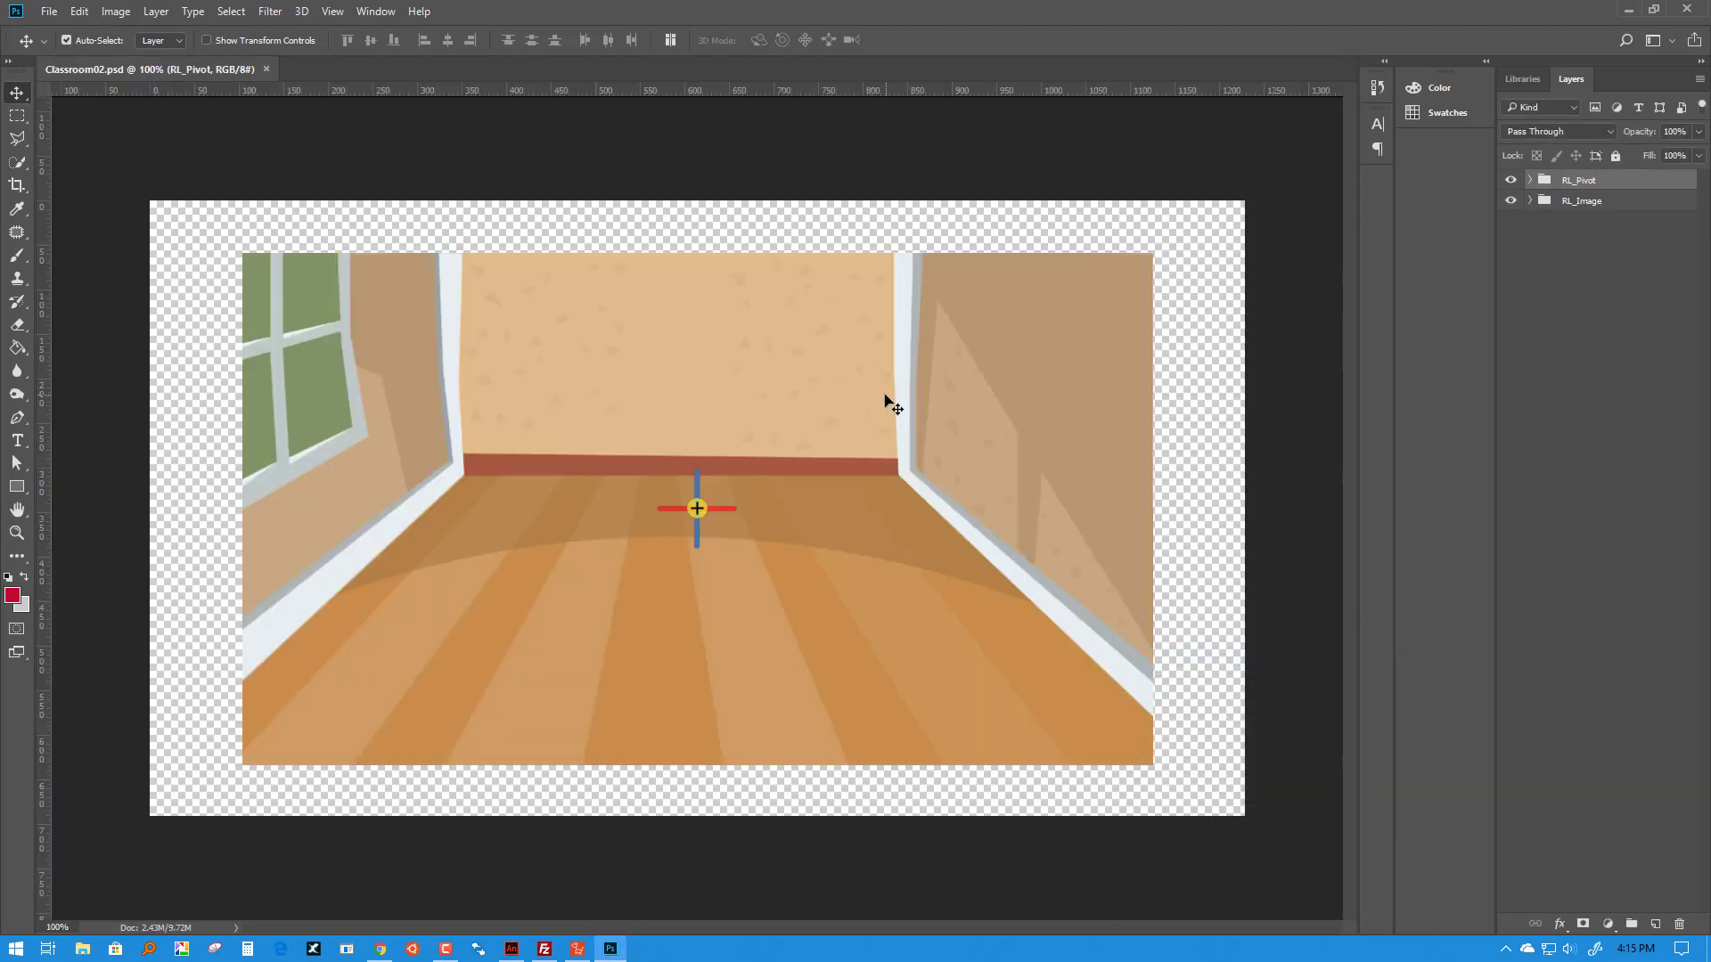
pyautogui.click(1034, 369)
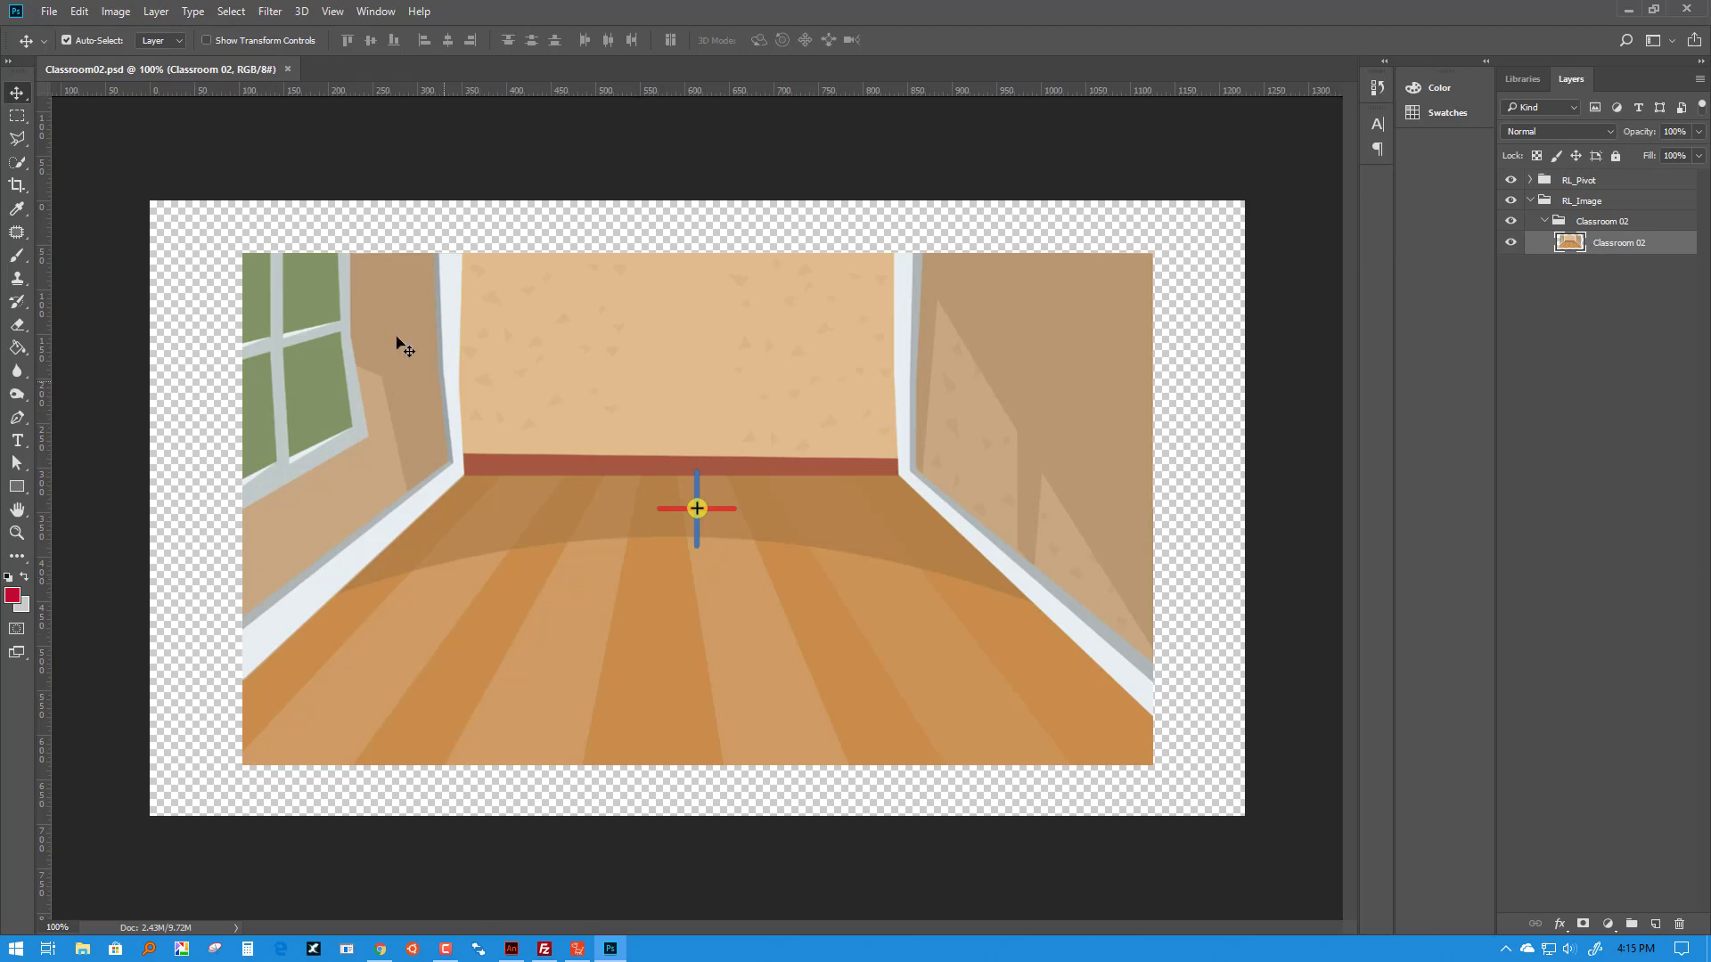
pyautogui.click(273, 12)
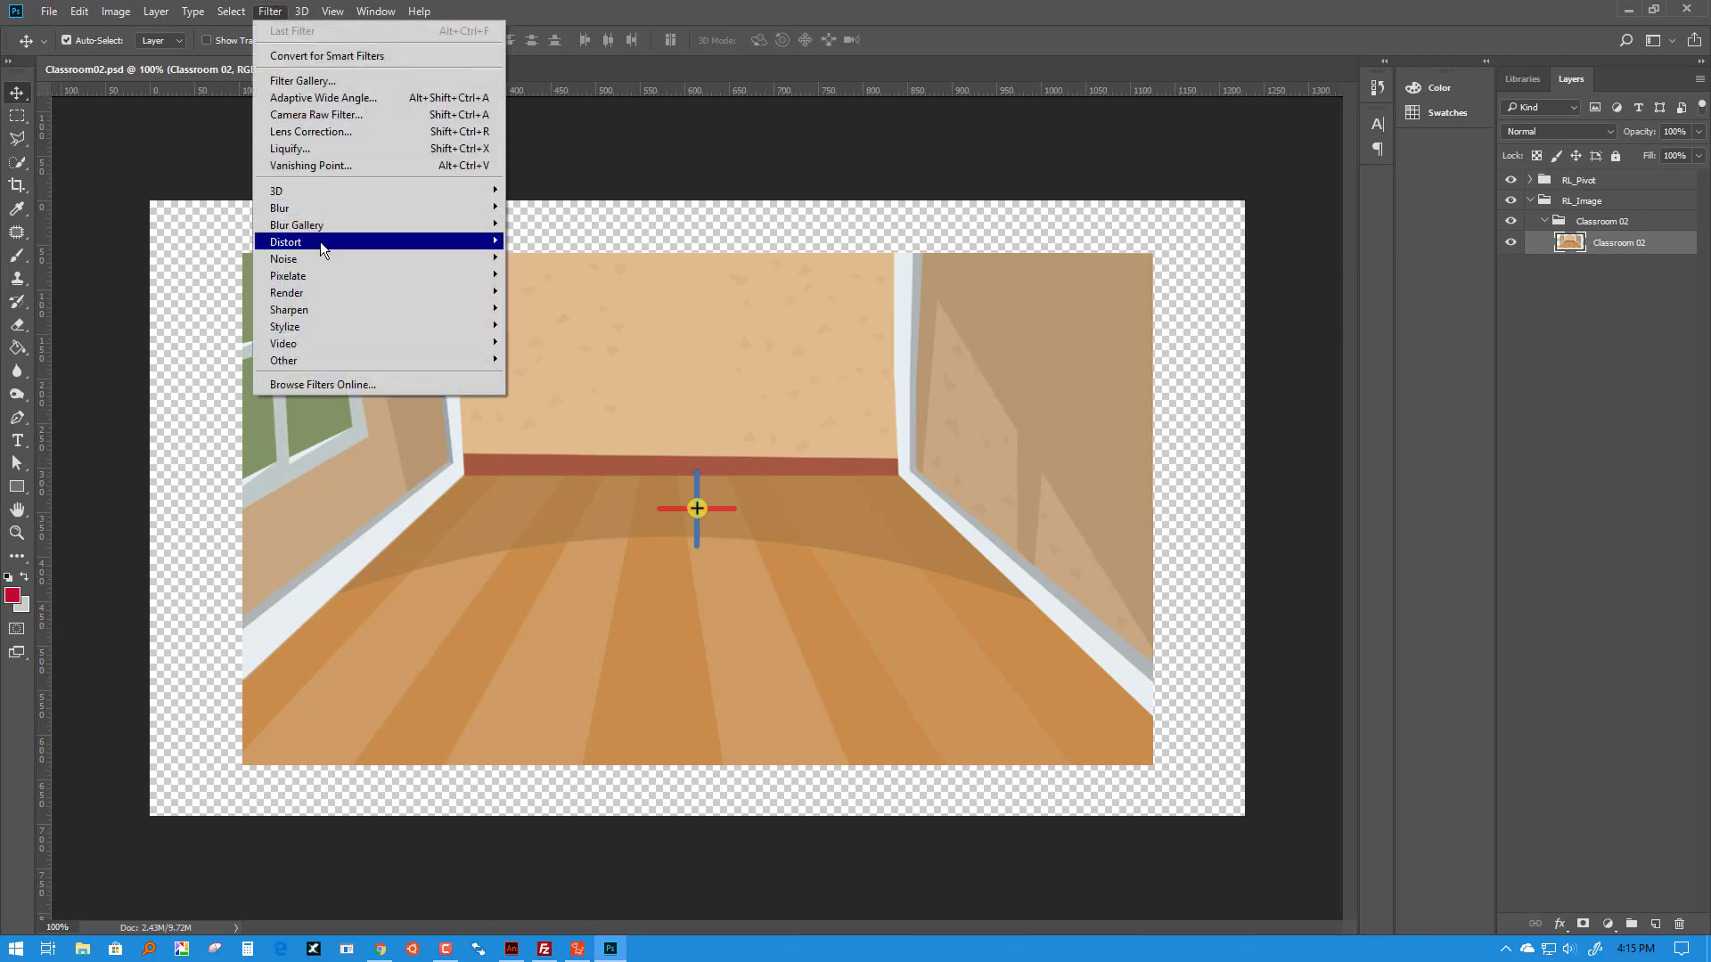
pyautogui.moveTo(308, 206)
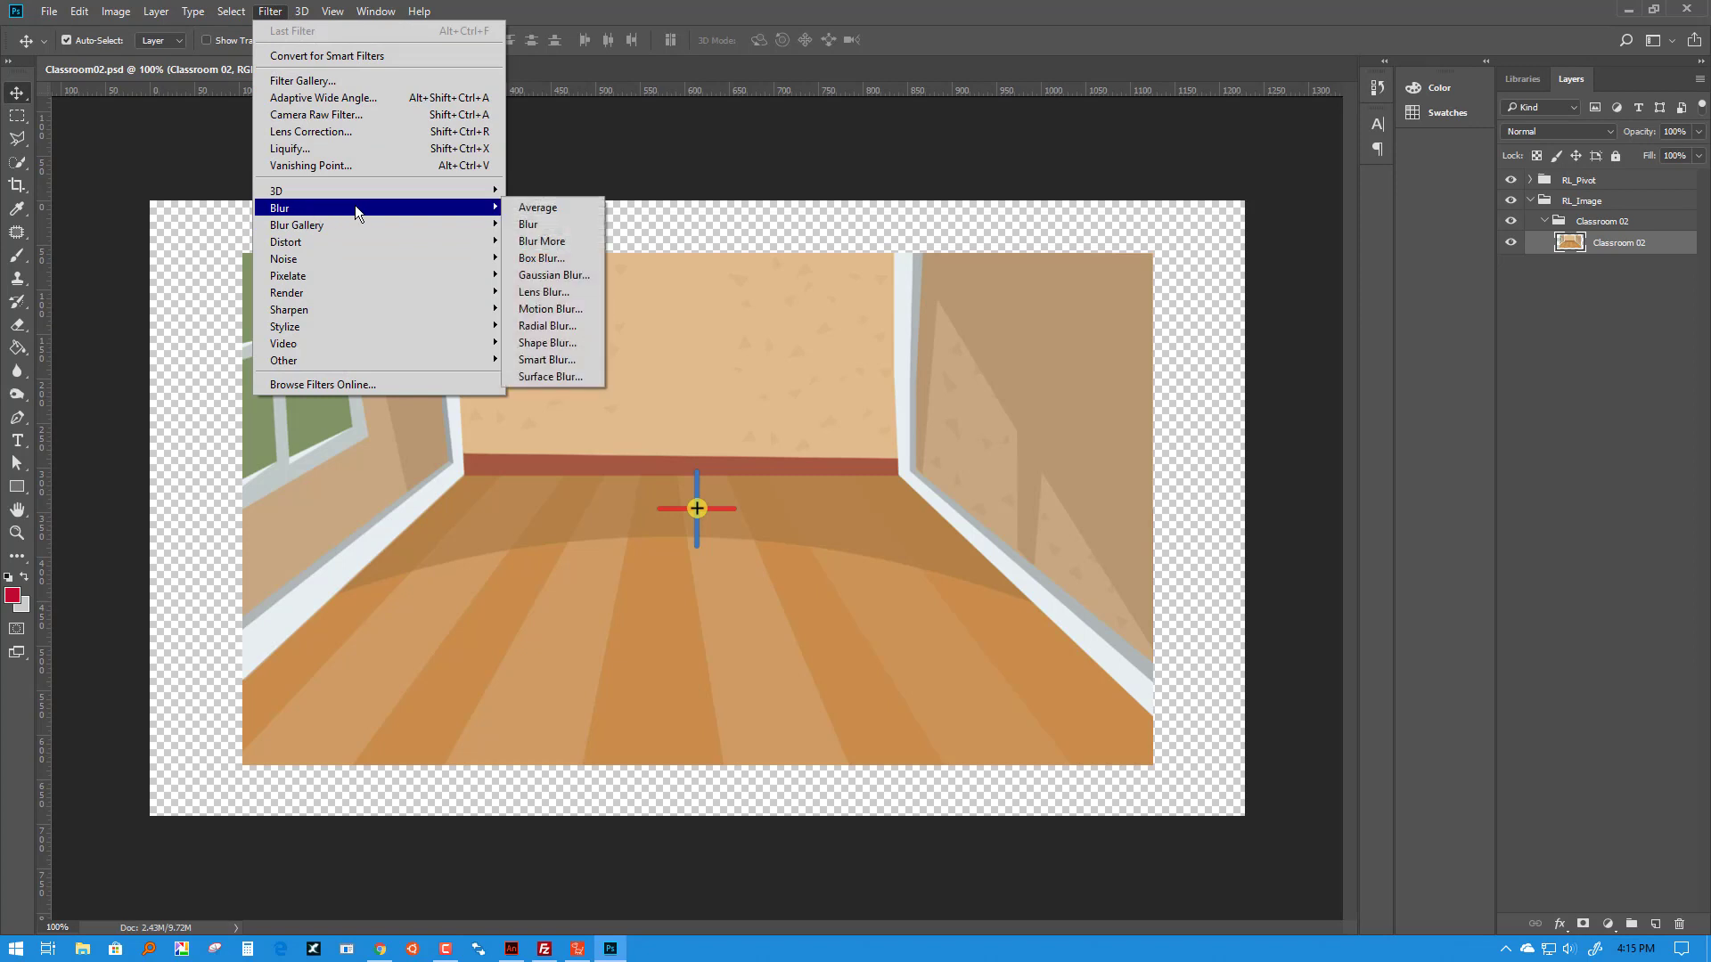
pyautogui.click(549, 276)
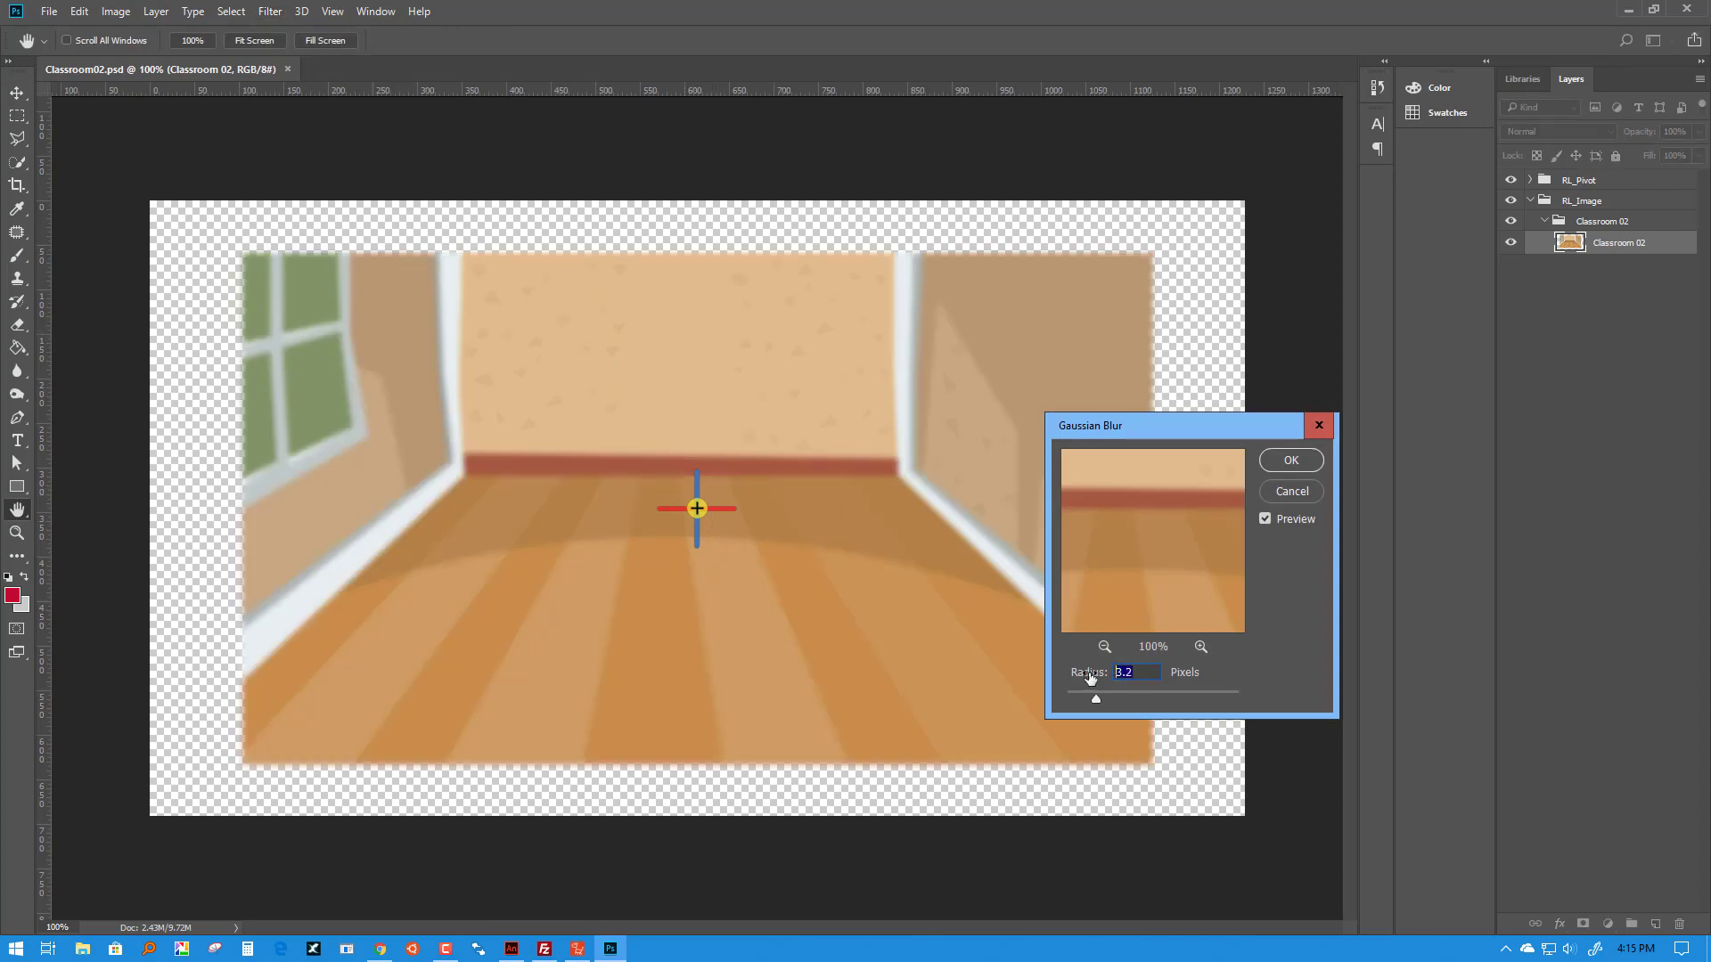
pyautogui.write('3')
pyautogui.click(1275, 463)
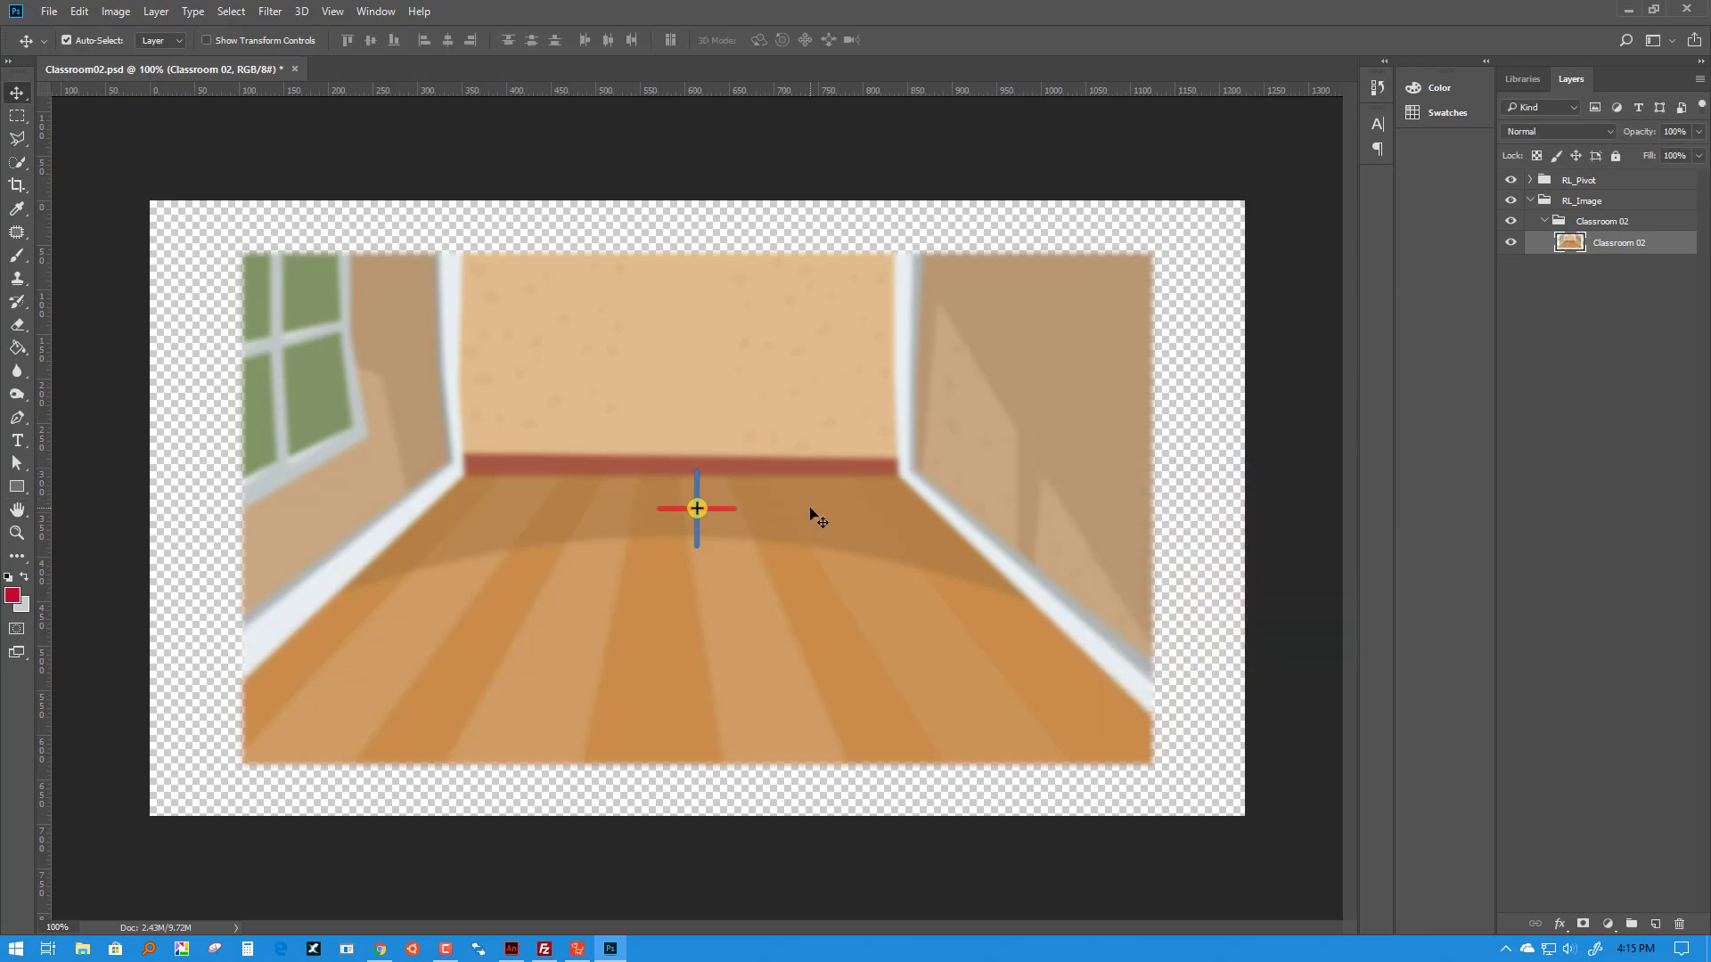
pyautogui.press('ctrl')
pyautogui.hotkey('ctrl', 's')
# Step: Minimize Photoshop and view the blurred classroom behind the character and props in Stage Mode
pyautogui.click(1635, 13)
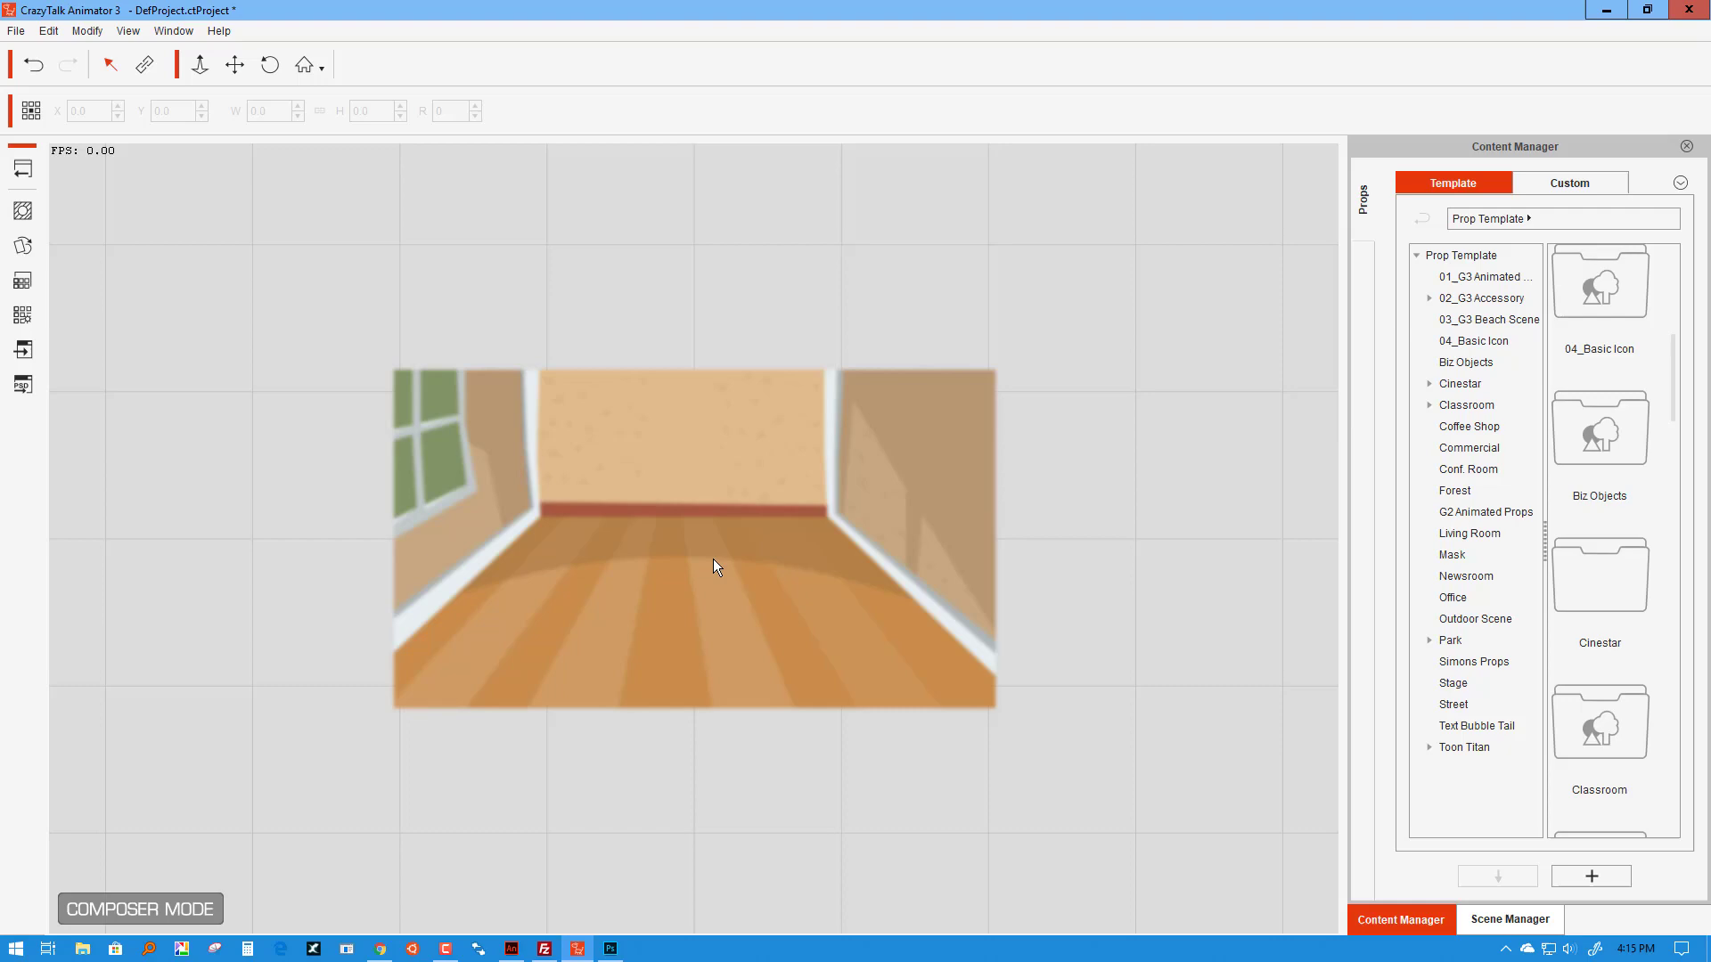
pyautogui.click(611, 949)
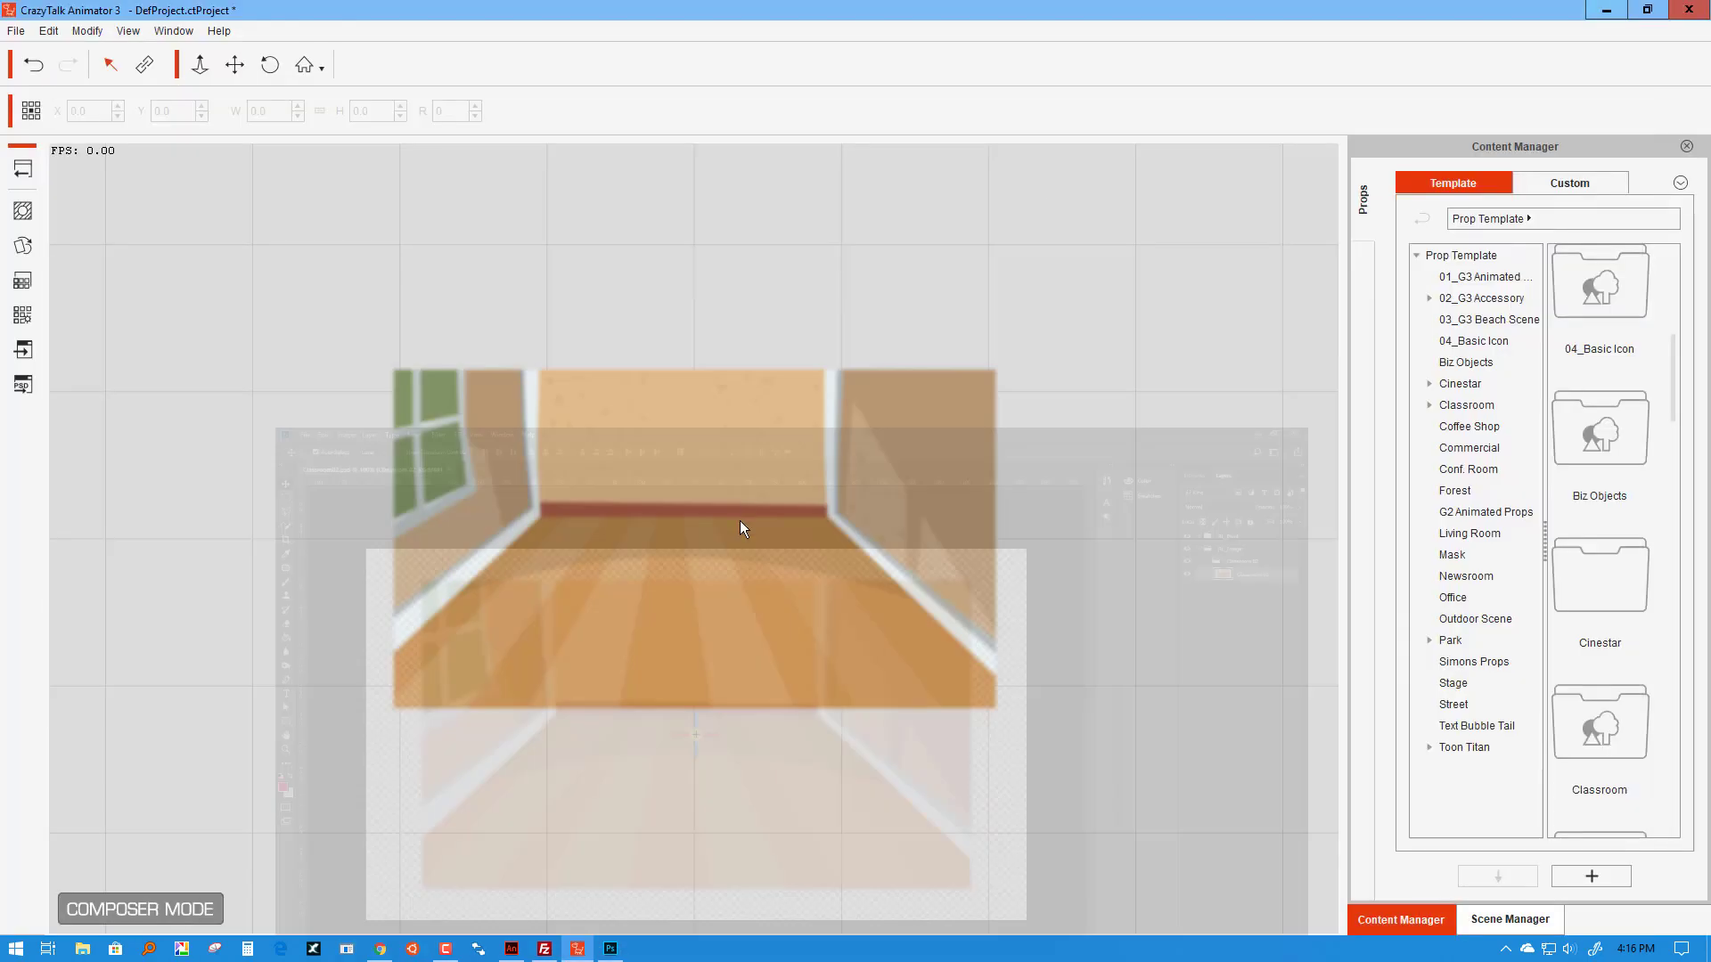
pyautogui.click(1628, 10)
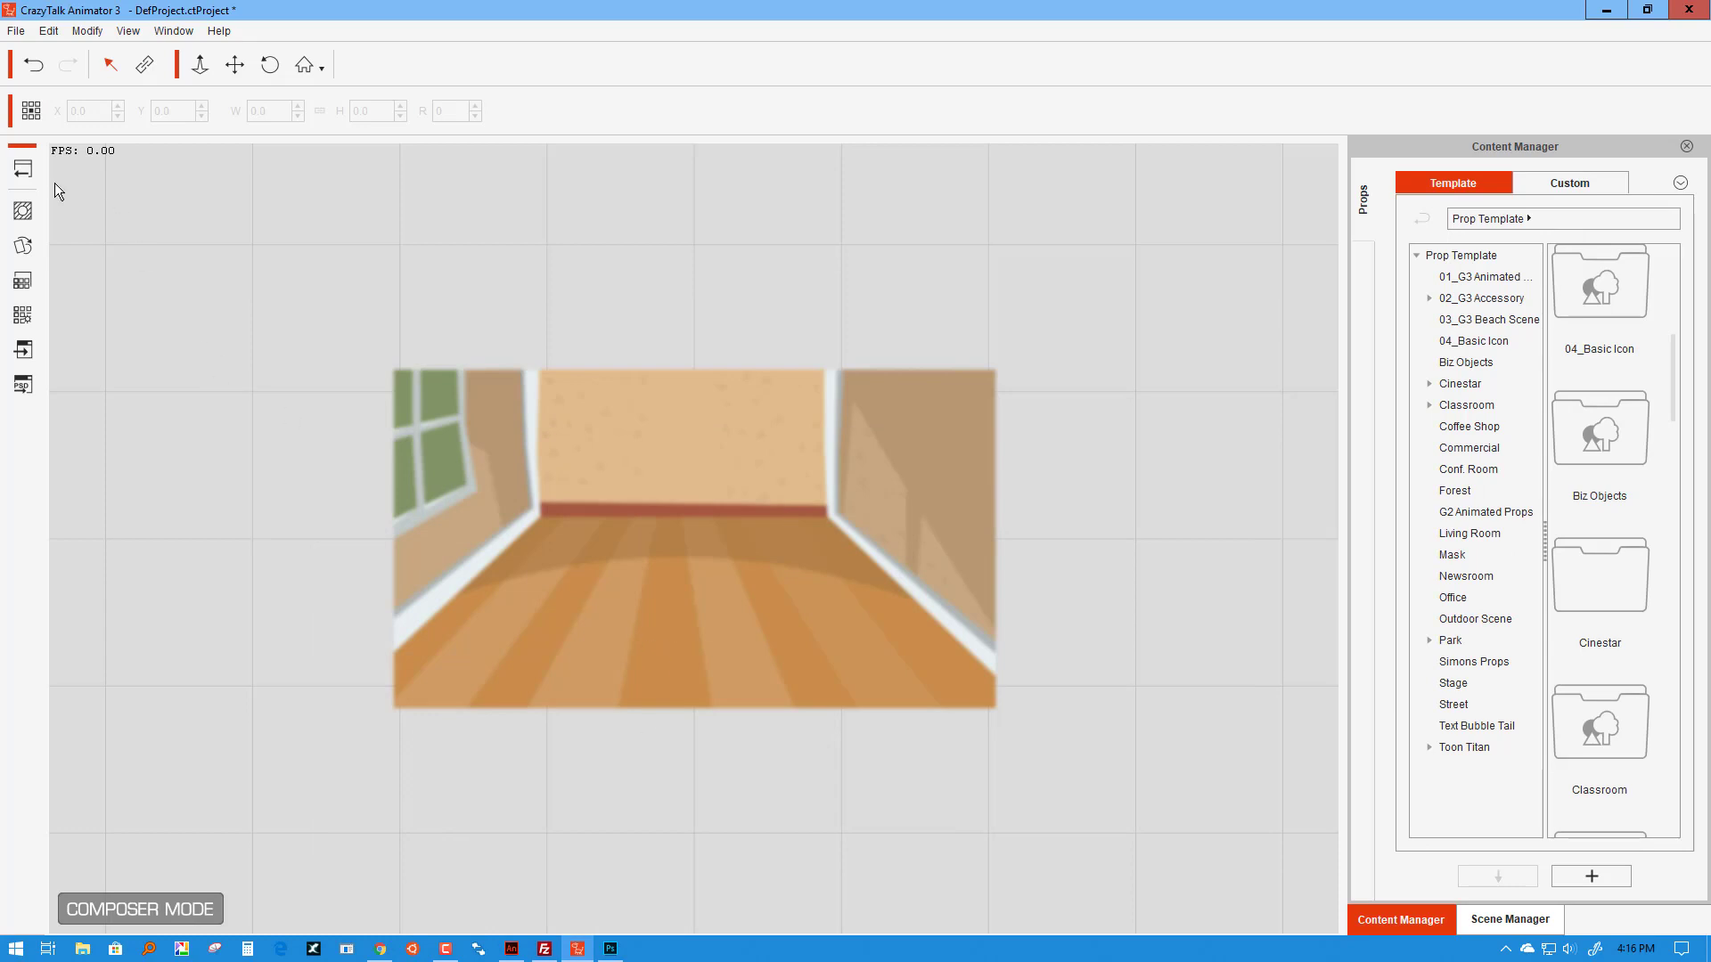
pyautogui.click(20, 173)
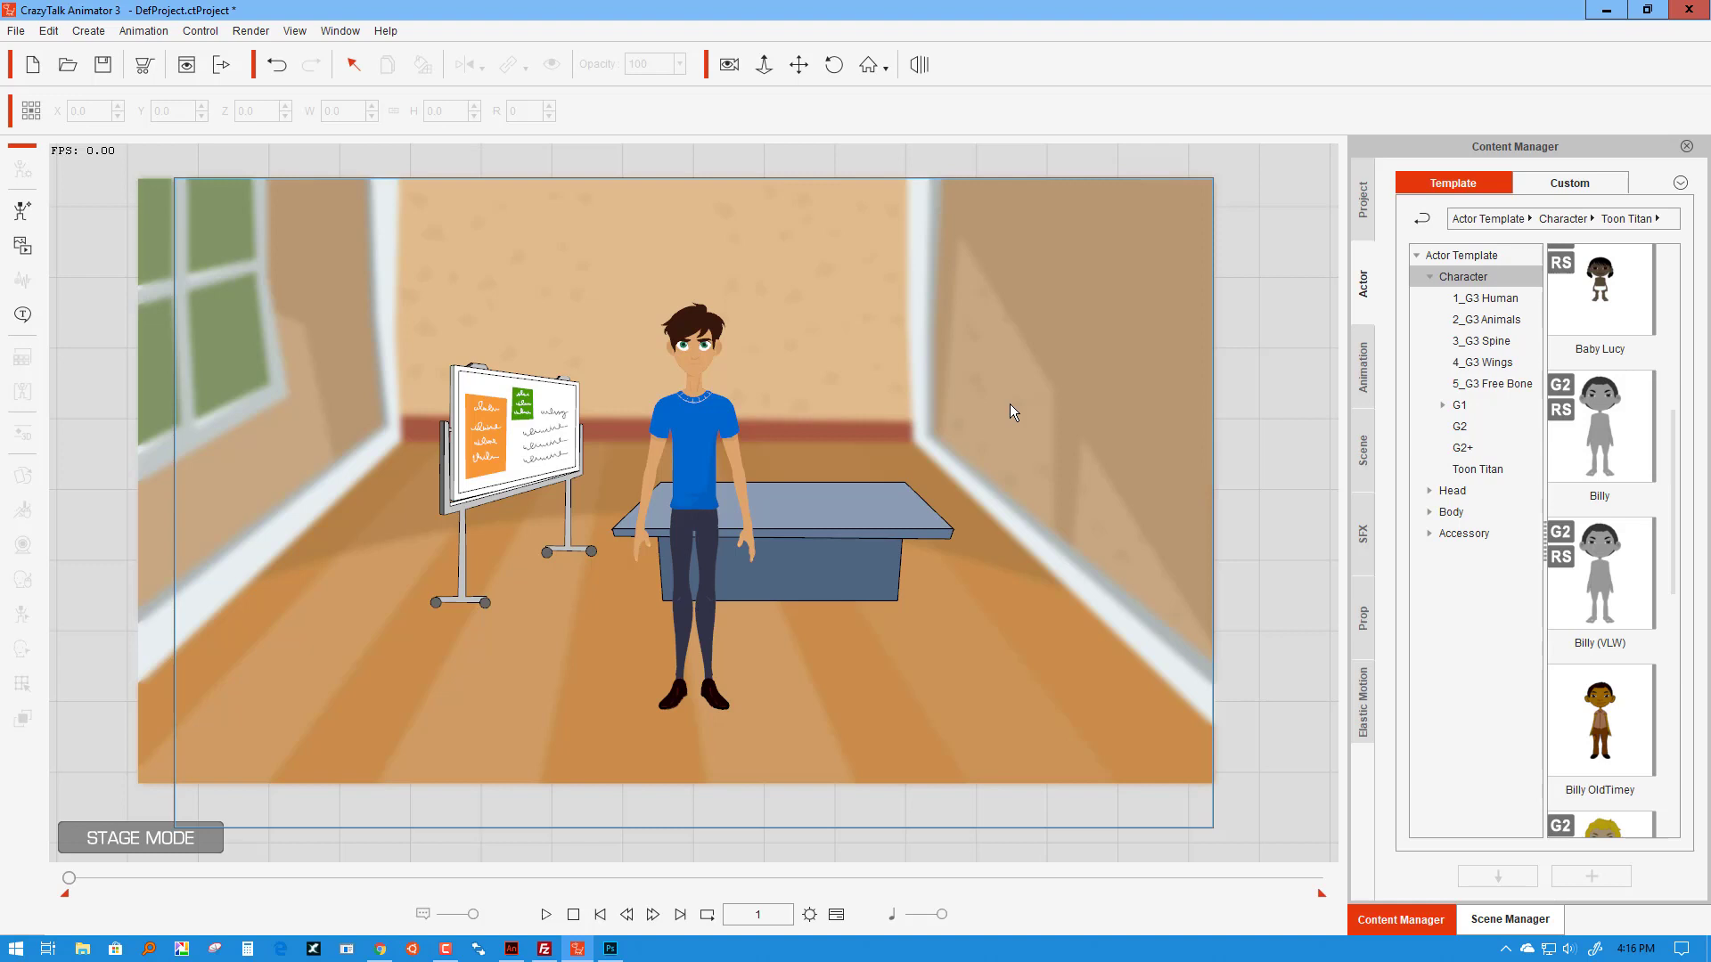
# Step: Nudge the meeting table slightly right and open it in Photoshop as layered MeetingTable0.psd
pyautogui.click(840, 521)
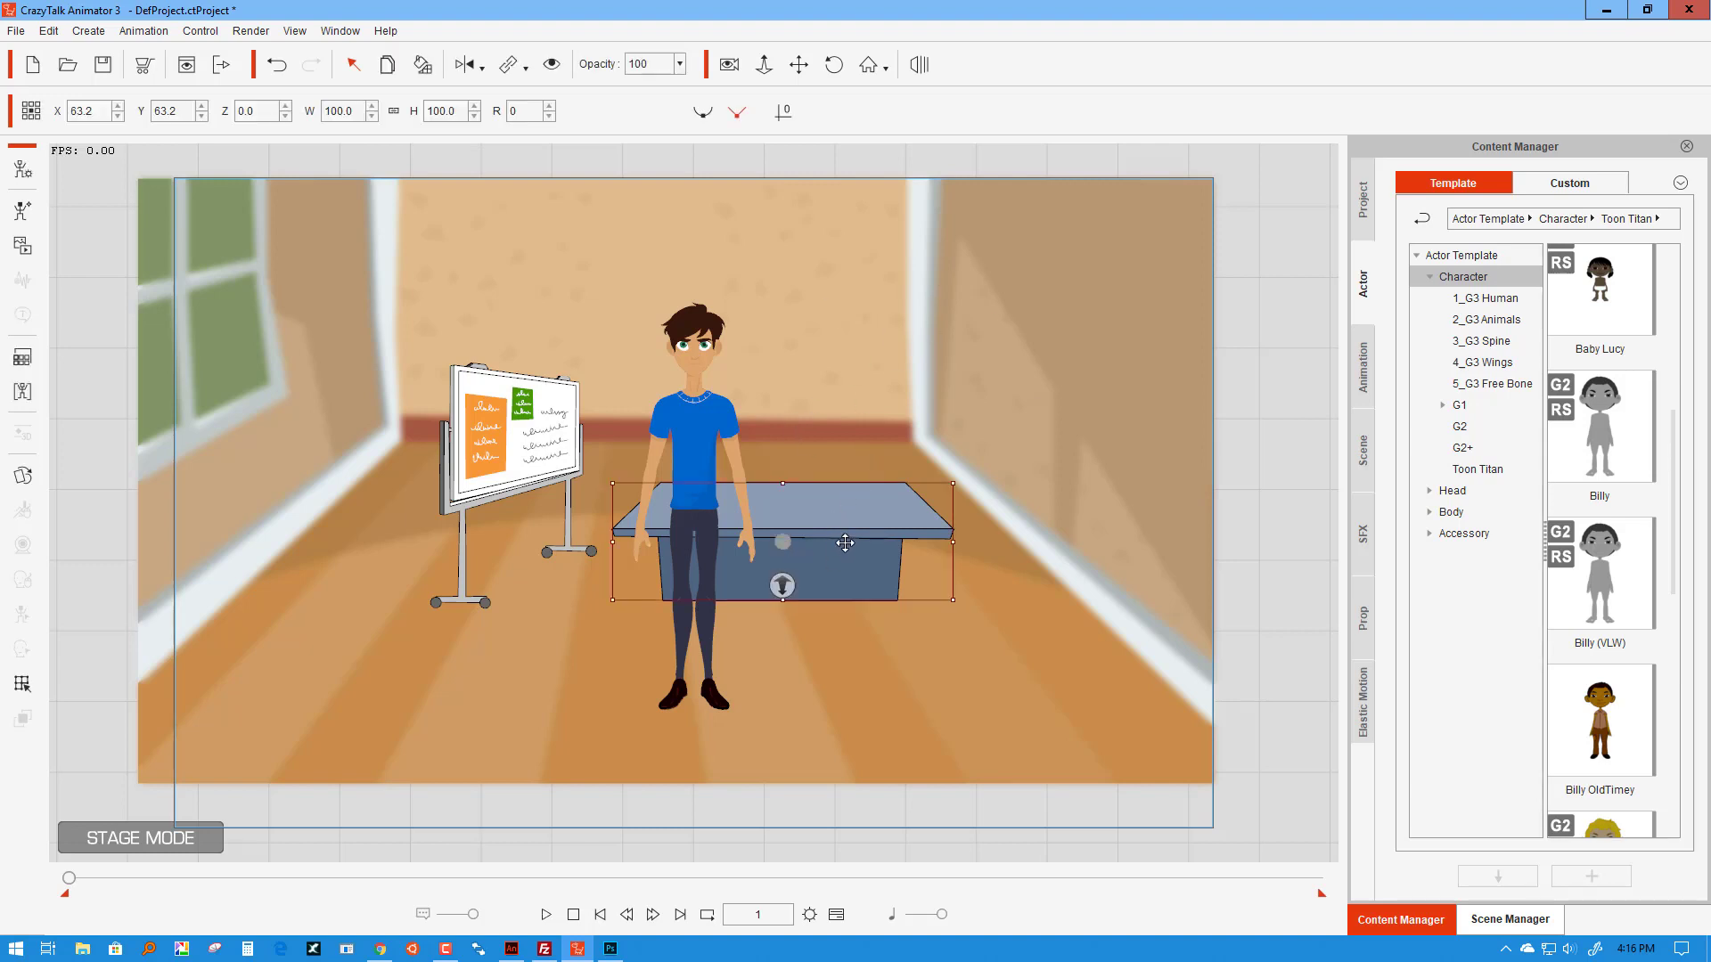
pyautogui.moveTo(845, 539); pyautogui.dragTo(845, 537)
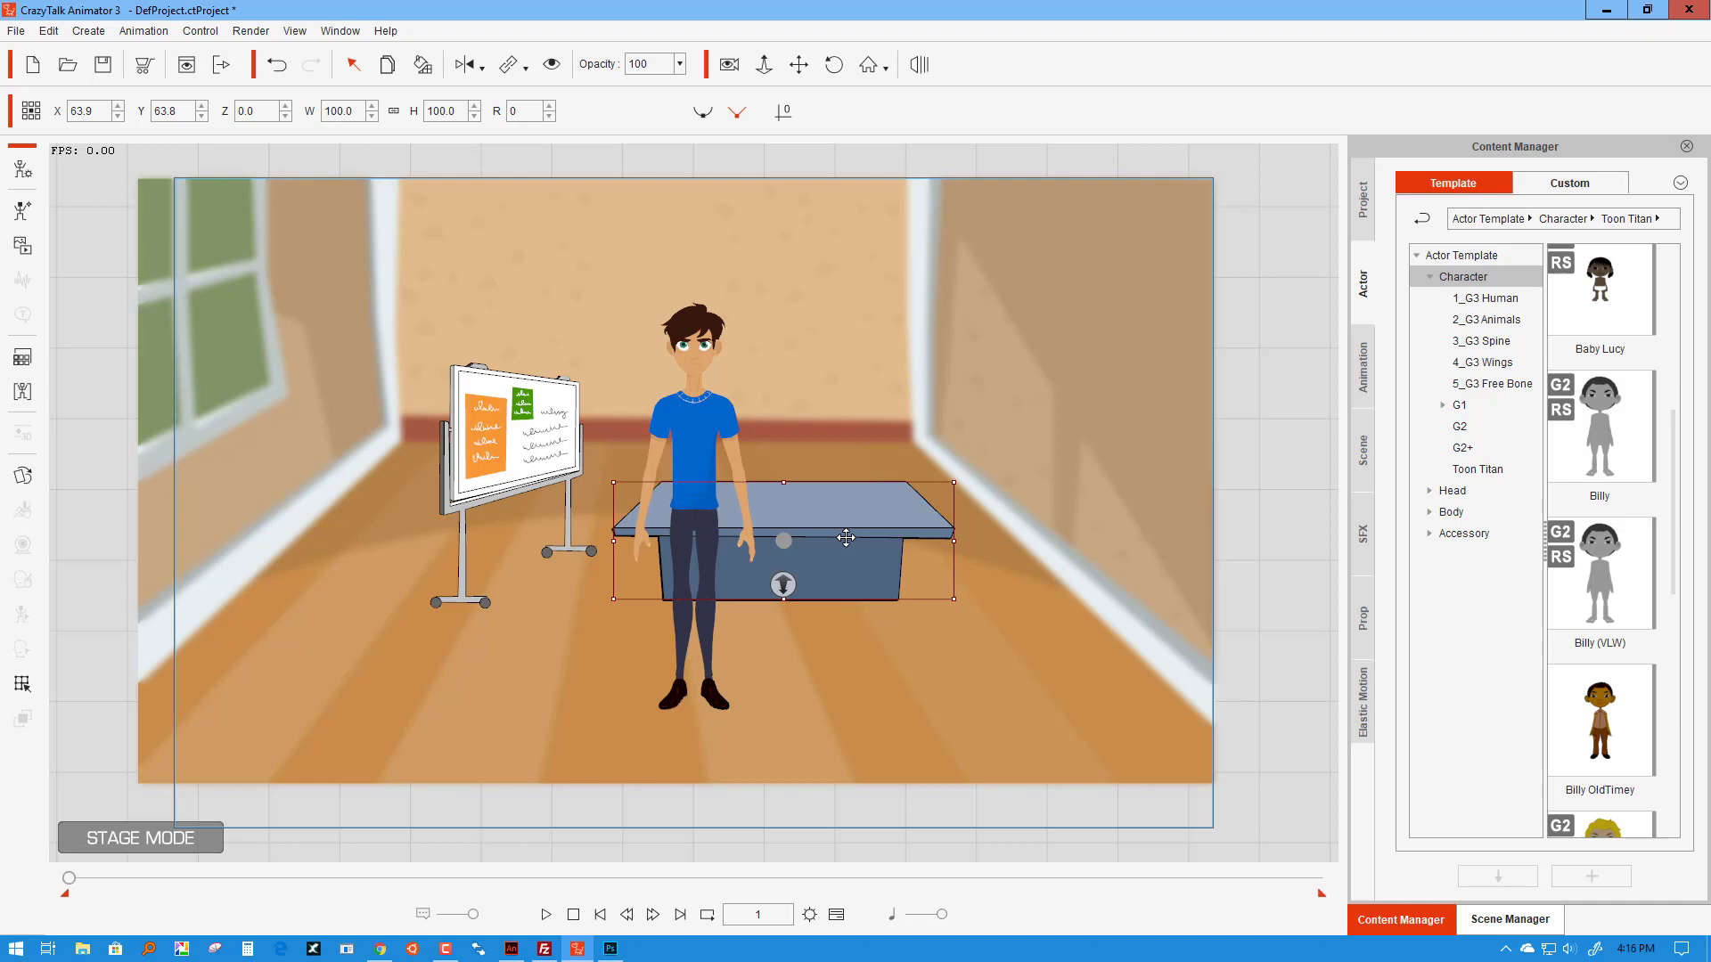
pyautogui.click(23, 171)
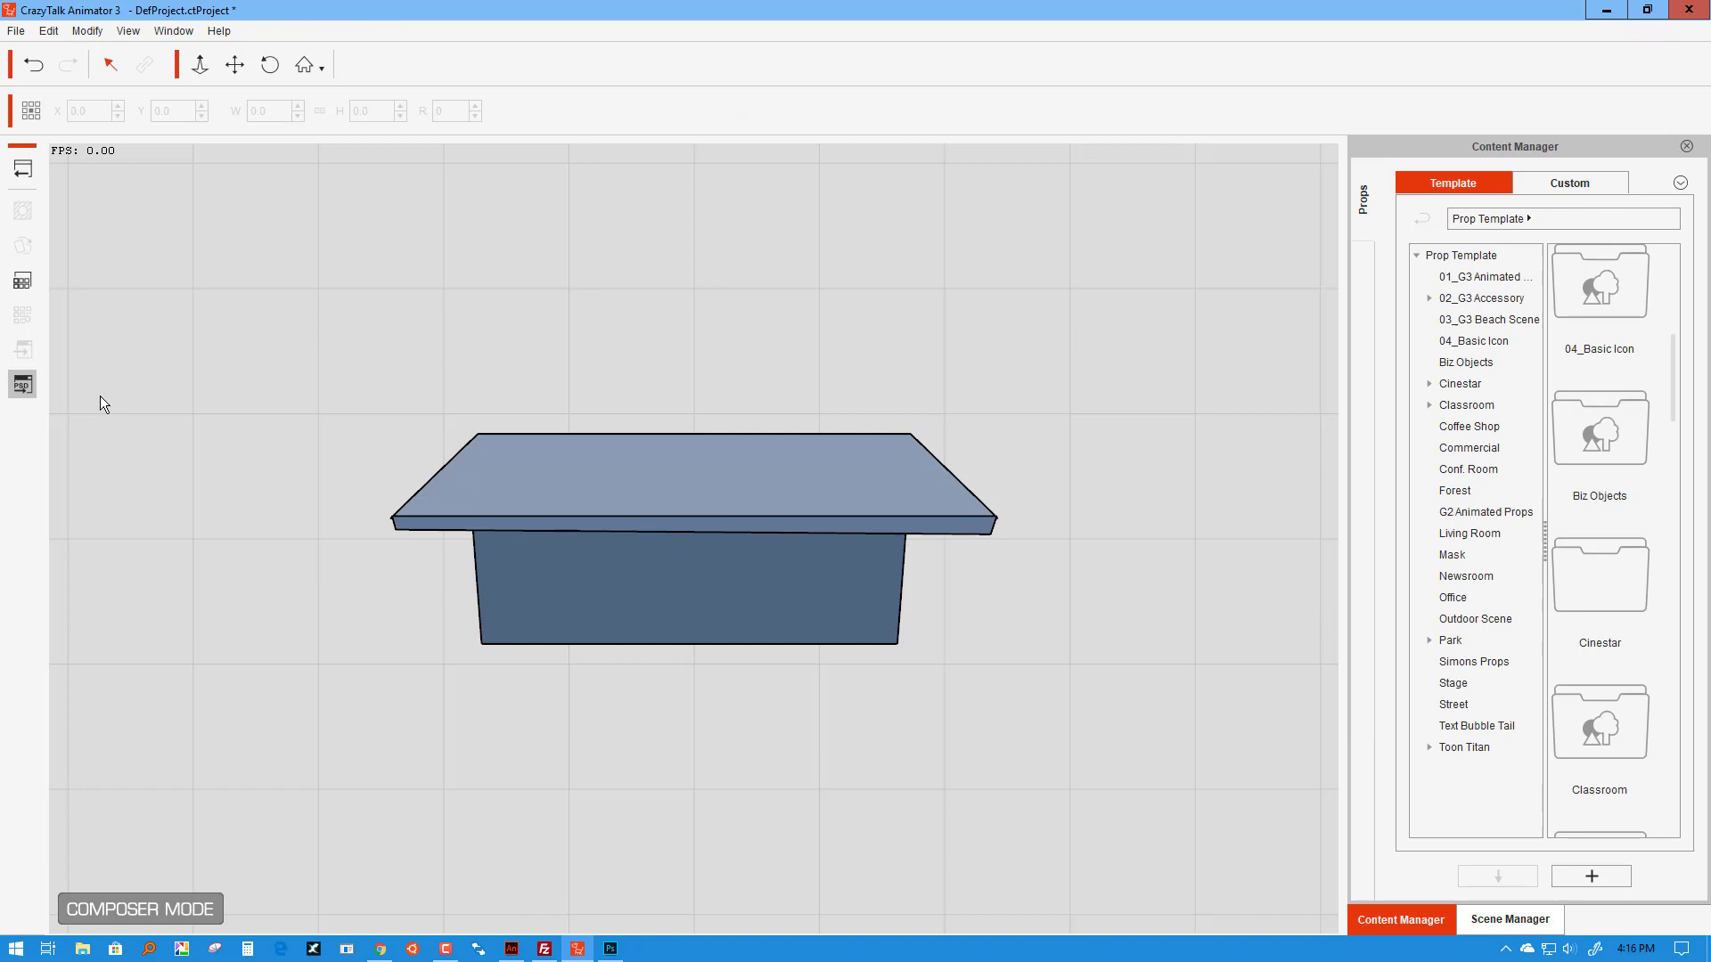
pyautogui.click(825, 489)
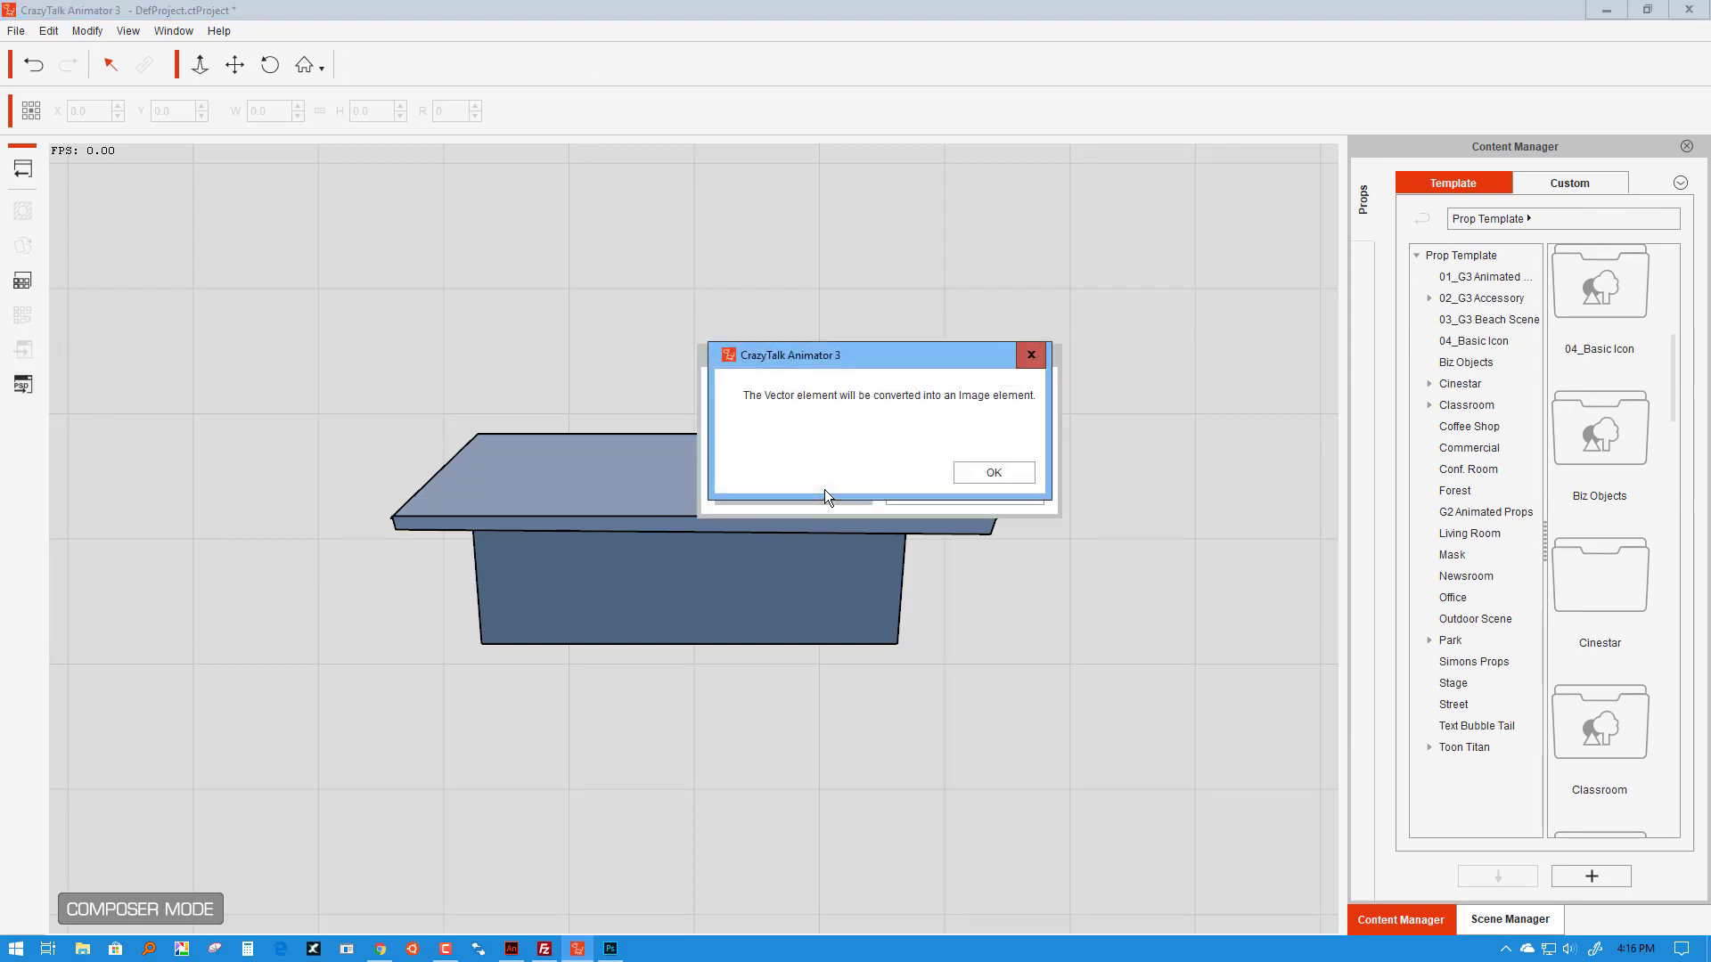
pyautogui.click(995, 473)
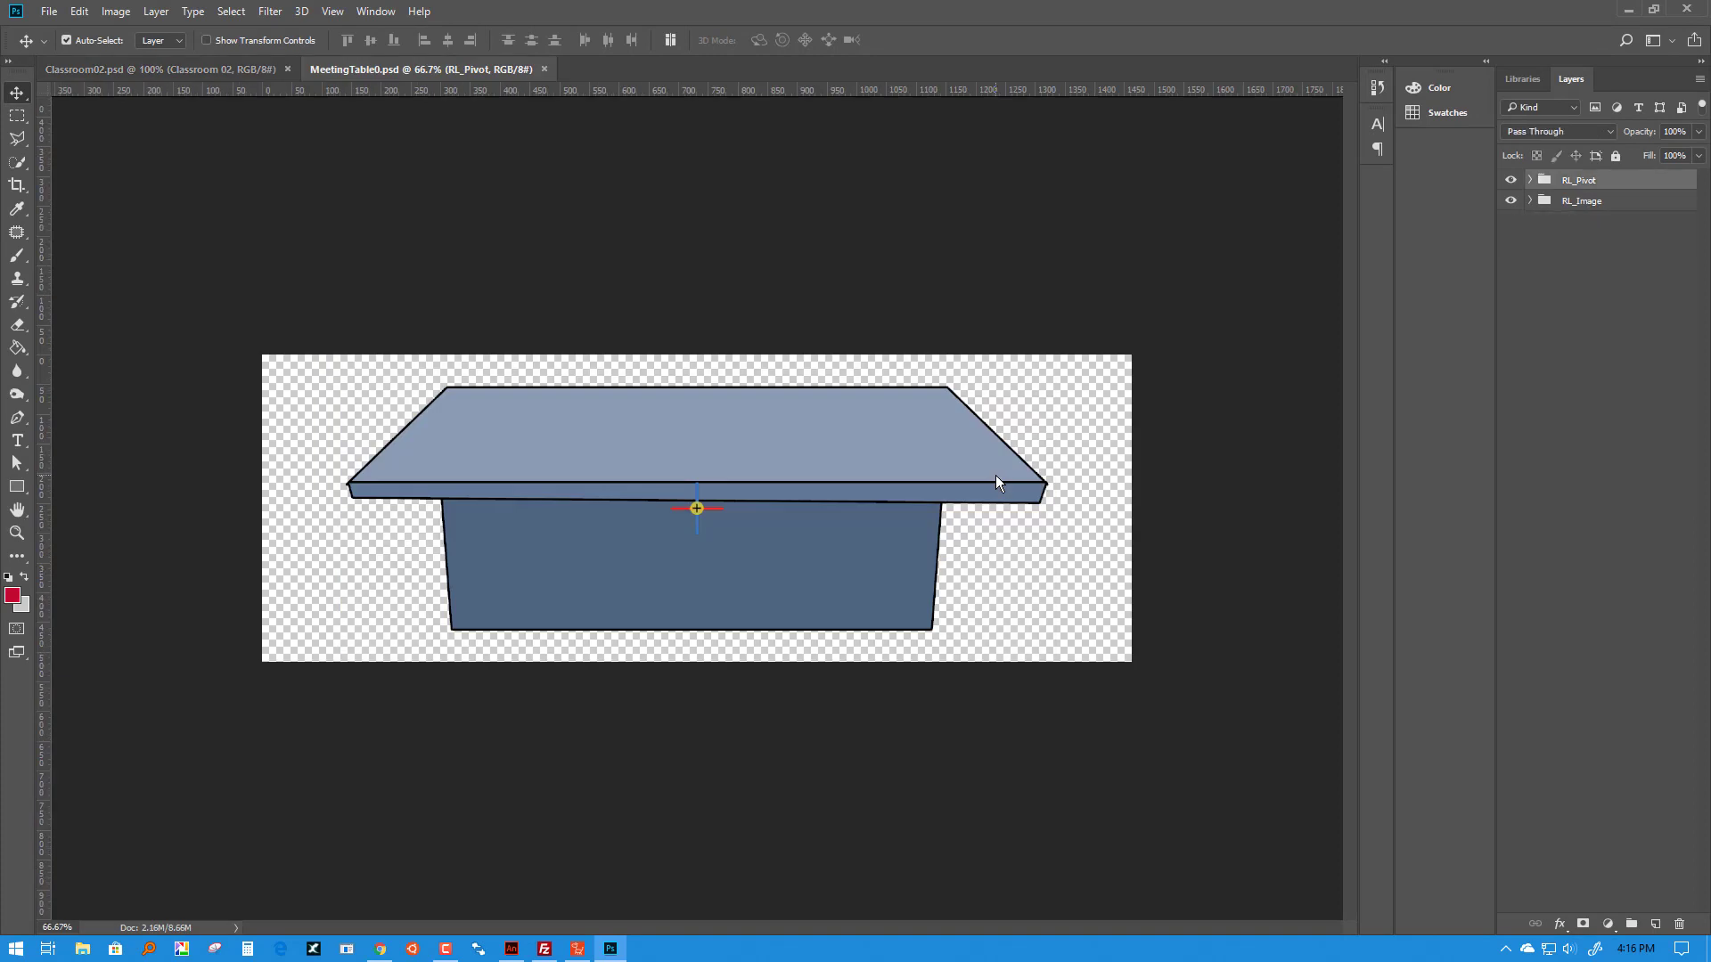
# Step: Select the Meeting Table's Prop layer and soften it with a 3.0-pixel Gaussian Blur
pyautogui.click(272, 12)
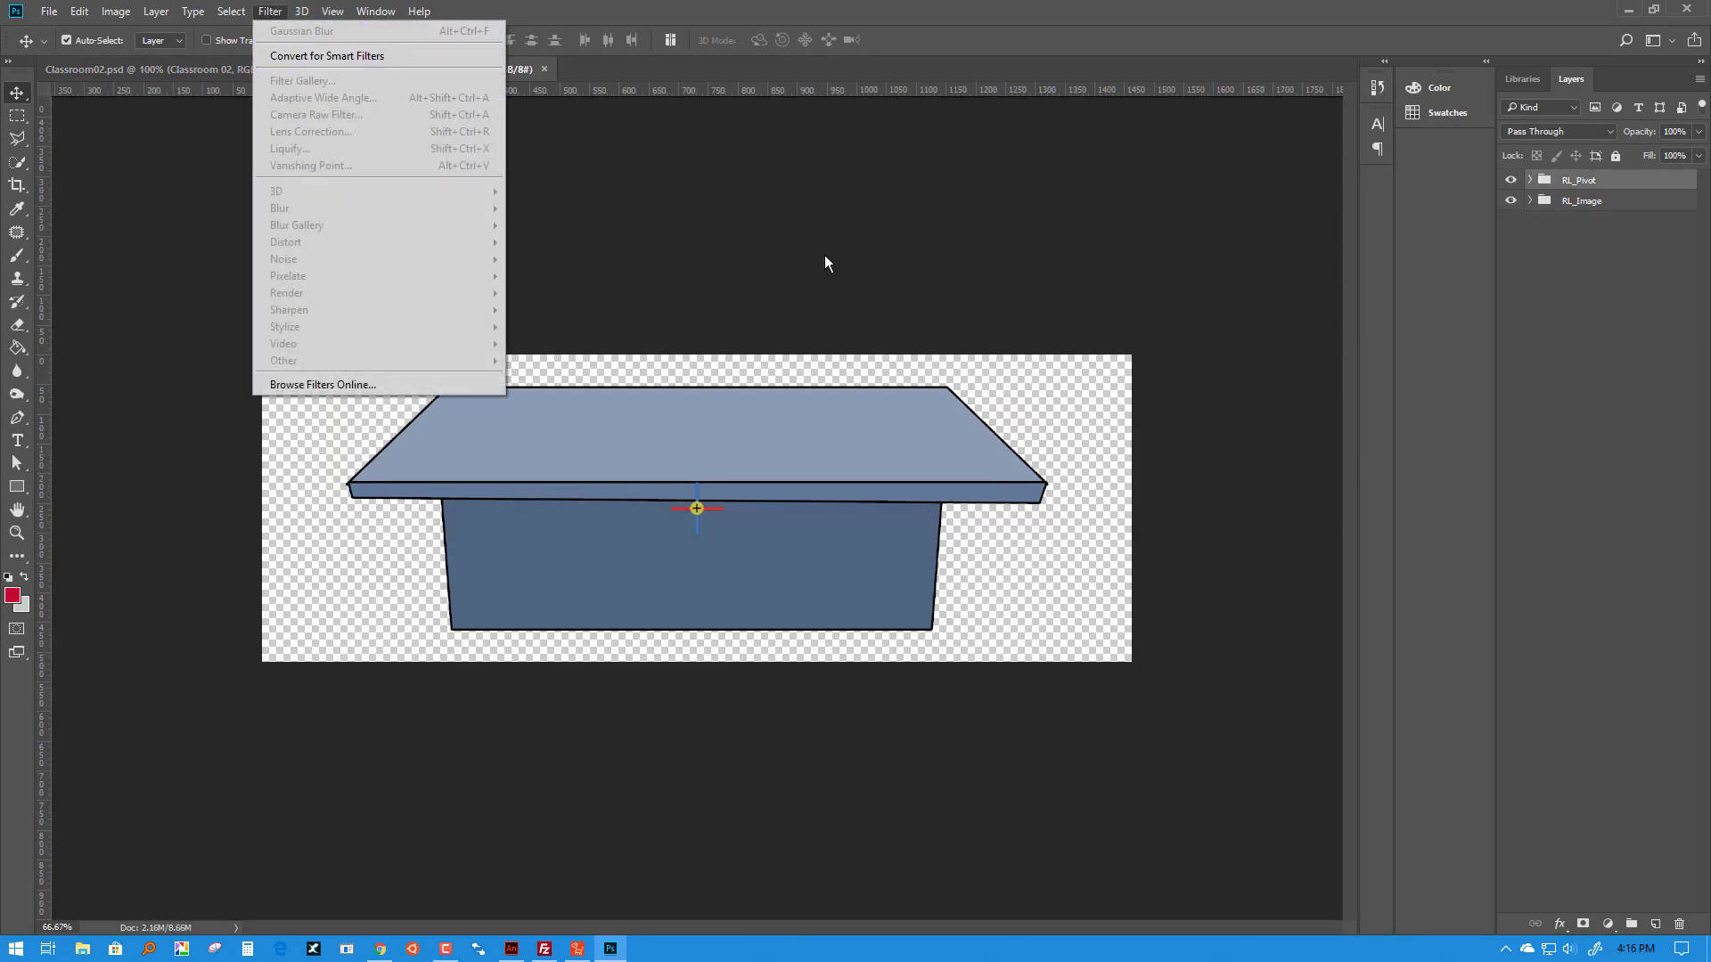
pyautogui.click(1529, 200)
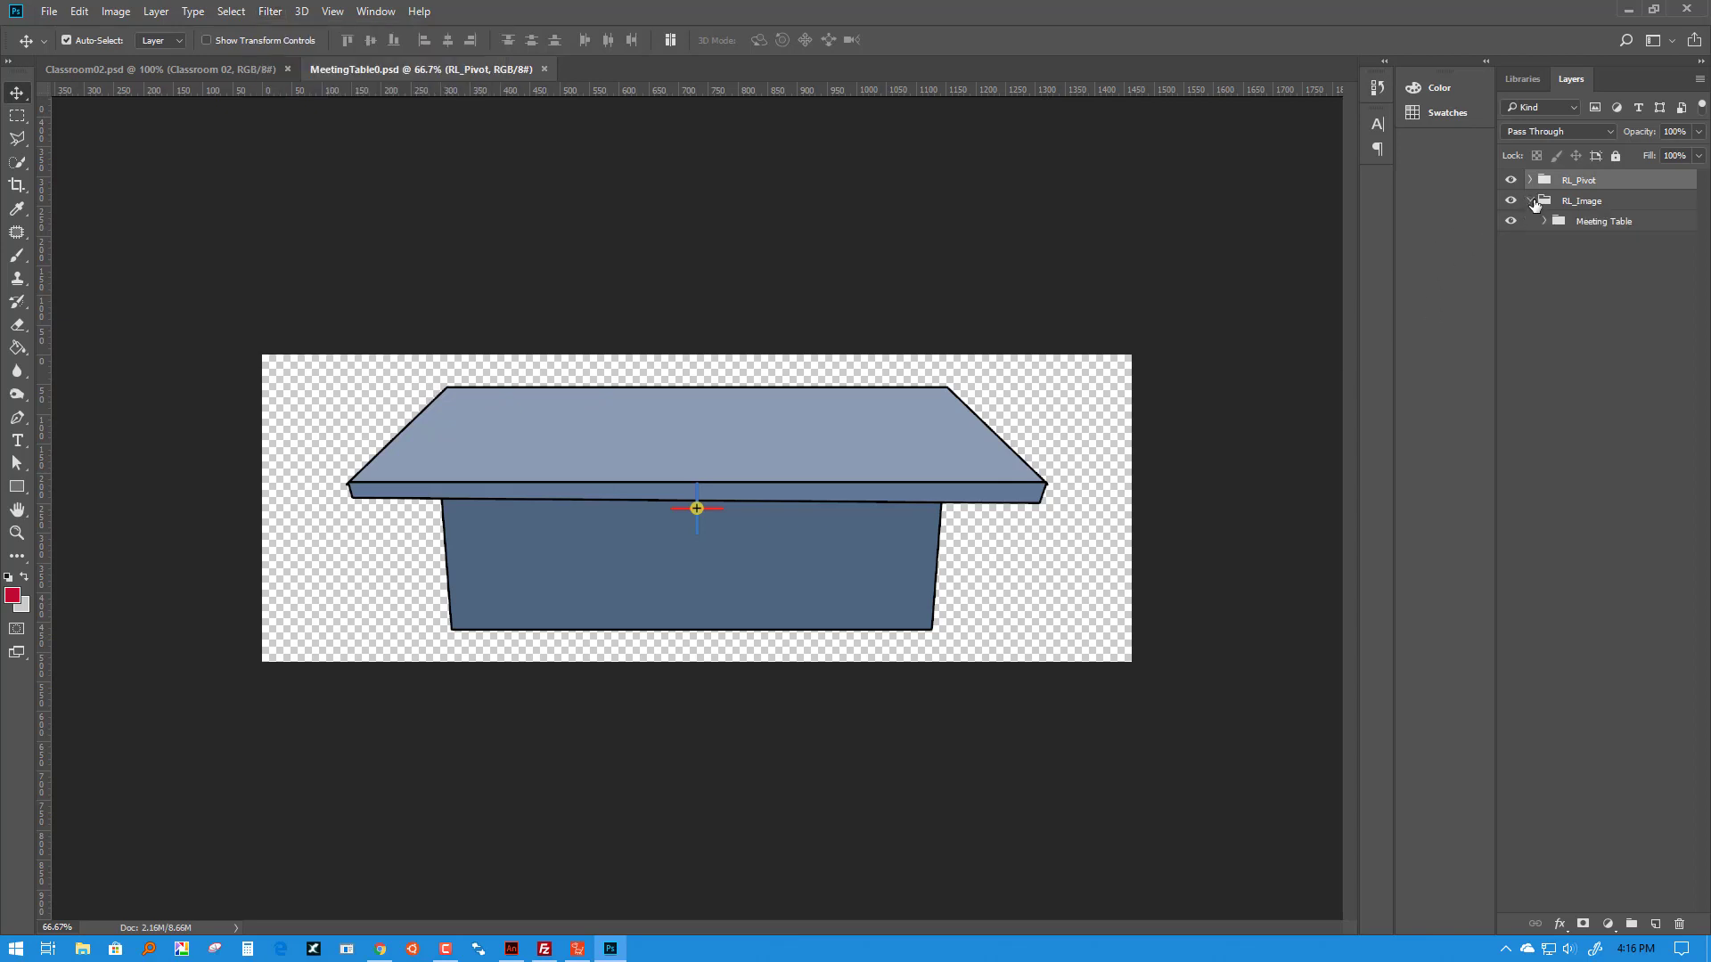
pyautogui.click(1545, 221)
pyautogui.click(1561, 238)
pyautogui.click(270, 10)
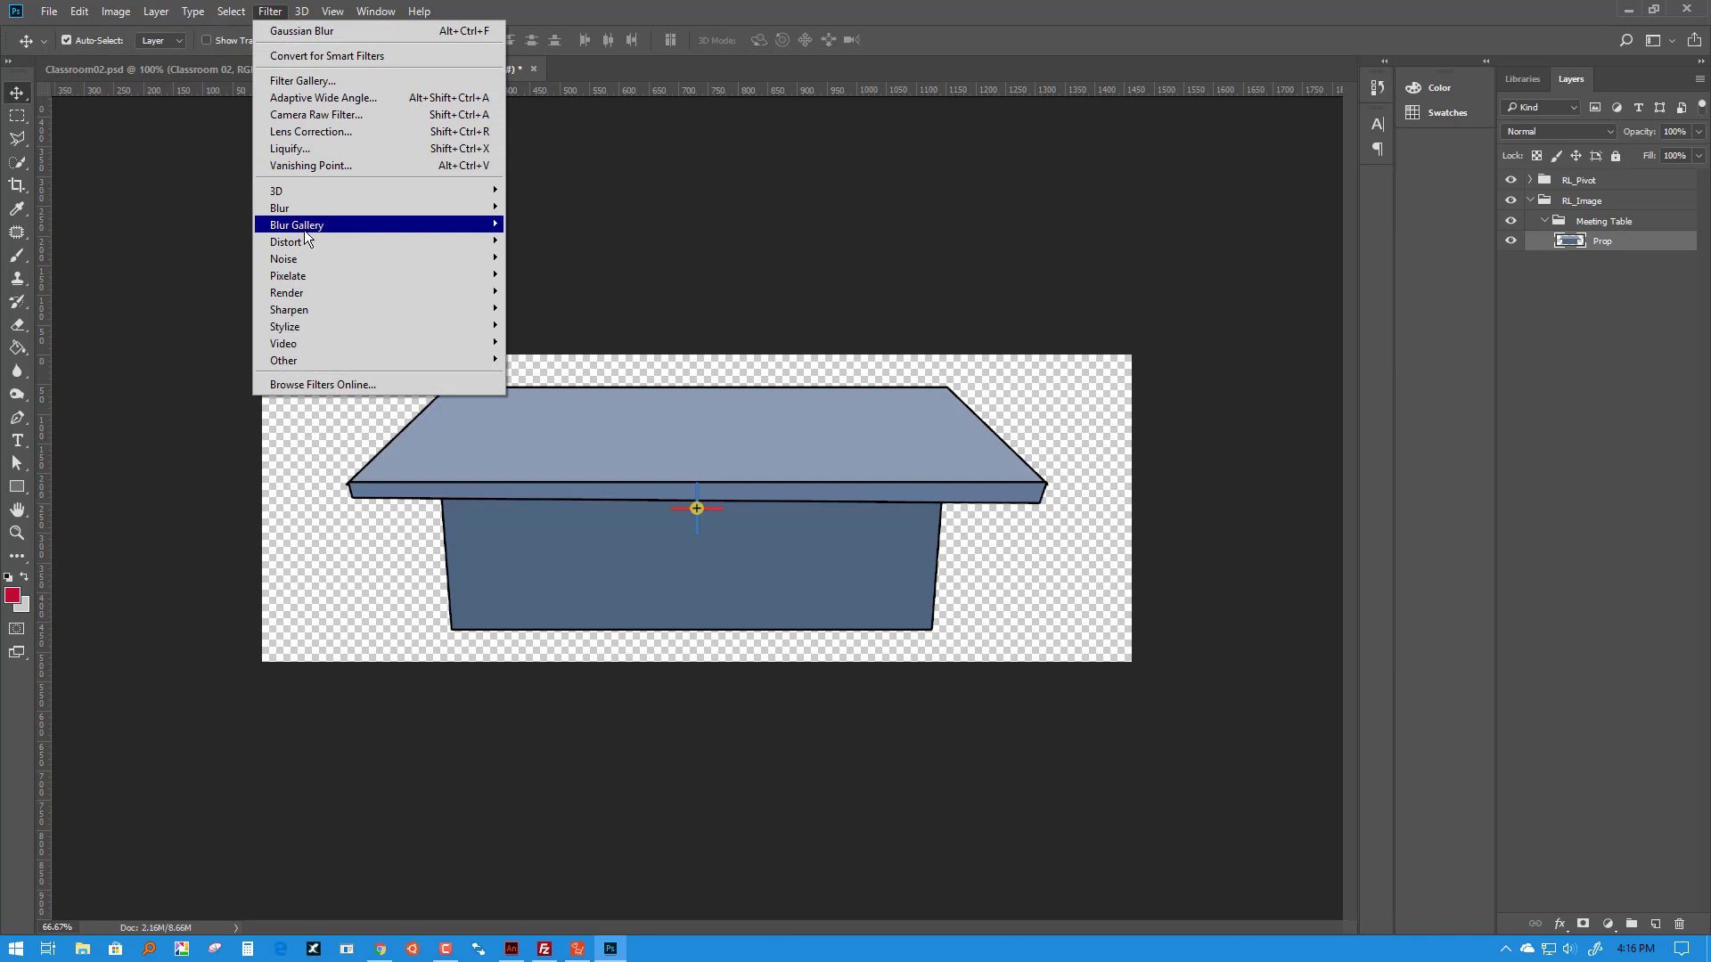
pyautogui.moveTo(297, 206)
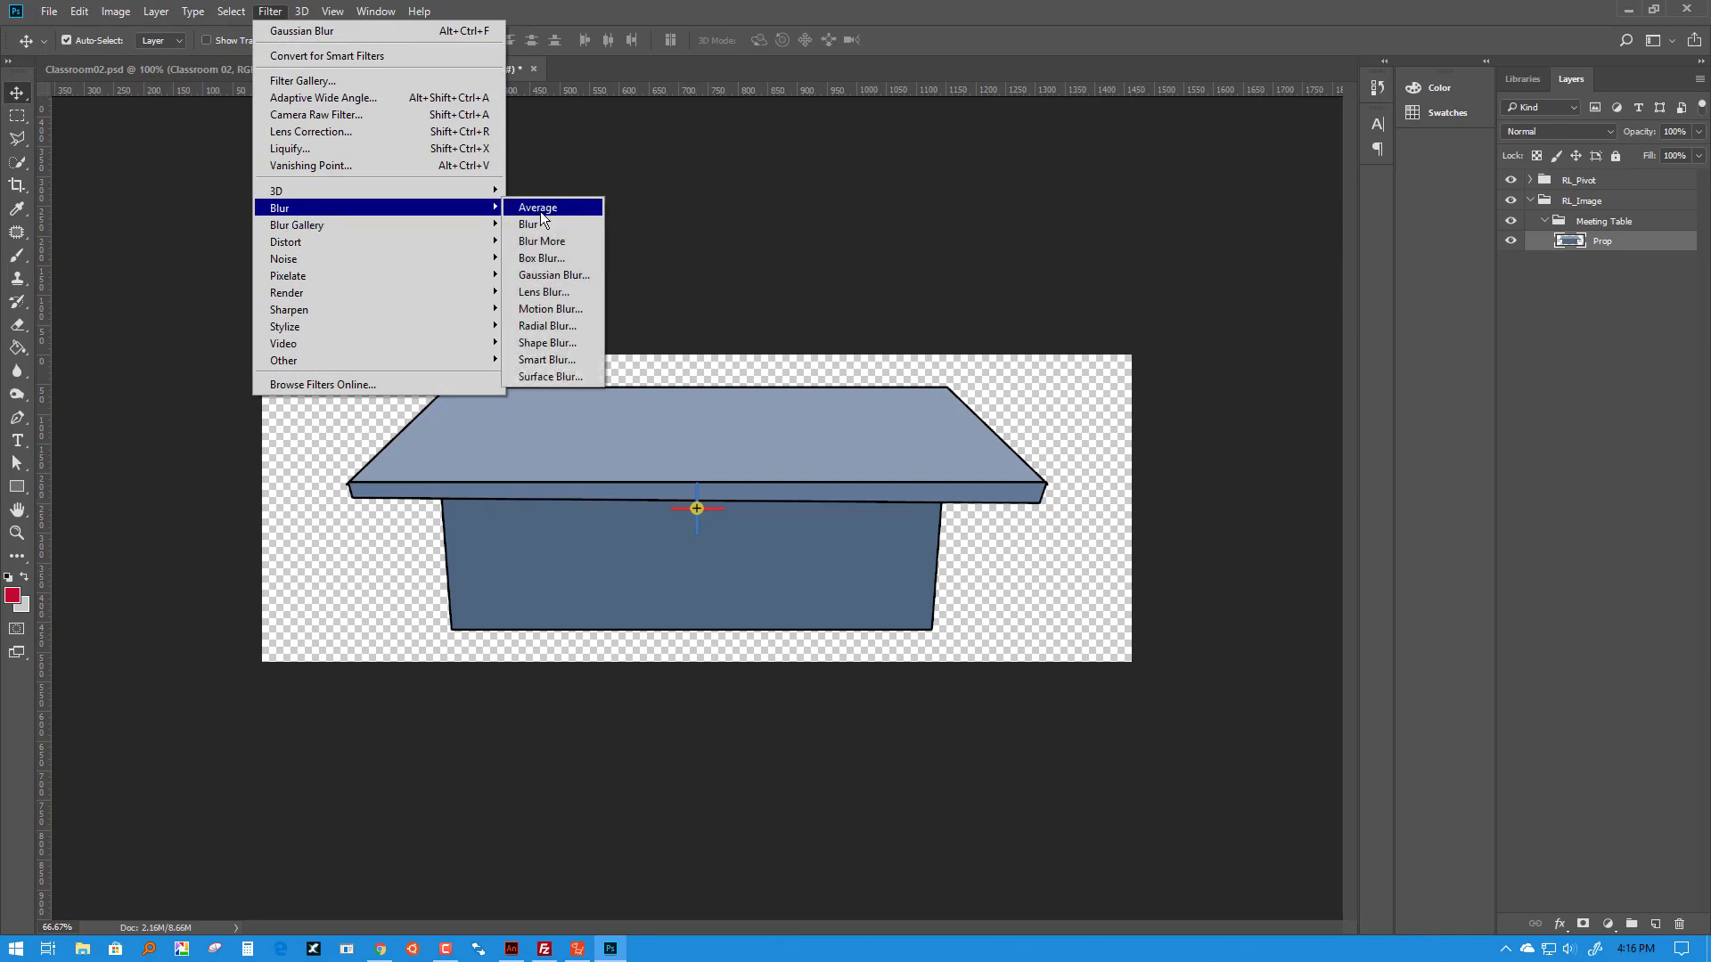
pyautogui.click(549, 276)
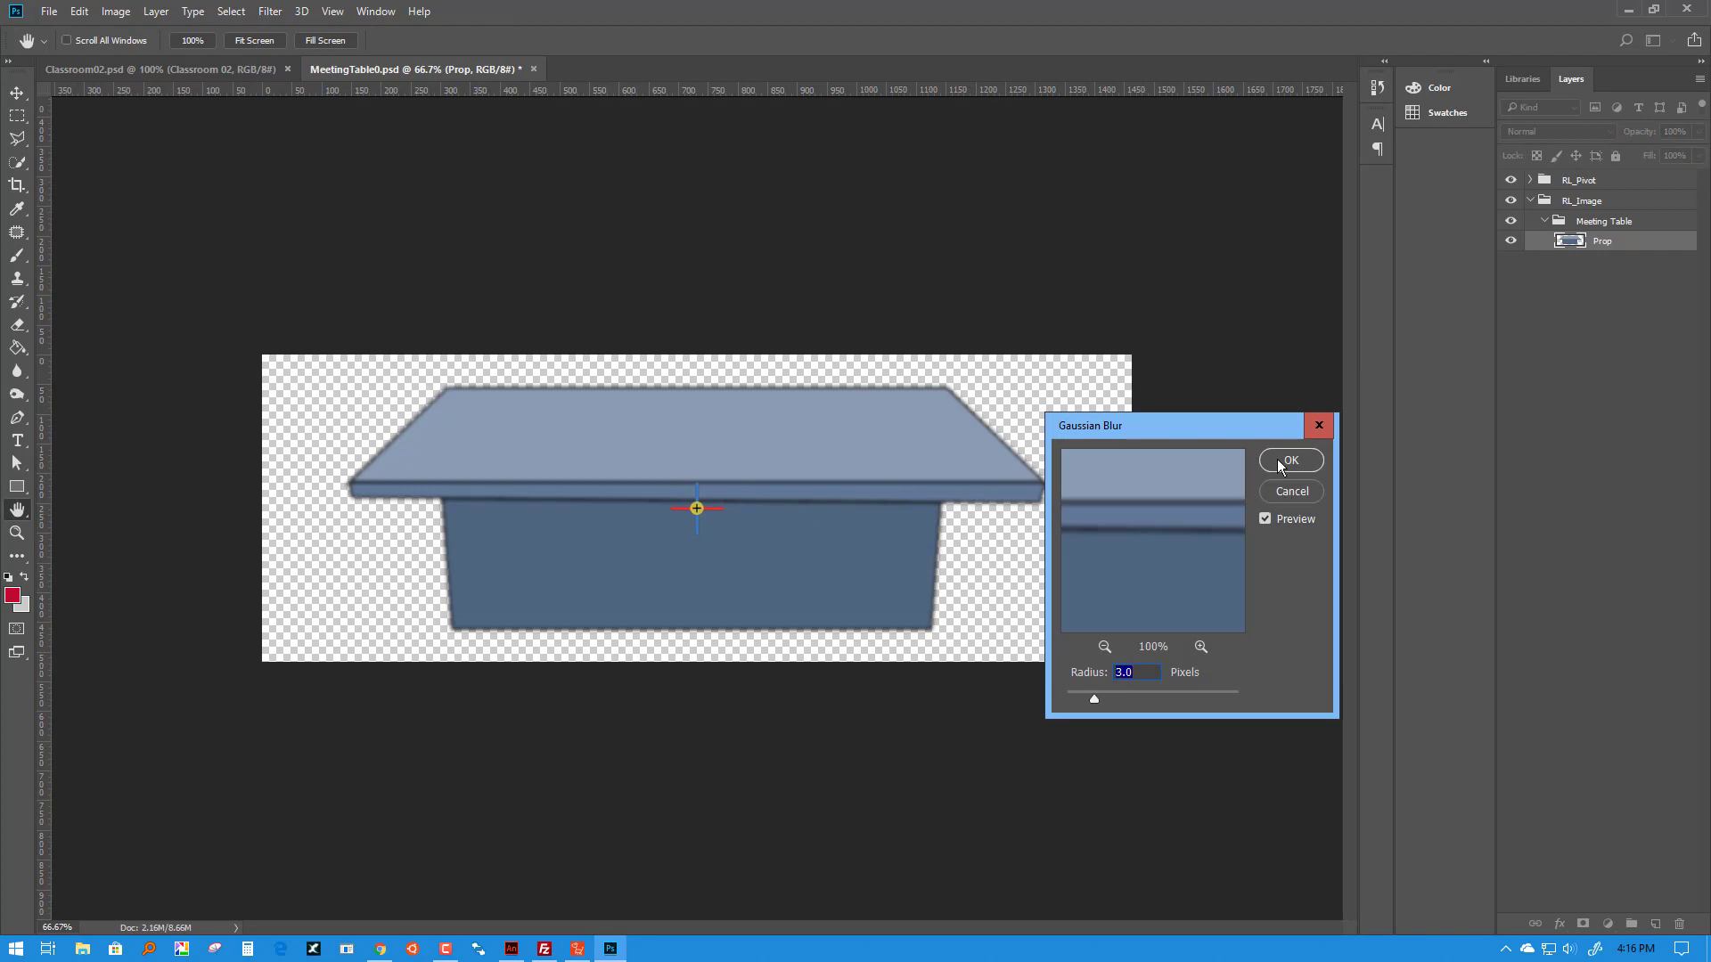
pyautogui.click(1281, 465)
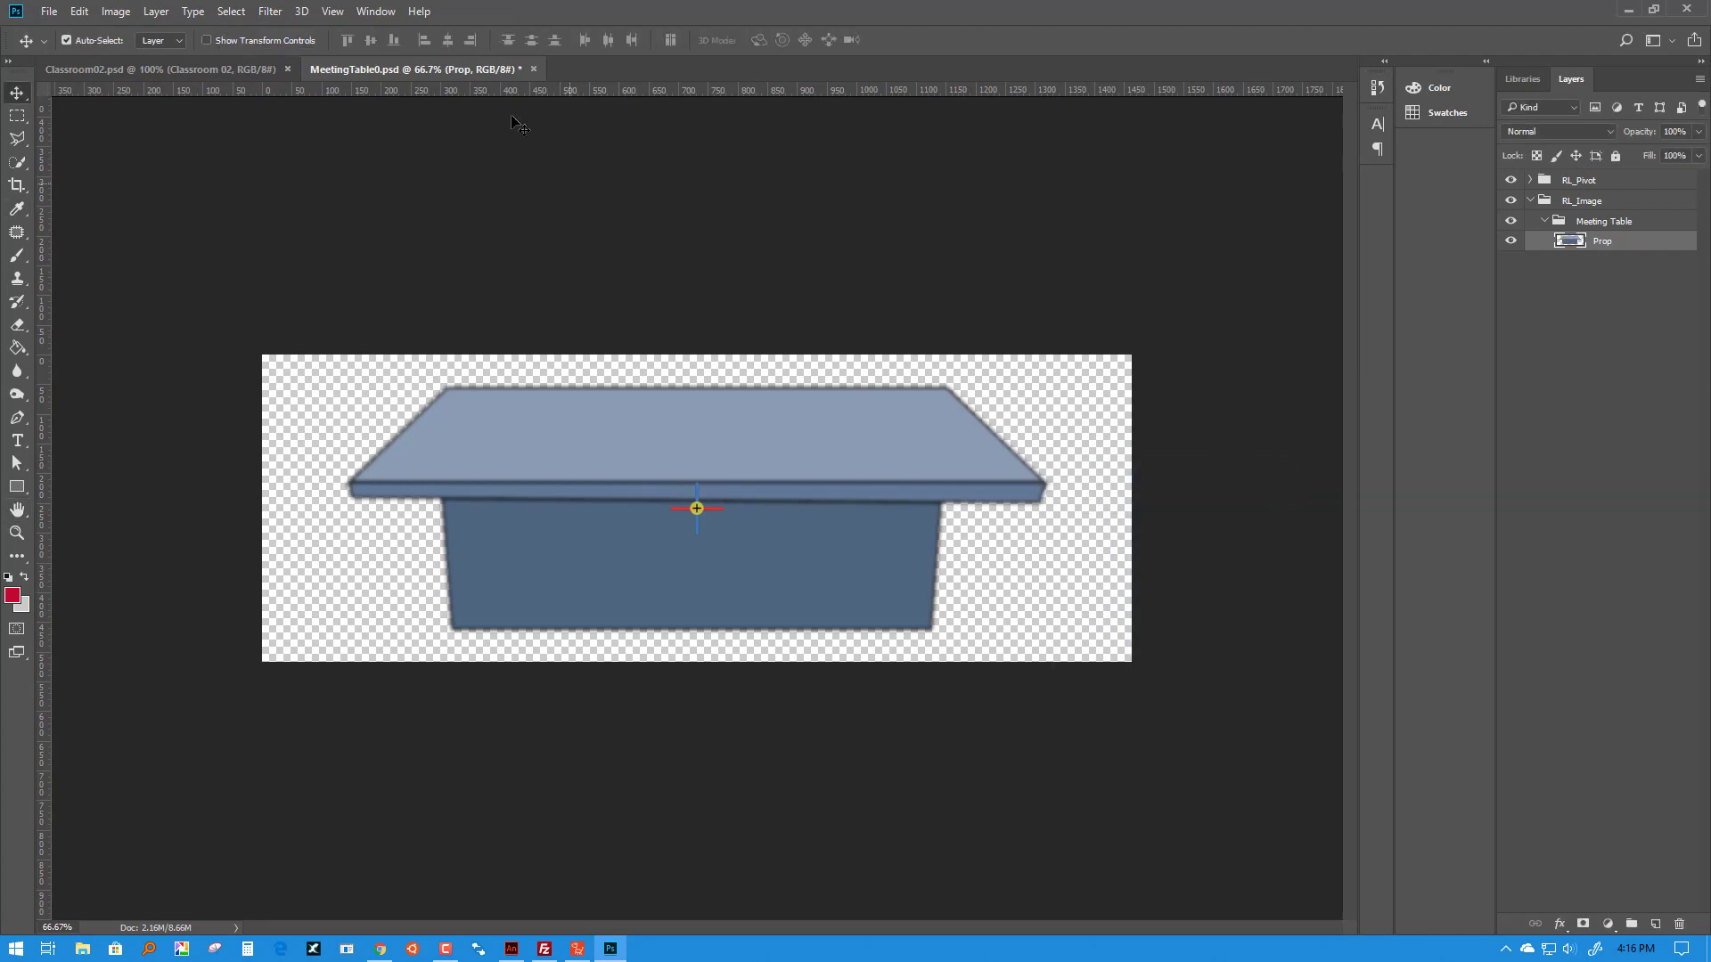
# Step: Close MeetingTable0.psd, answering the save prompt, then close Classroom02.psd
pyautogui.click(533, 69)
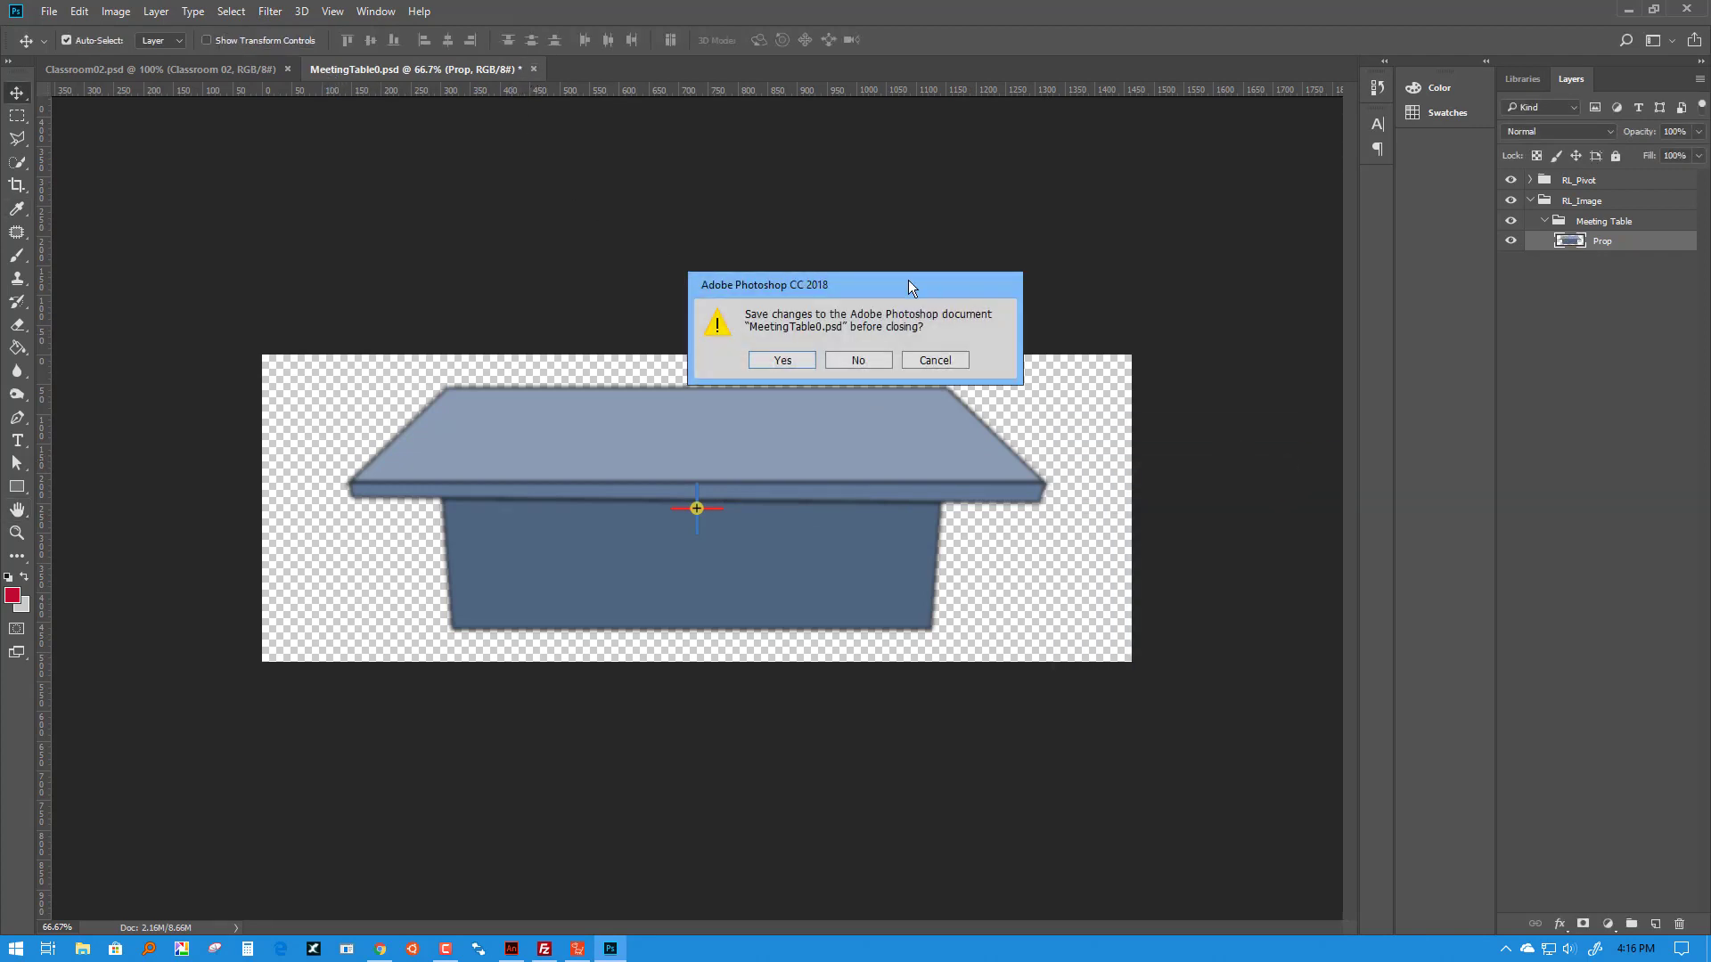
pyautogui.click(783, 359)
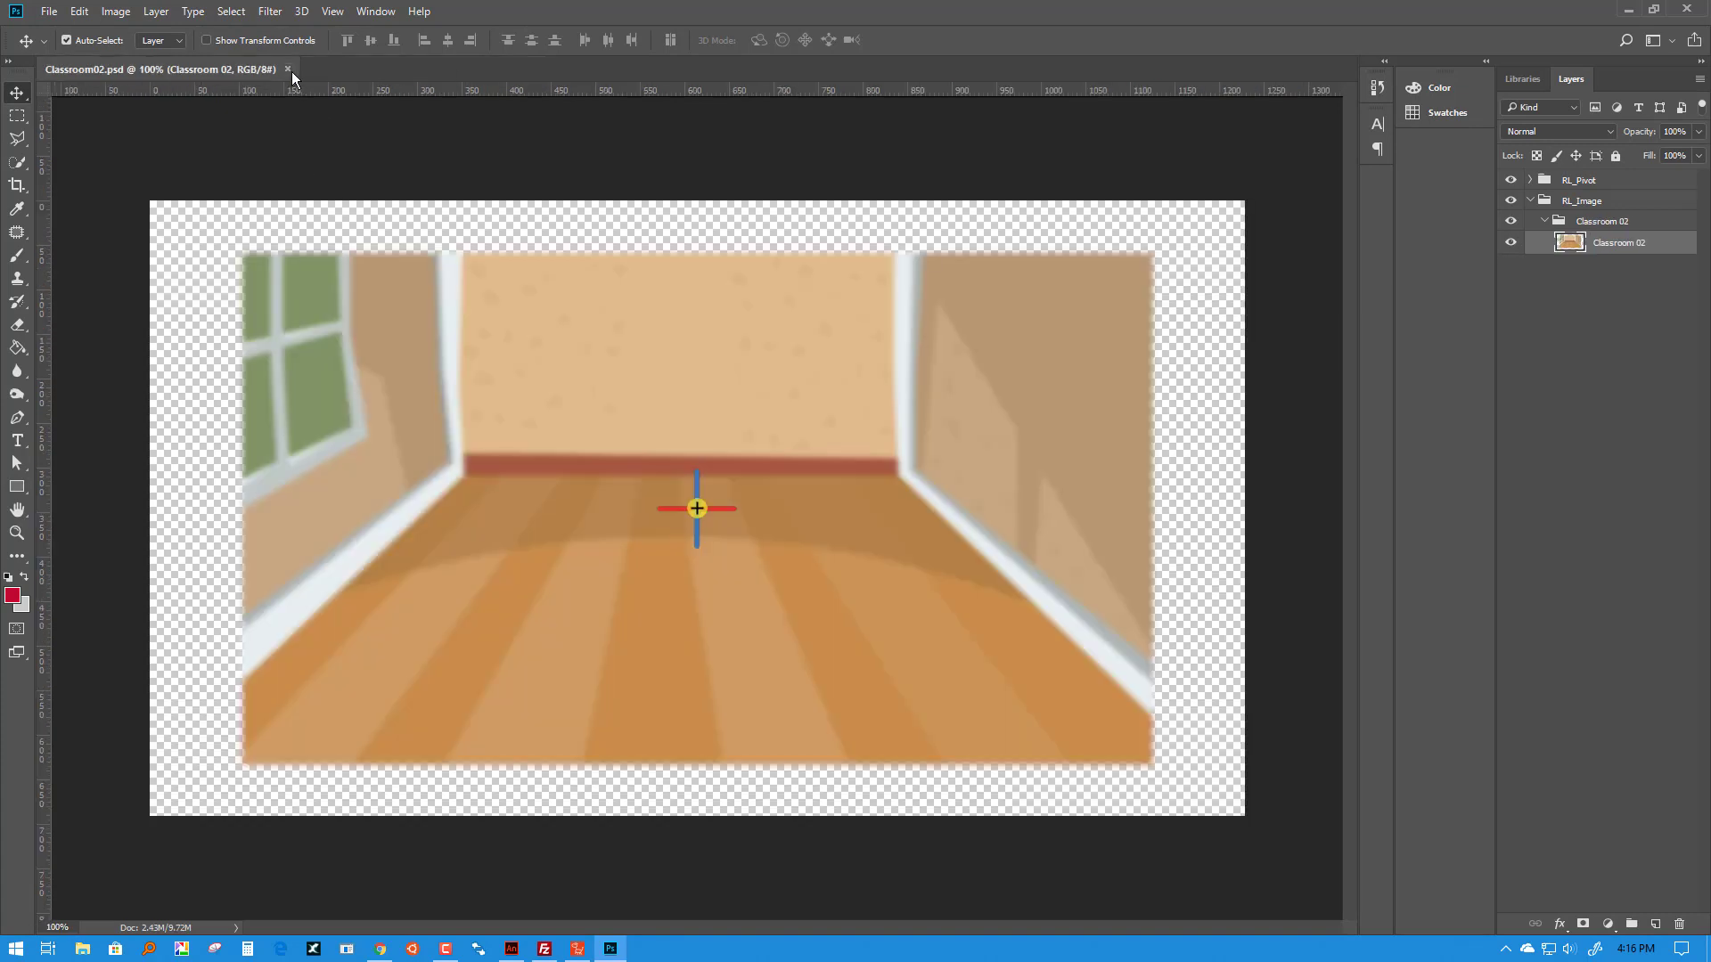
pyautogui.click(287, 70)
# Step: Resend the sharp table prop to Photoshop from the animator, accepting the image conversion
pyautogui.click(1629, 10)
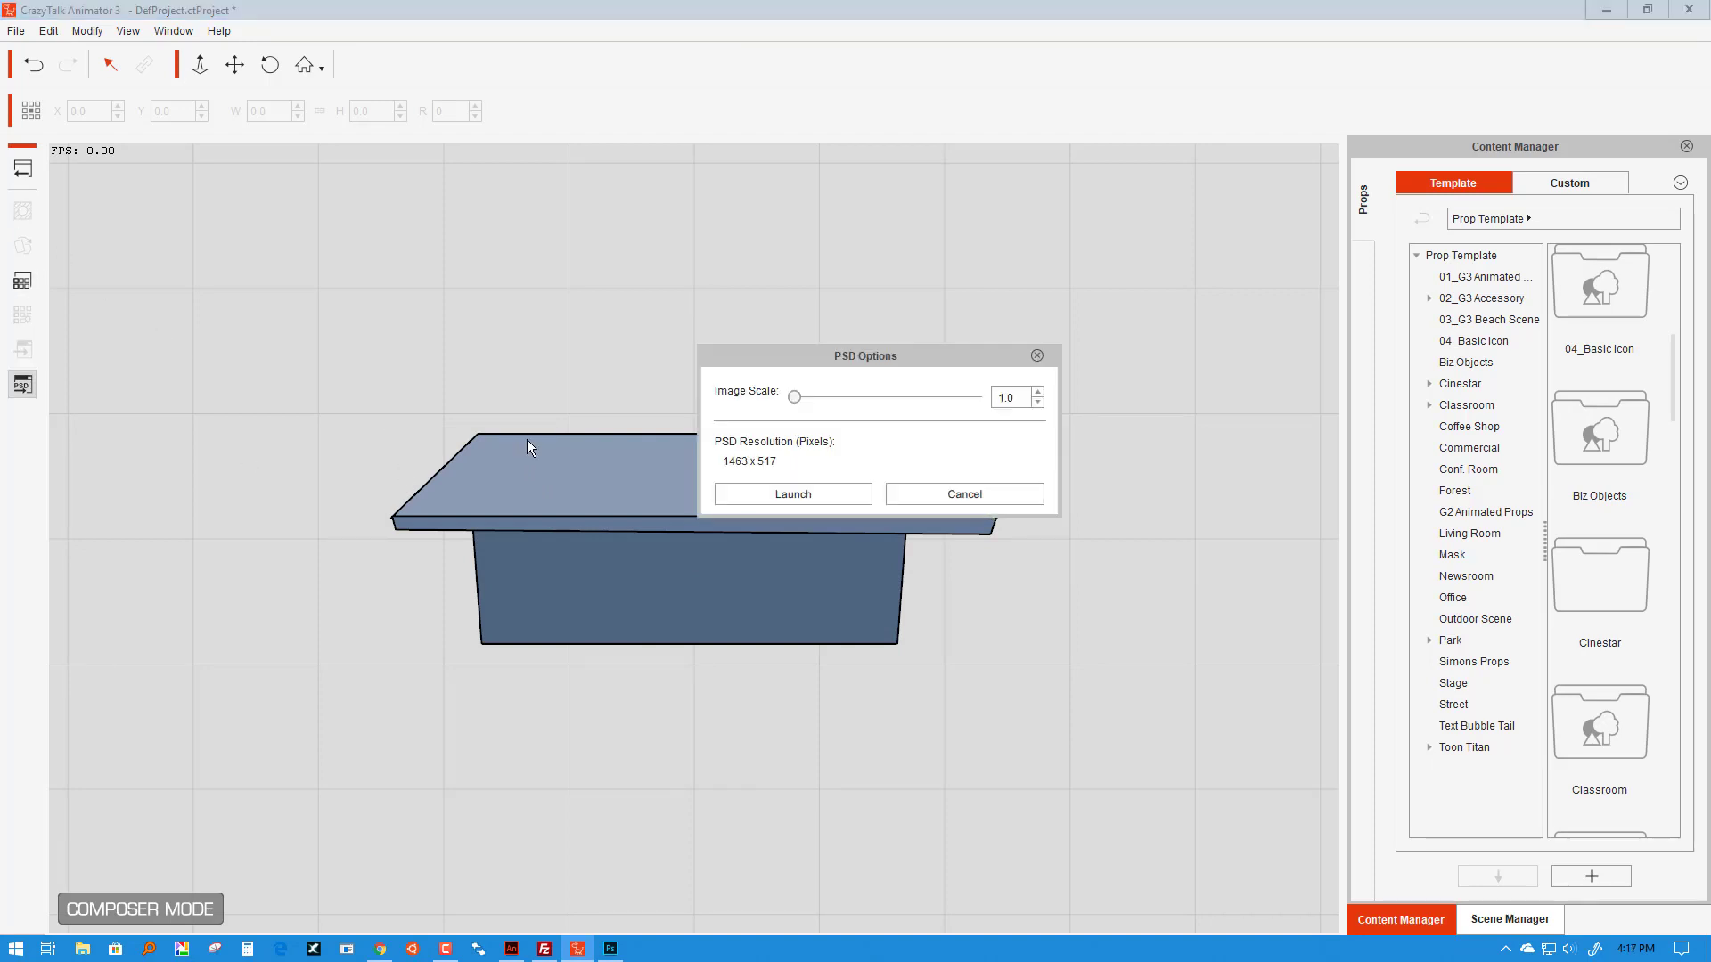
pyautogui.click(746, 502)
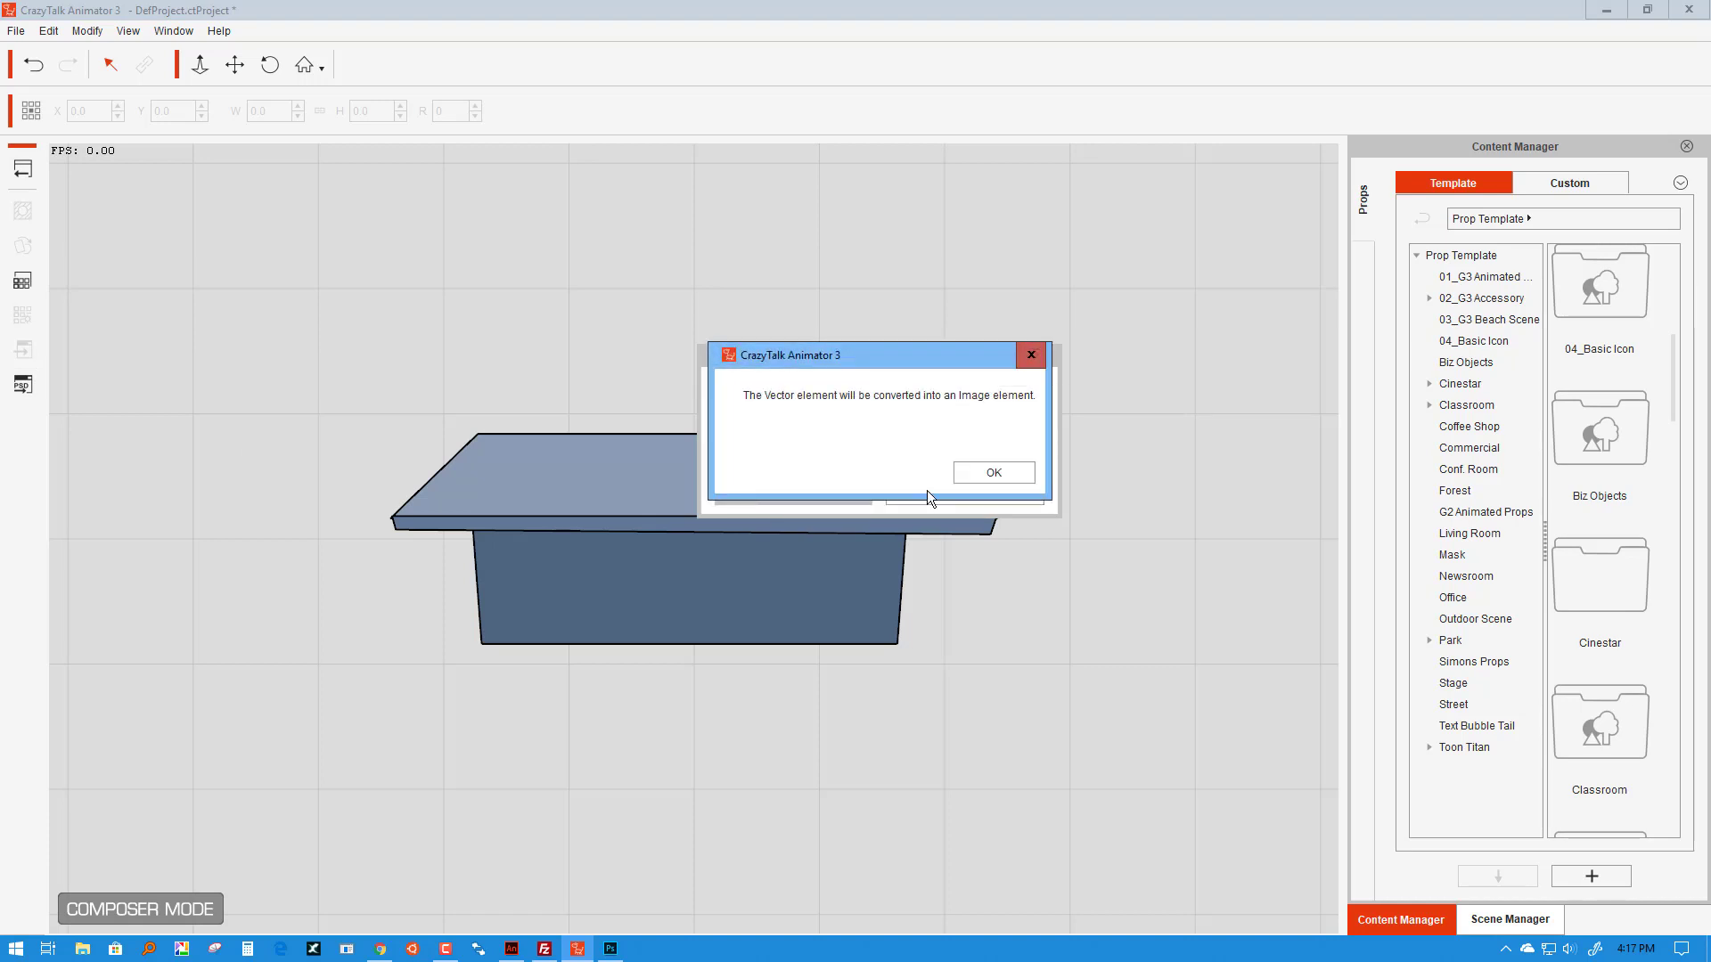
pyautogui.click(965, 472)
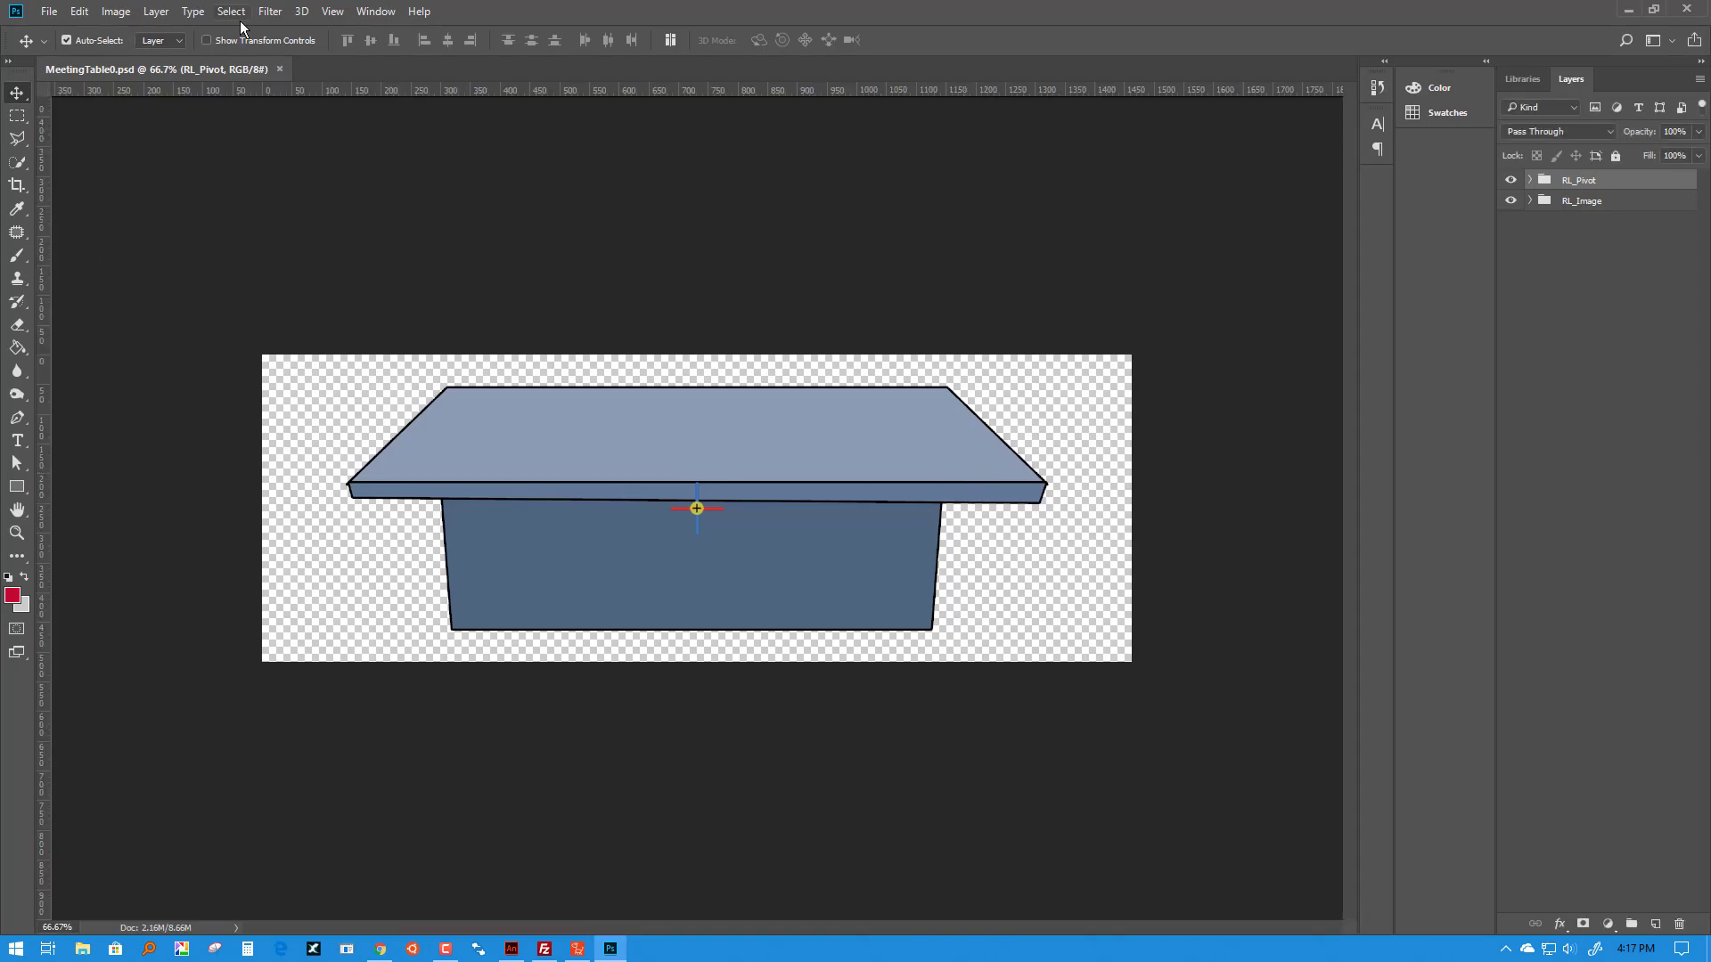
# Step: Expand the Meeting Table layer group and select the table's Prop layer
pyautogui.click(269, 11)
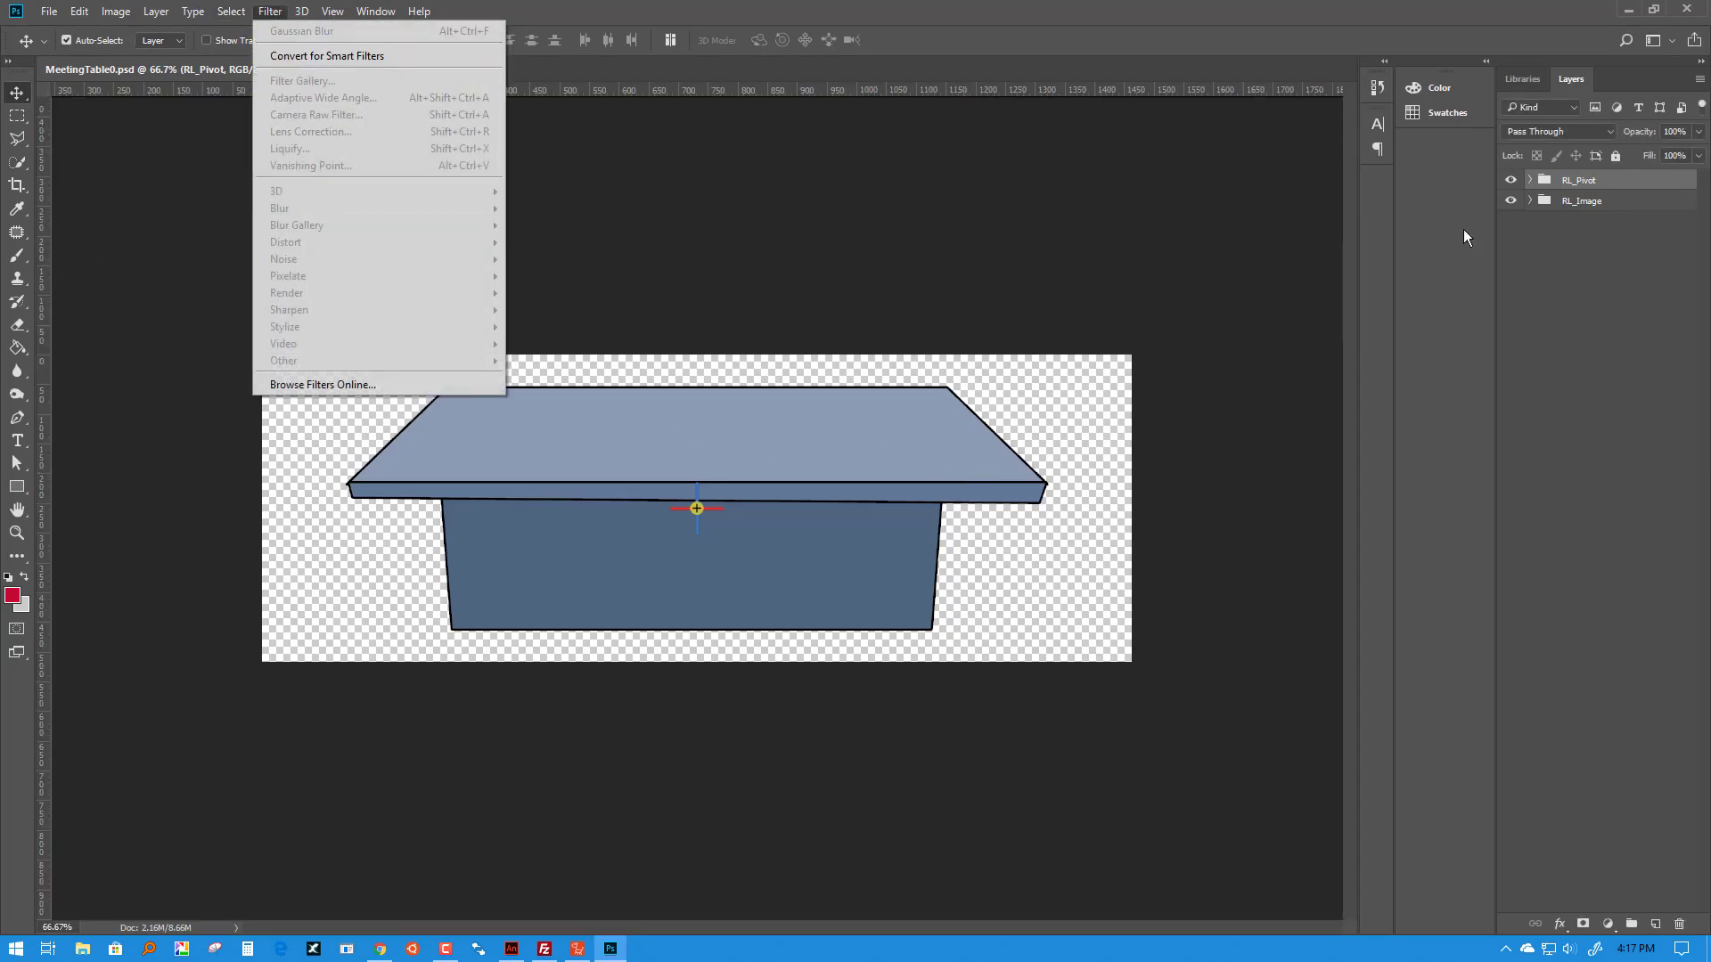
pyautogui.click(1528, 201)
pyautogui.click(1529, 201)
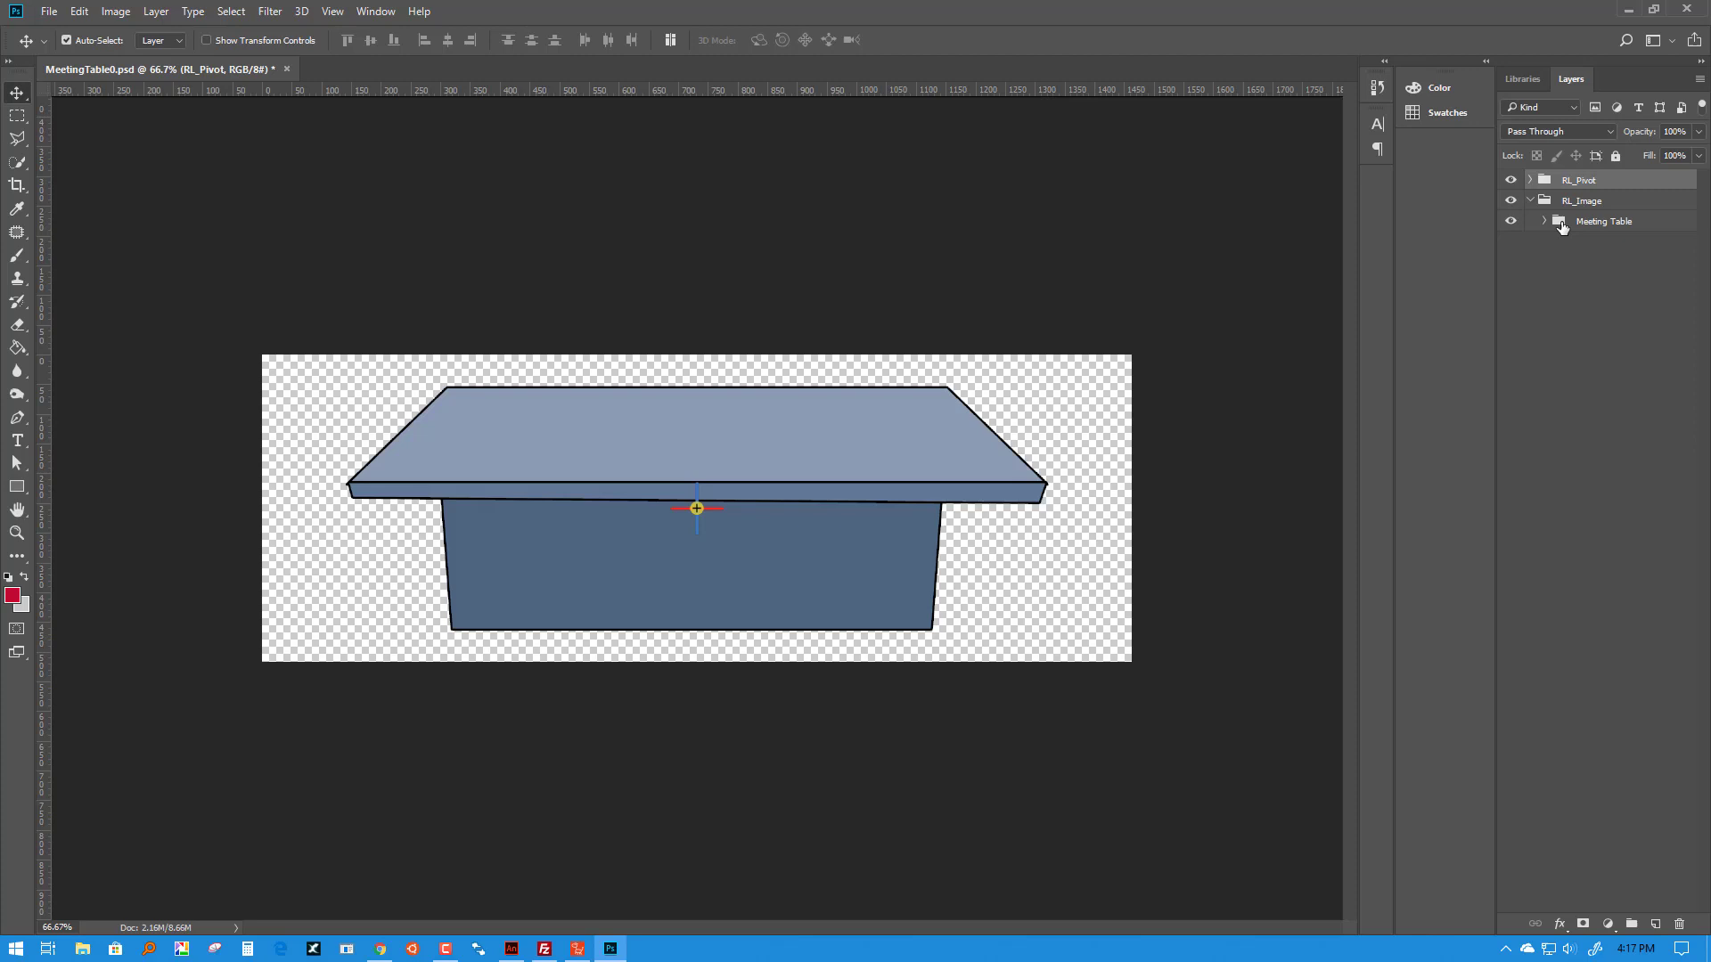
pyautogui.click(1550, 223)
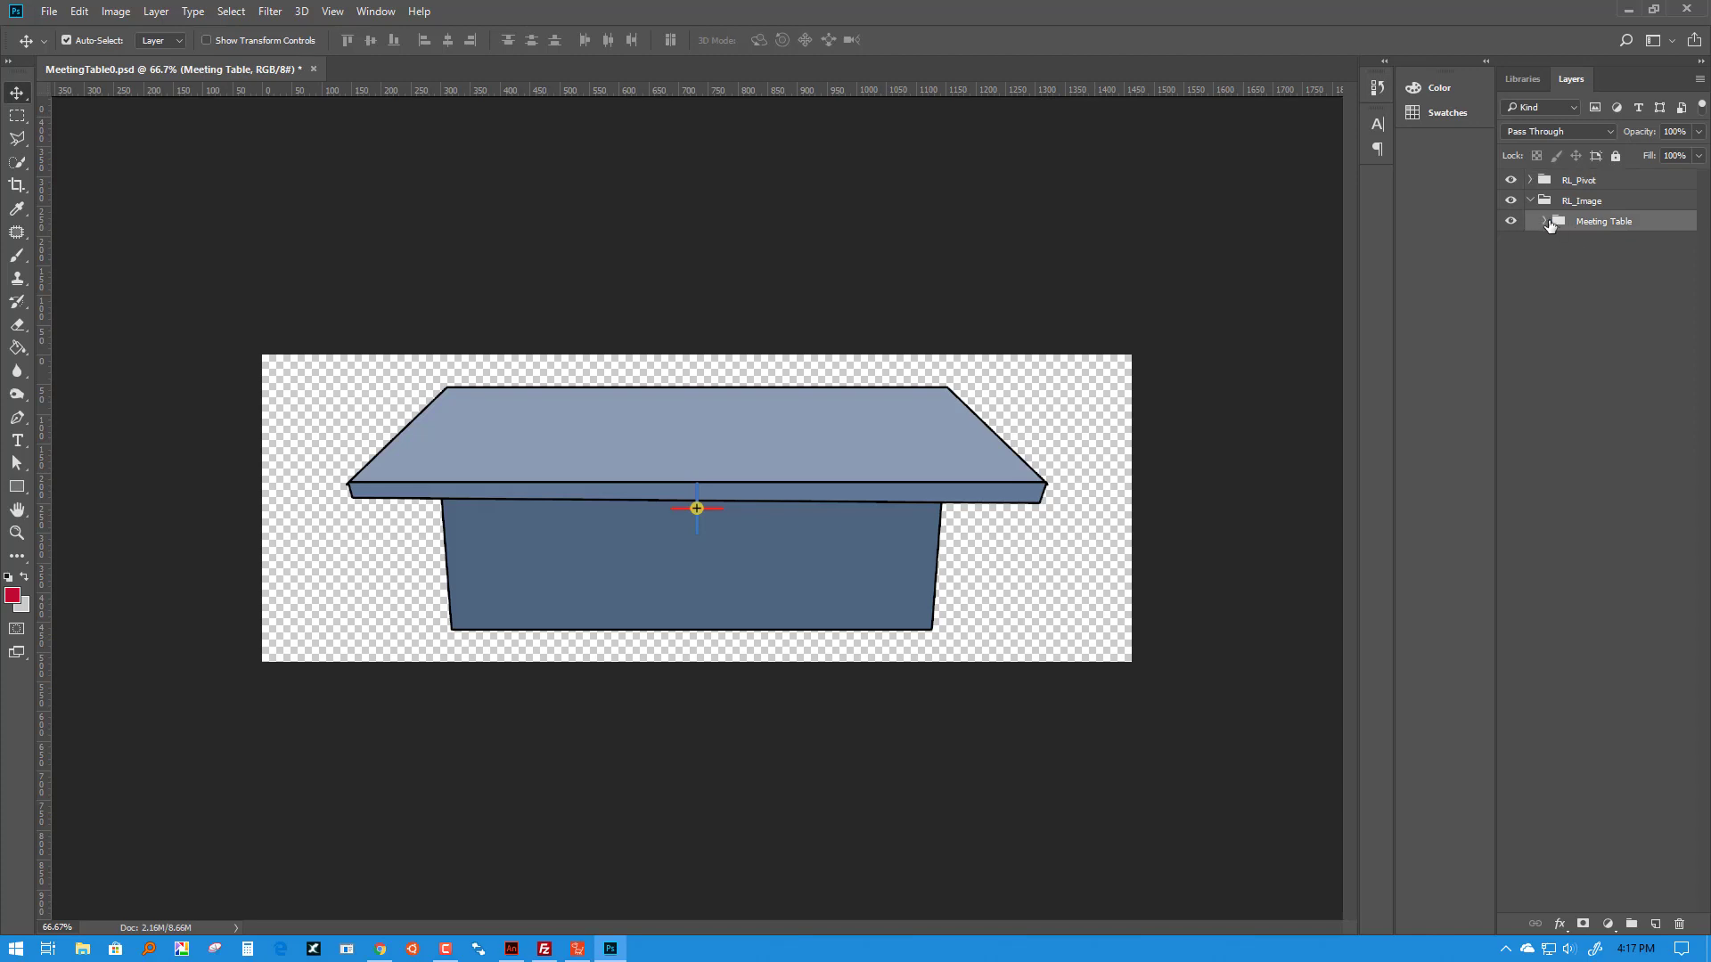
pyautogui.click(1544, 221)
pyautogui.click(1581, 242)
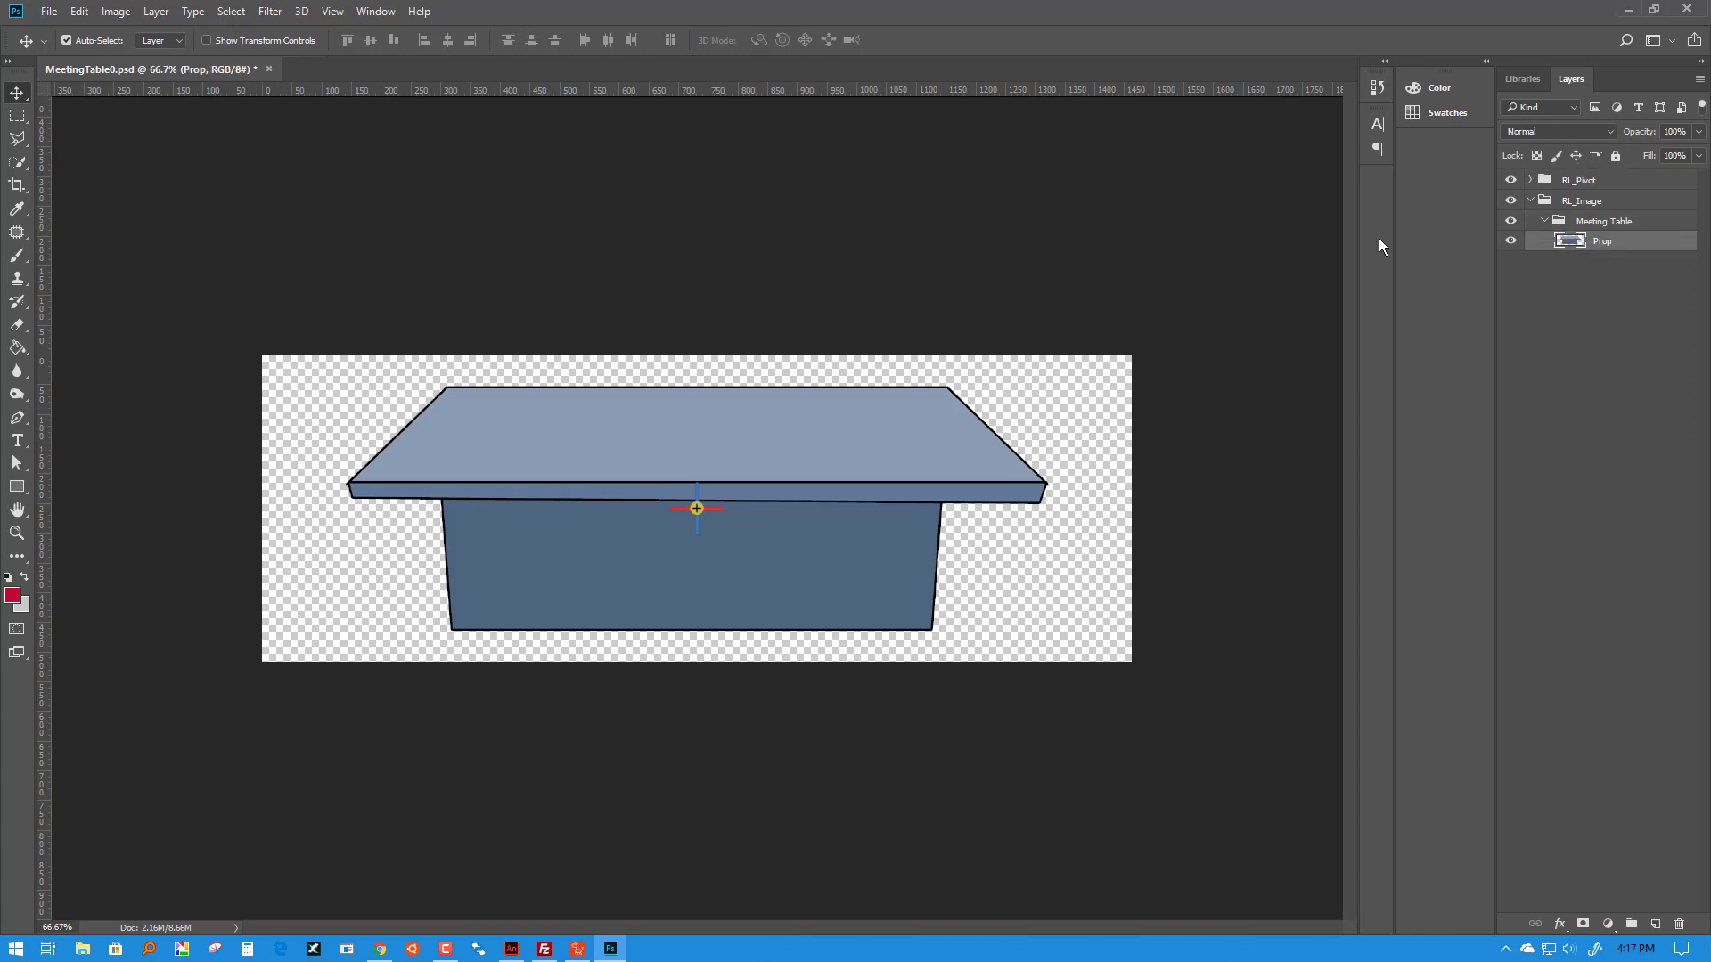
# Step: Apply a 3.0-pixel Gaussian Blur to the table's Prop layer and save MeetingTable0.psd
pyautogui.click(273, 11)
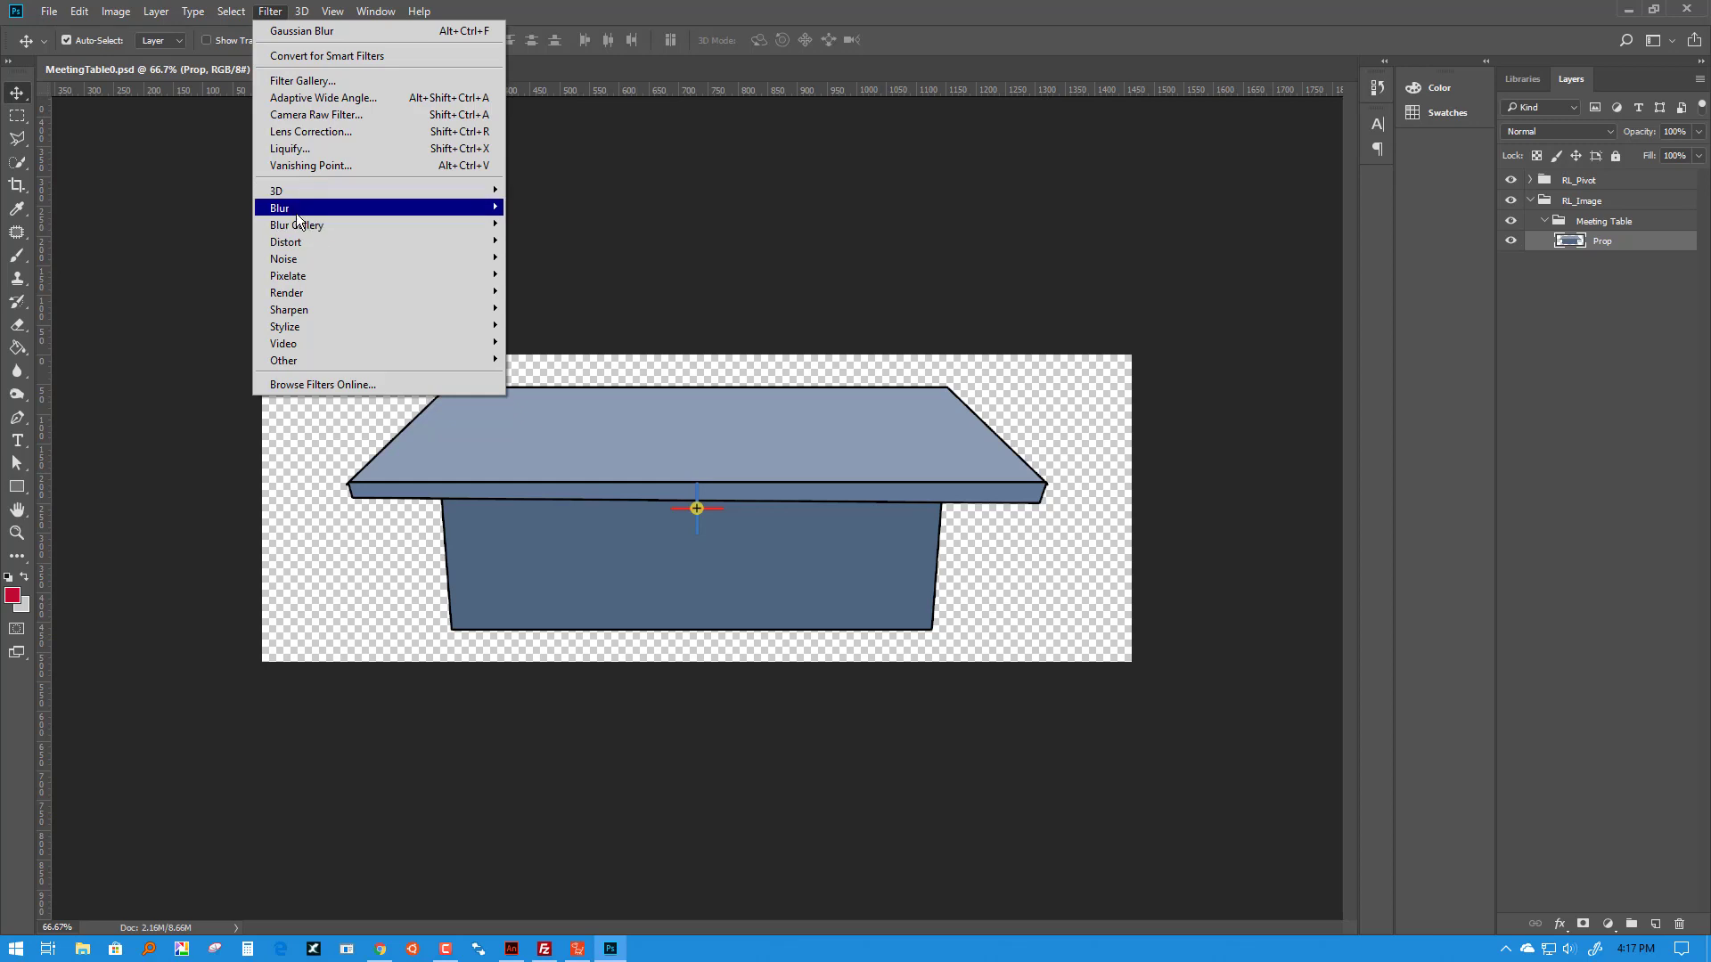
pyautogui.moveTo(295, 212)
pyautogui.click(563, 274)
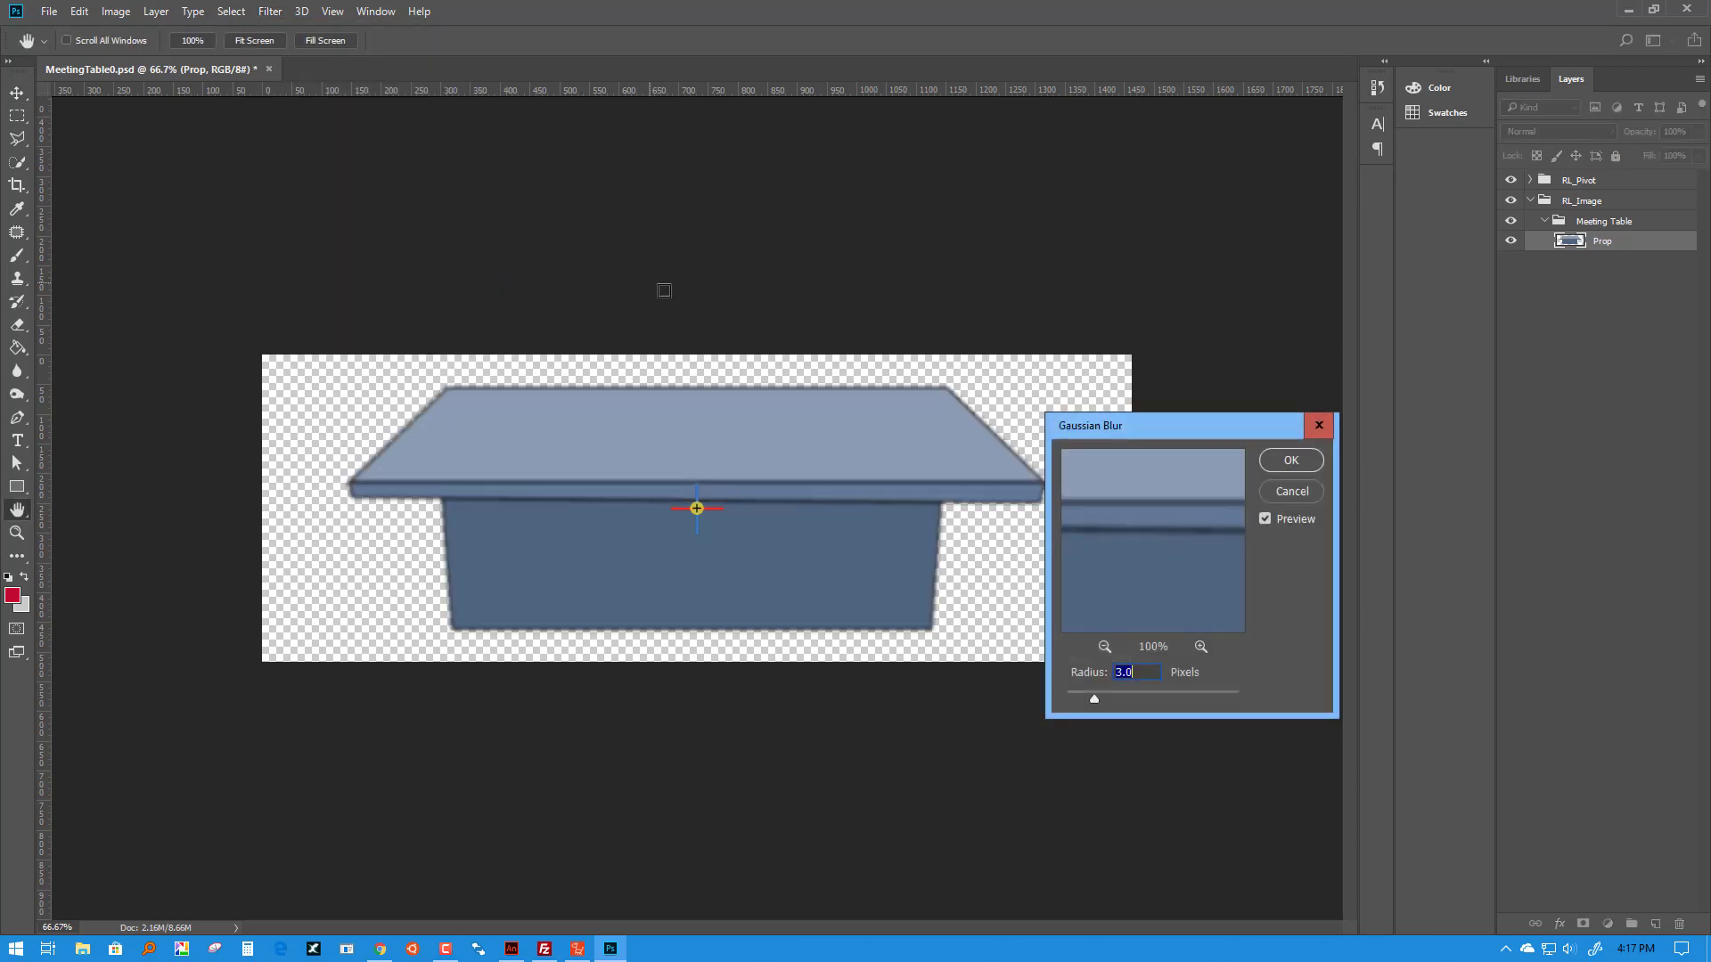
pyautogui.click(1290, 461)
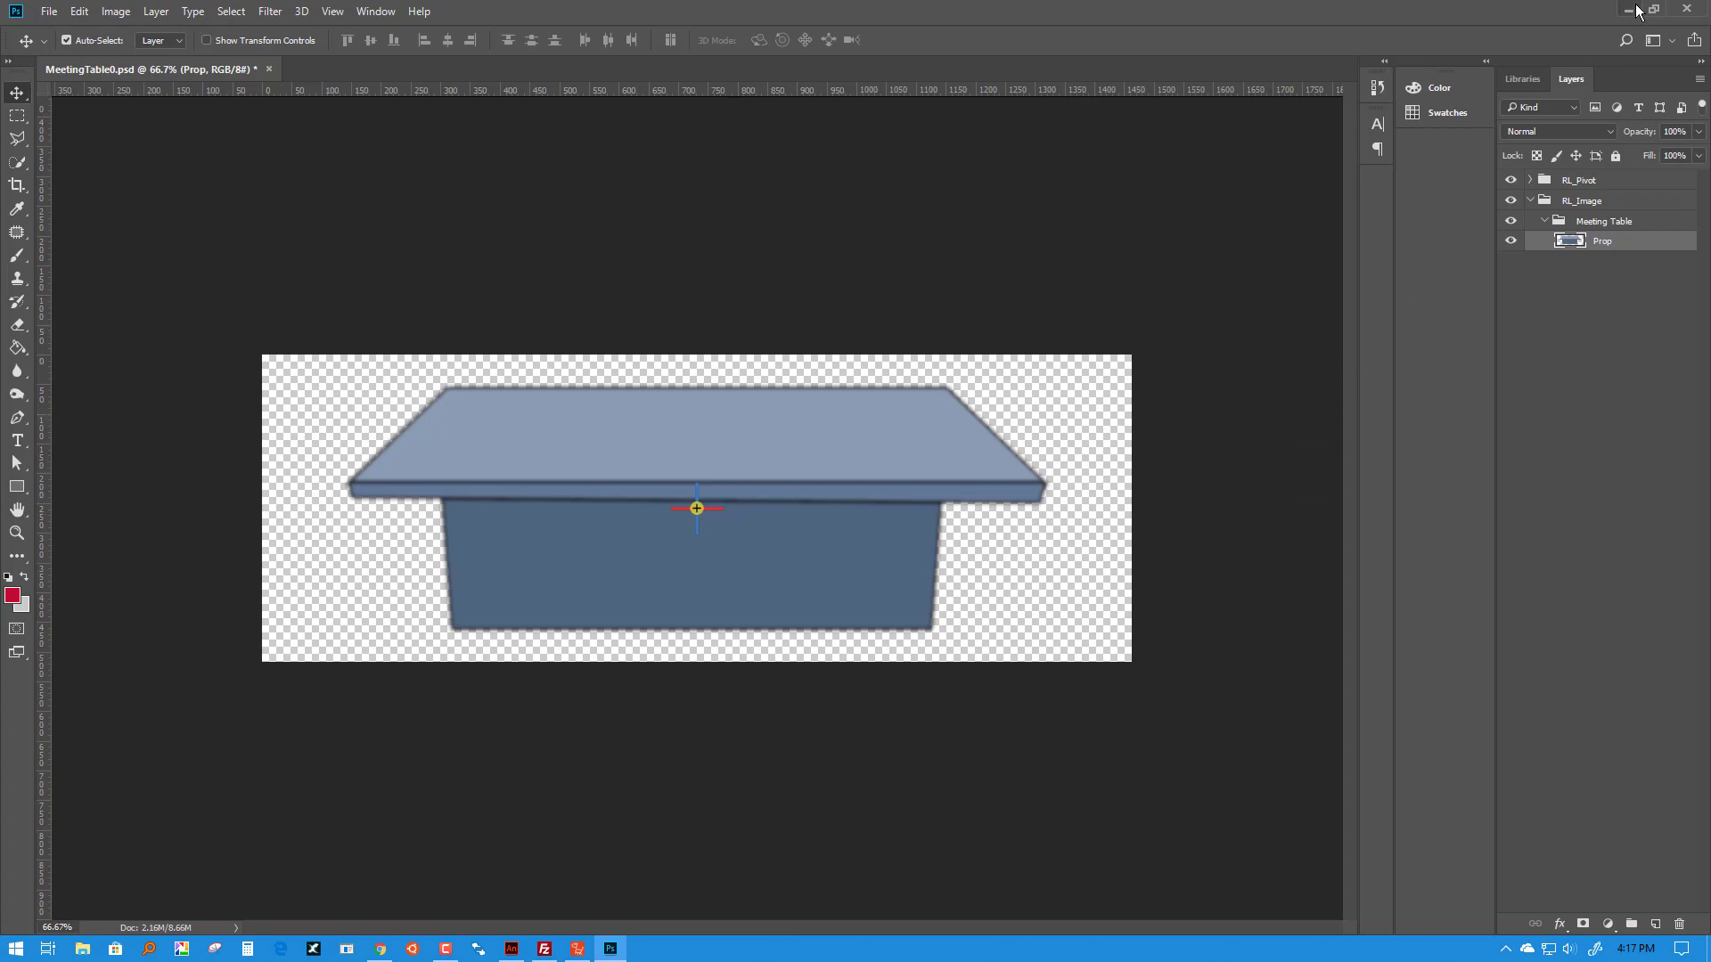
pyautogui.click(49, 10)
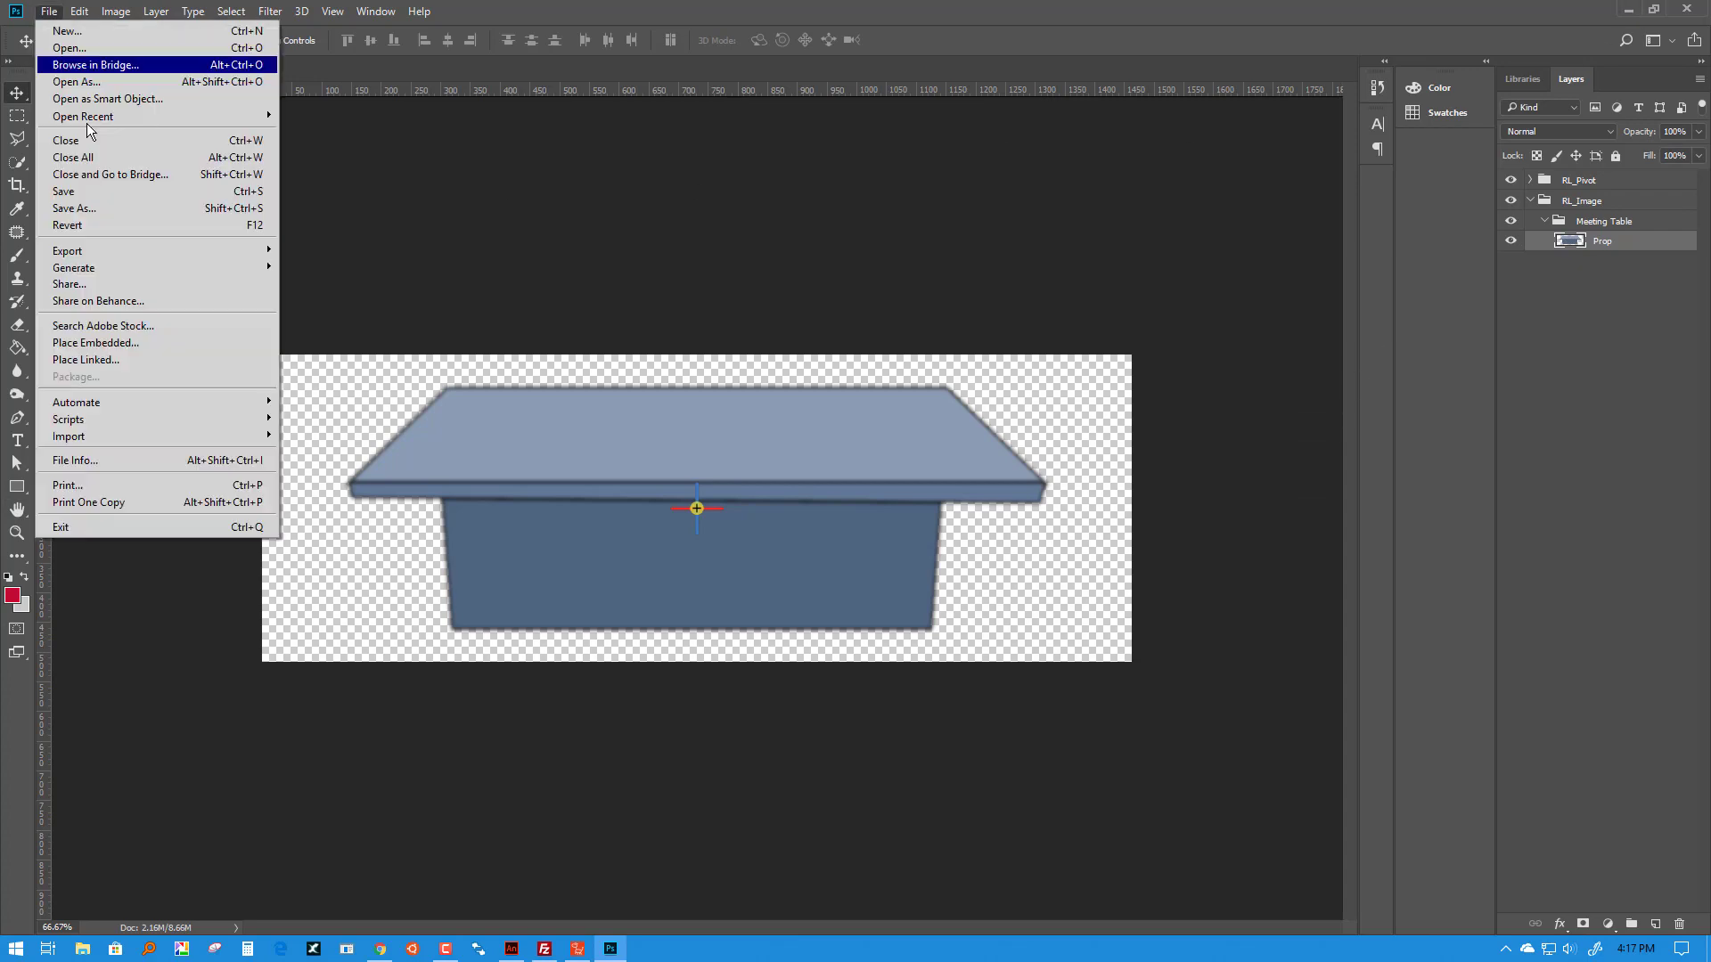
pyautogui.click(78, 191)
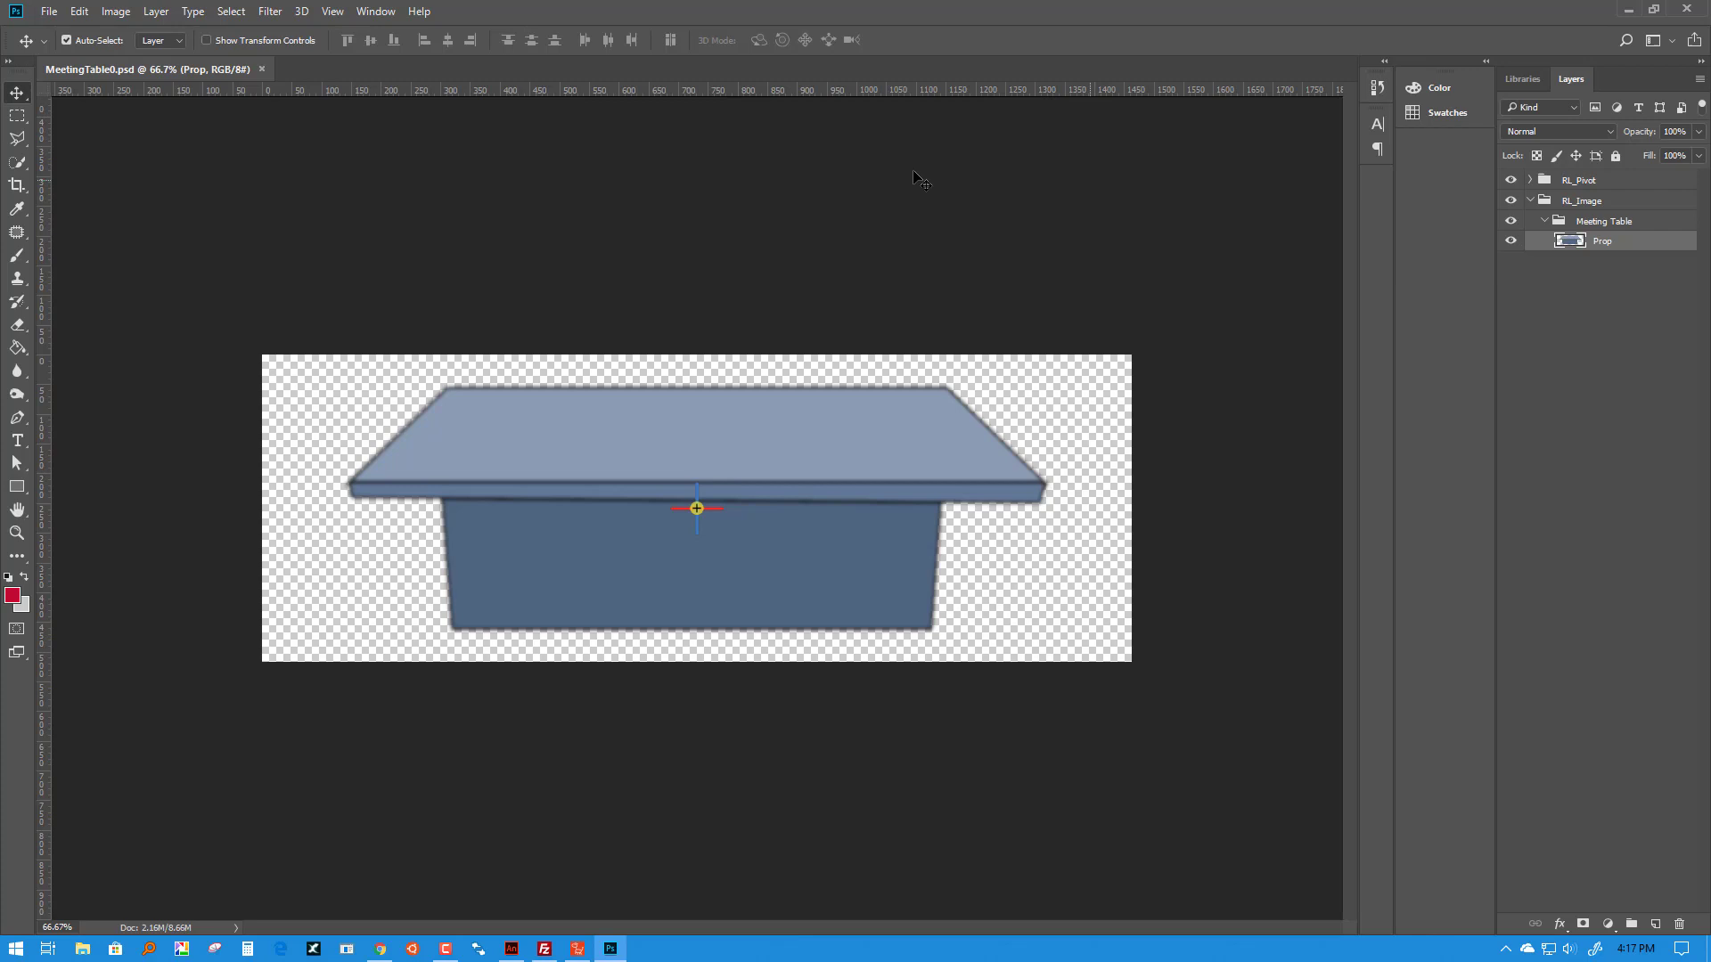
# Step: Restore down the Photoshop window and close the MeetingTable0.psd document
pyautogui.click(1655, 9)
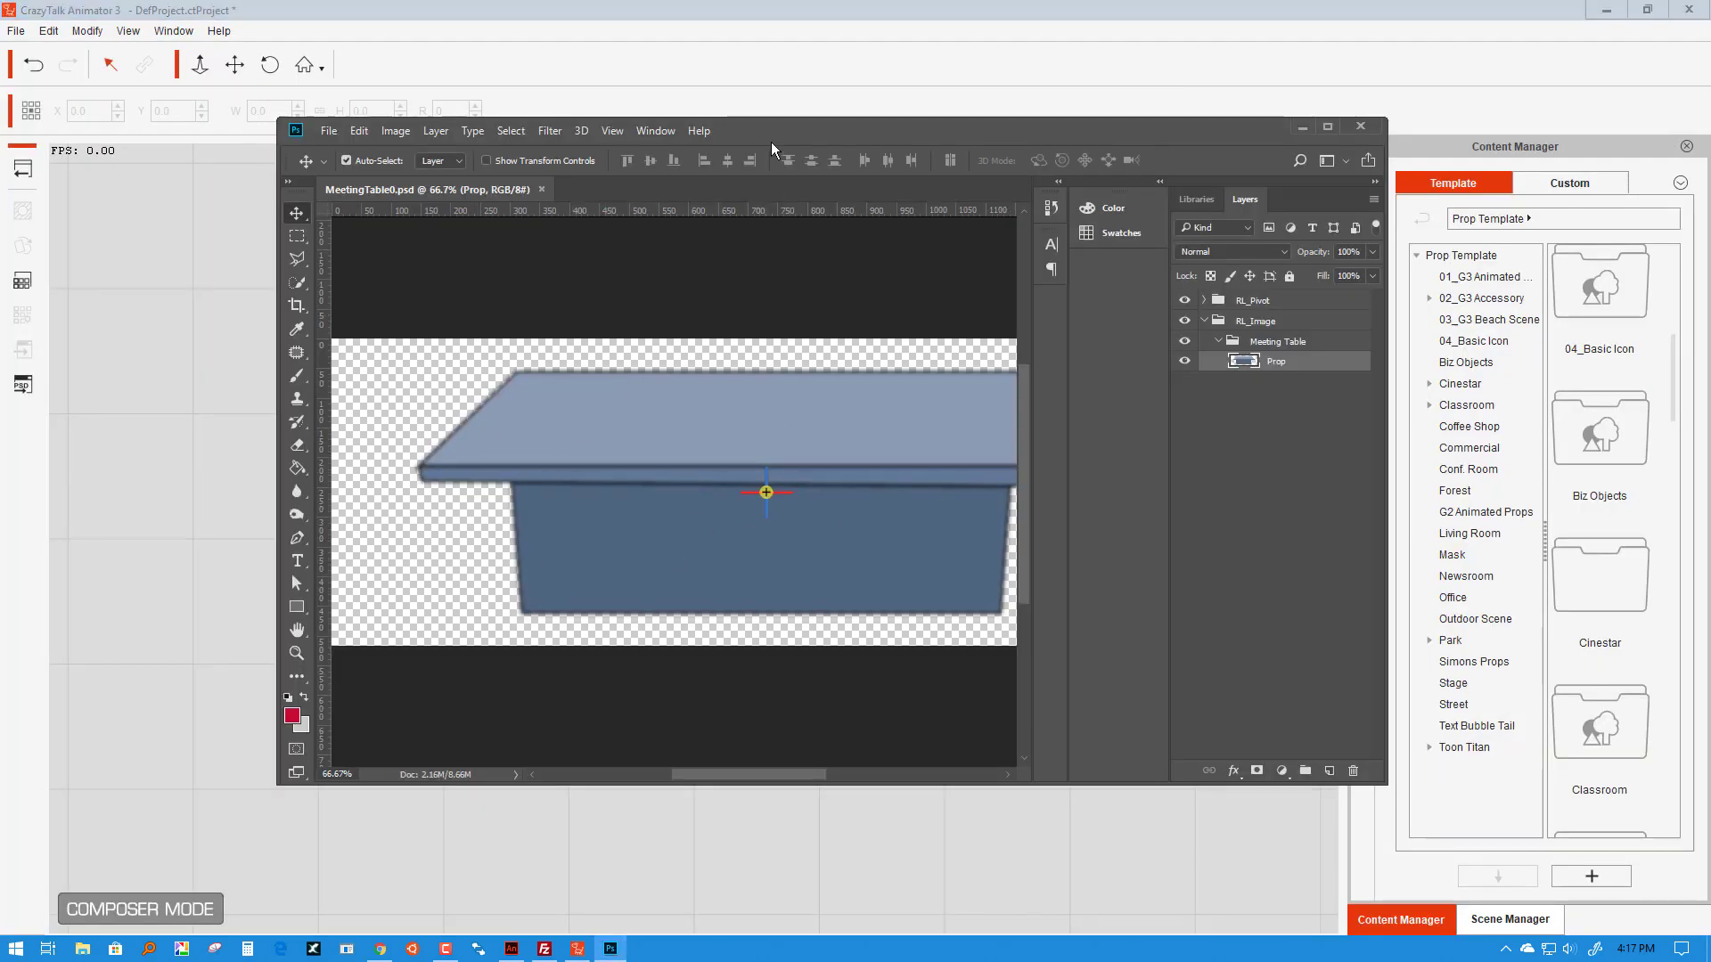
pyautogui.moveTo(772, 141); pyautogui.dragTo(1396, 539)
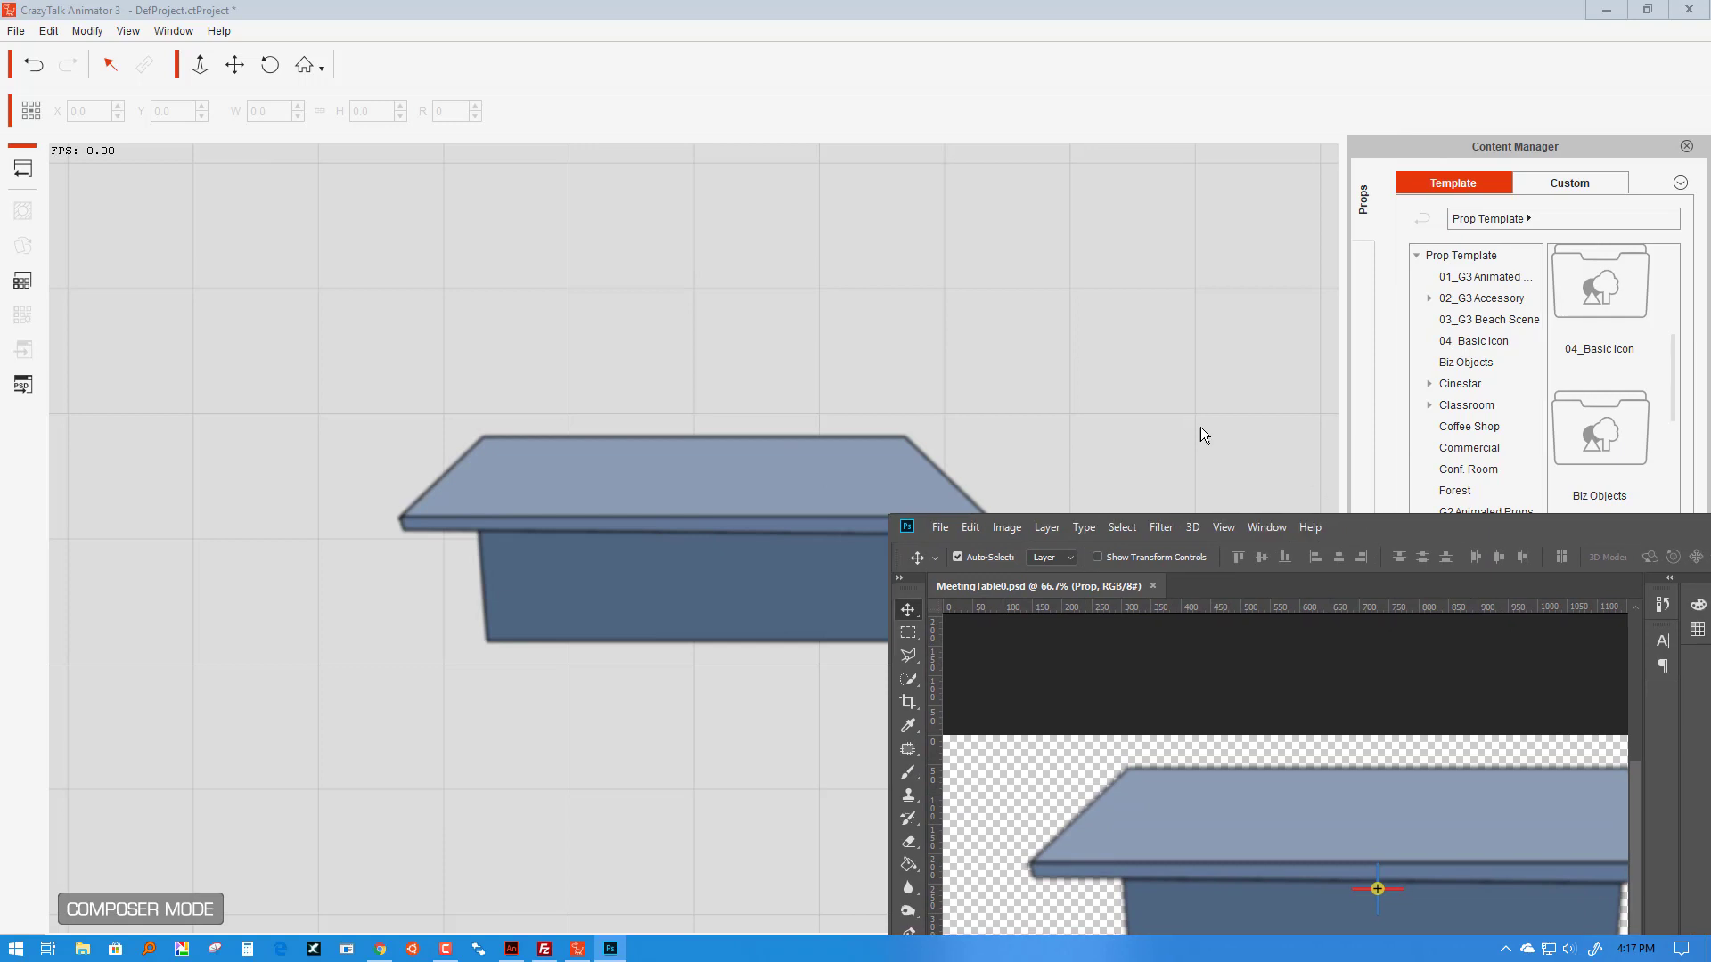
pyautogui.moveTo(1200, 526); pyautogui.dragTo(722, 112)
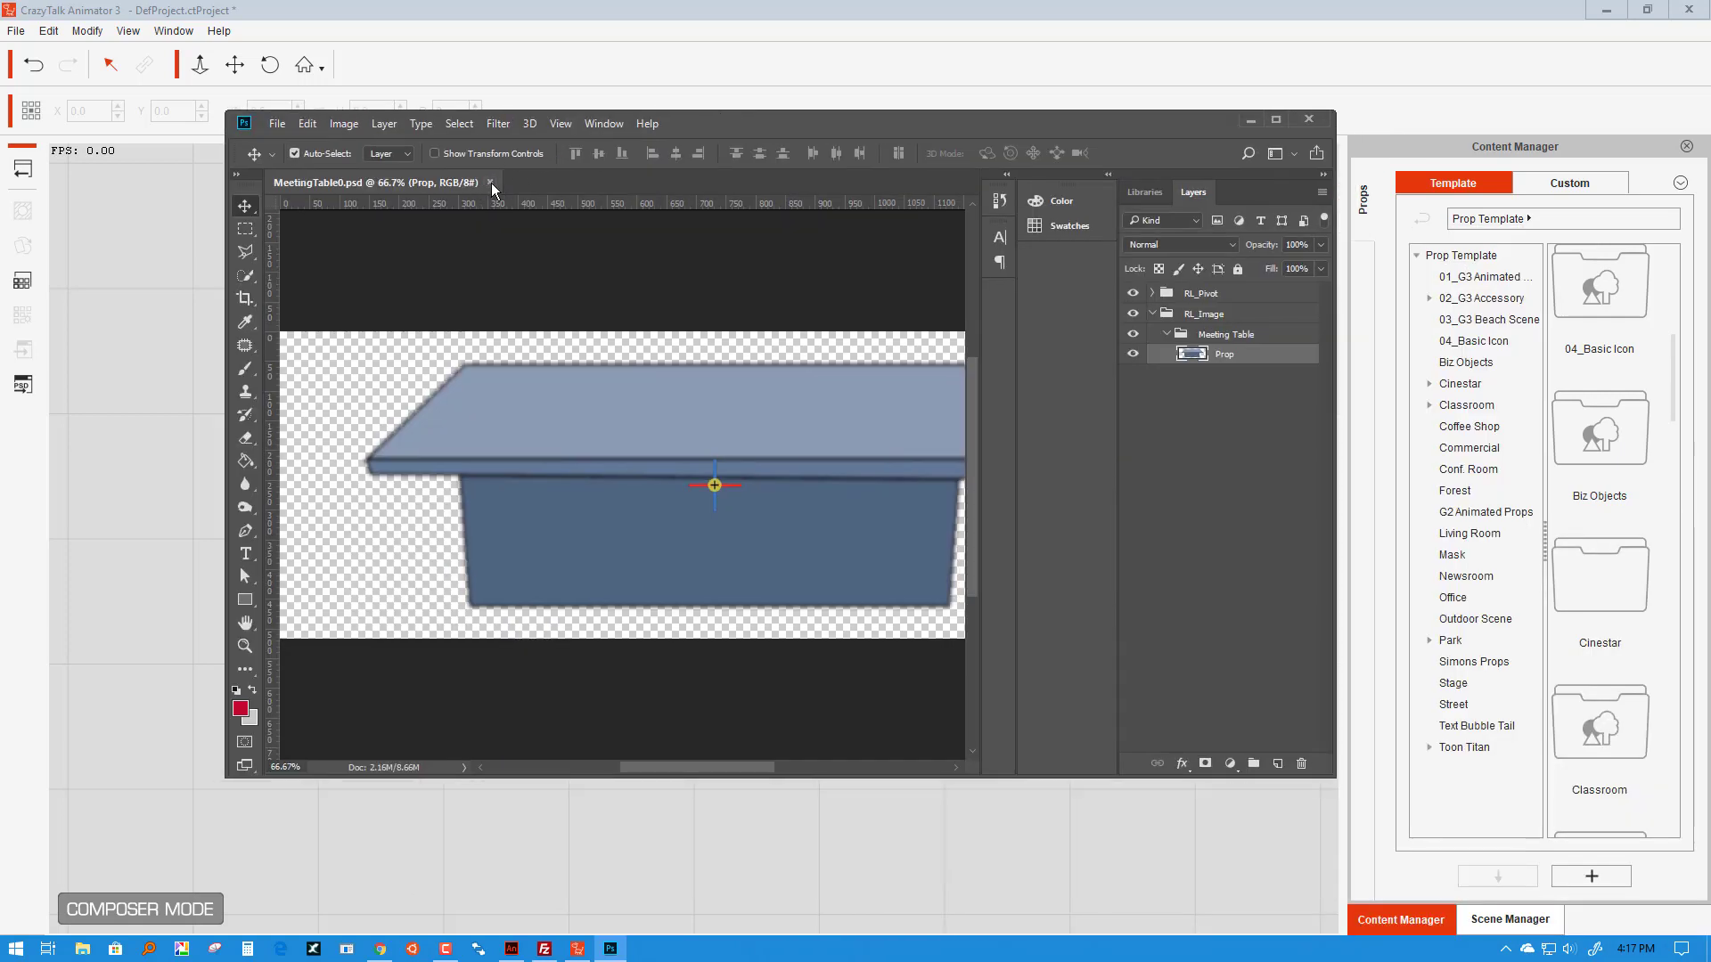
pyautogui.click(490, 184)
# Step: Move Photoshop aside, go back to the classroom stage, and select the whiteboard
pyautogui.moveTo(740, 121); pyautogui.dragTo(1014, 474)
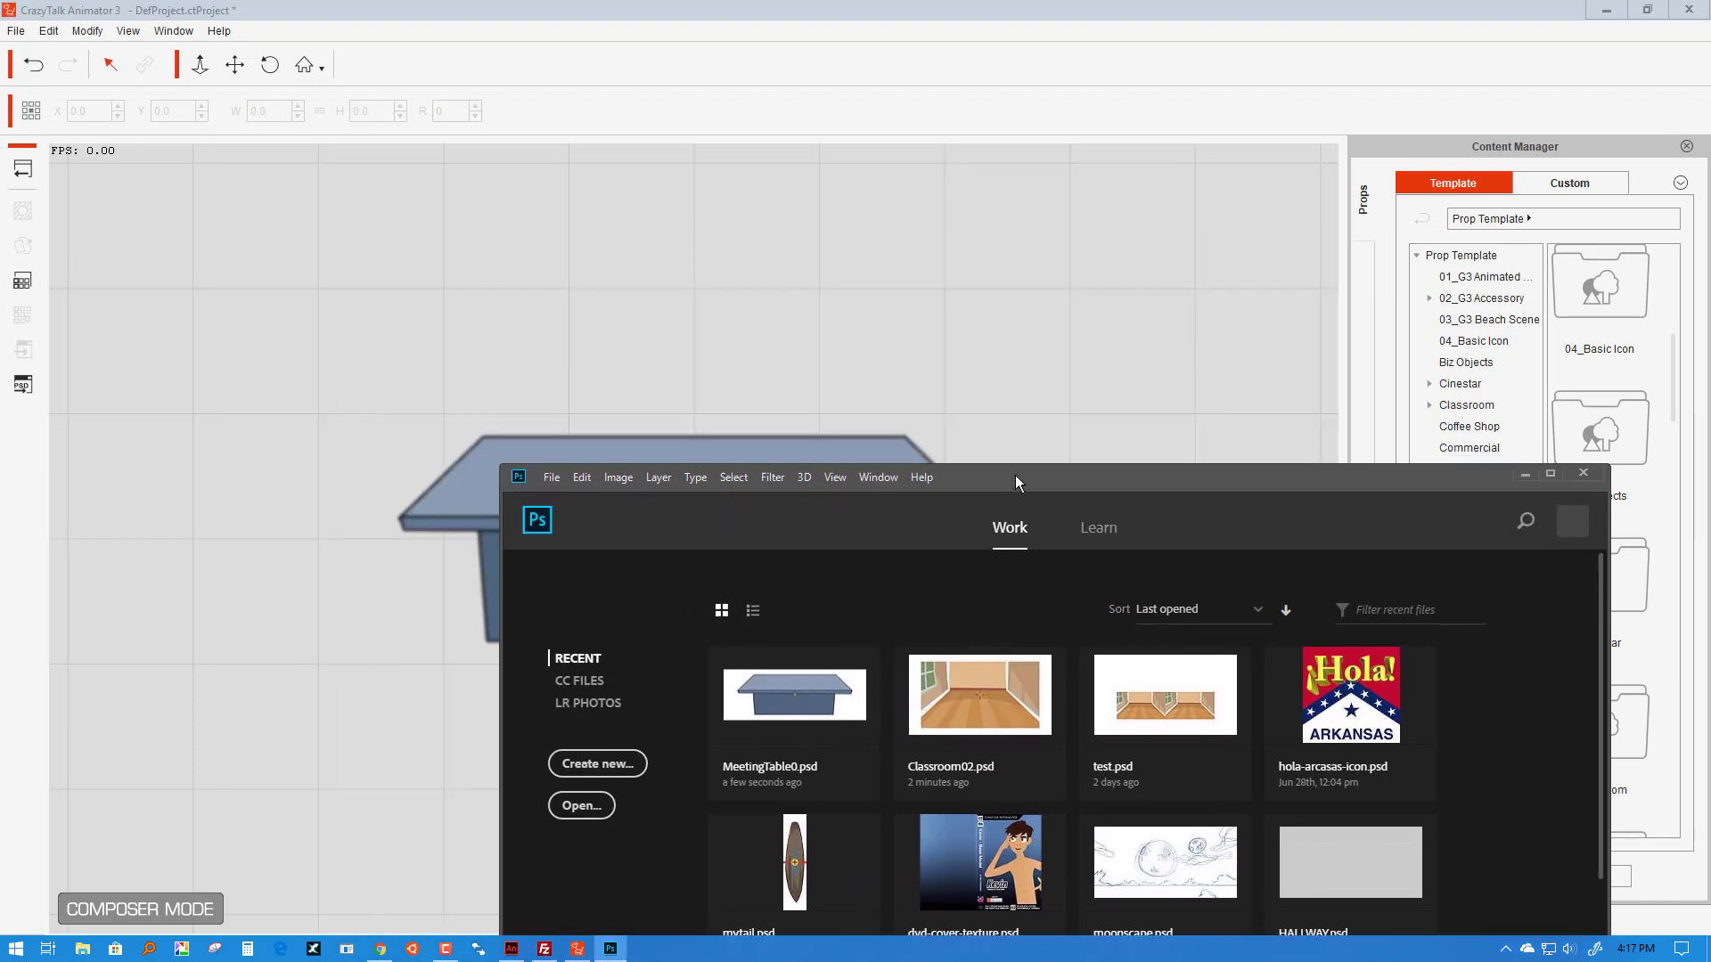
pyautogui.click(27, 181)
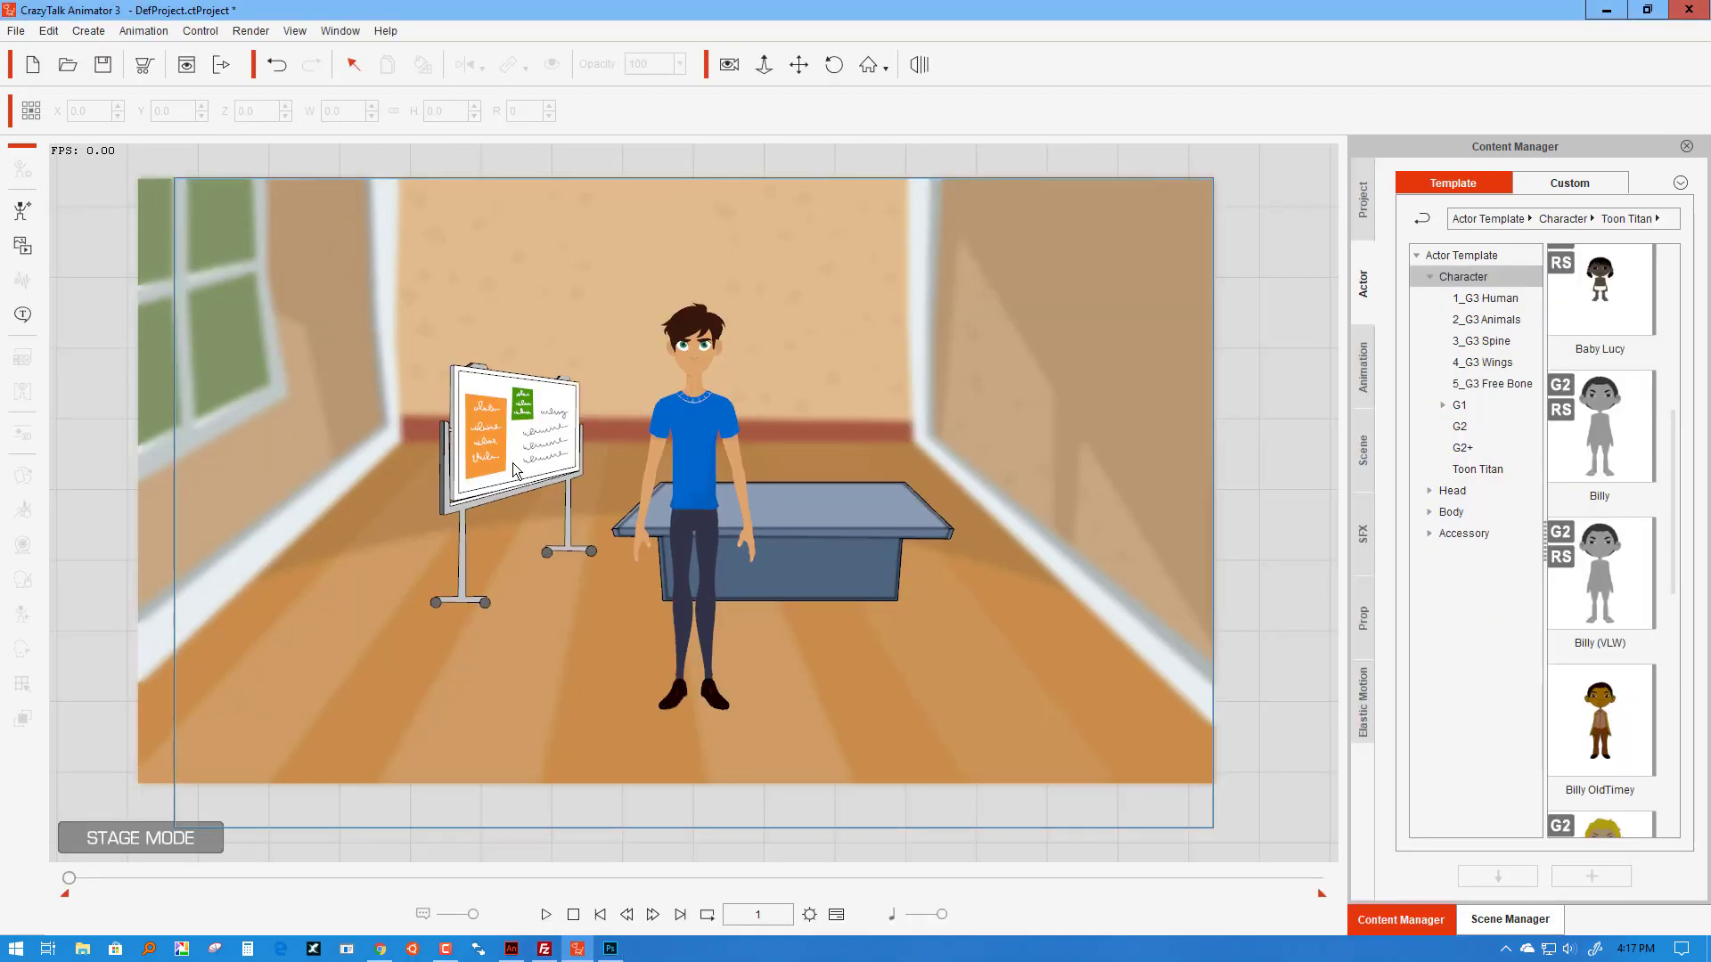
pyautogui.click(513, 469)
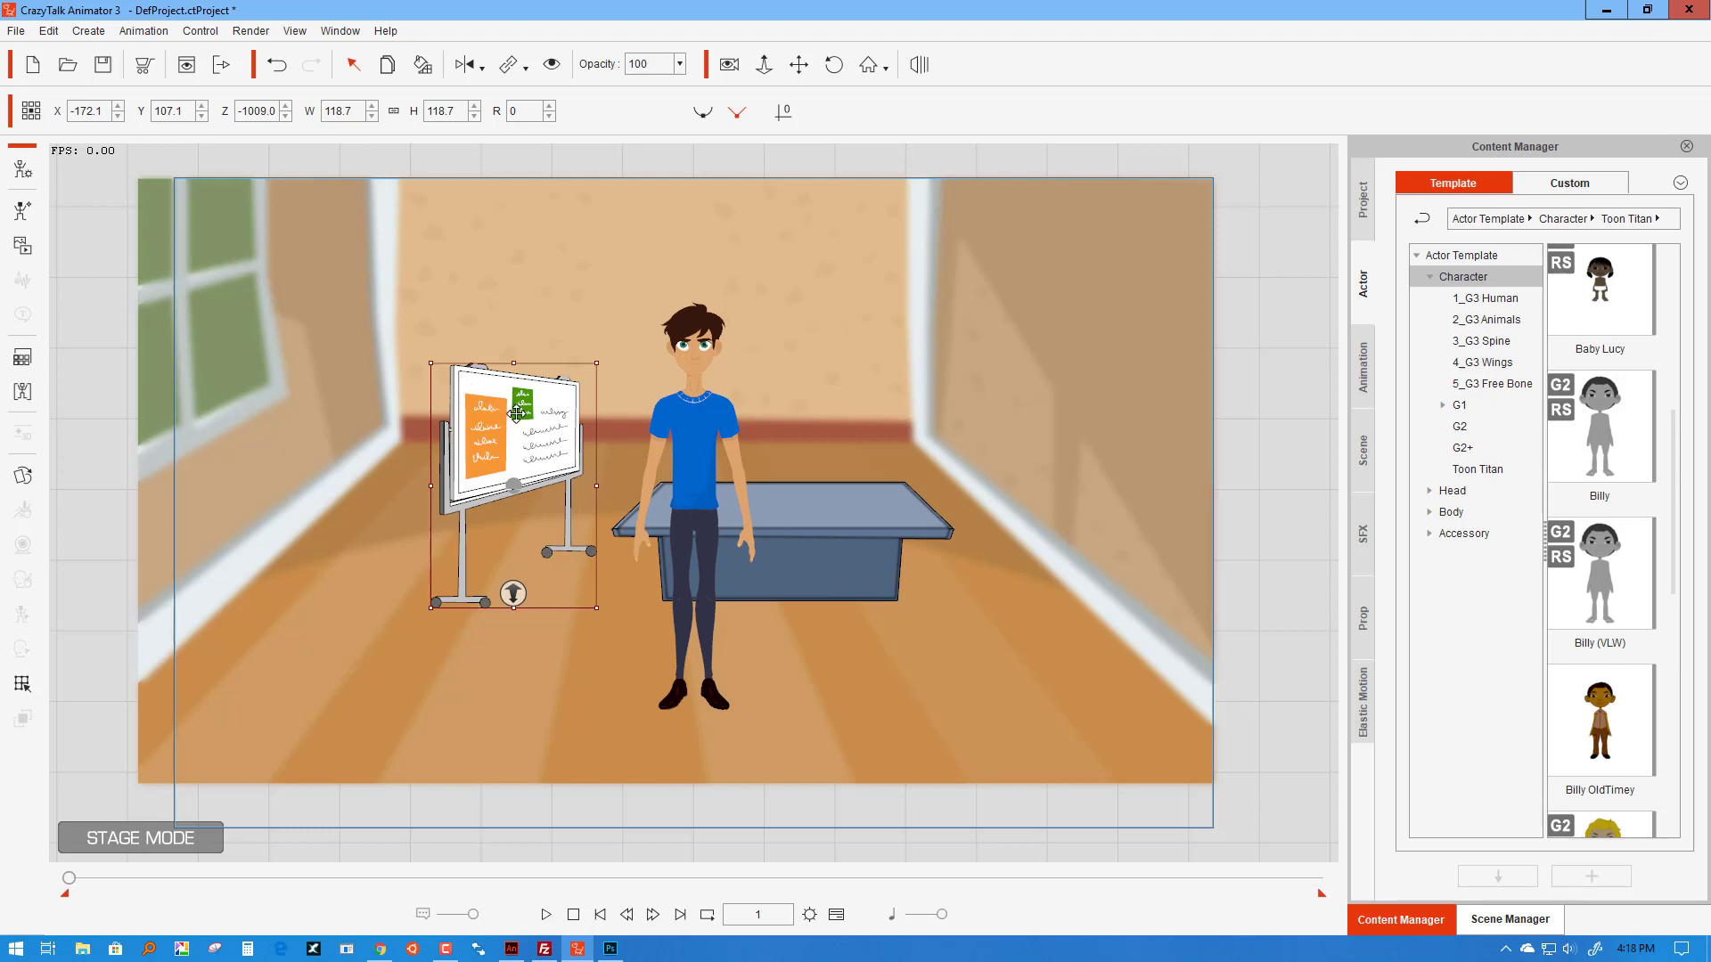
# Step: Nudge the whiteboard, then open it in Composer Mode to reach its PSD options
pyautogui.moveTo(514, 414); pyautogui.dragTo(515, 412)
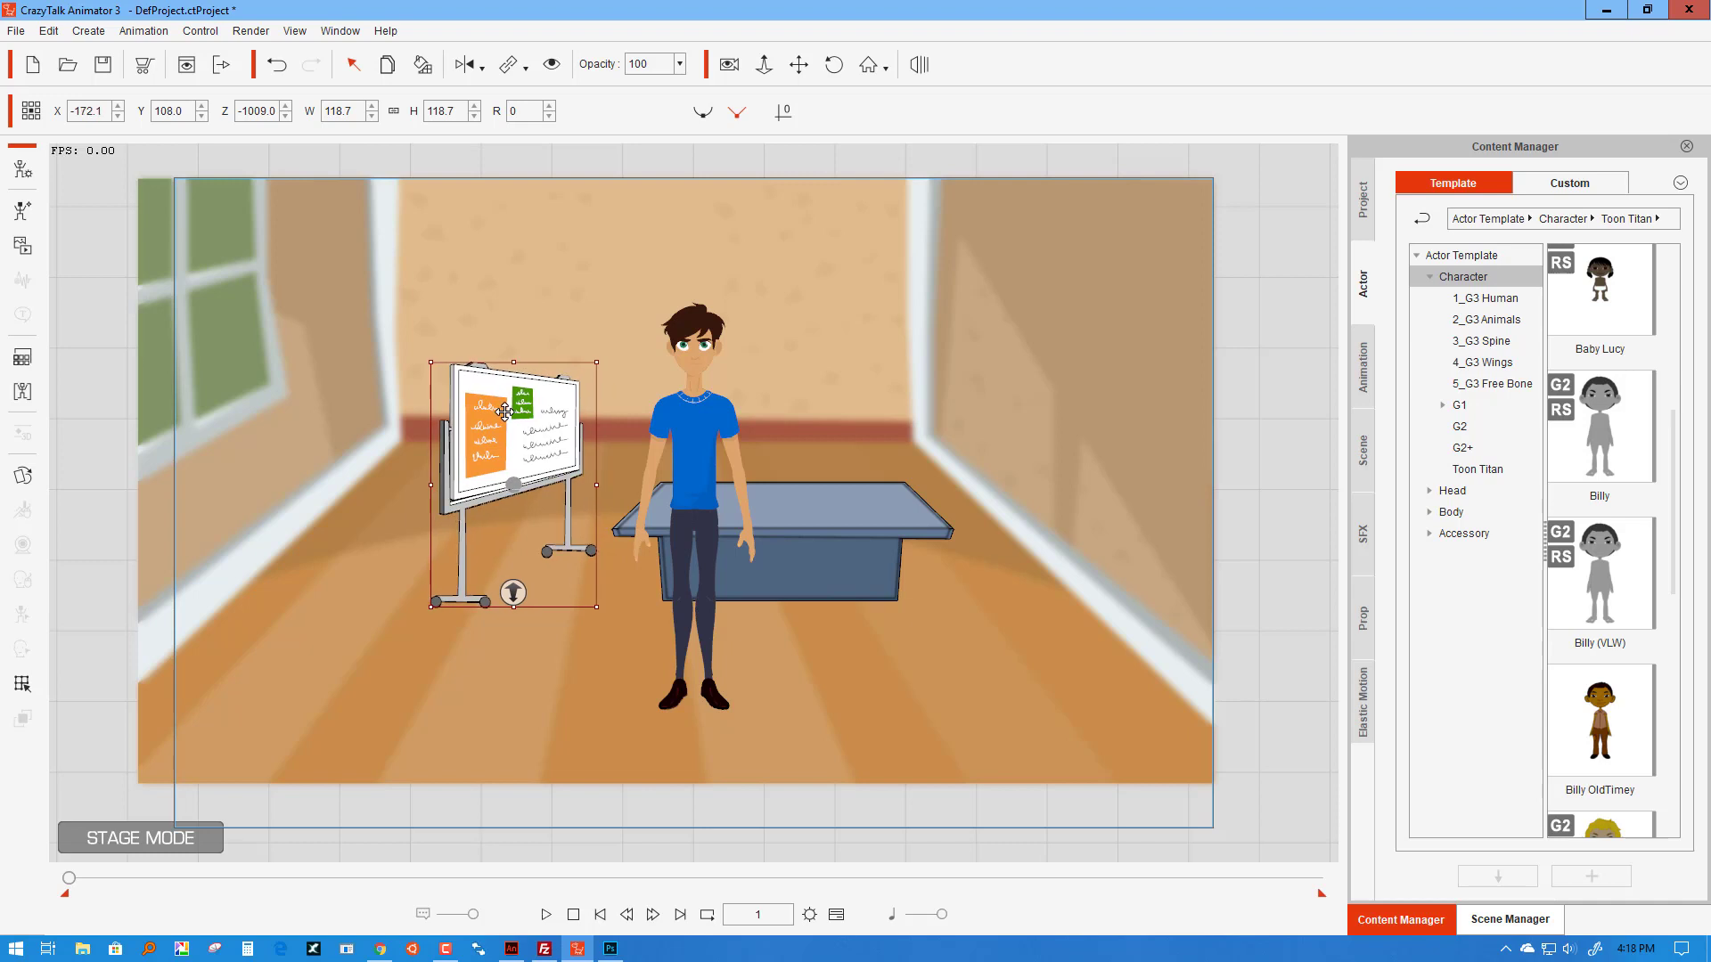
pyautogui.click(23, 169)
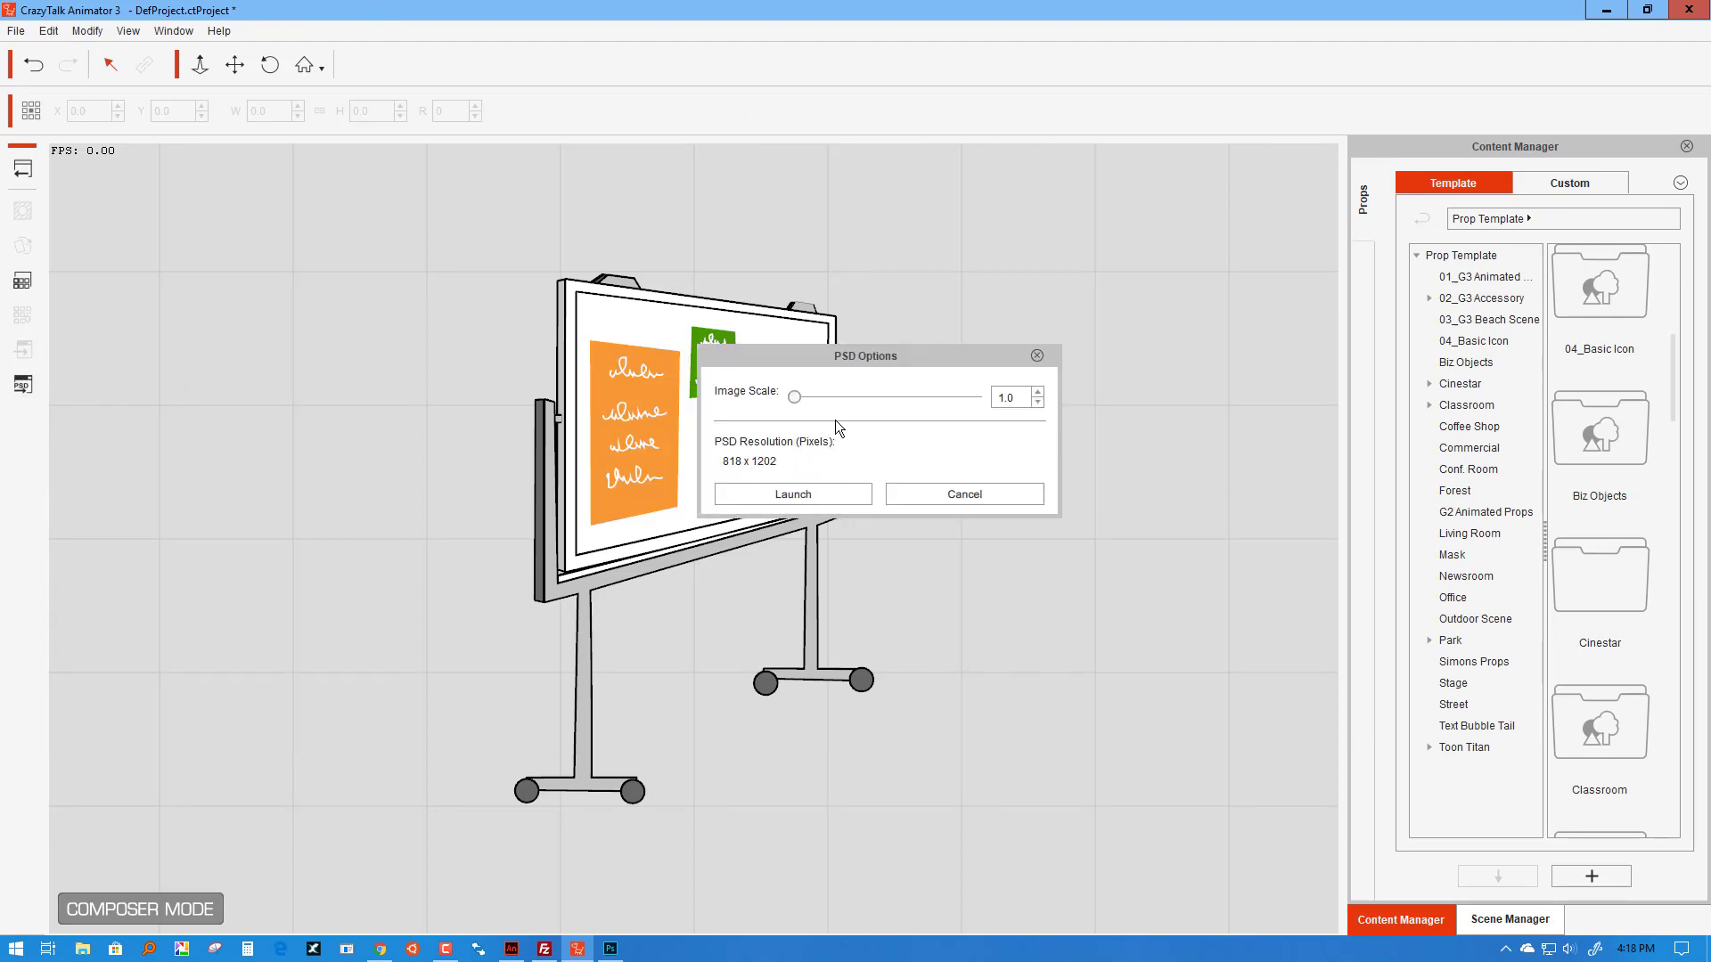
# Step: Send the whiteboard to Photoshop as an image and select its Prop layer under Whiteboard_B_Side
pyautogui.click(829, 495)
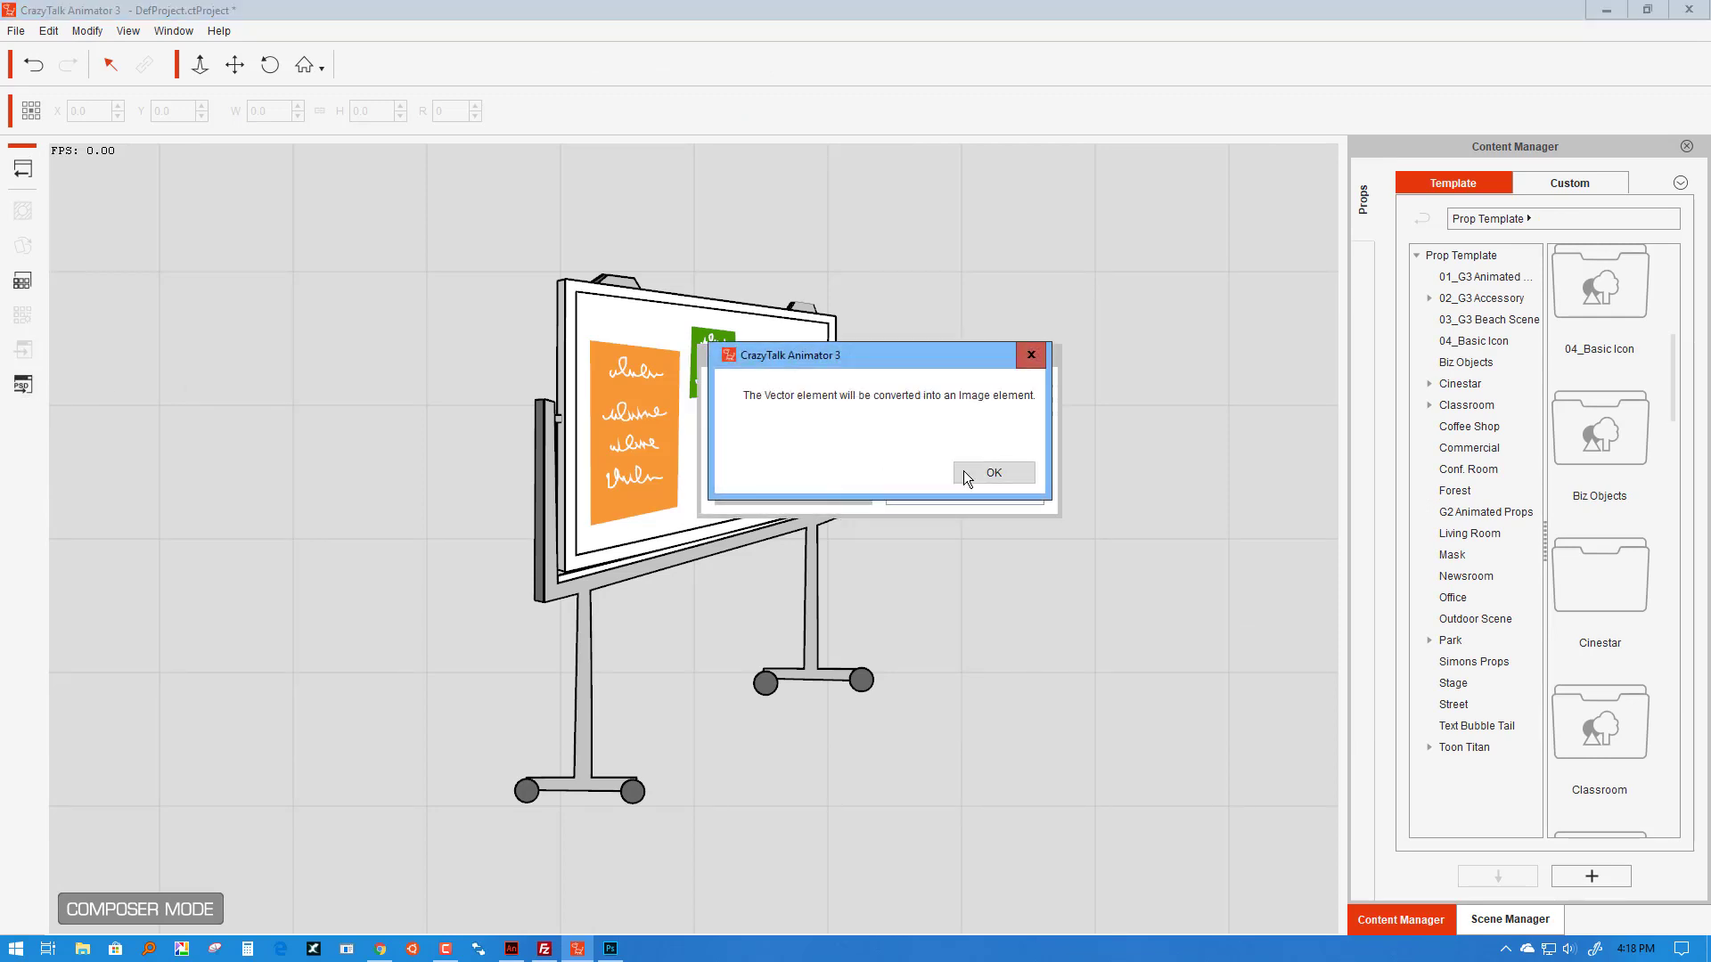
pyautogui.click(981, 472)
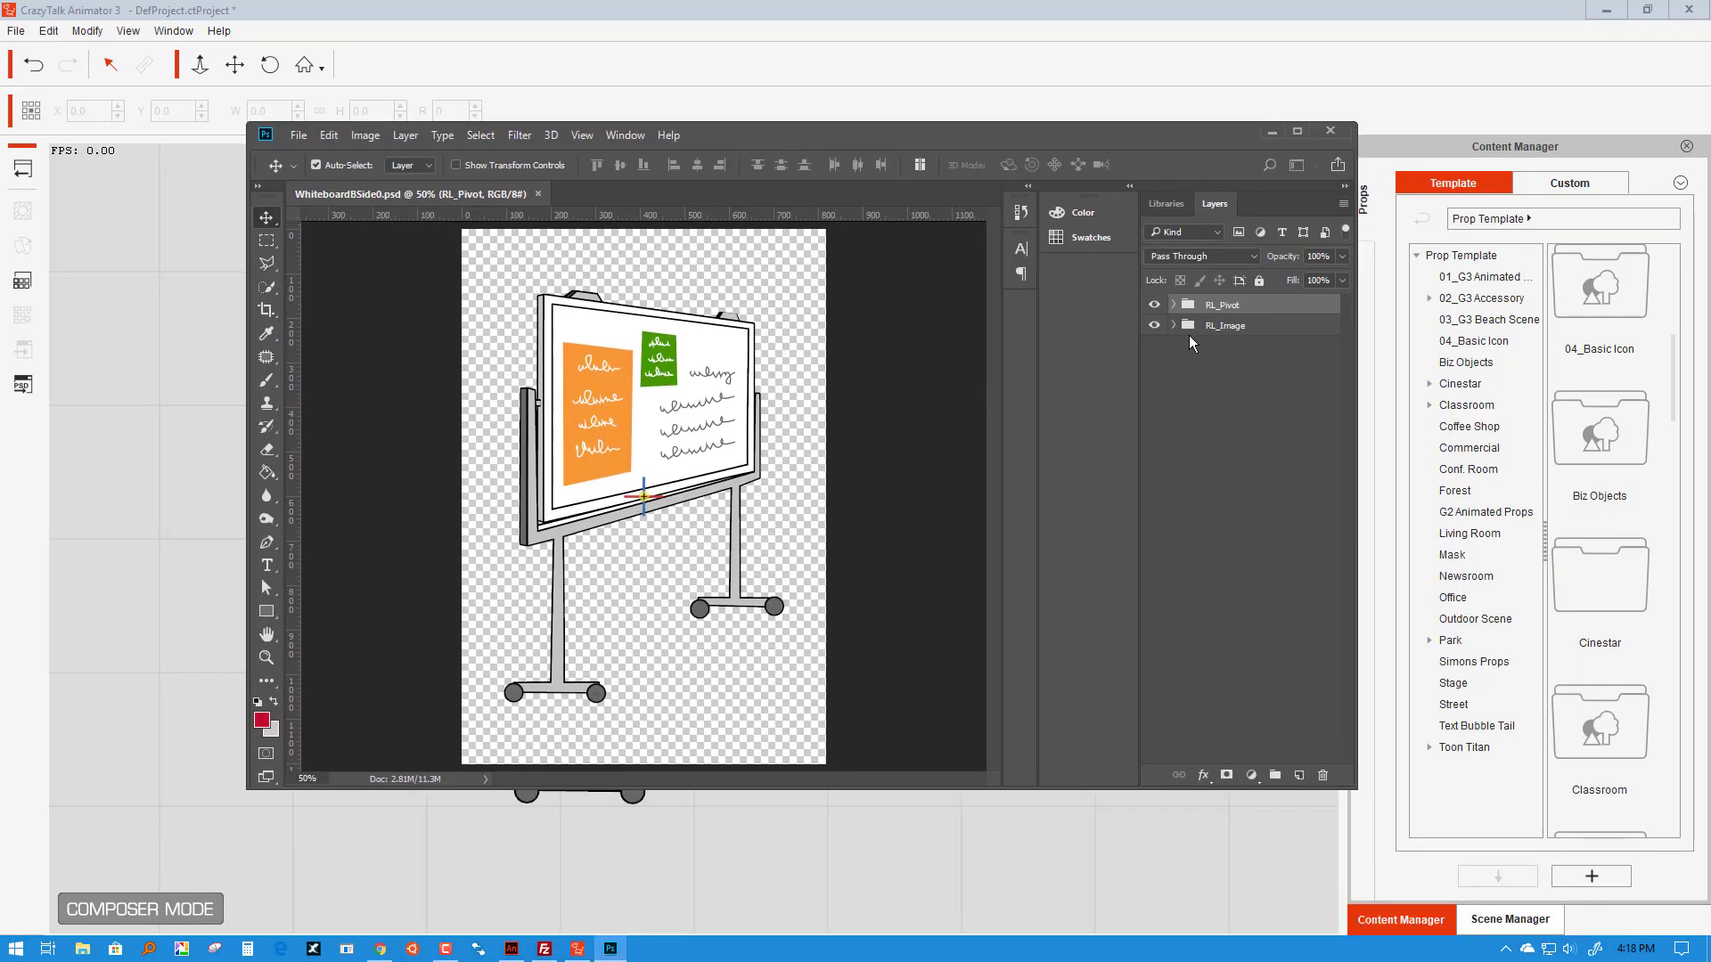
pyautogui.click(1173, 326)
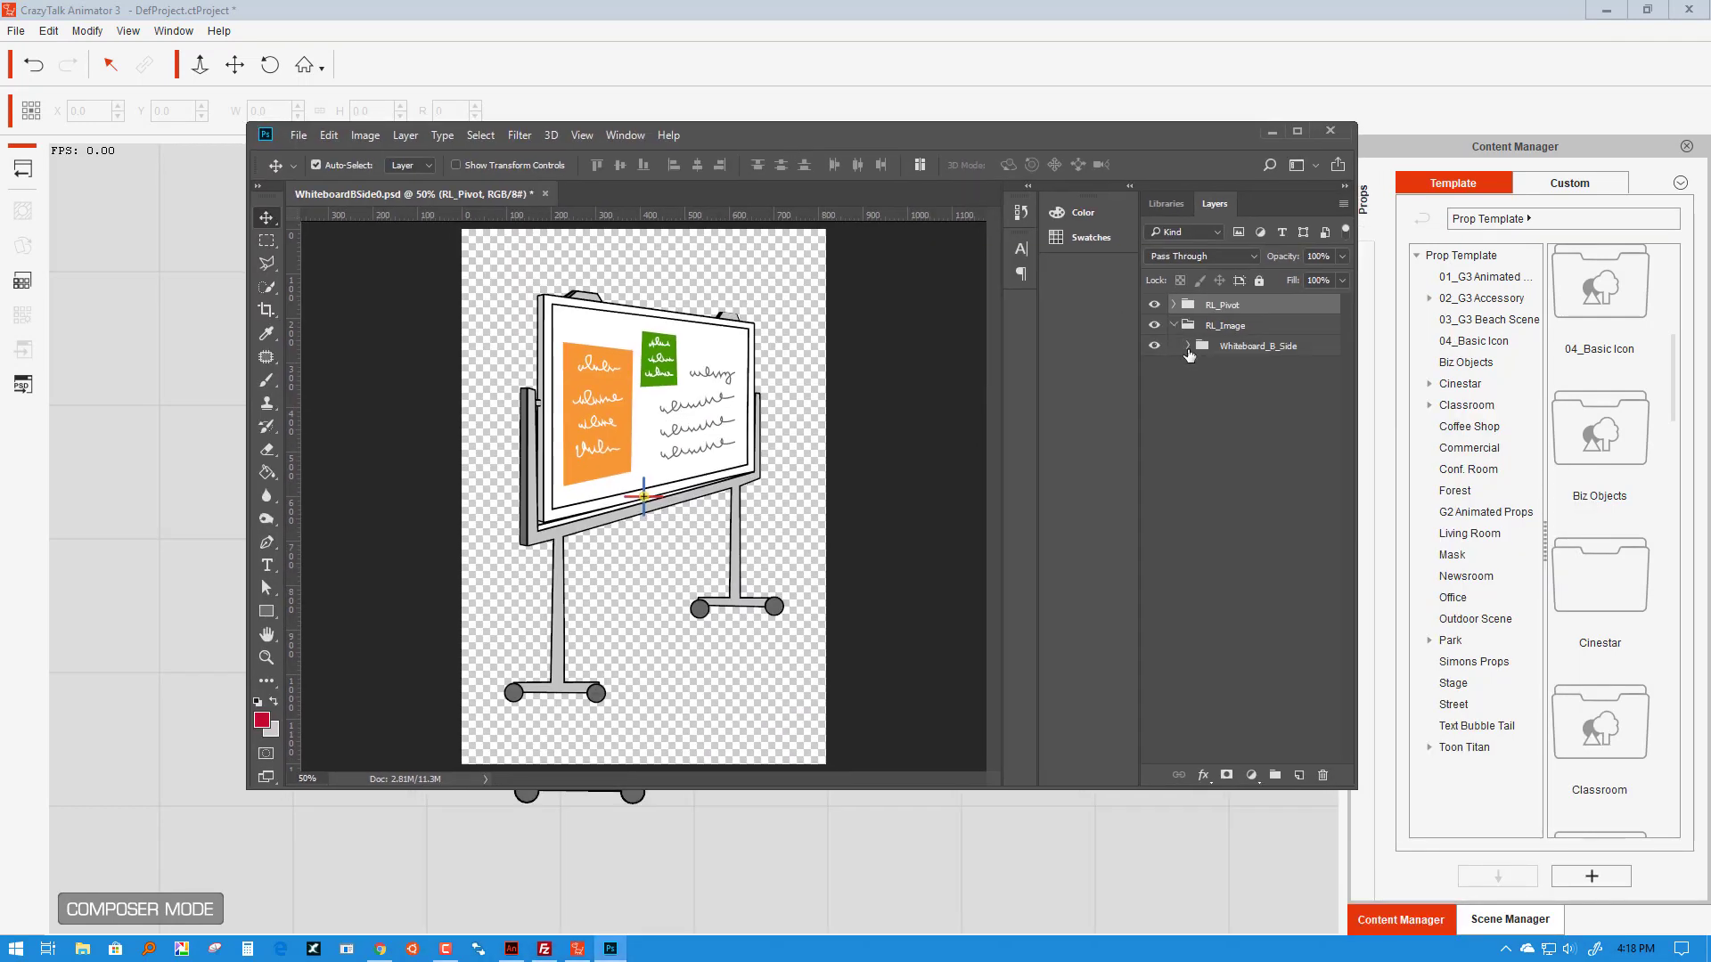
pyautogui.click(1188, 346)
pyautogui.click(1233, 382)
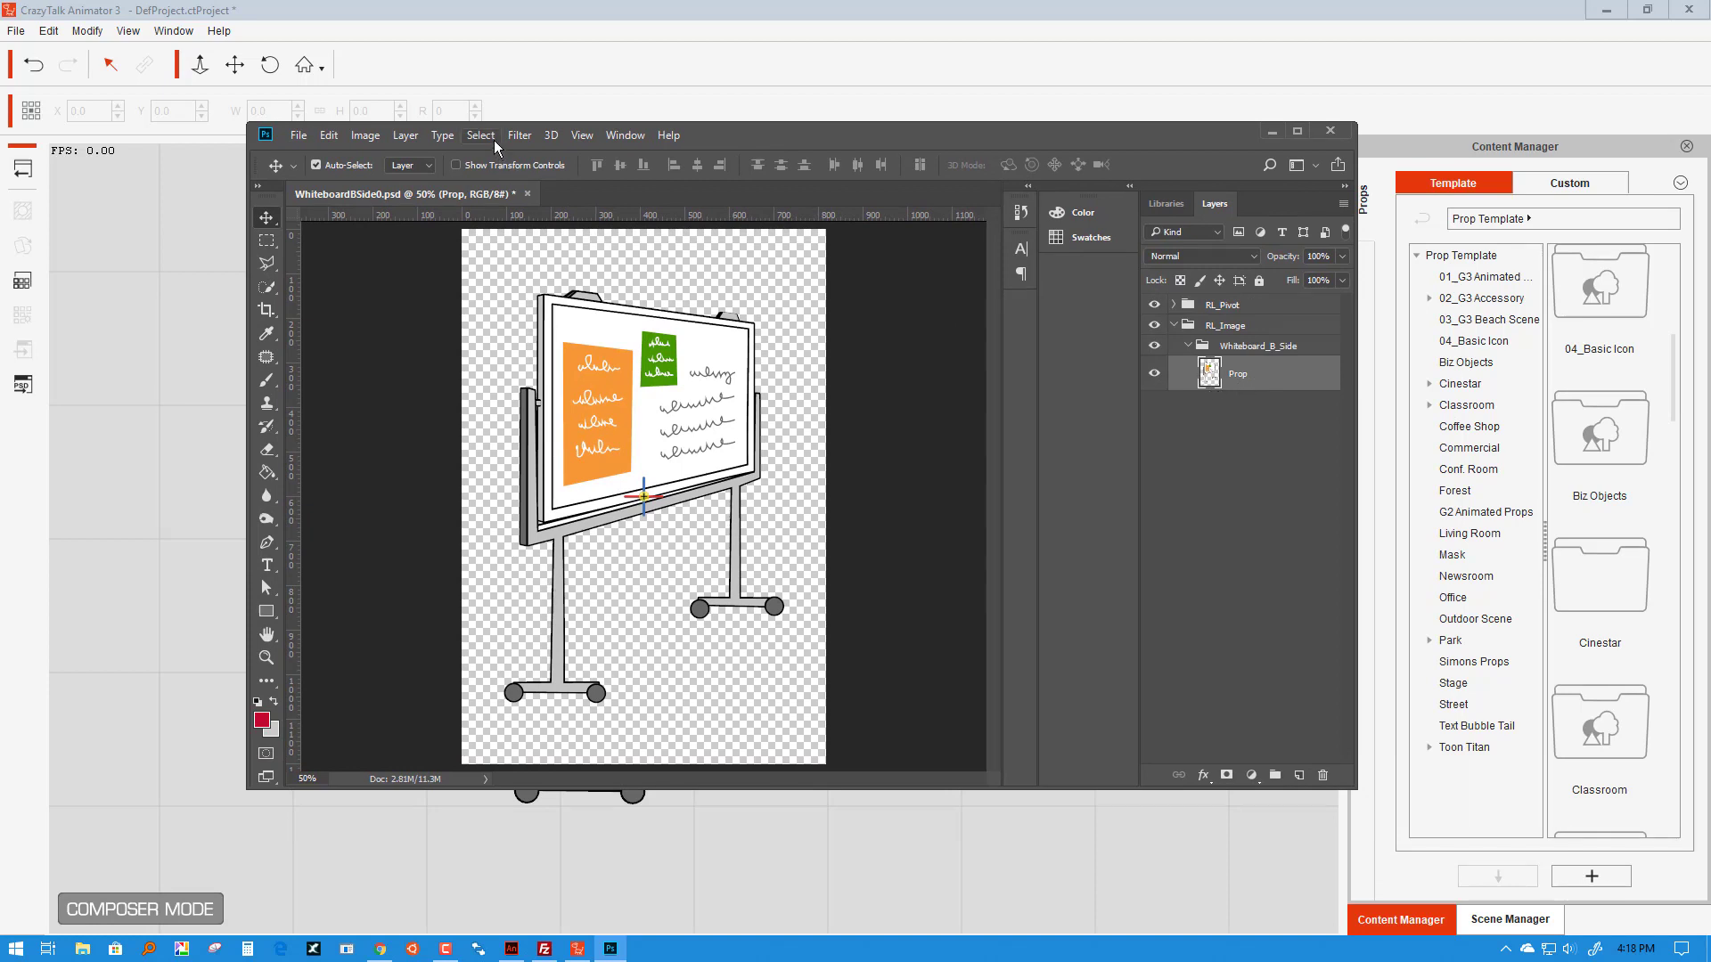
# Step: Apply a 3.0-pixel Gaussian Blur to the whiteboard, save the file, and close Photoshop
pyautogui.click(517, 135)
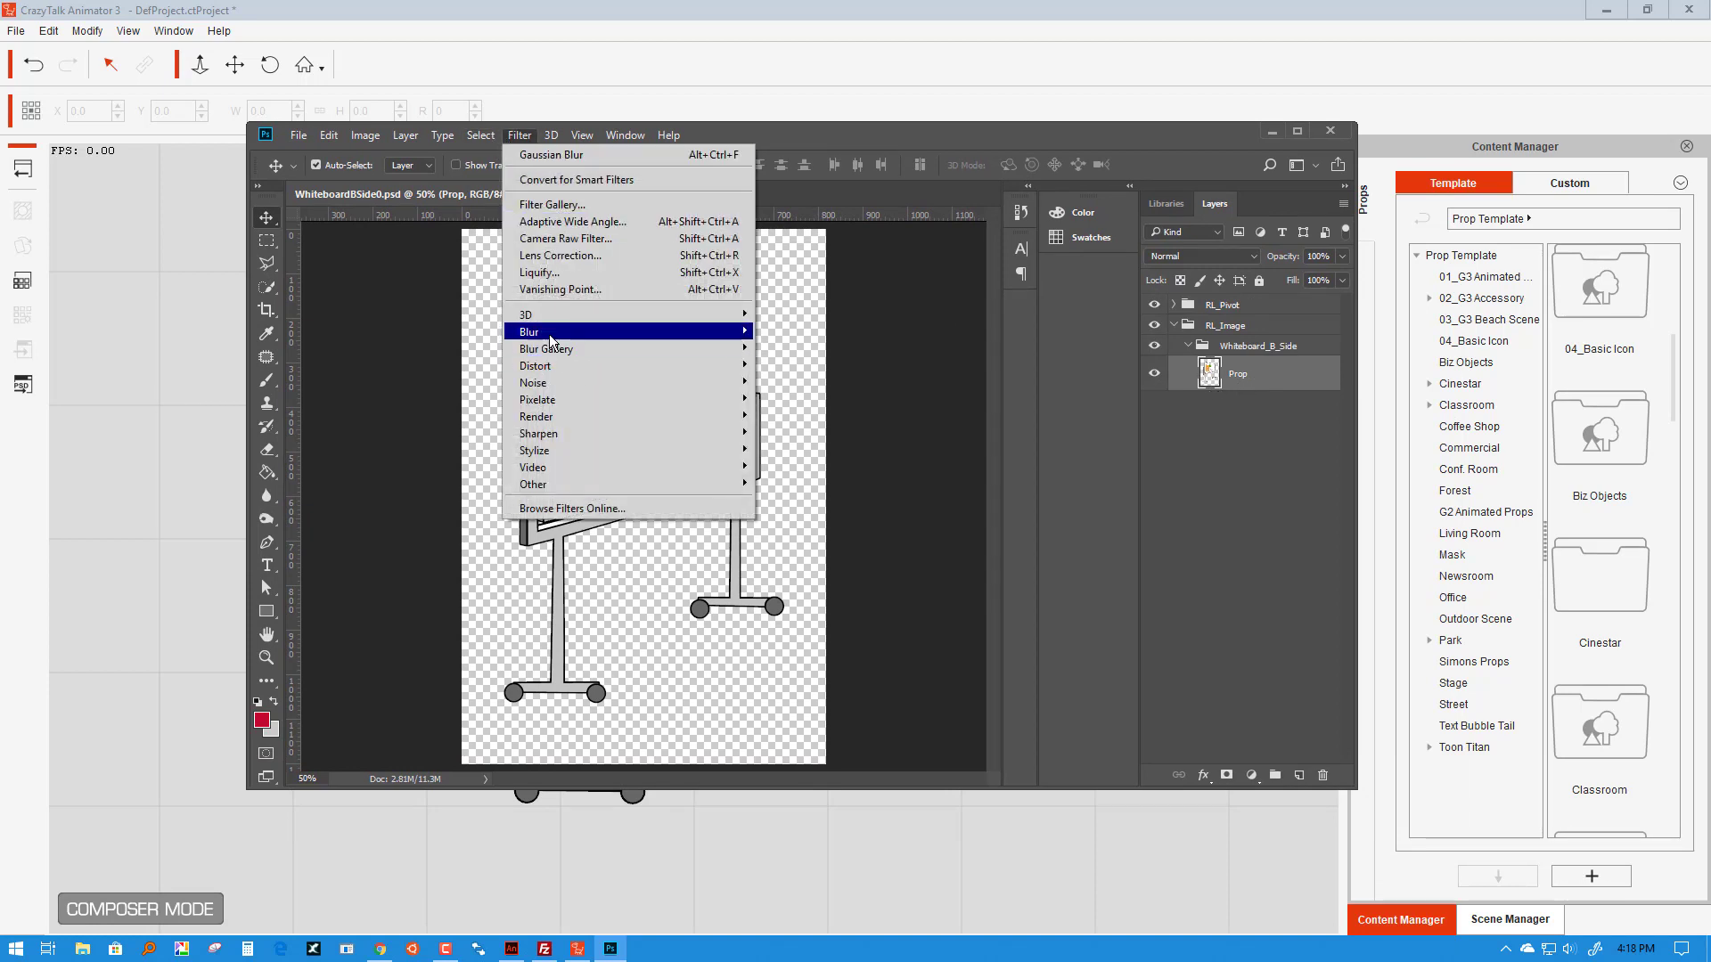
pyautogui.moveTo(704, 334)
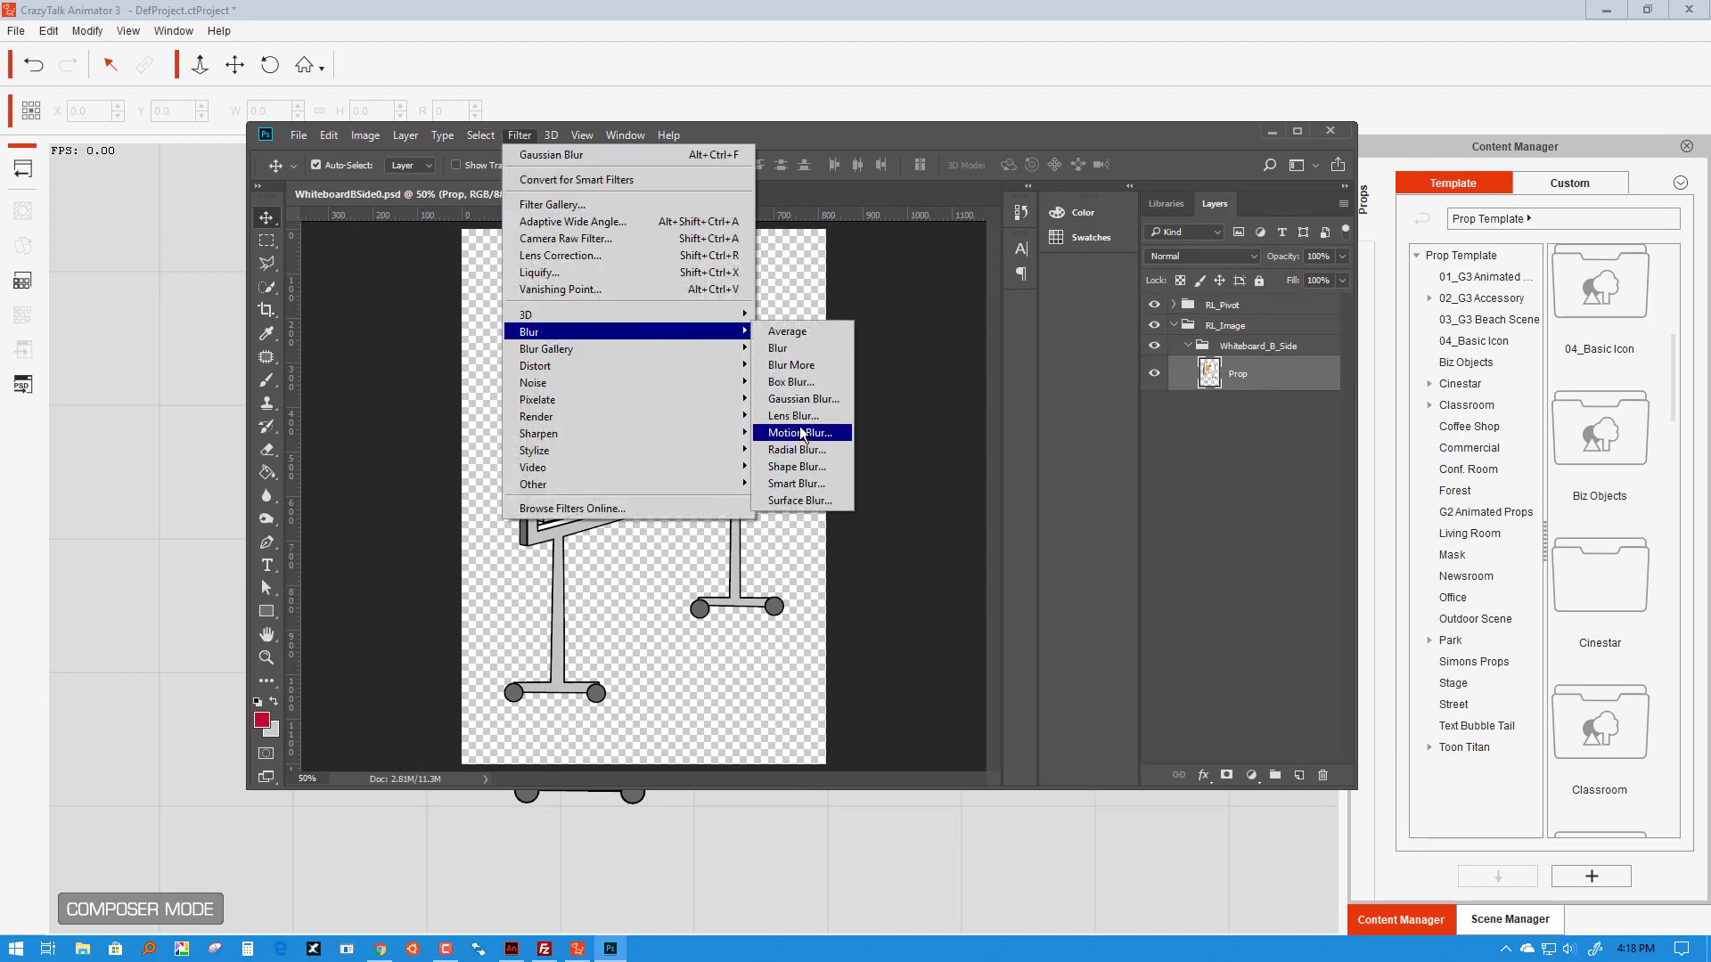
pyautogui.click(798, 400)
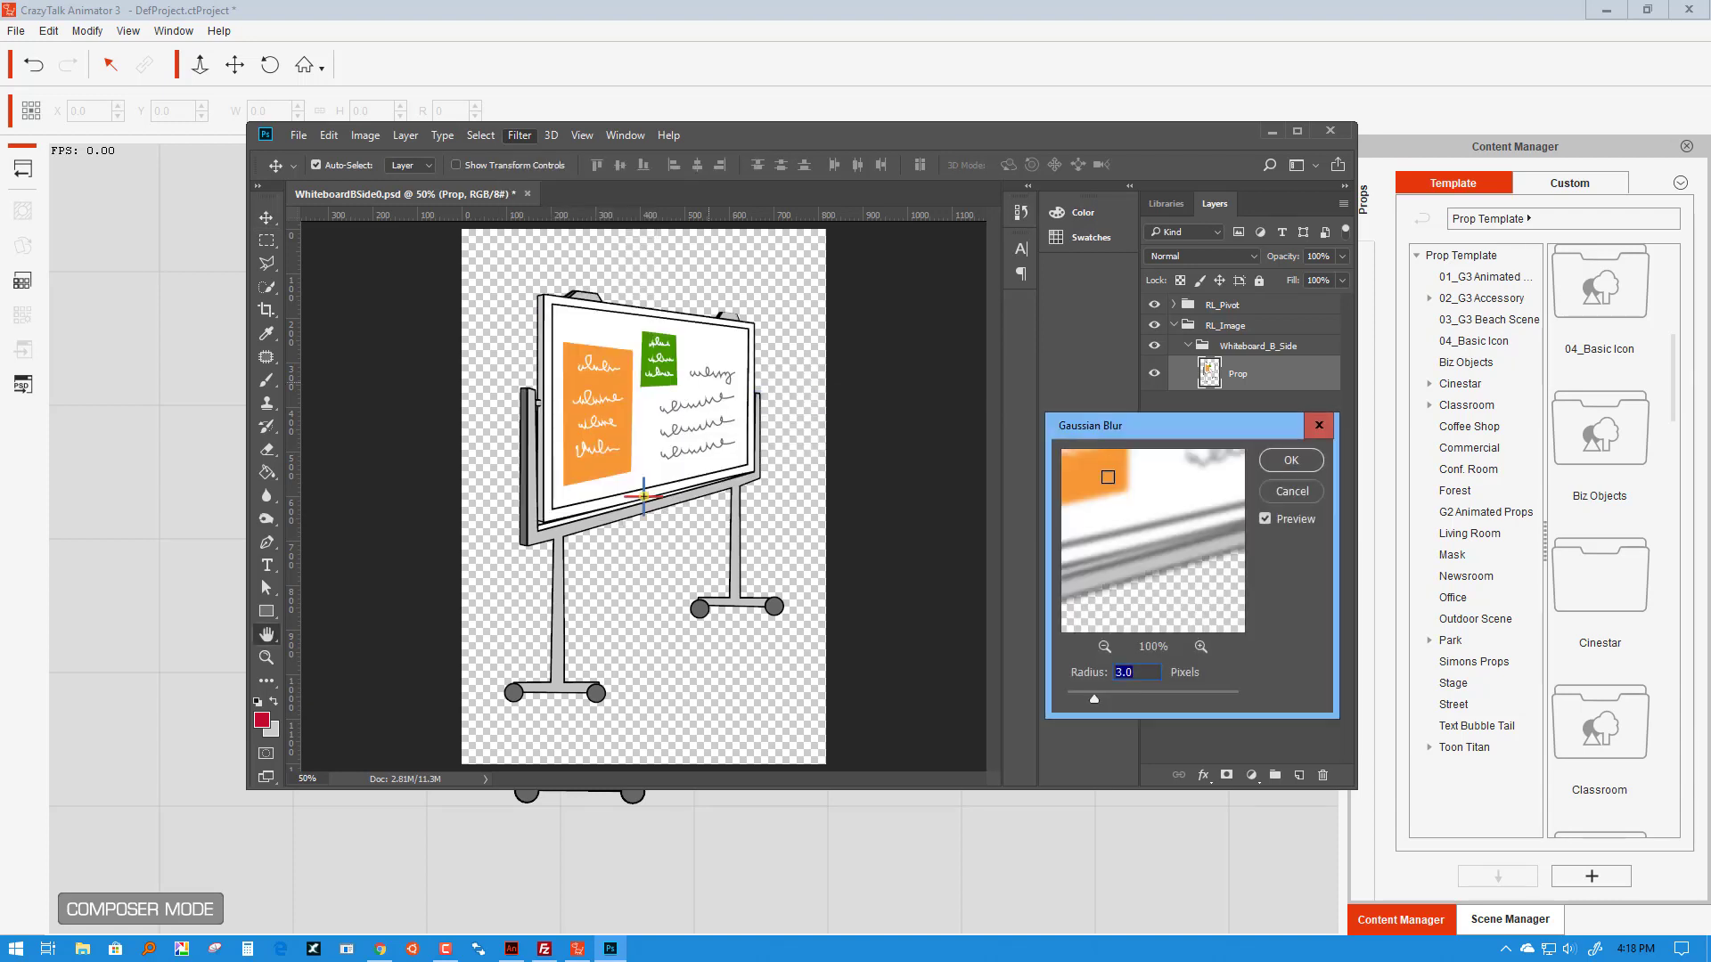
pyautogui.click(1272, 470)
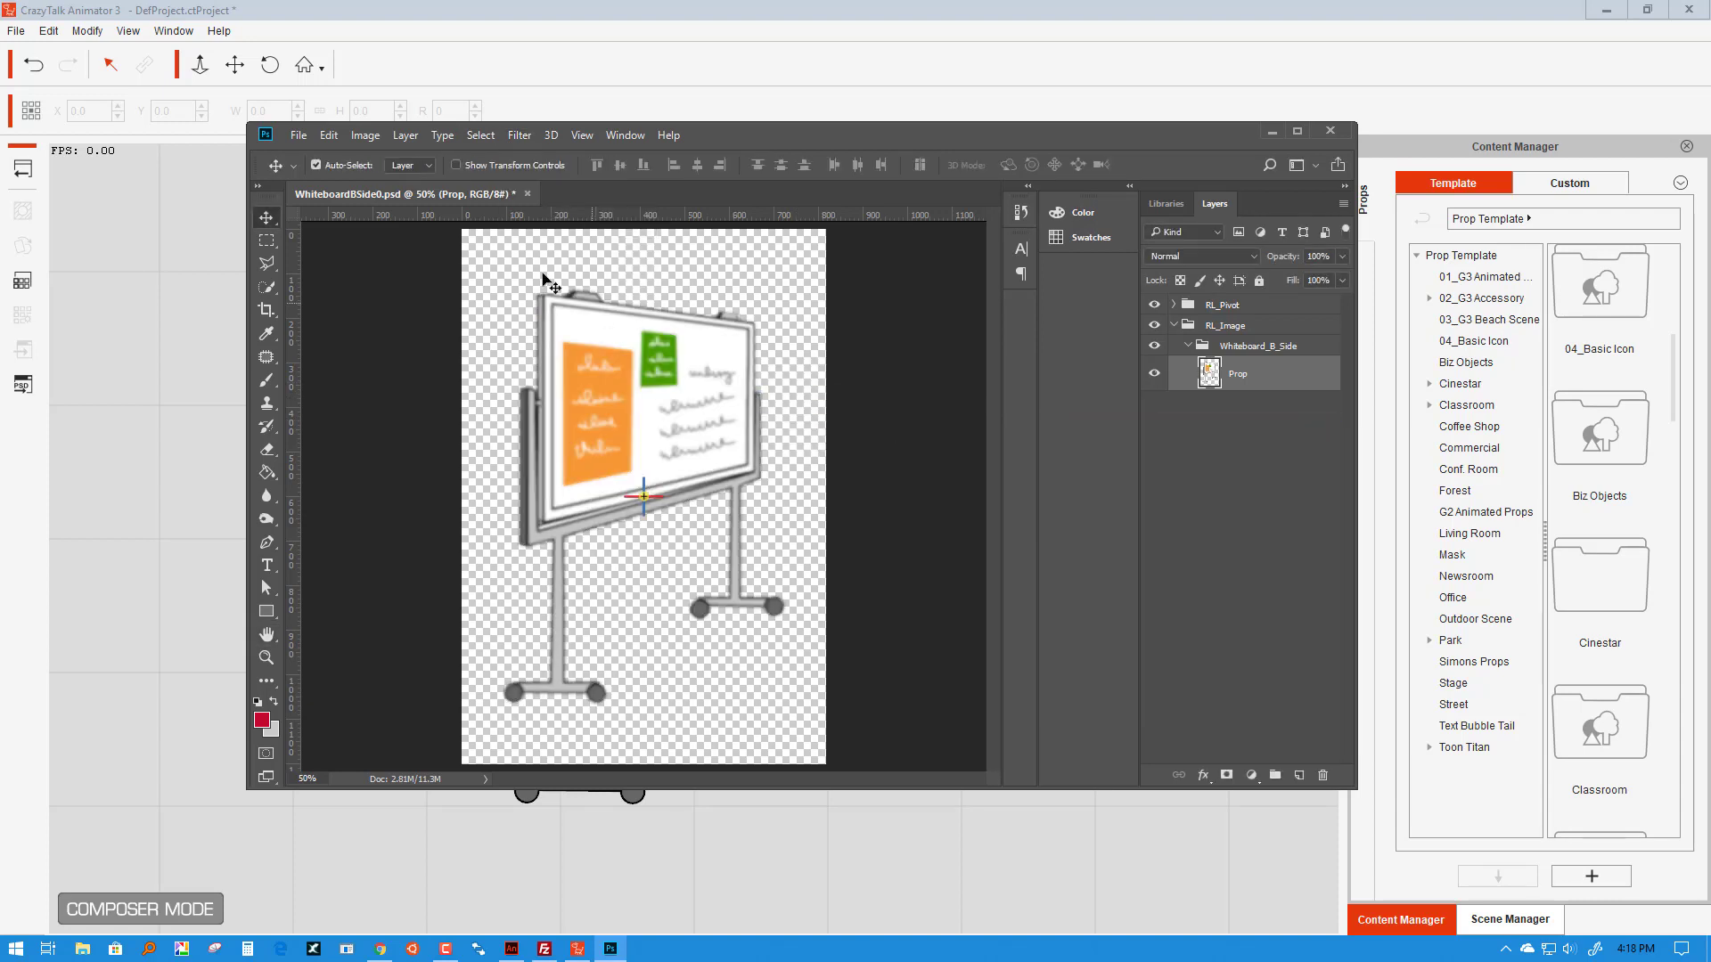
pyautogui.click(300, 136)
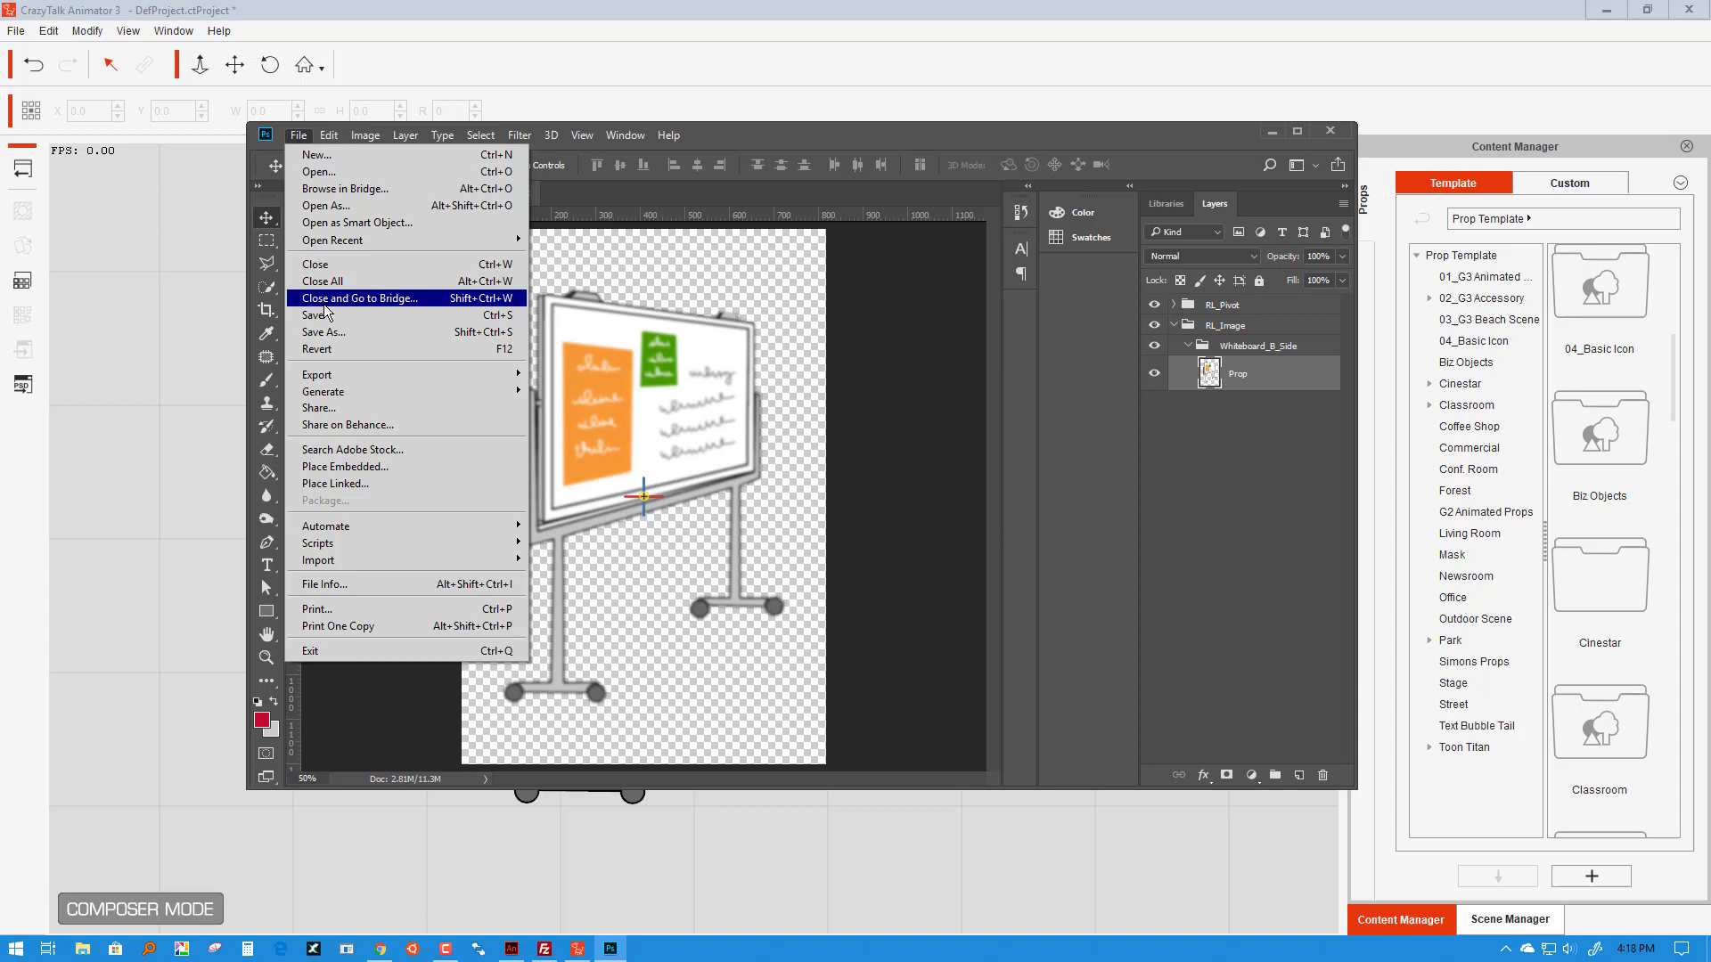
pyautogui.click(323, 315)
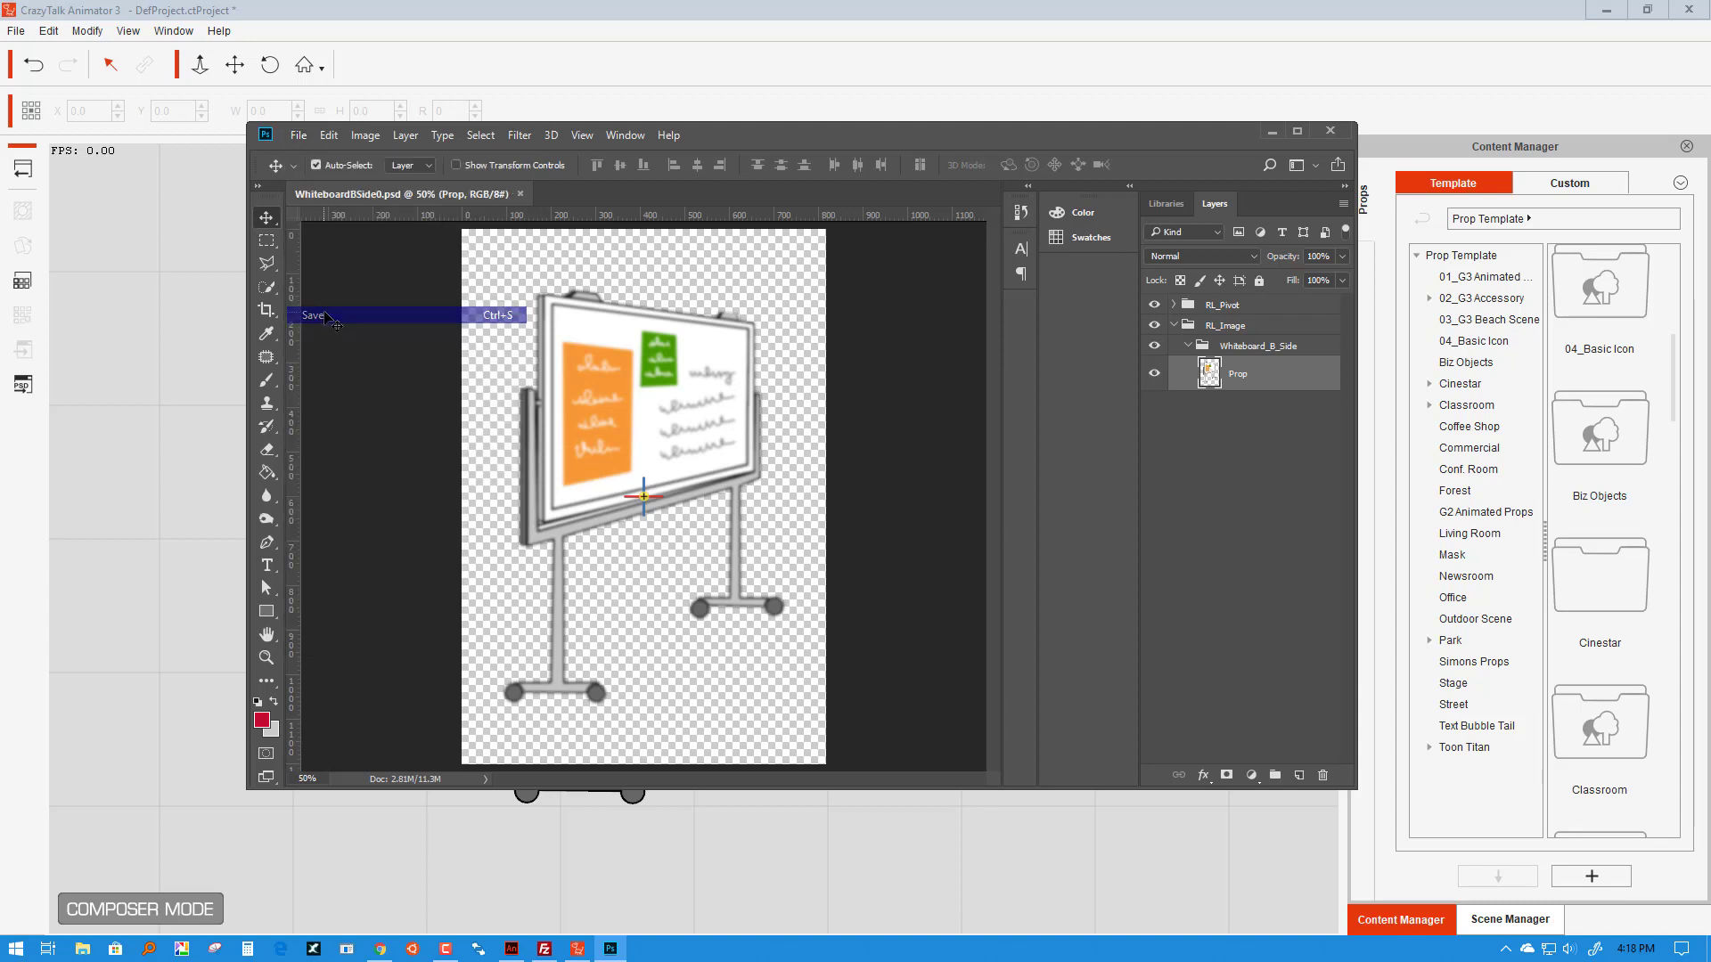
pyautogui.click(1328, 132)
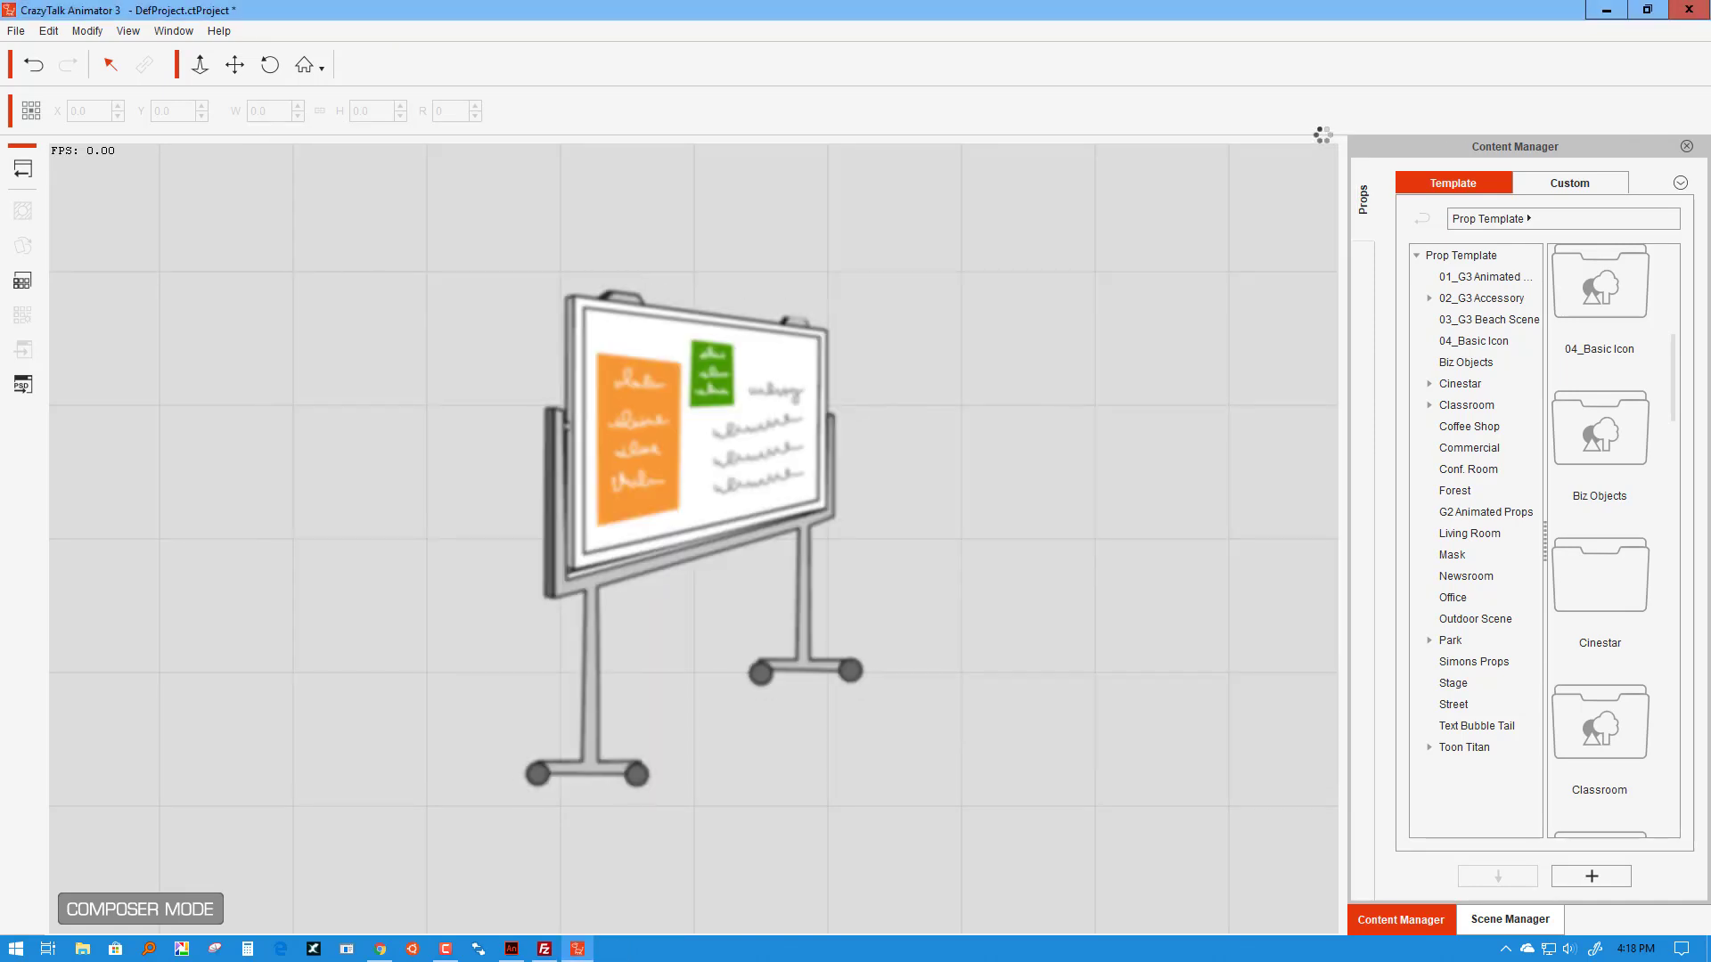
# Step: Back on the stage, shift the meeting table slightly to X 62.6 and deselect it
pyautogui.click(23, 169)
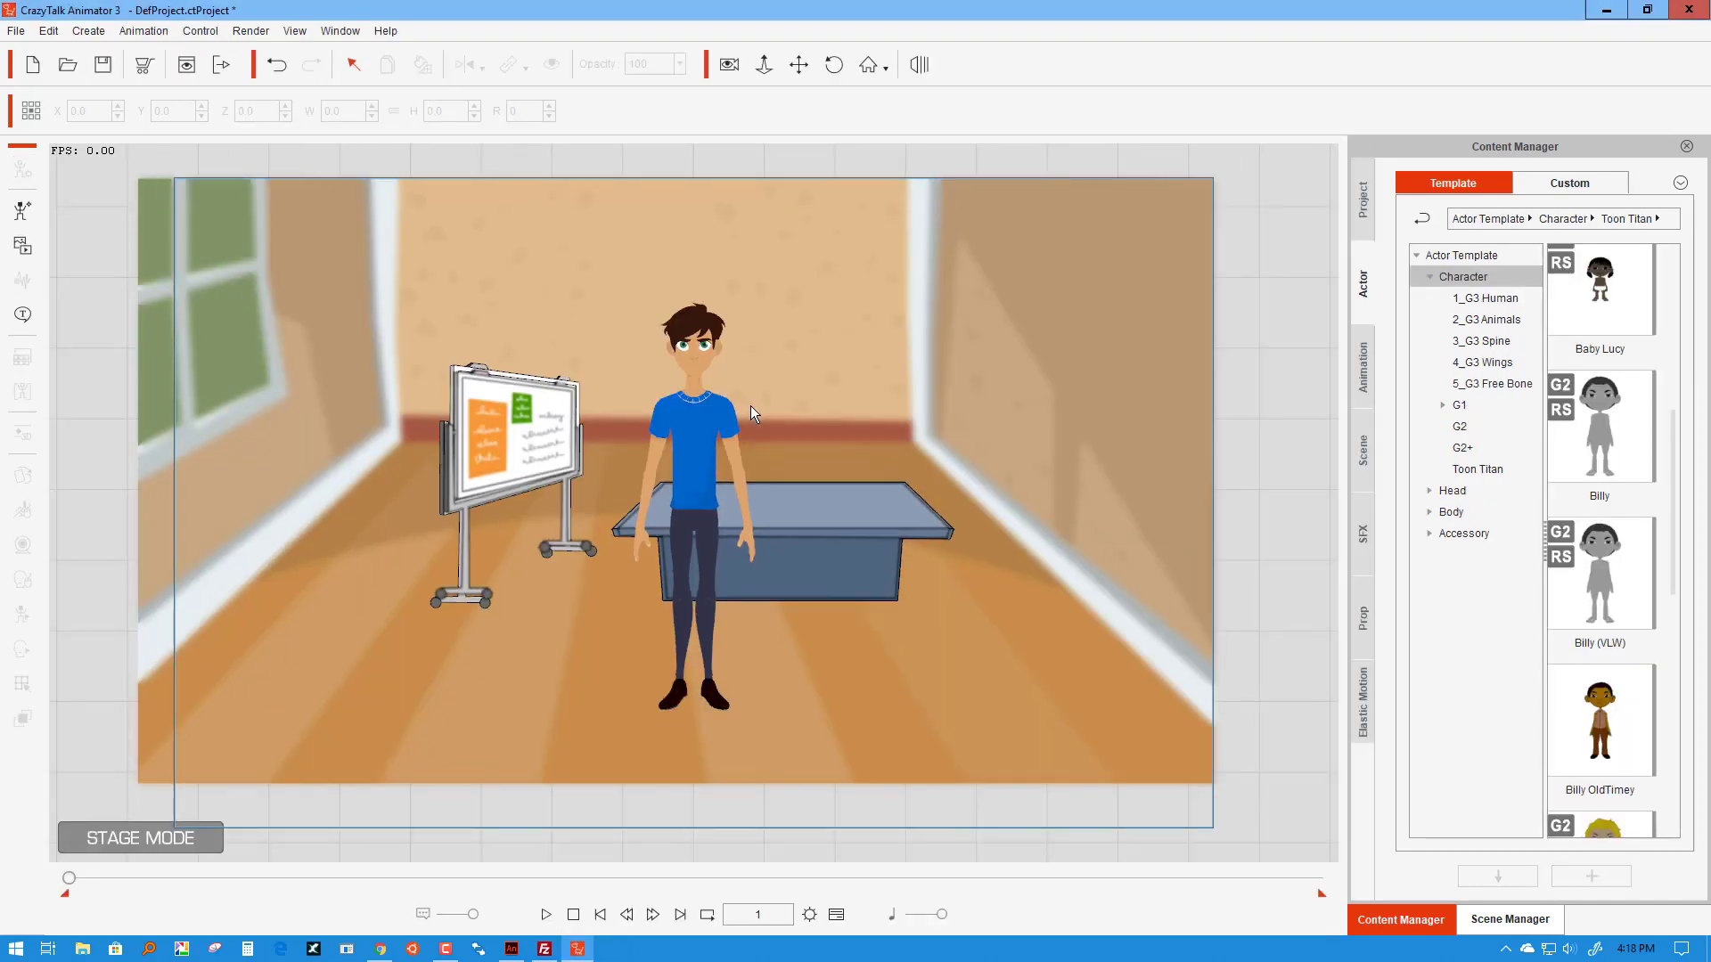
pyautogui.click(864, 507)
pyautogui.moveTo(865, 506)
pyautogui.mouseDown()
pyautogui.moveTo(1008, 509)
pyautogui.moveTo(876, 506)
pyautogui.mouseUp()
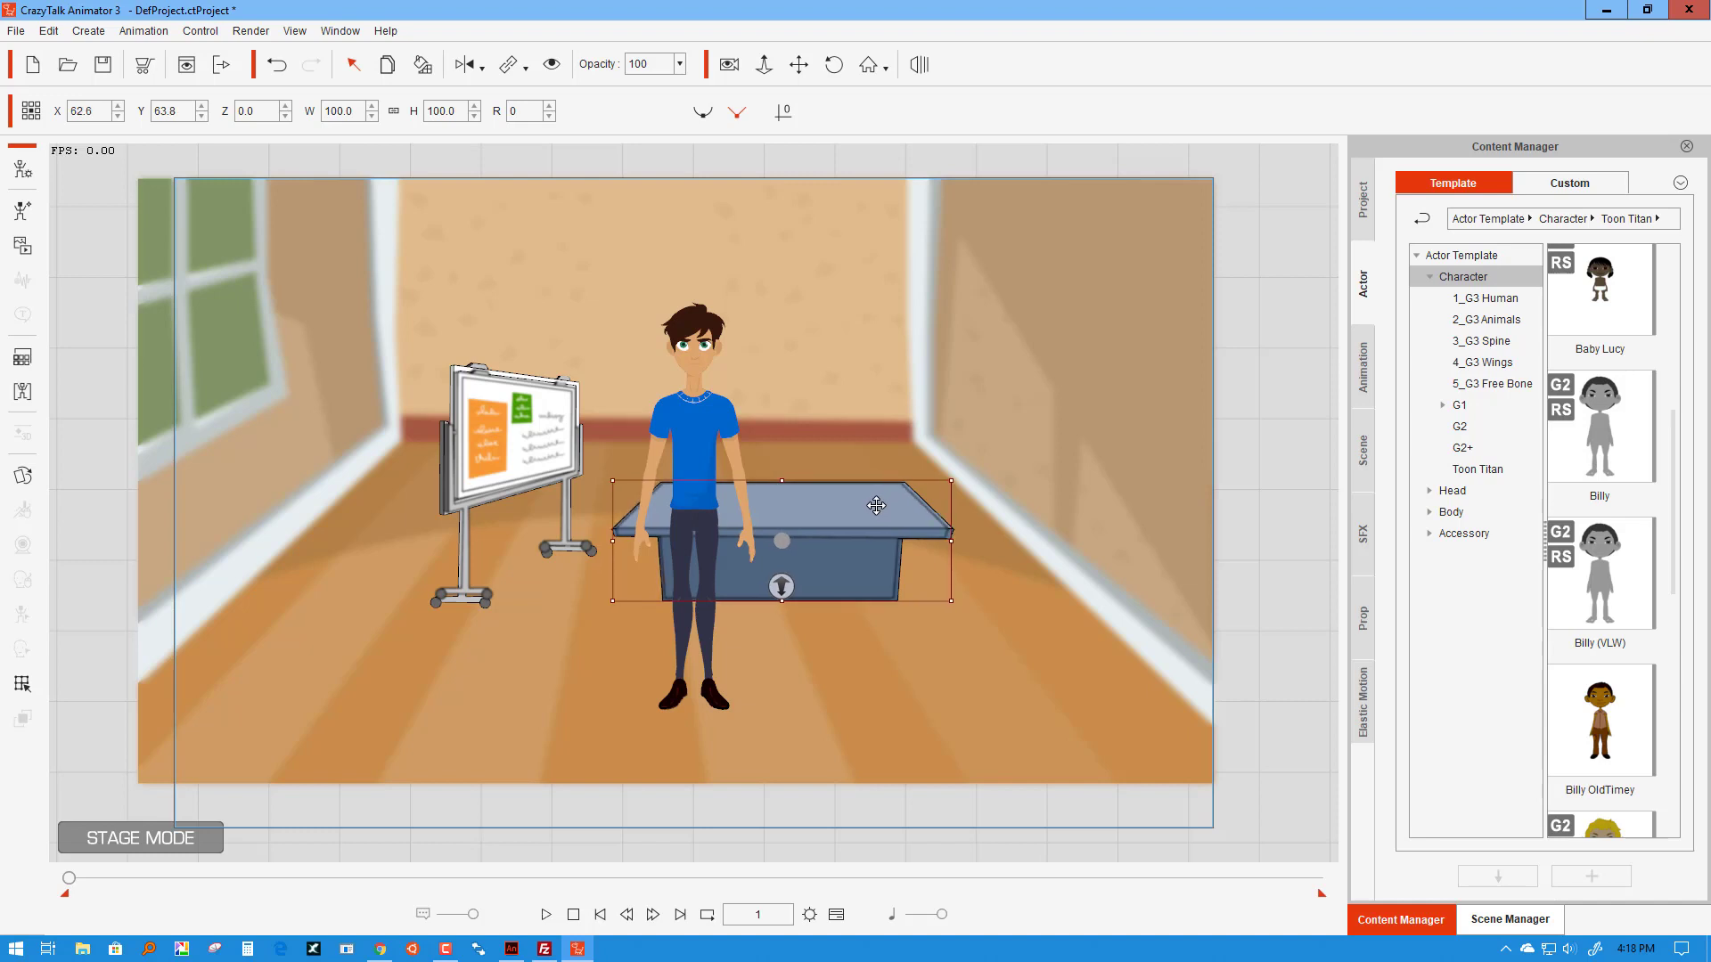
pyautogui.click(1290, 419)
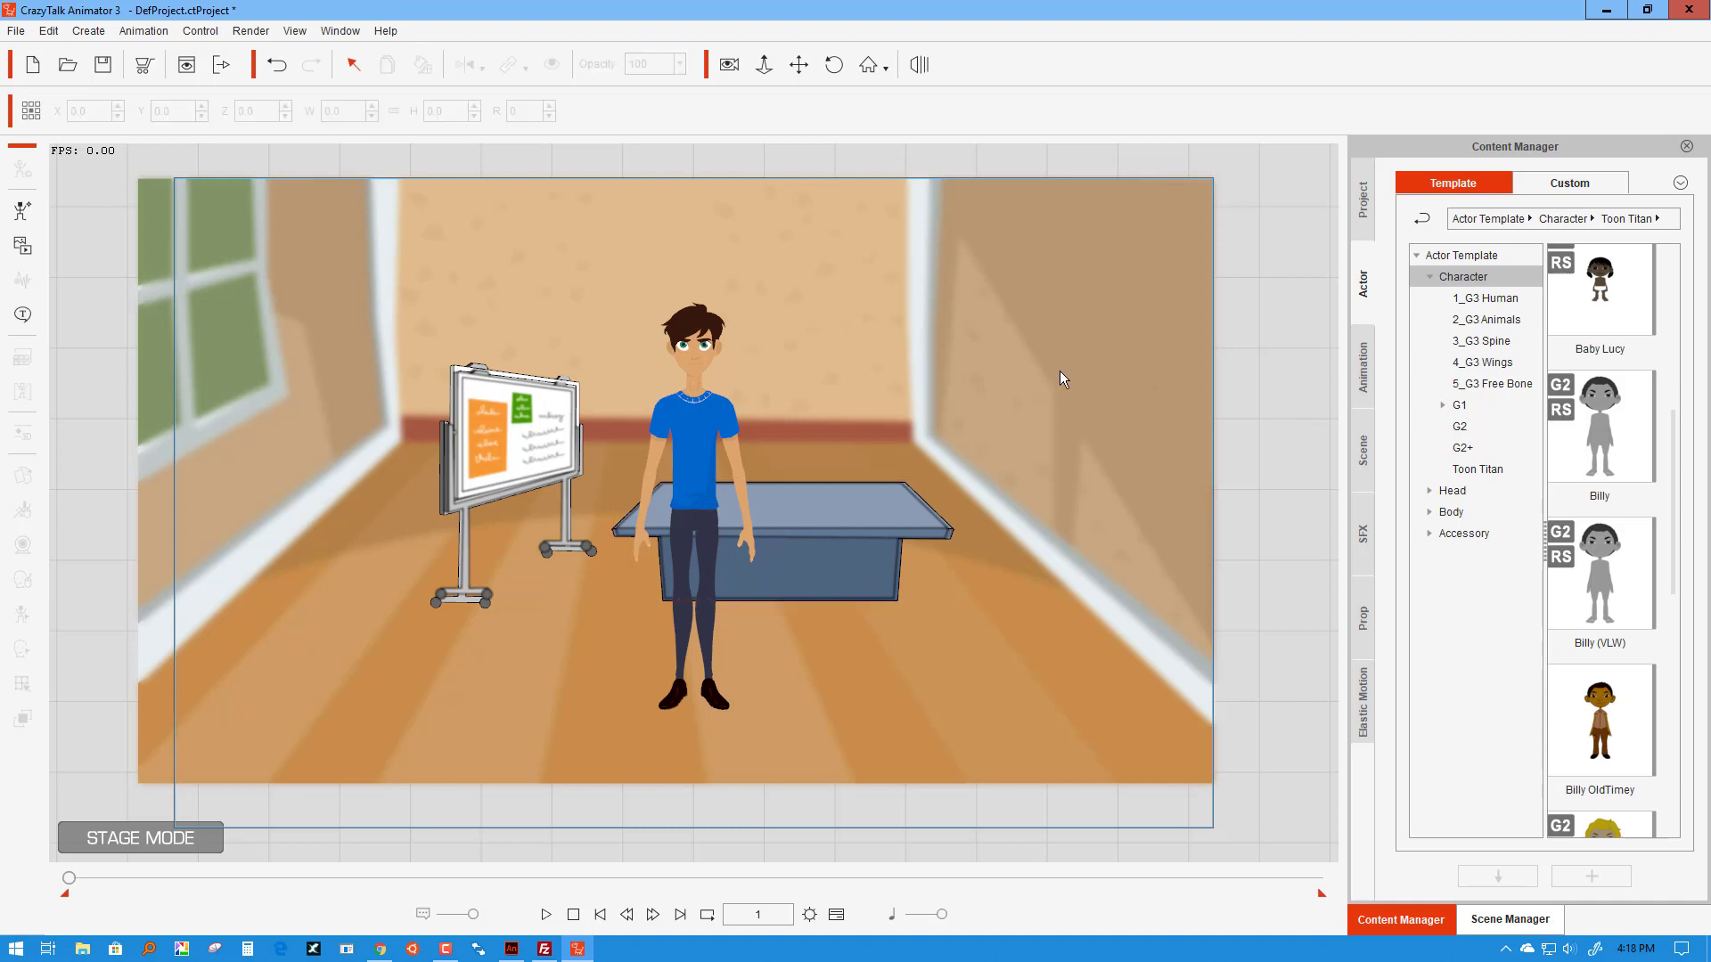
# Step: Enlarge the whiteboard slightly to 125.9, then select and deselect the meeting table
pyautogui.click(546, 414)
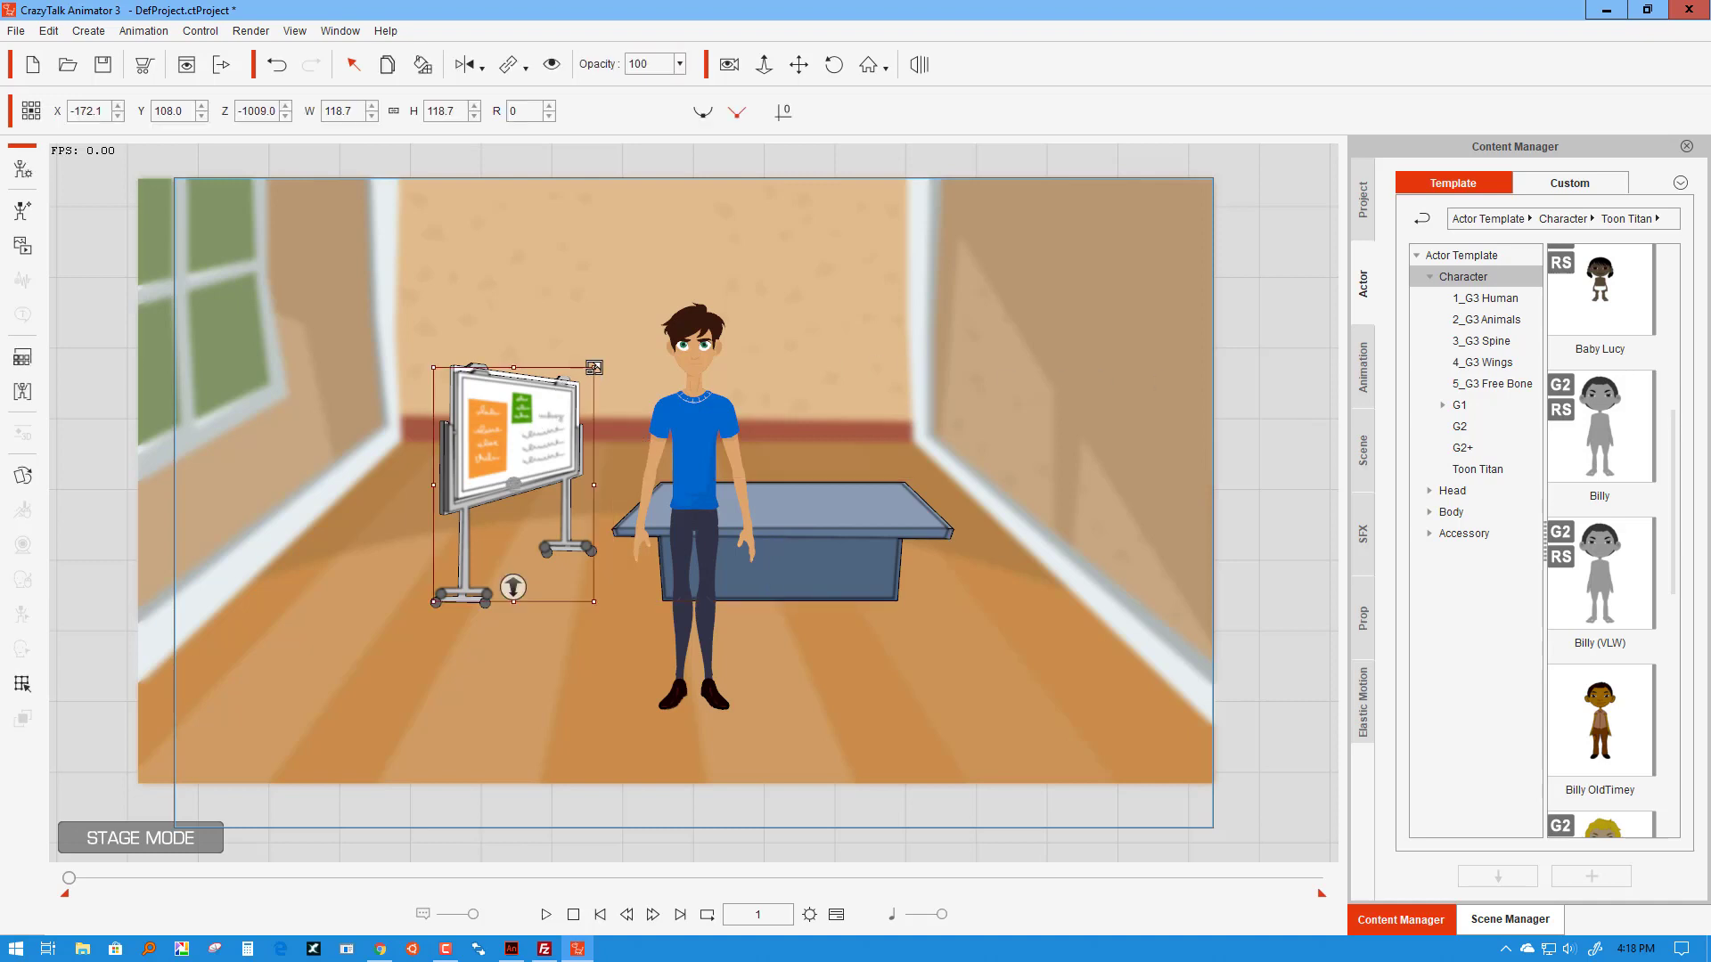
pyautogui.moveTo(595, 366); pyautogui.dragTo(601, 358)
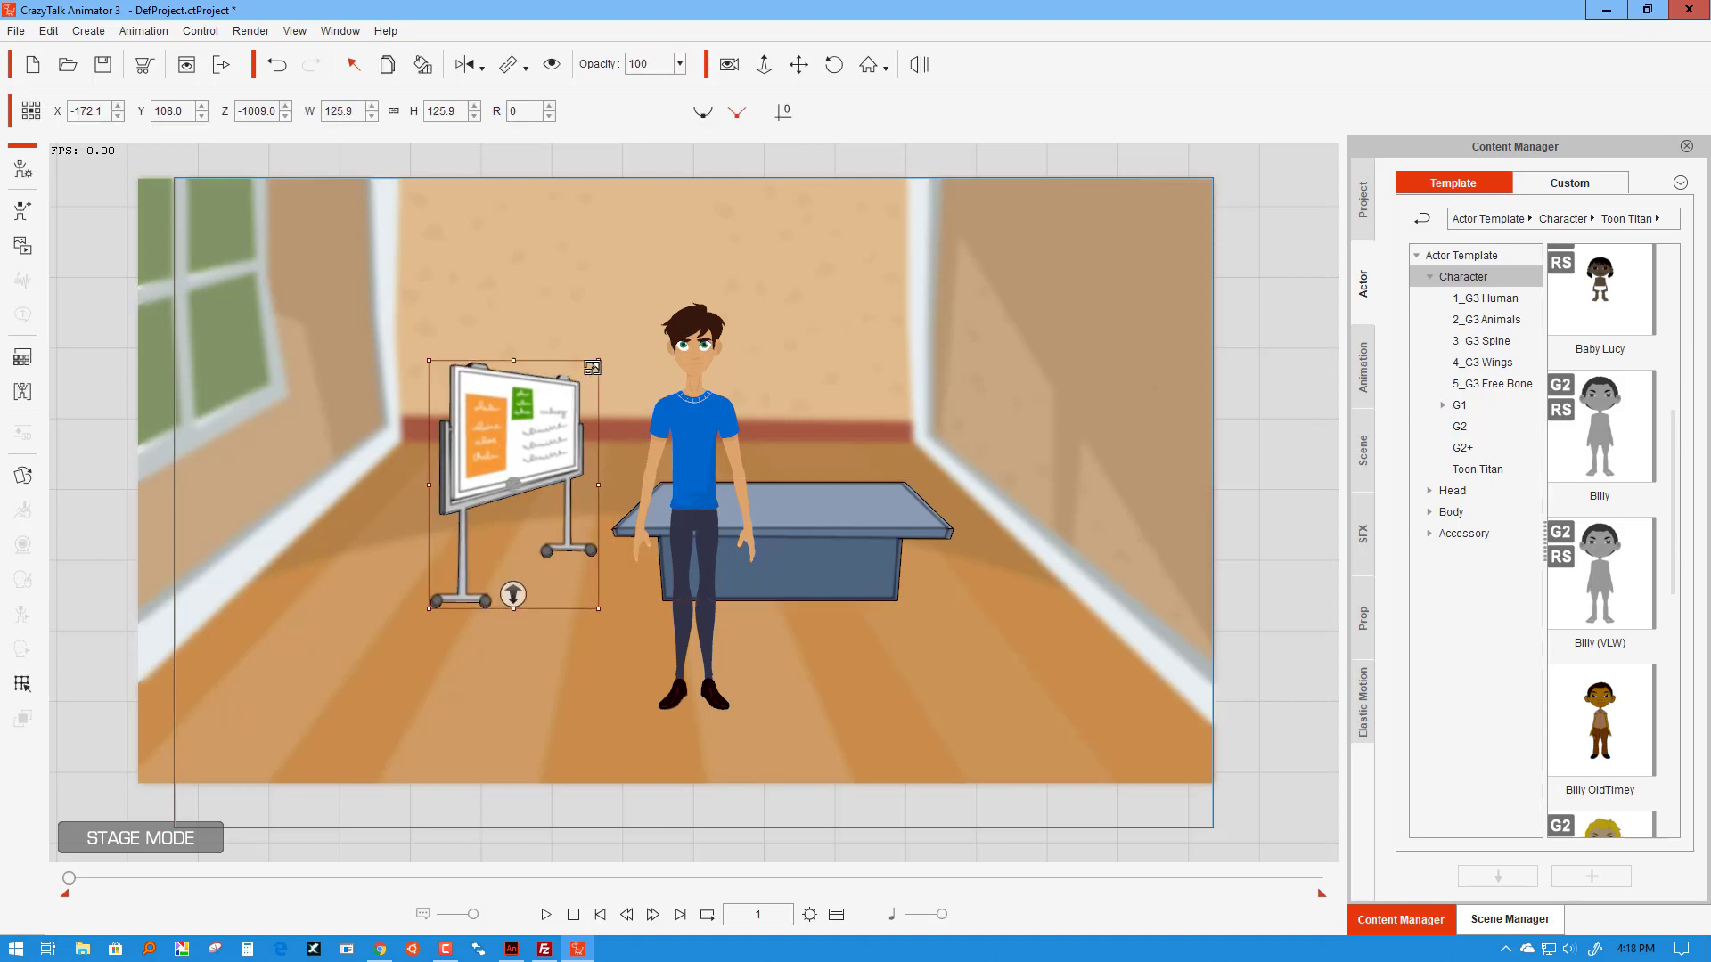
pyautogui.click(891, 509)
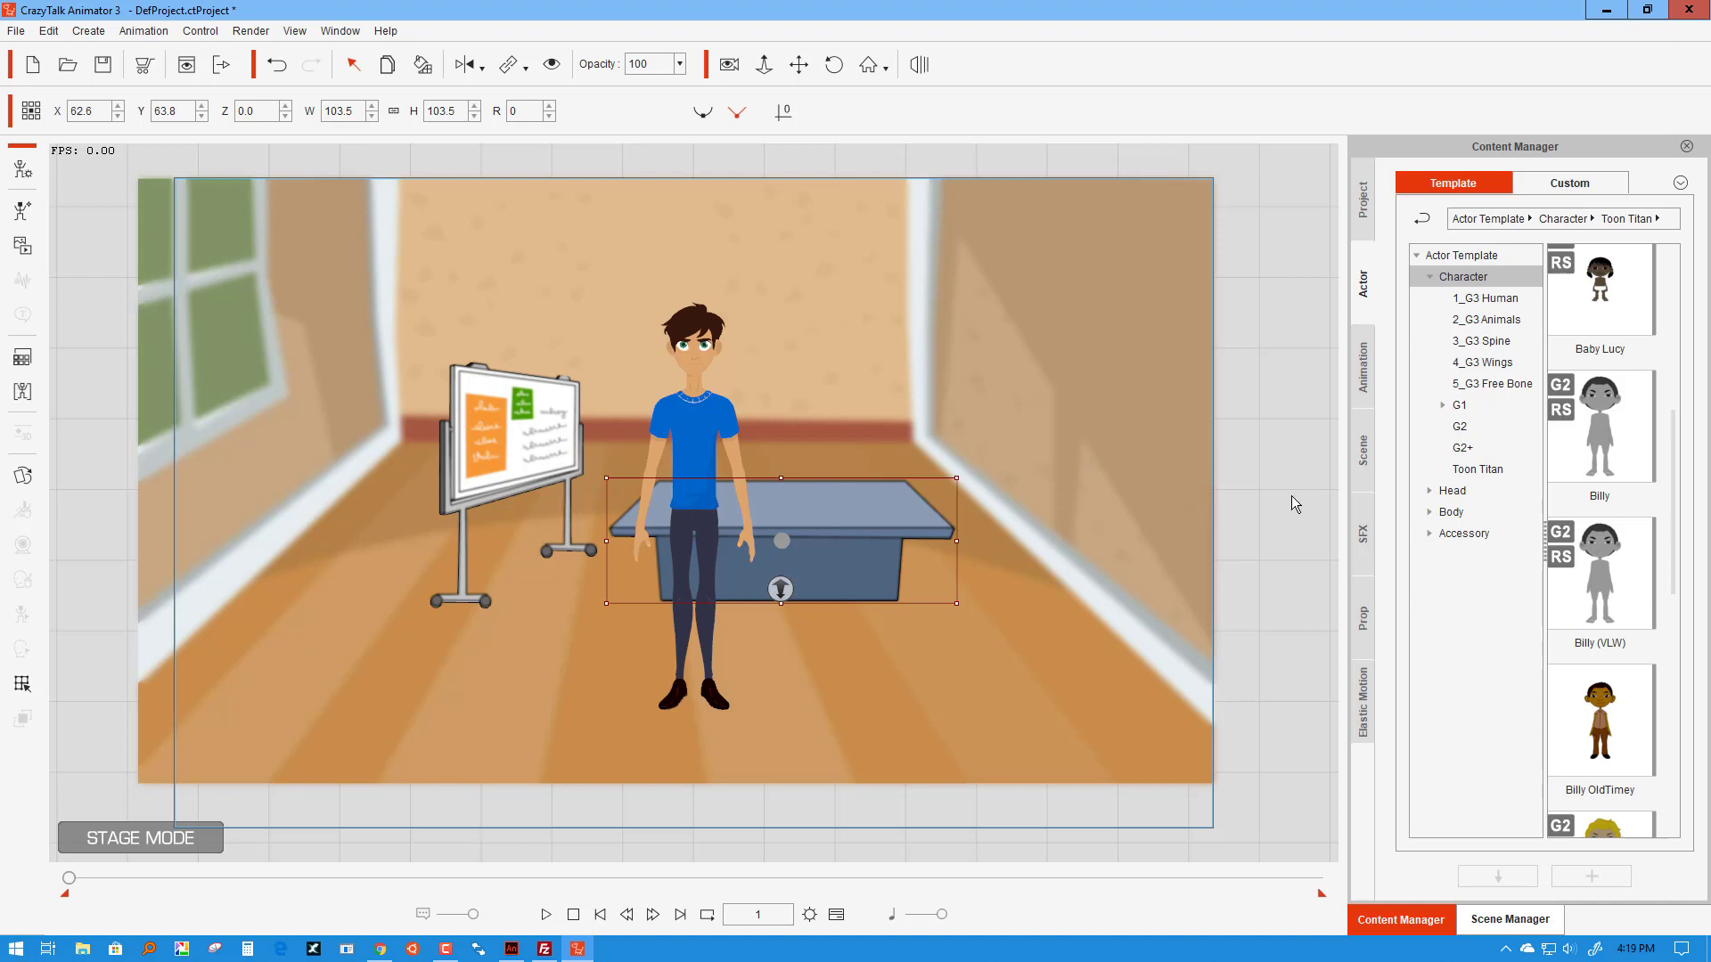
pyautogui.click(1262, 496)
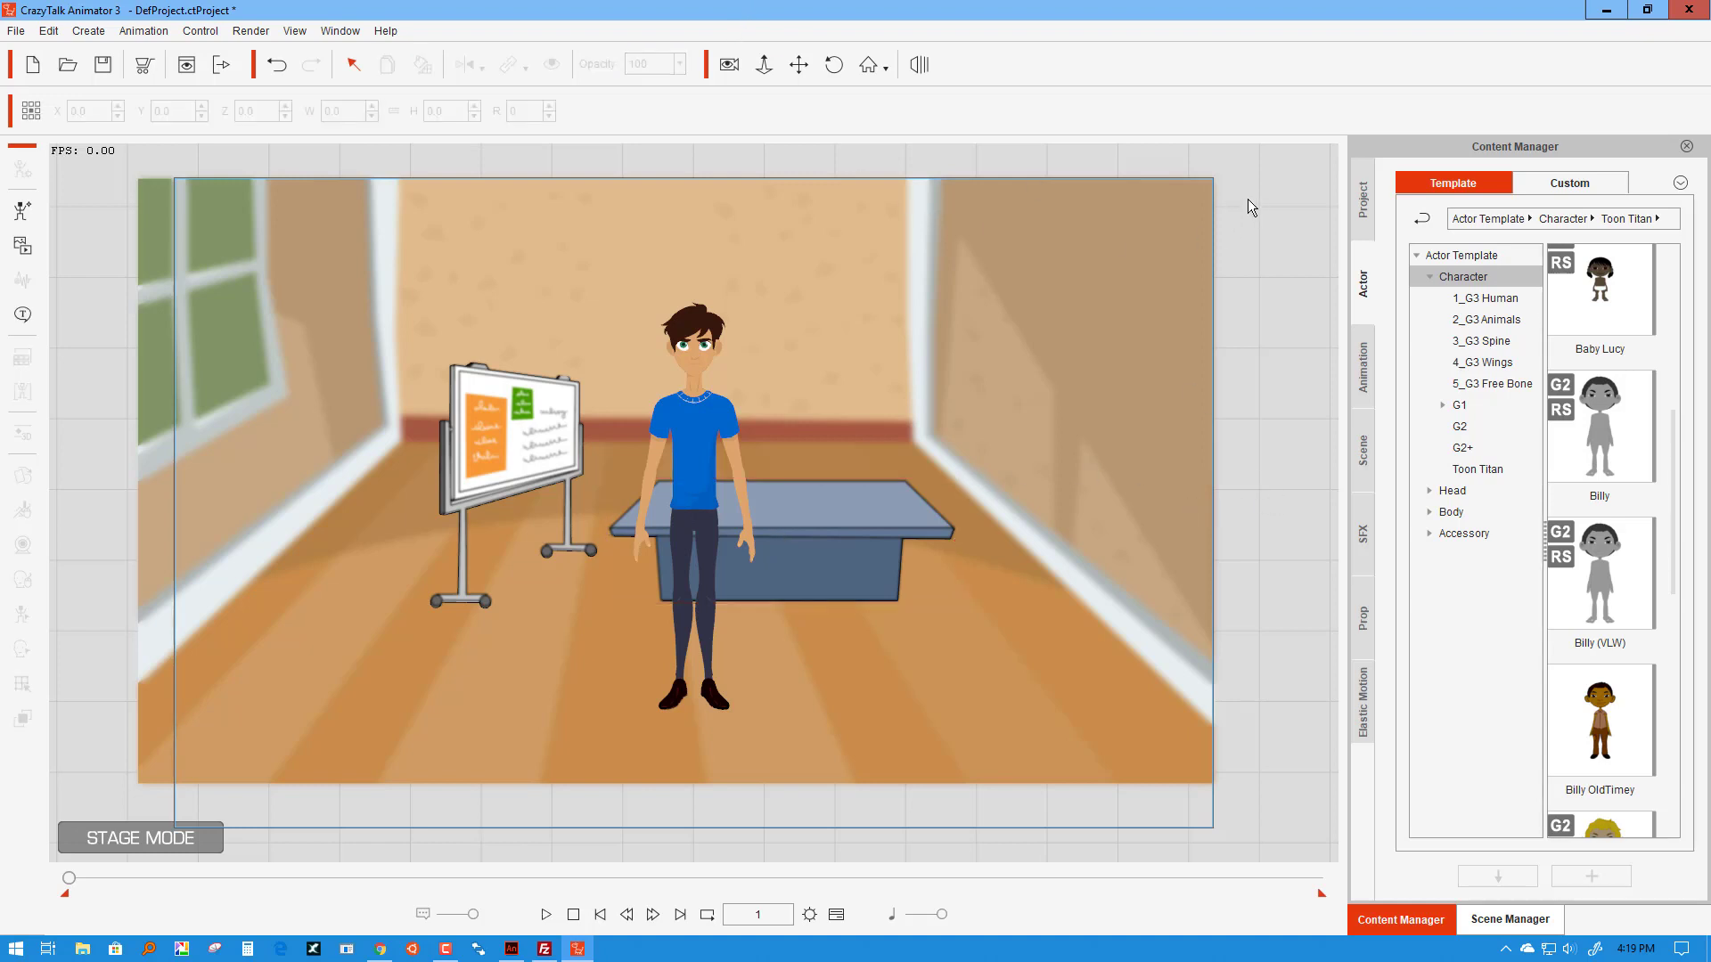
# Step: Switch to camera view and pull the camera back to frame the whole classroom
pyautogui.click(731, 66)
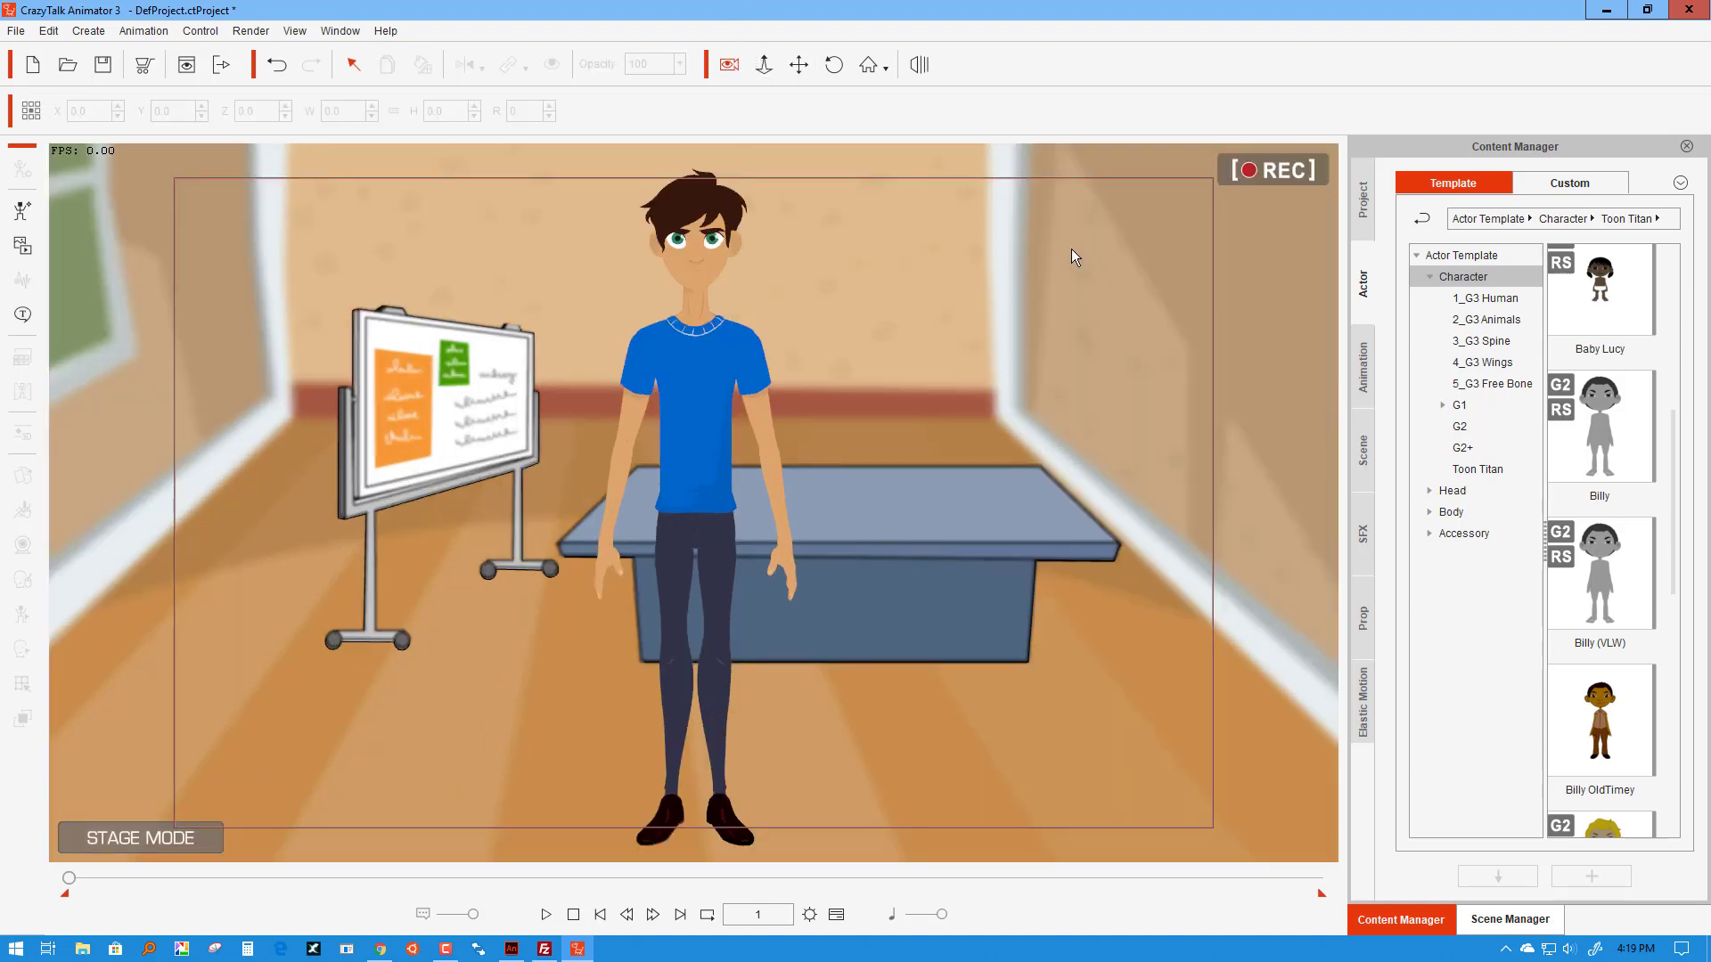
pyautogui.click(798, 64)
pyautogui.moveTo(915, 287); pyautogui.dragTo(942, 321)
pyautogui.scroll(-3, 958, 325)
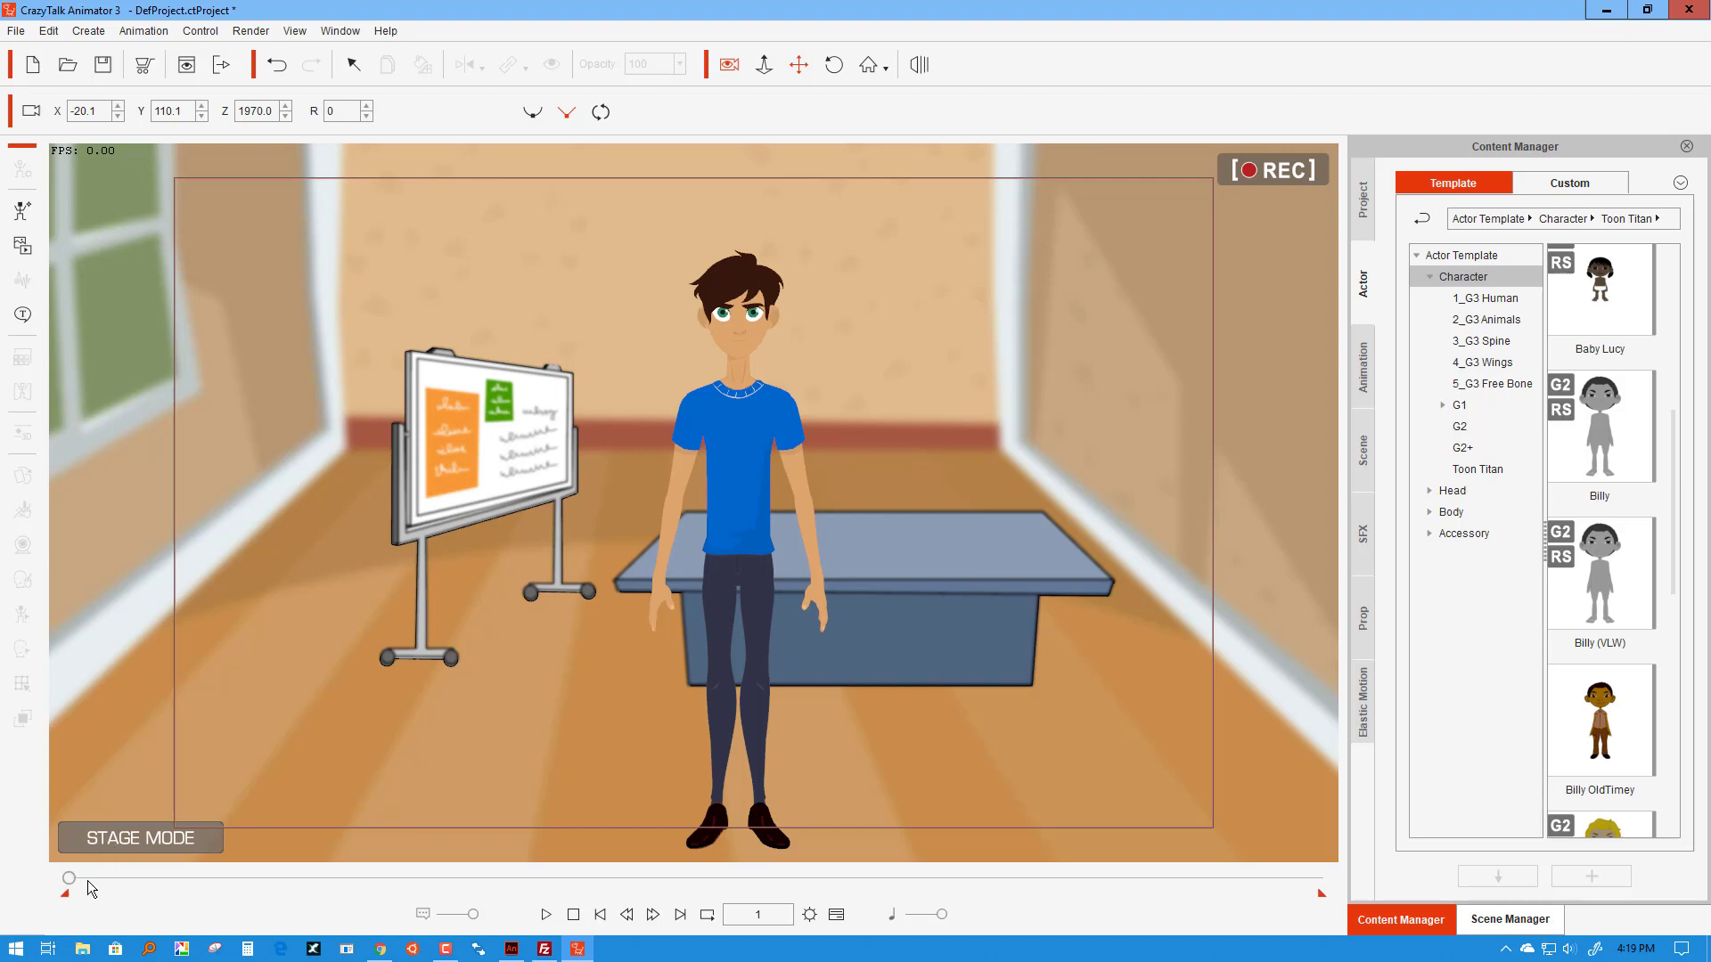
# Step: Set the project's total length to 60 frames in Project Settings
pyautogui.click(810, 915)
pyautogui.moveTo(667, 365); pyautogui.dragTo(595, 361)
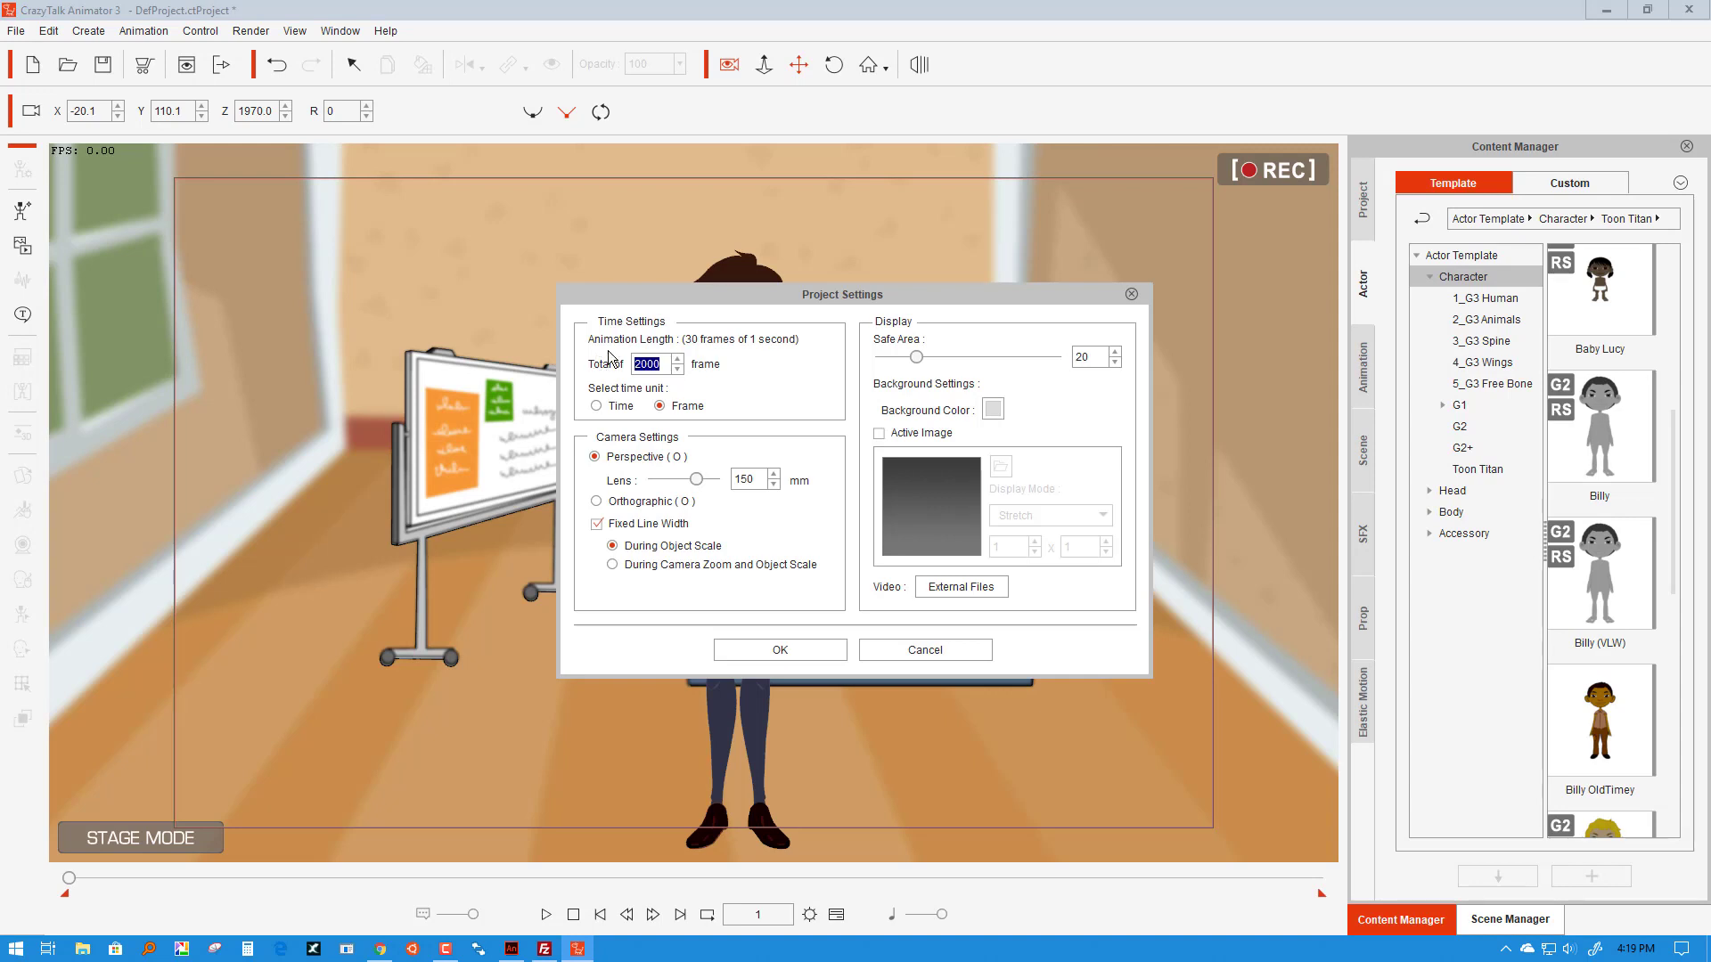
pyautogui.write('60')
pyautogui.click(764, 653)
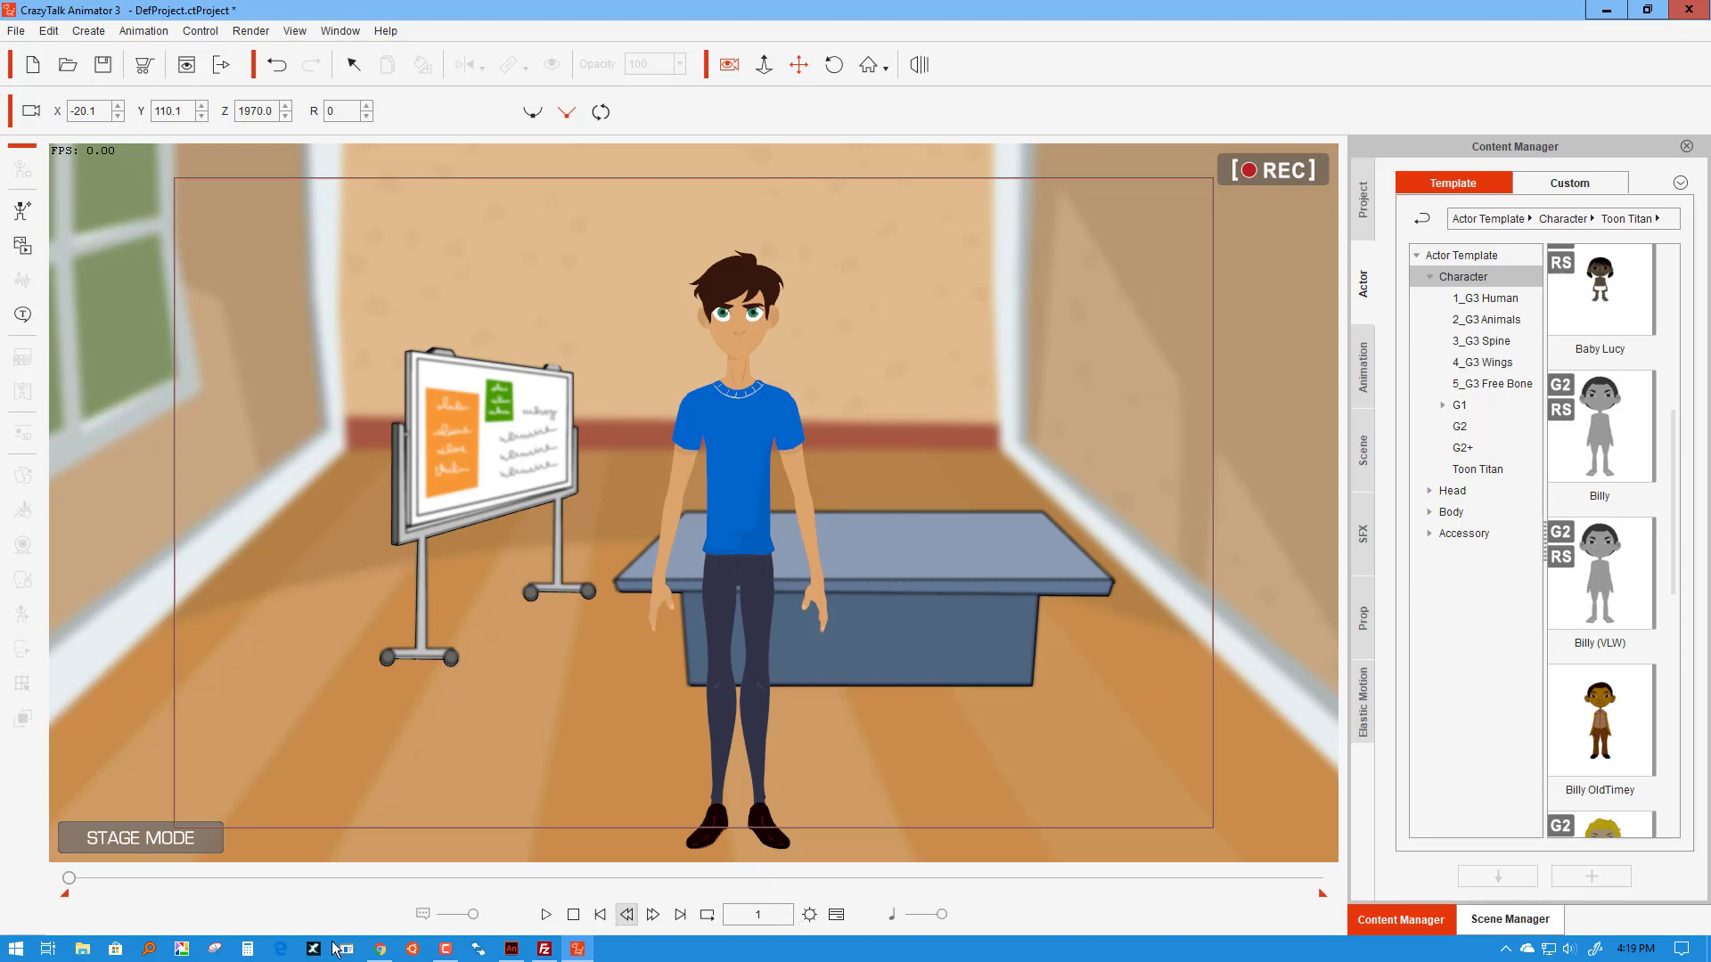
# Step: At frame 60, zoom the camera in and pan up to the character's head
pyautogui.moveTo(69, 878); pyautogui.dragTo(1408, 868)
pyautogui.scroll(4, 877, 430)
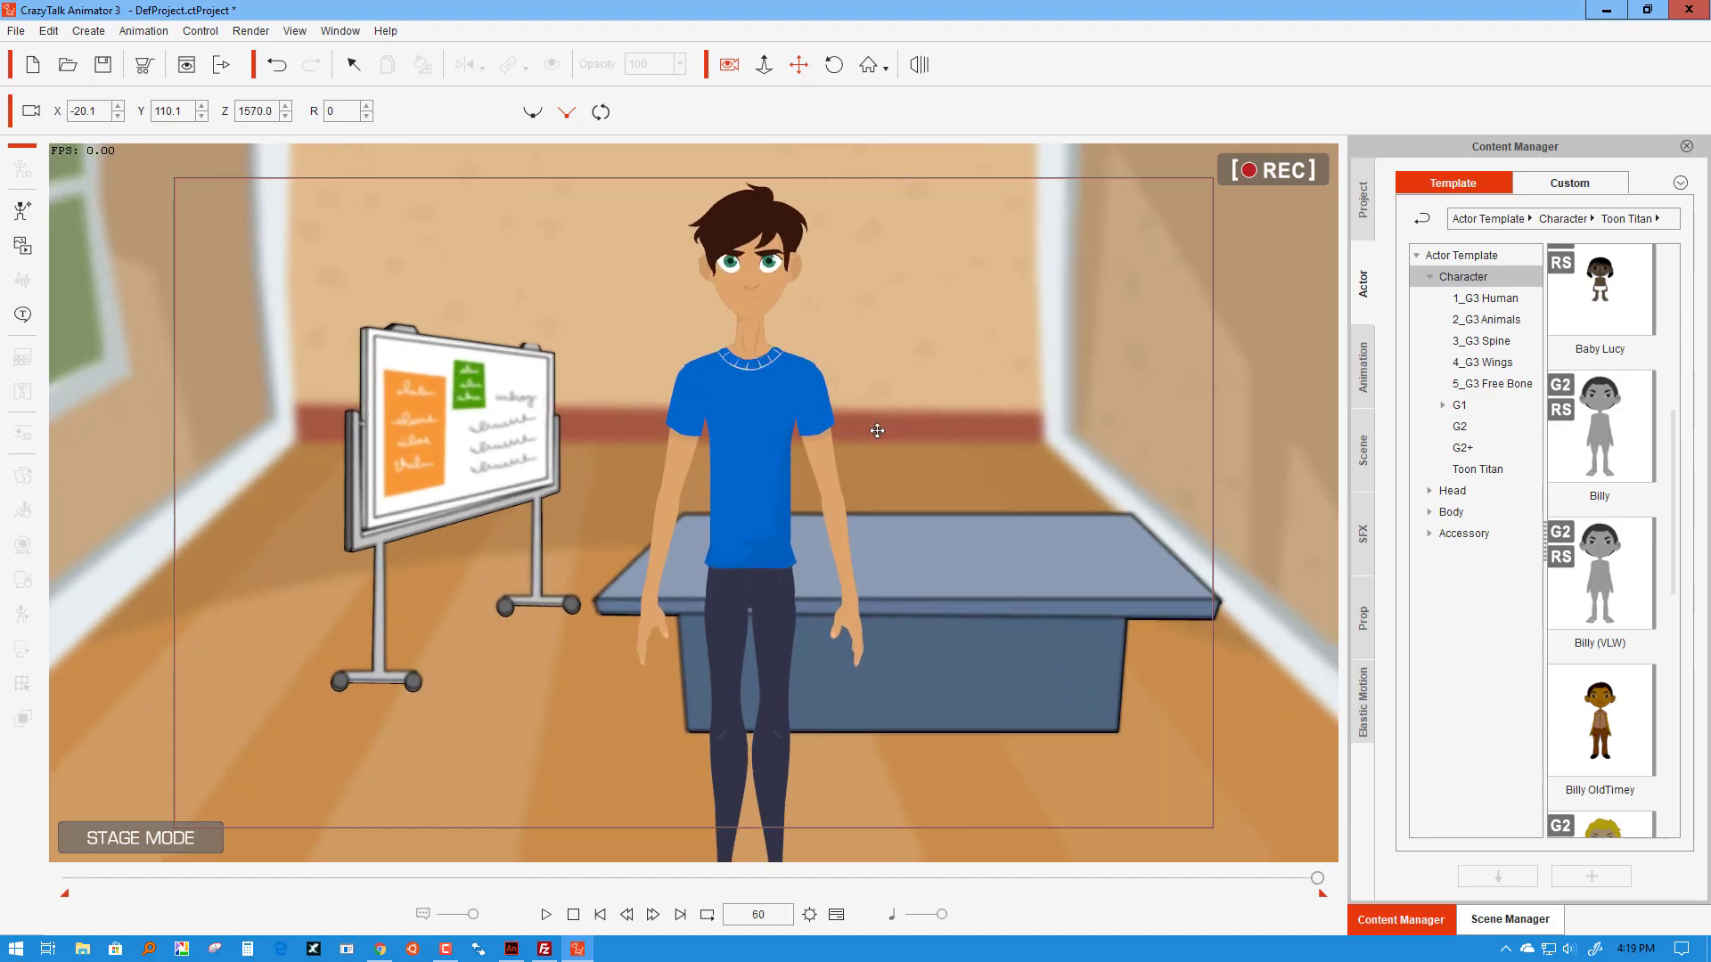
pyautogui.scroll(6, 877, 430)
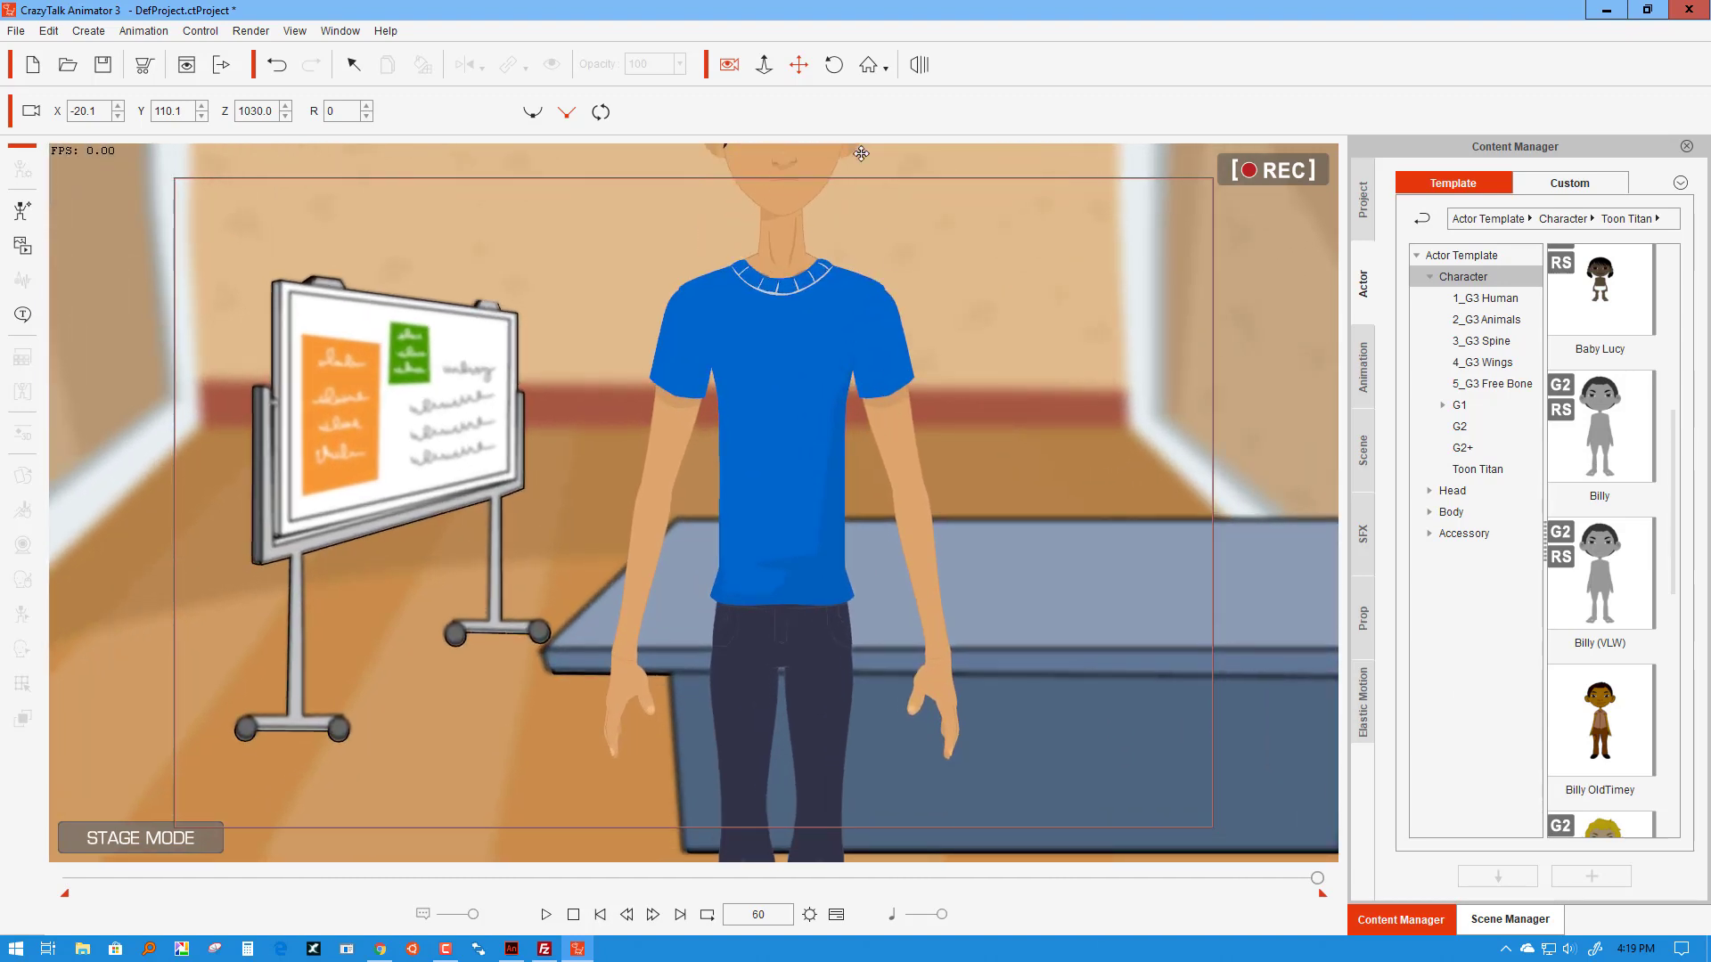
pyautogui.moveTo(966, 300); pyautogui.dragTo(802, 466)
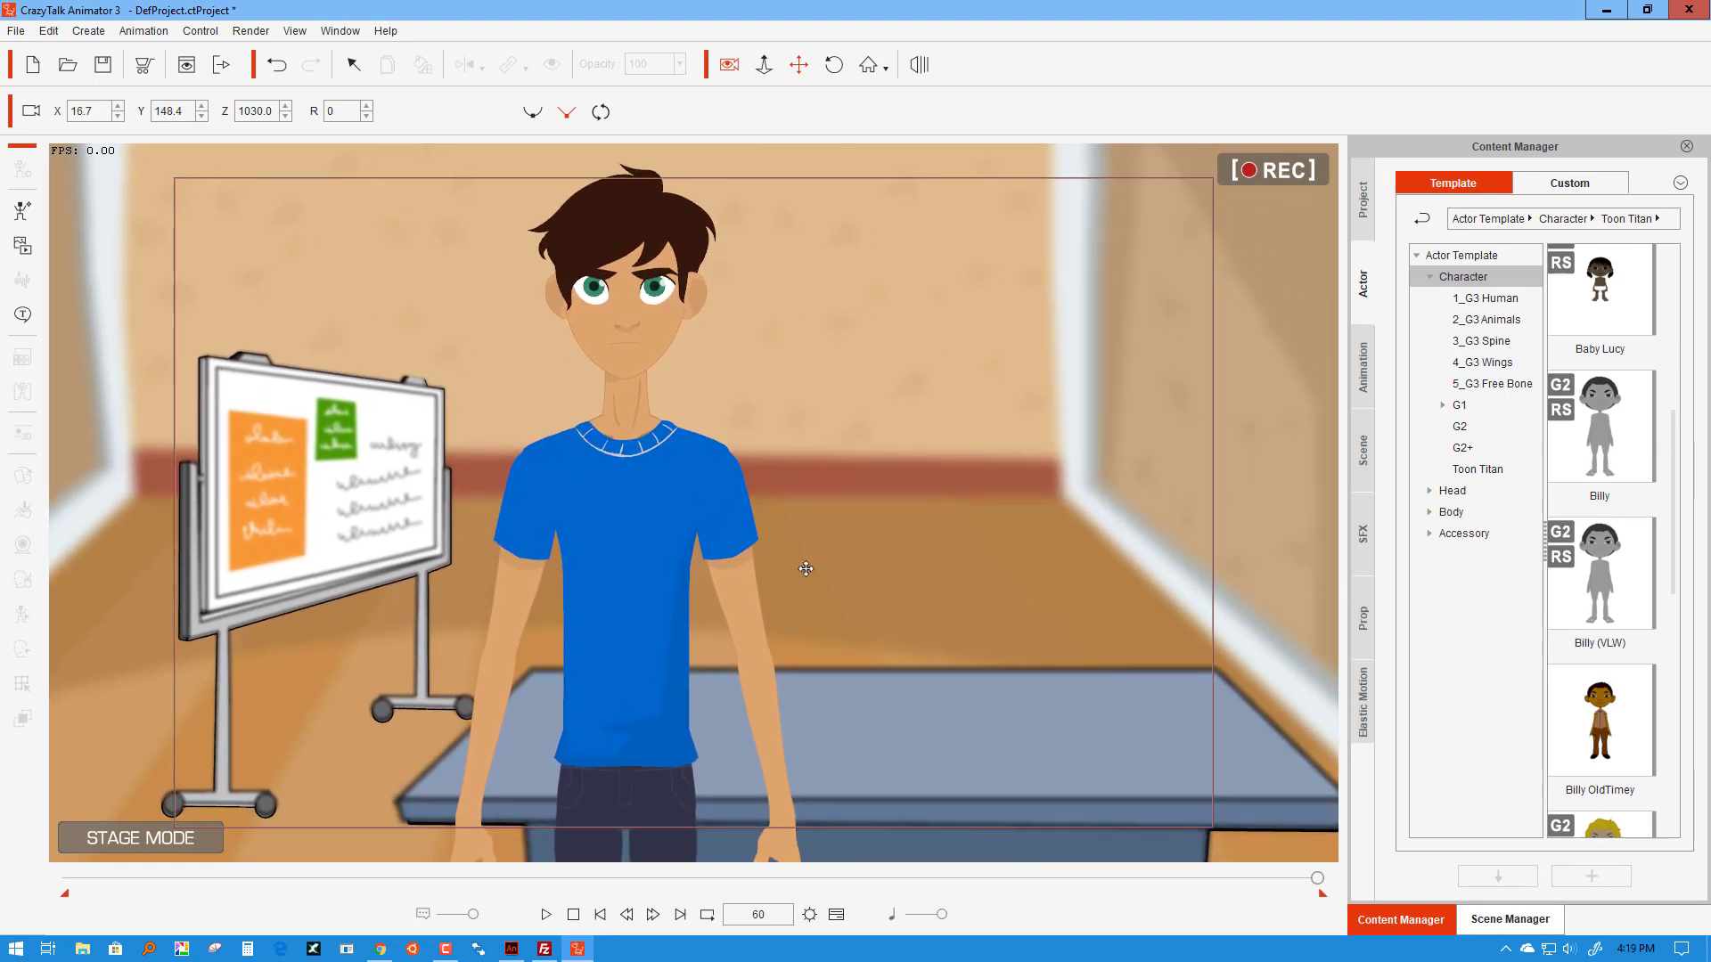
# Step: Play back the camera push-in, then stop and return to the first frame
pyautogui.click(575, 915)
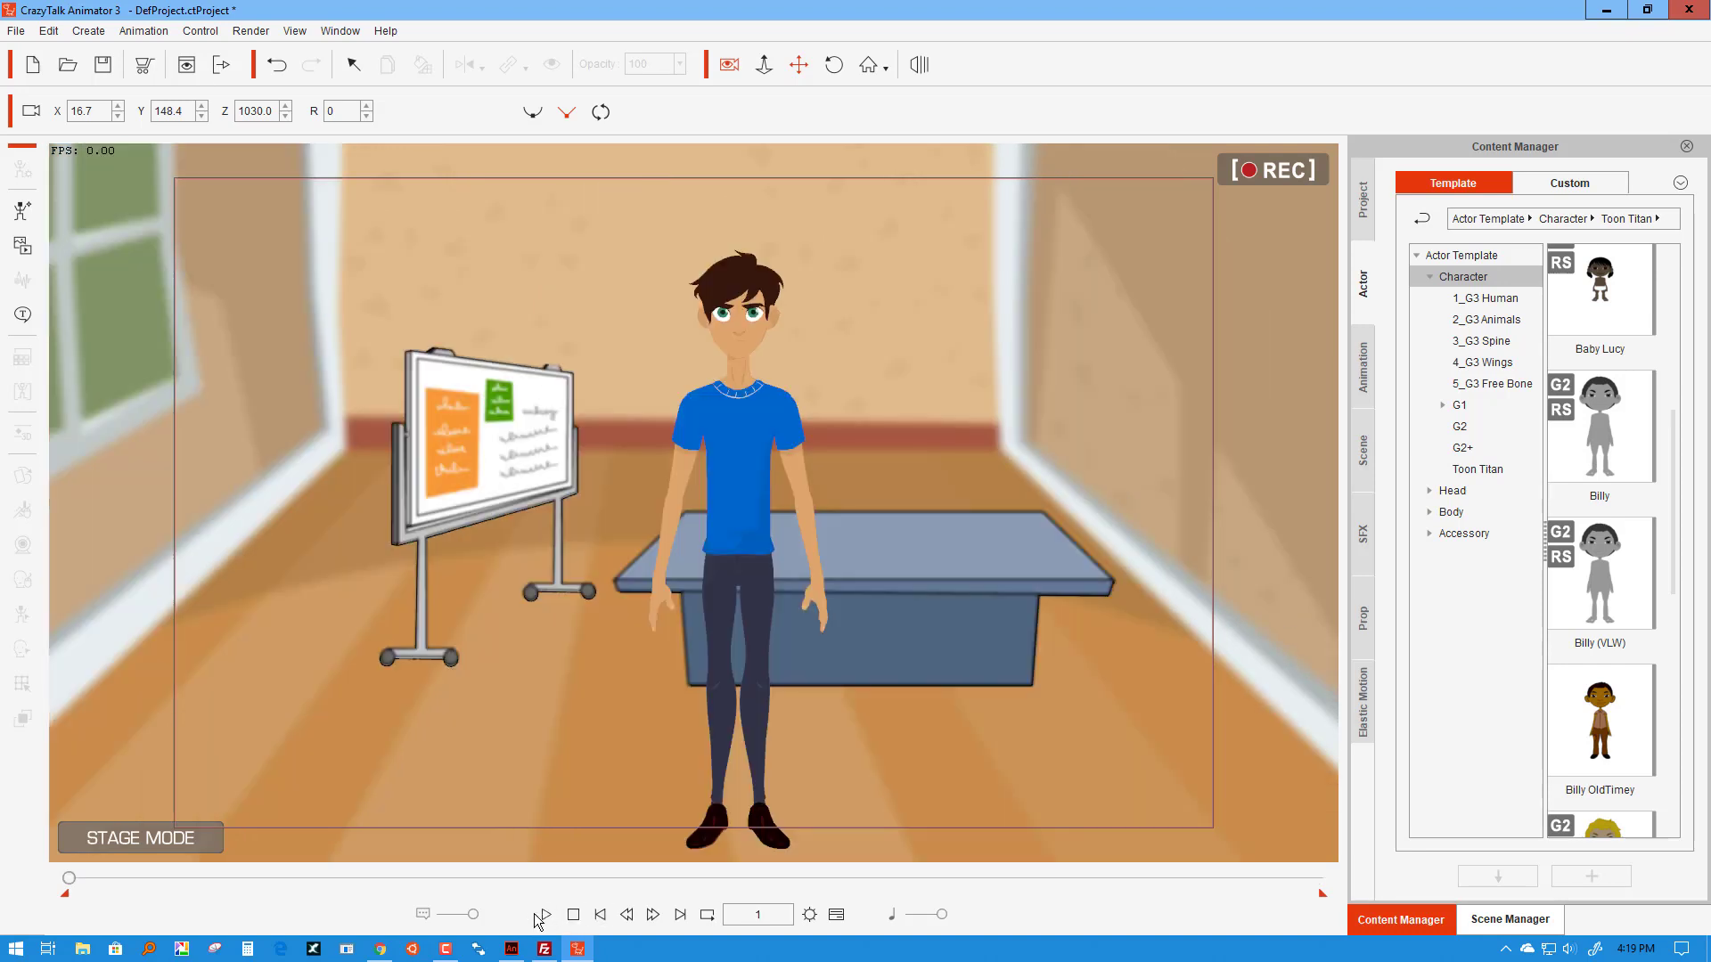
pyautogui.click(545, 915)
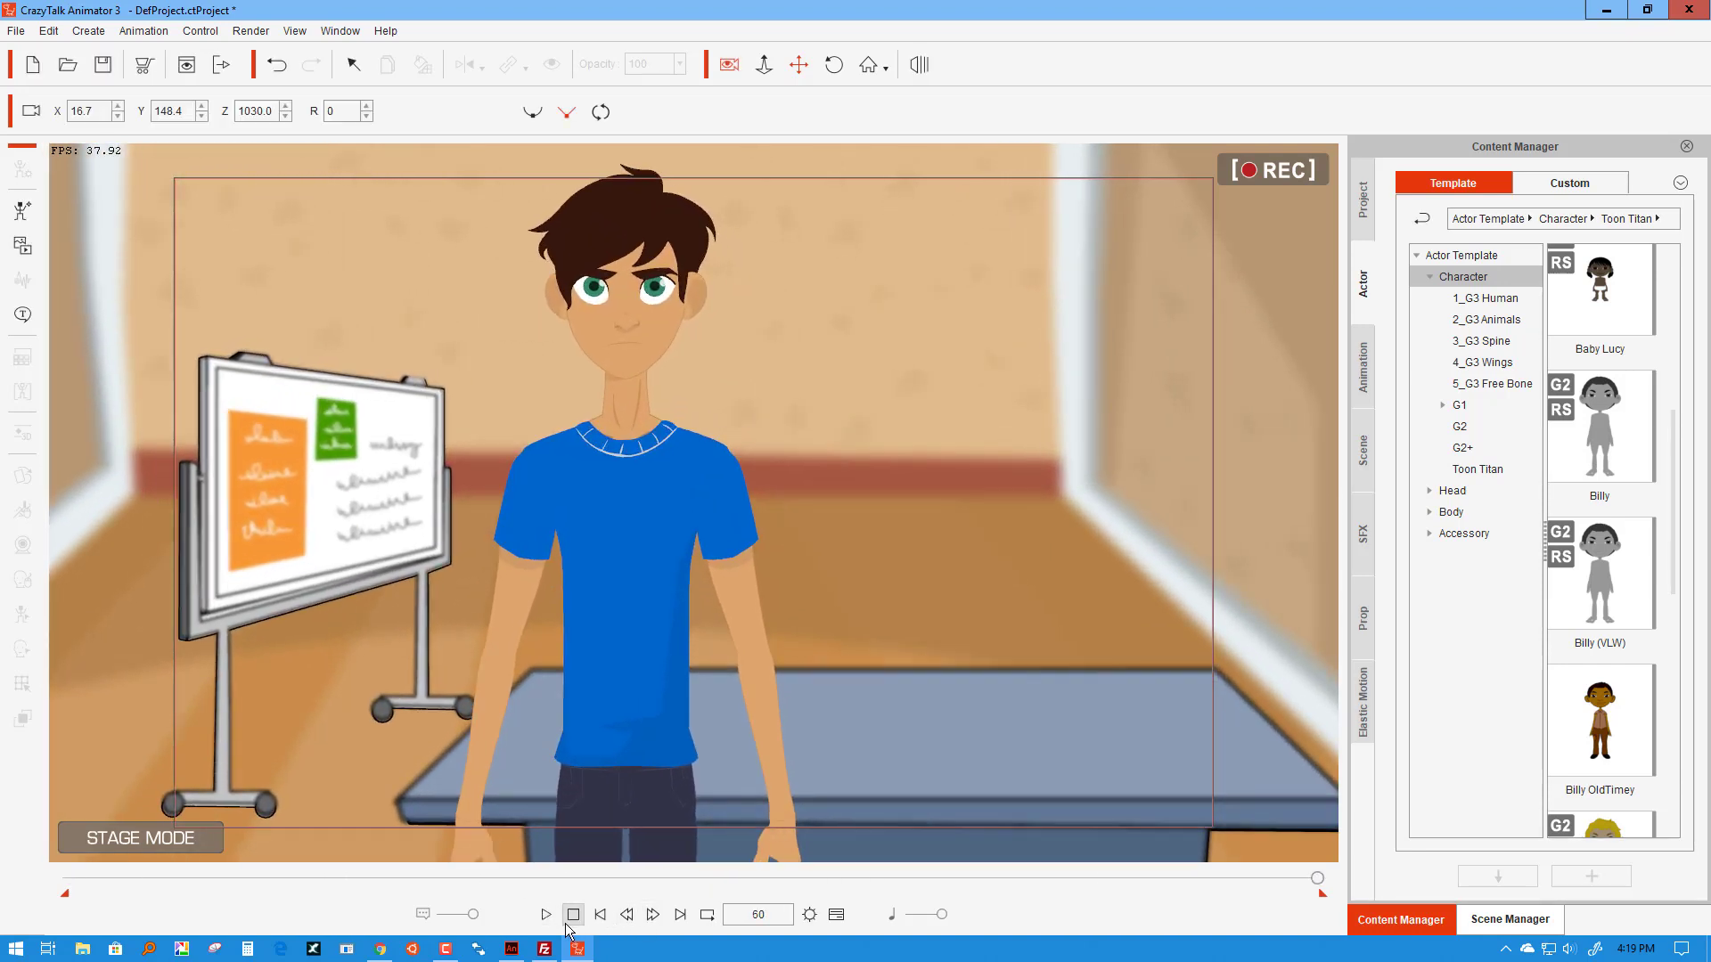
pyautogui.click(573, 916)
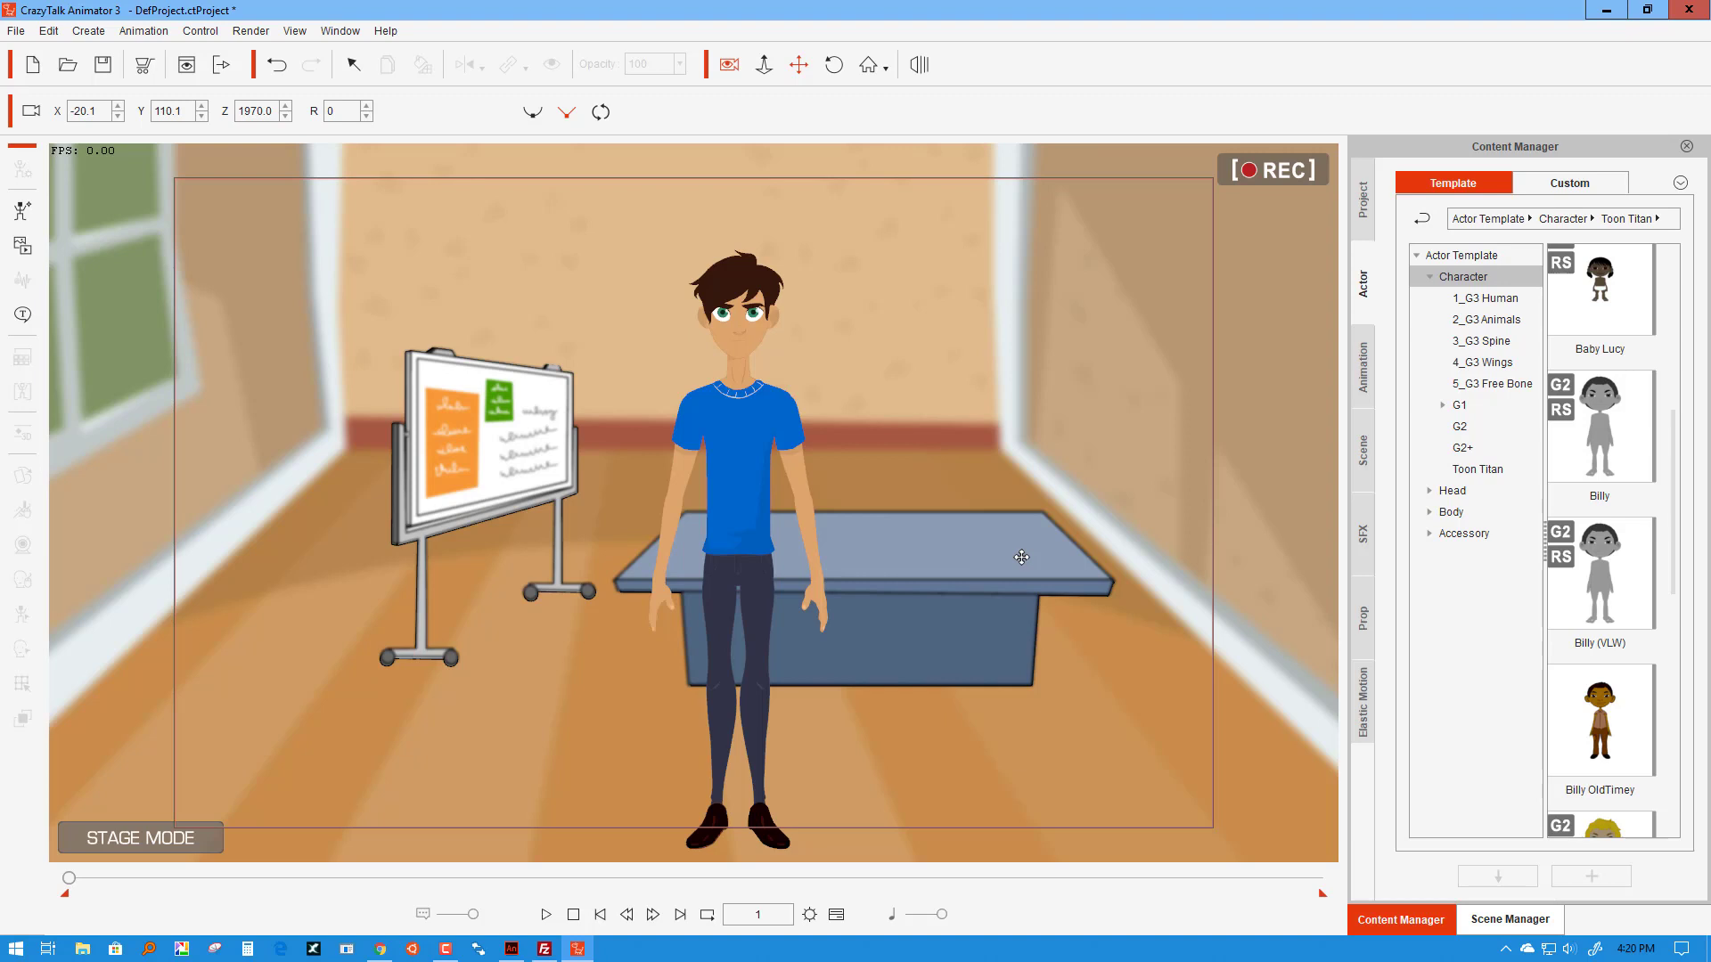
# Step: In the Scene Manager, identify WhiteboardBSide0 and rename it to board-blur
pyautogui.click(1499, 924)
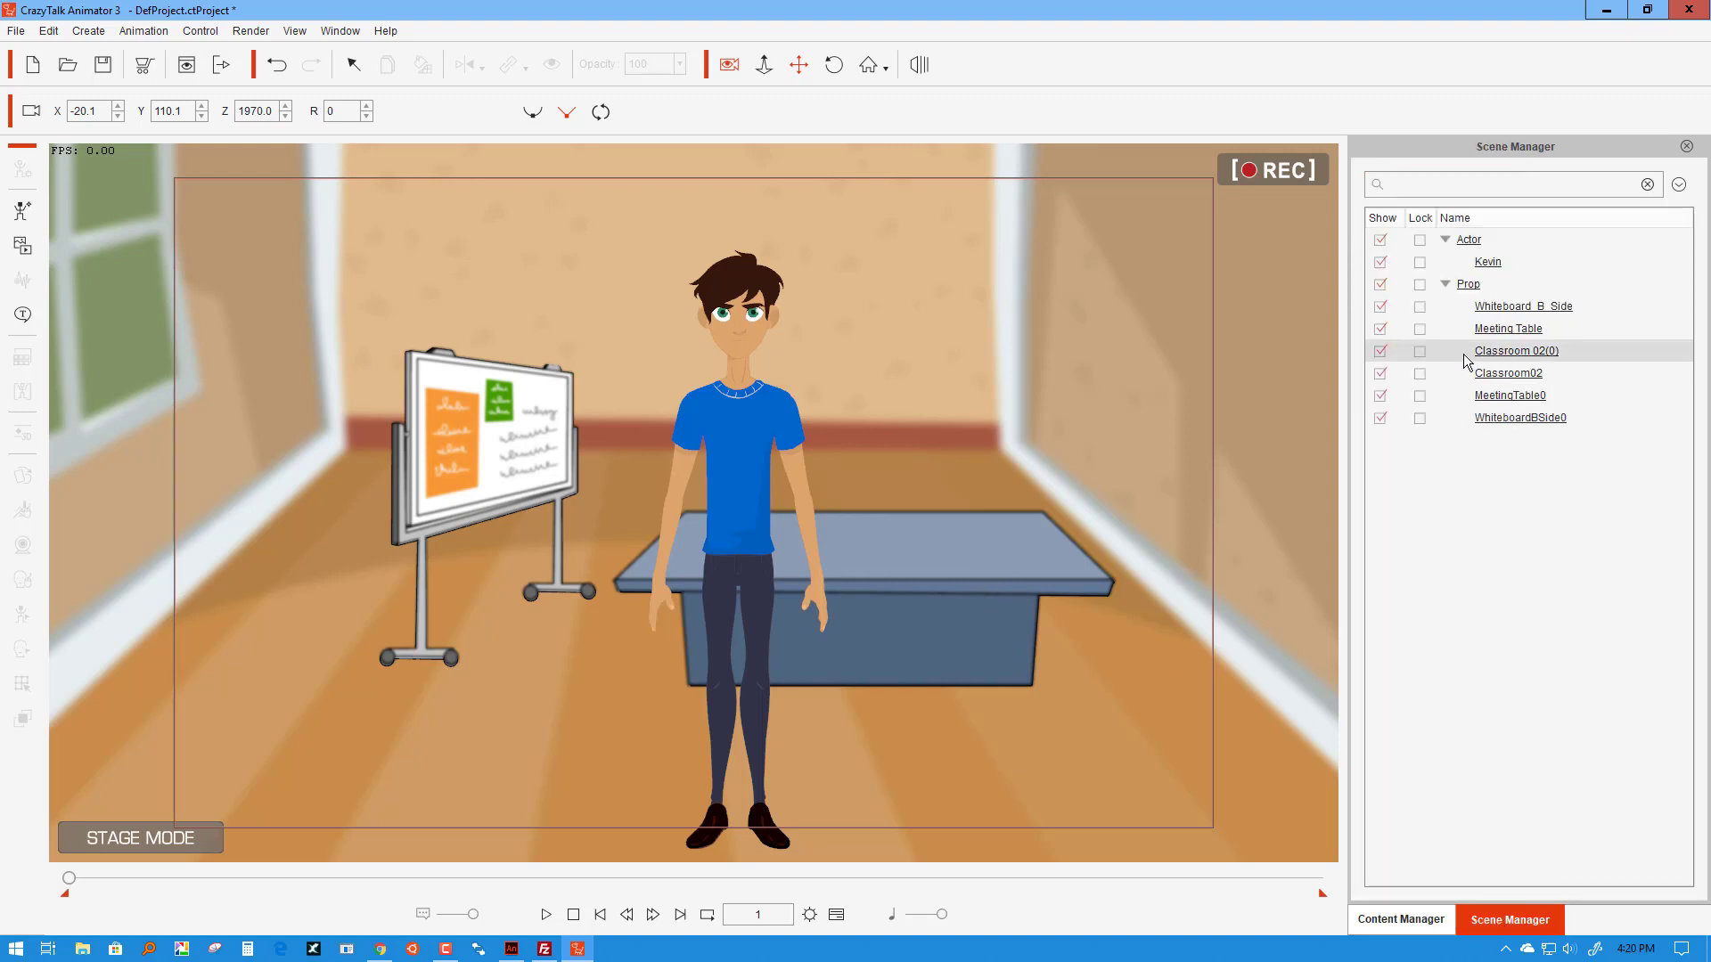
pyautogui.click(1487, 419)
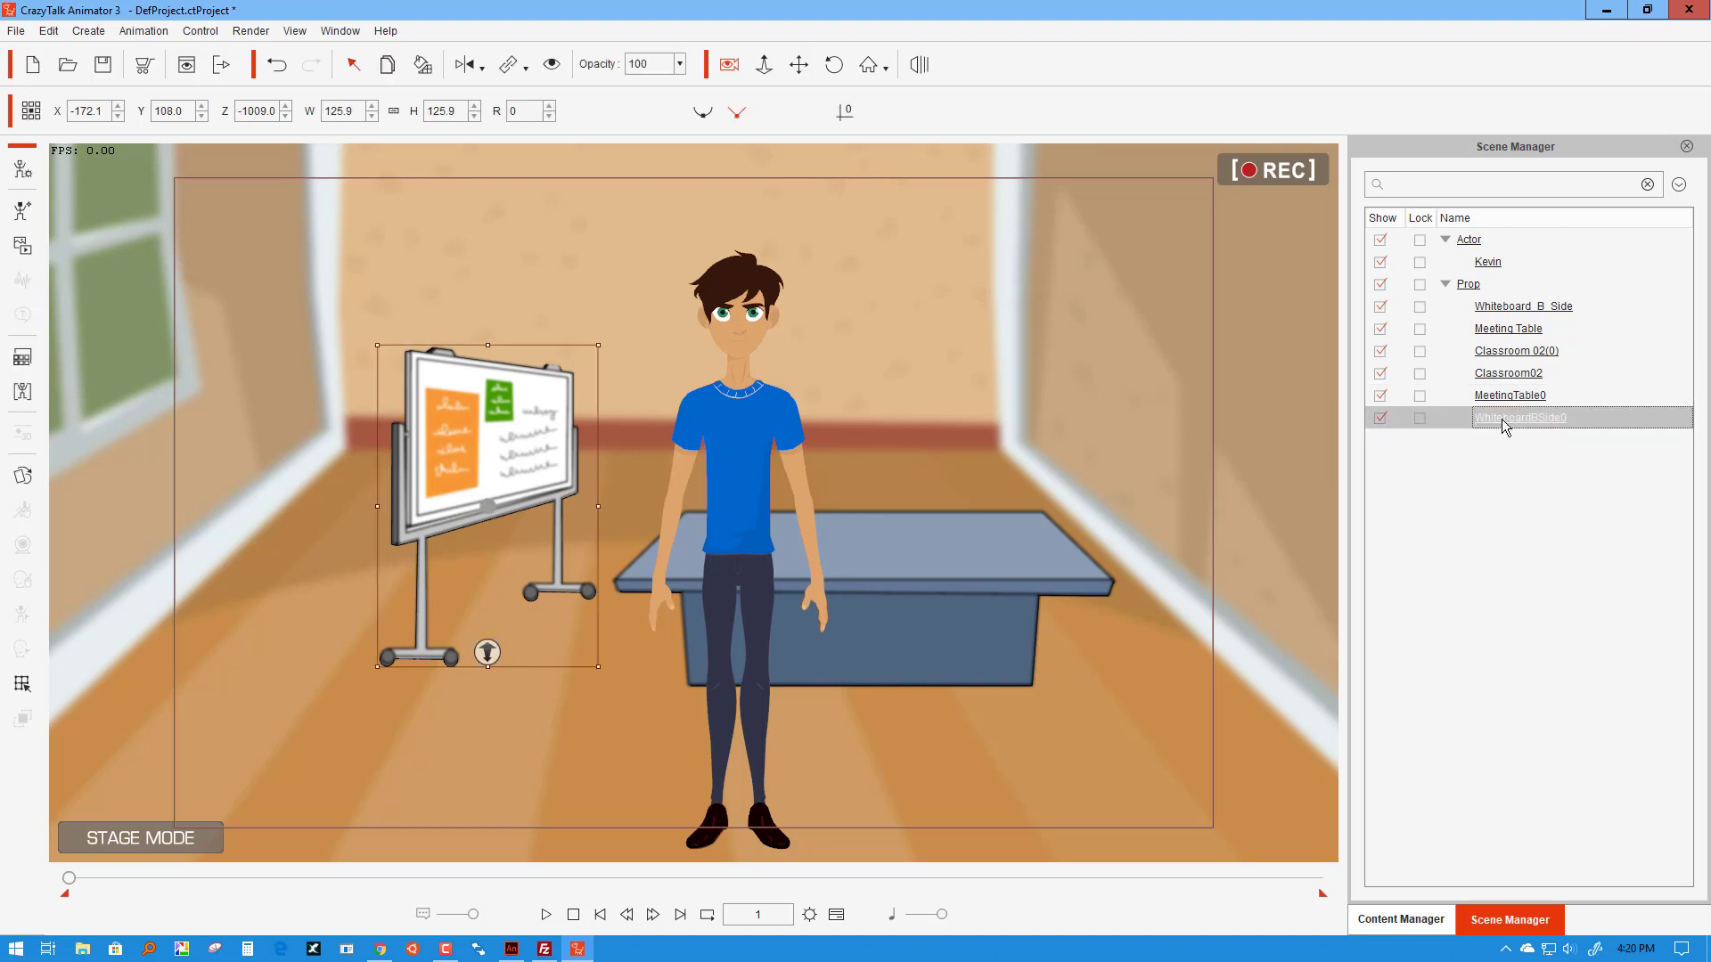
pyautogui.click(1383, 417)
pyautogui.click(1382, 418)
pyautogui.doubleClick(1539, 419)
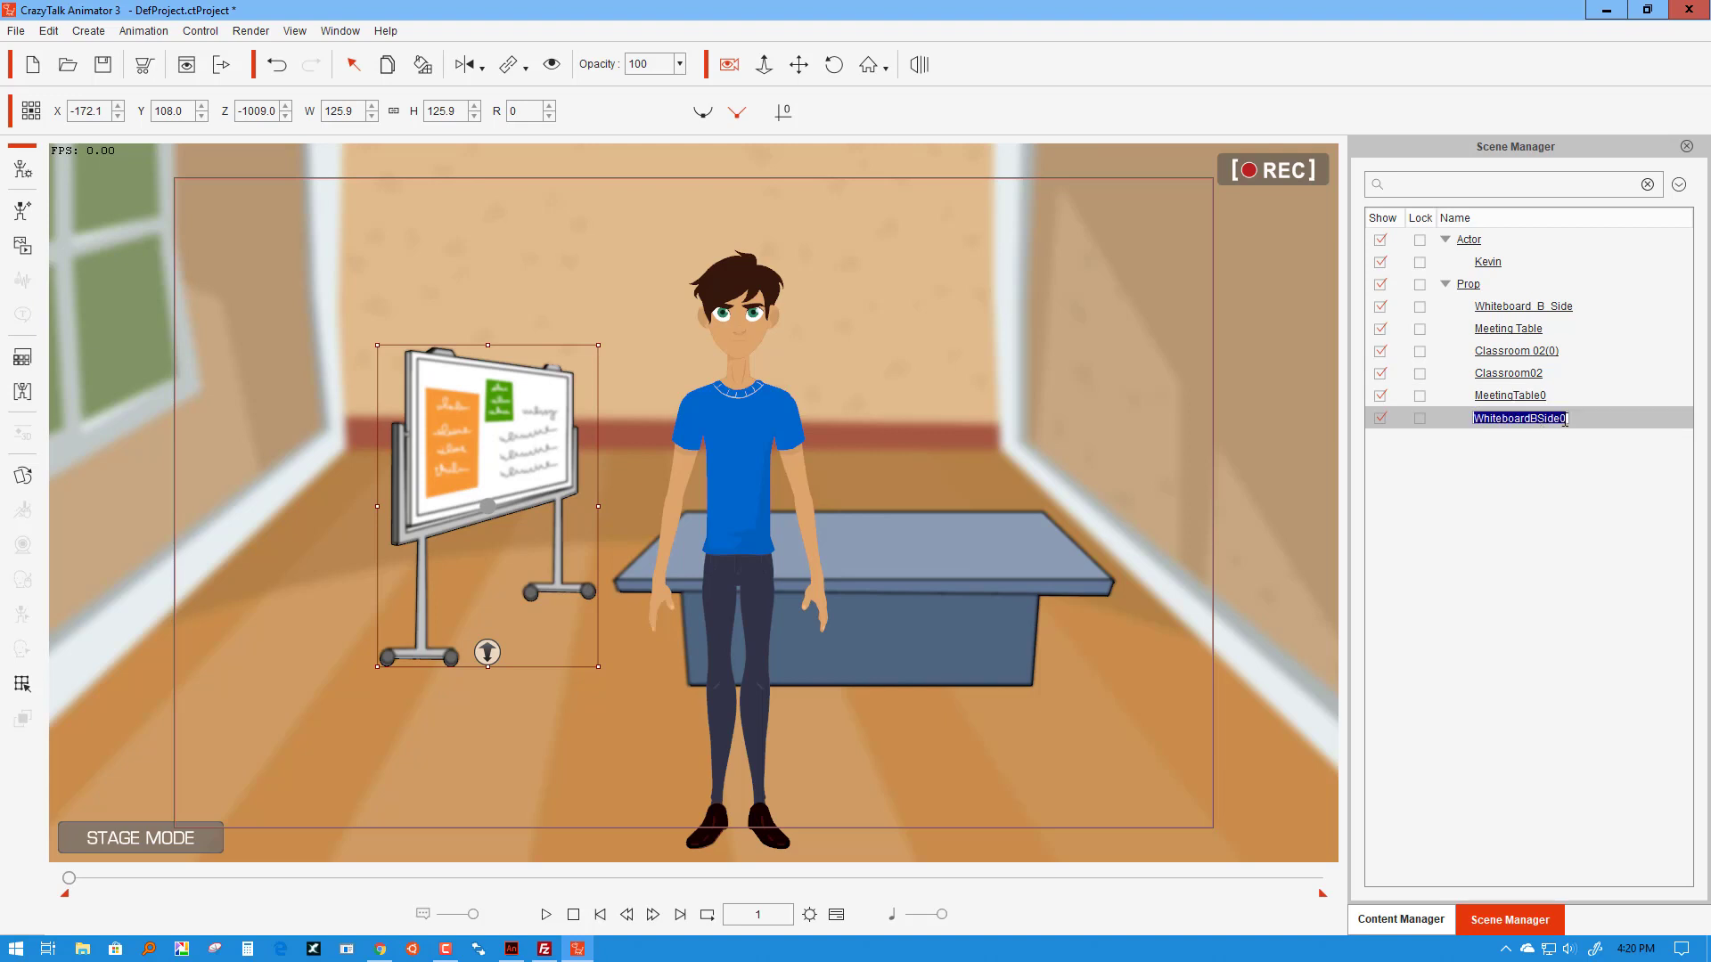
pyautogui.write('board-blur')
pyautogui.press('Return')
# Step: Identify MeetingTable0 and rename it to table-blur
pyautogui.press('Up')
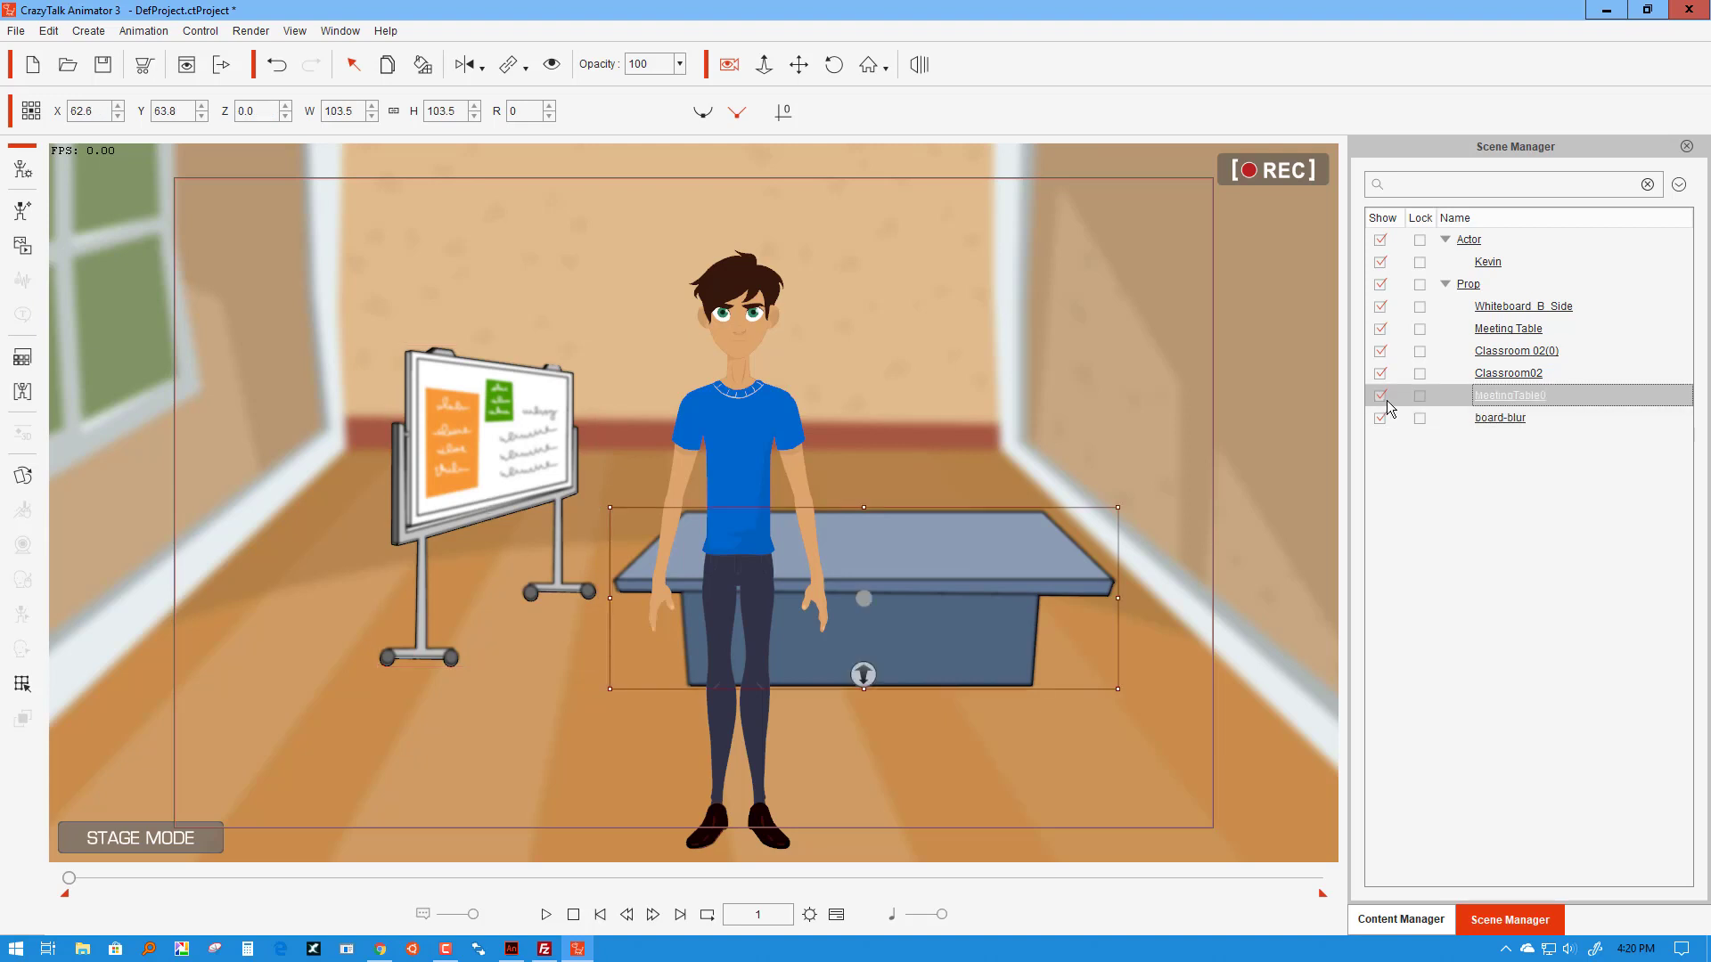
pyautogui.click(1383, 398)
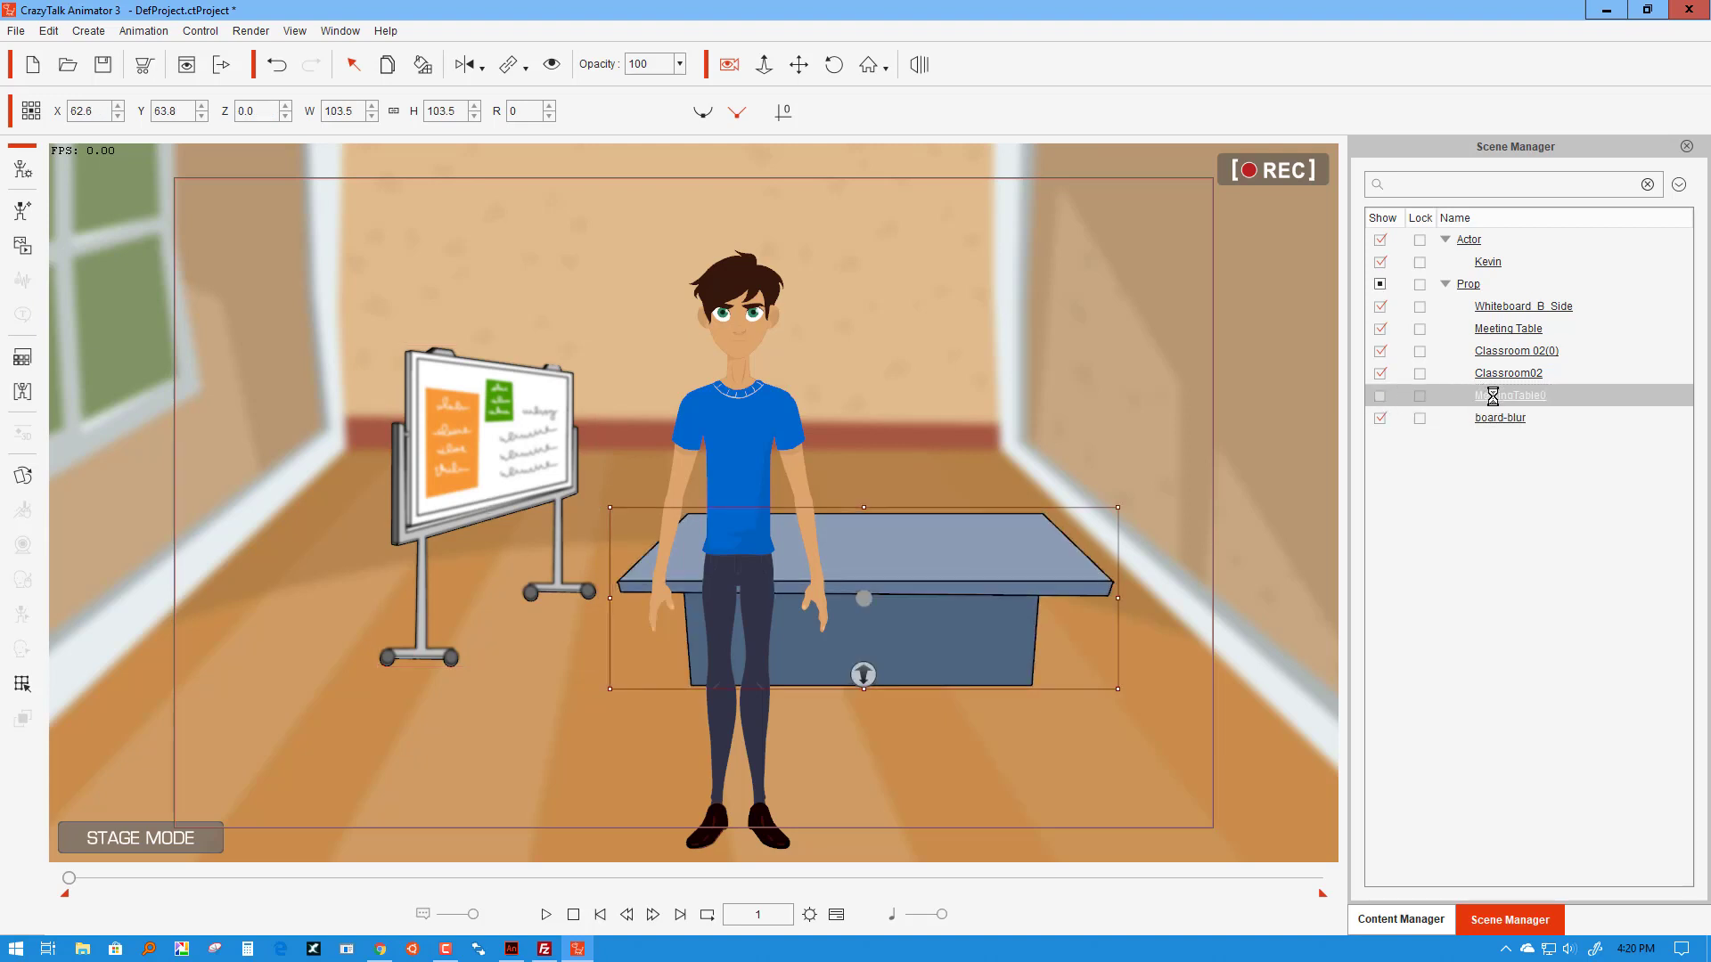
pyautogui.hotkey('ctrl', 'z')
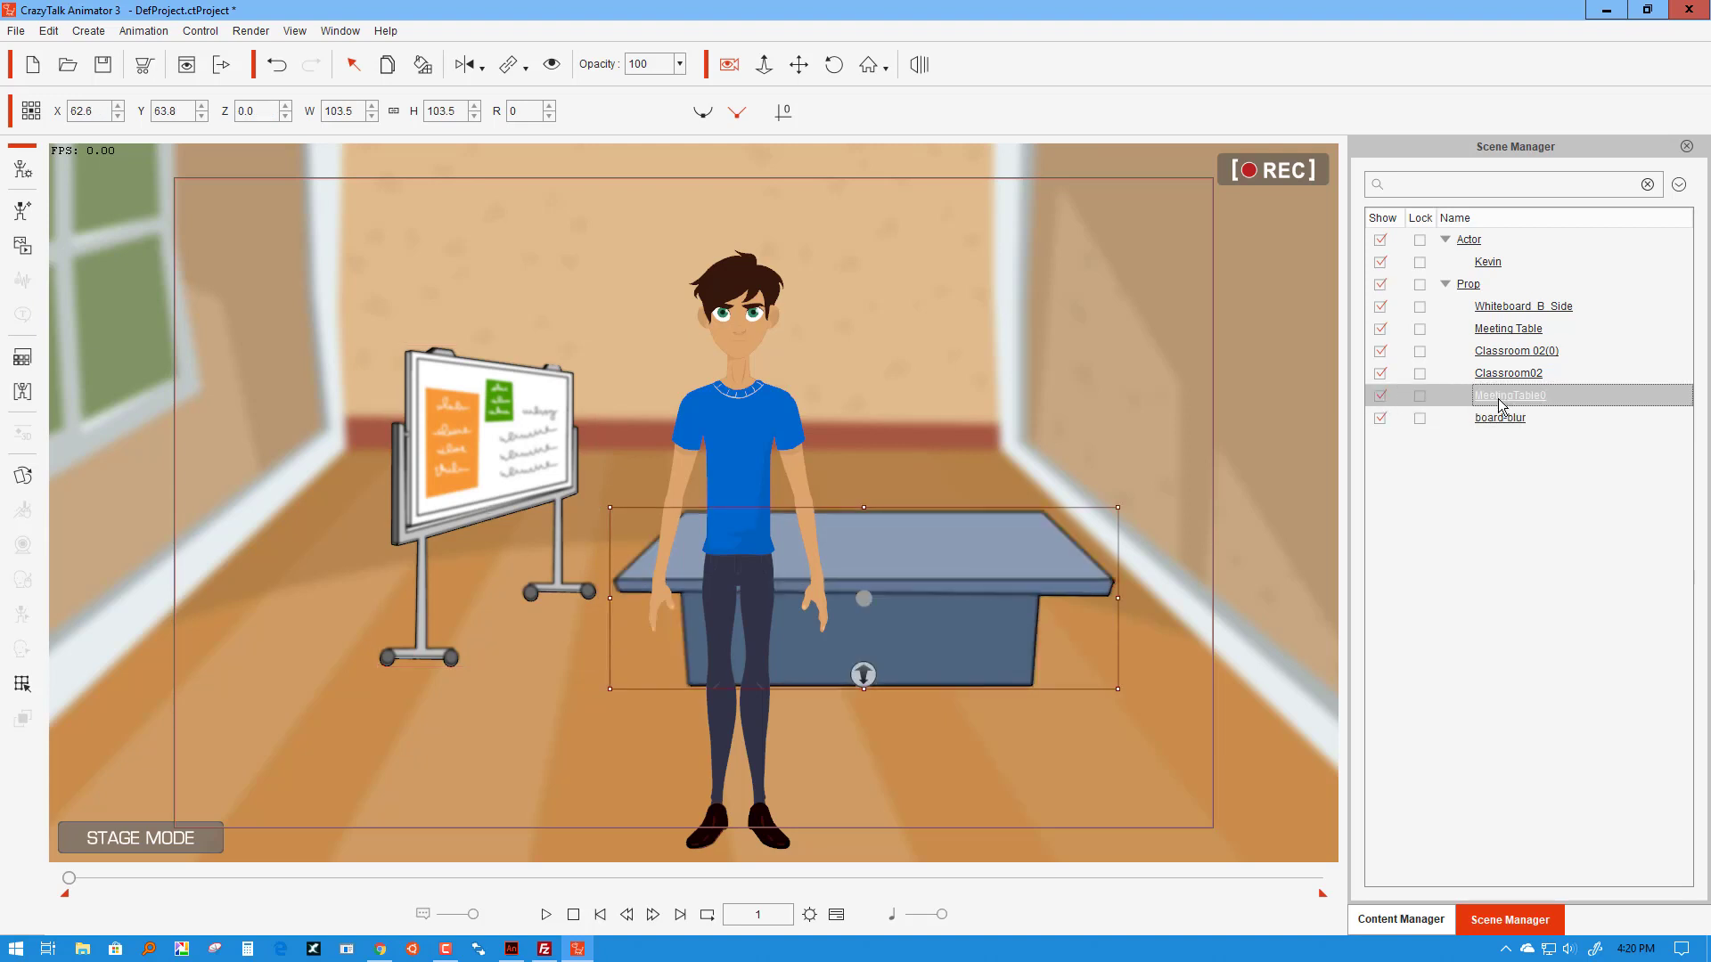
pyautogui.click(1503, 397)
pyautogui.write('table-blur')
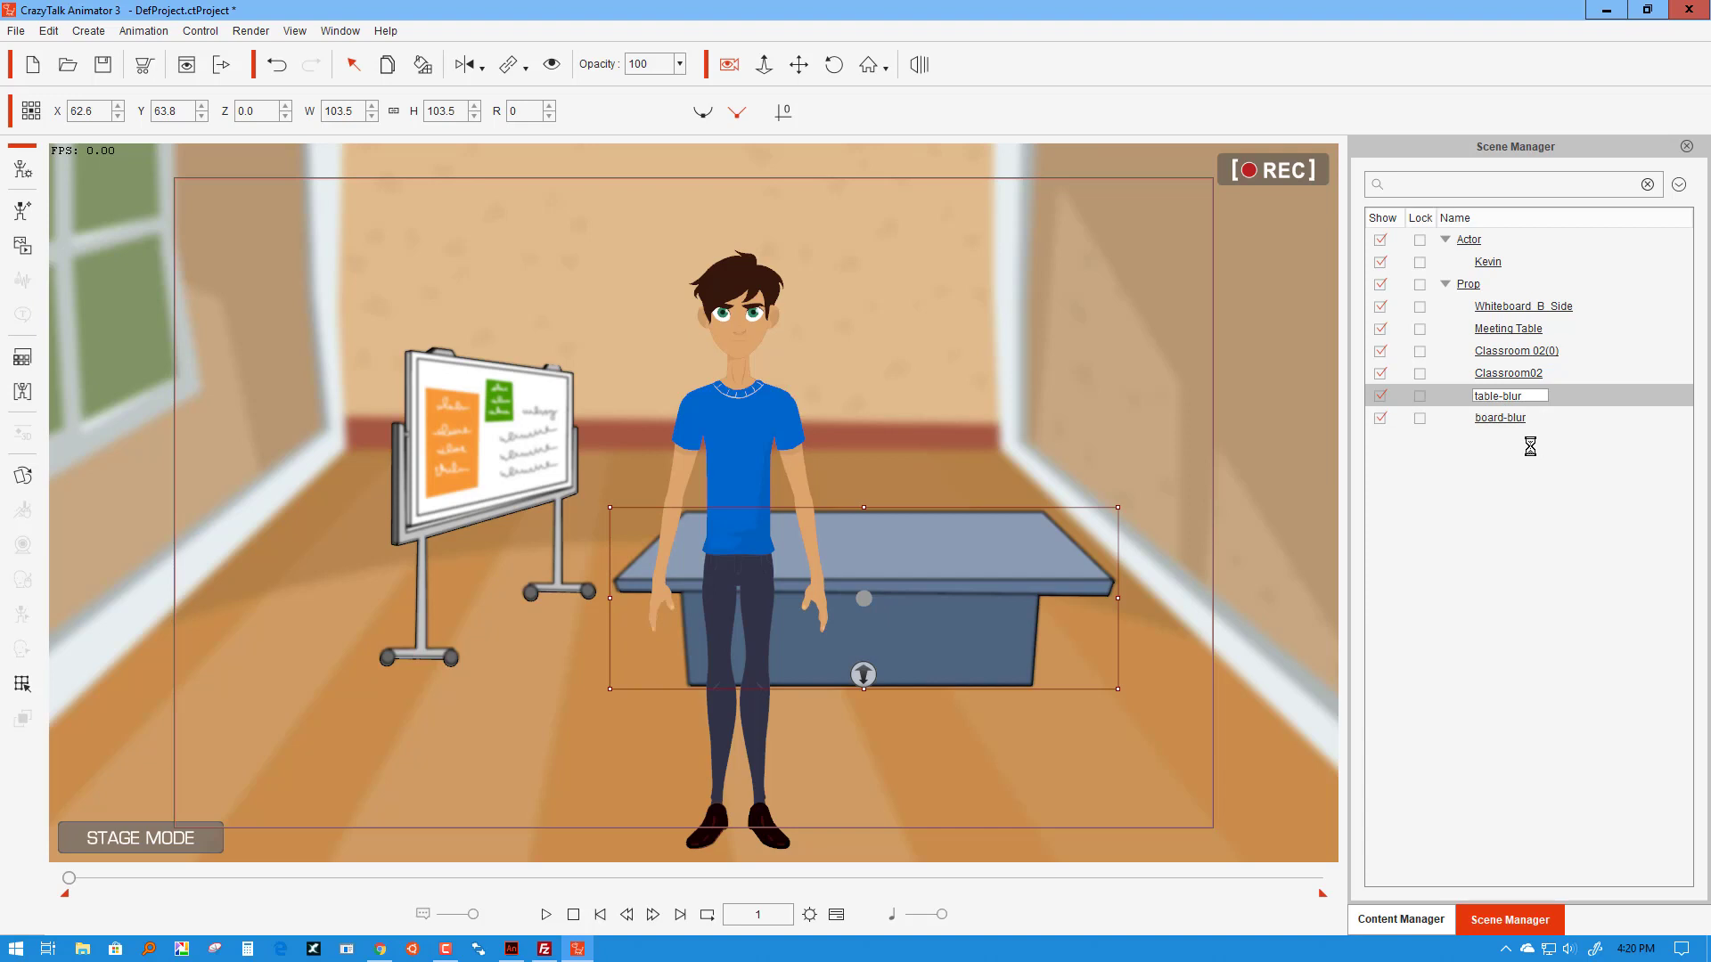
pyautogui.press('Return')
# Step: Identify the Classroom02 background and rename it to bg-blur
pyautogui.click(1520, 375)
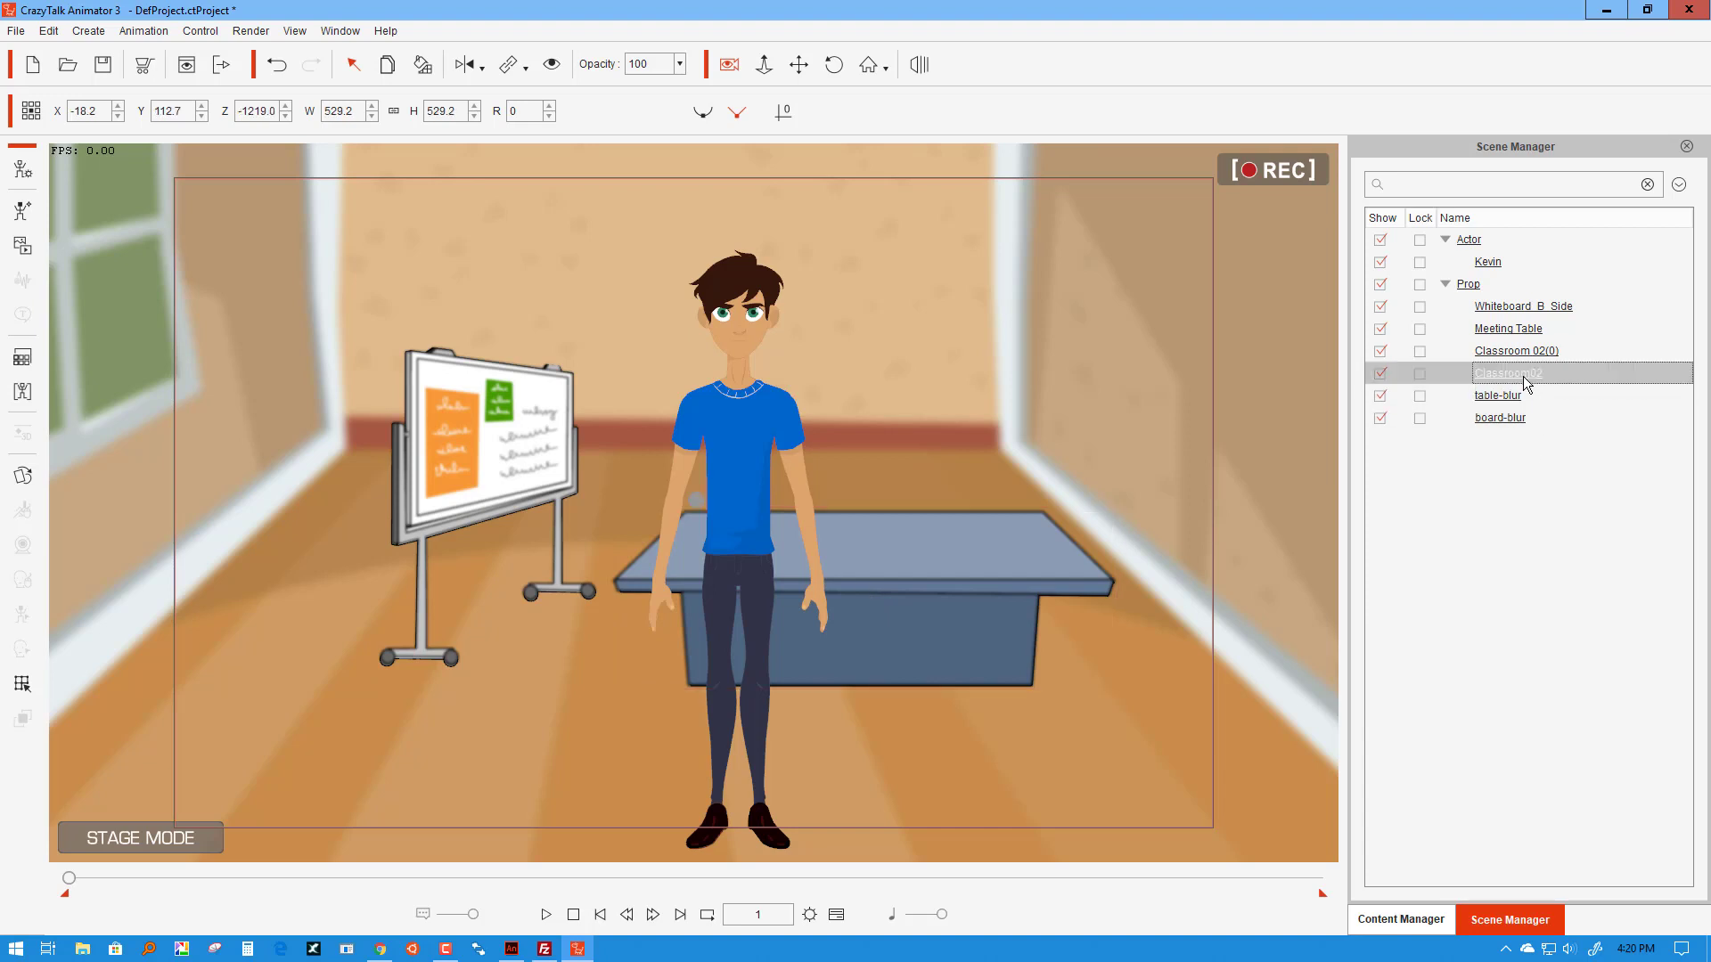
pyautogui.click(1379, 375)
pyautogui.click(1379, 374)
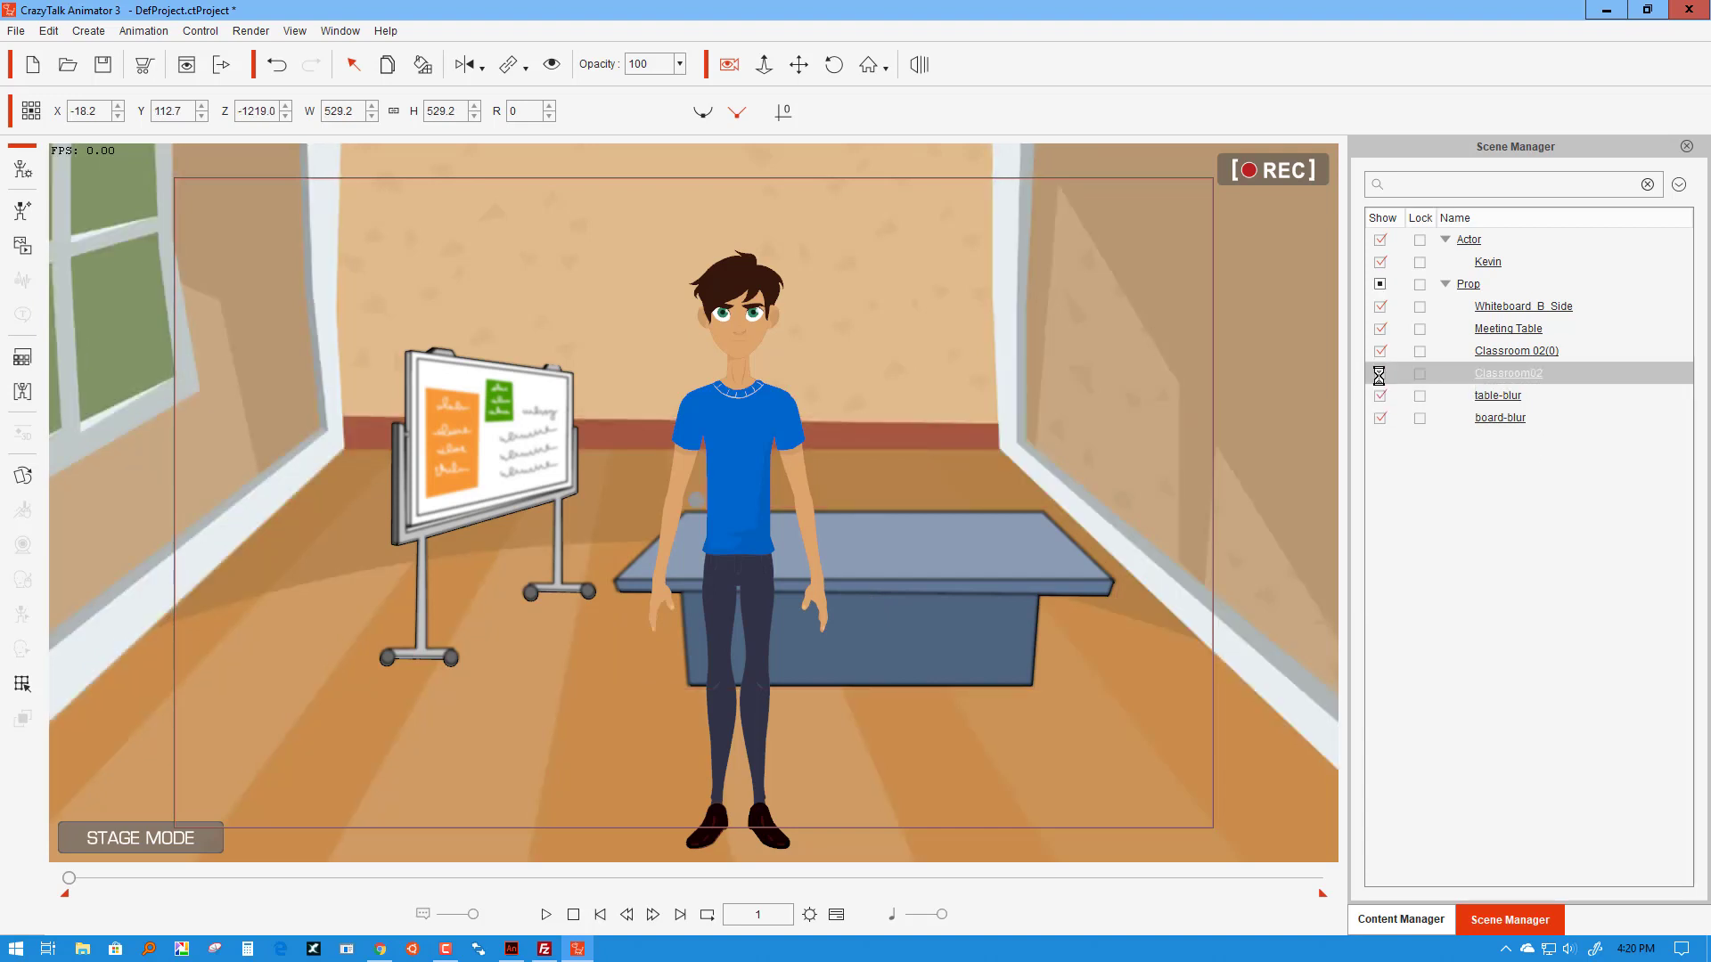
pyautogui.click(1498, 384)
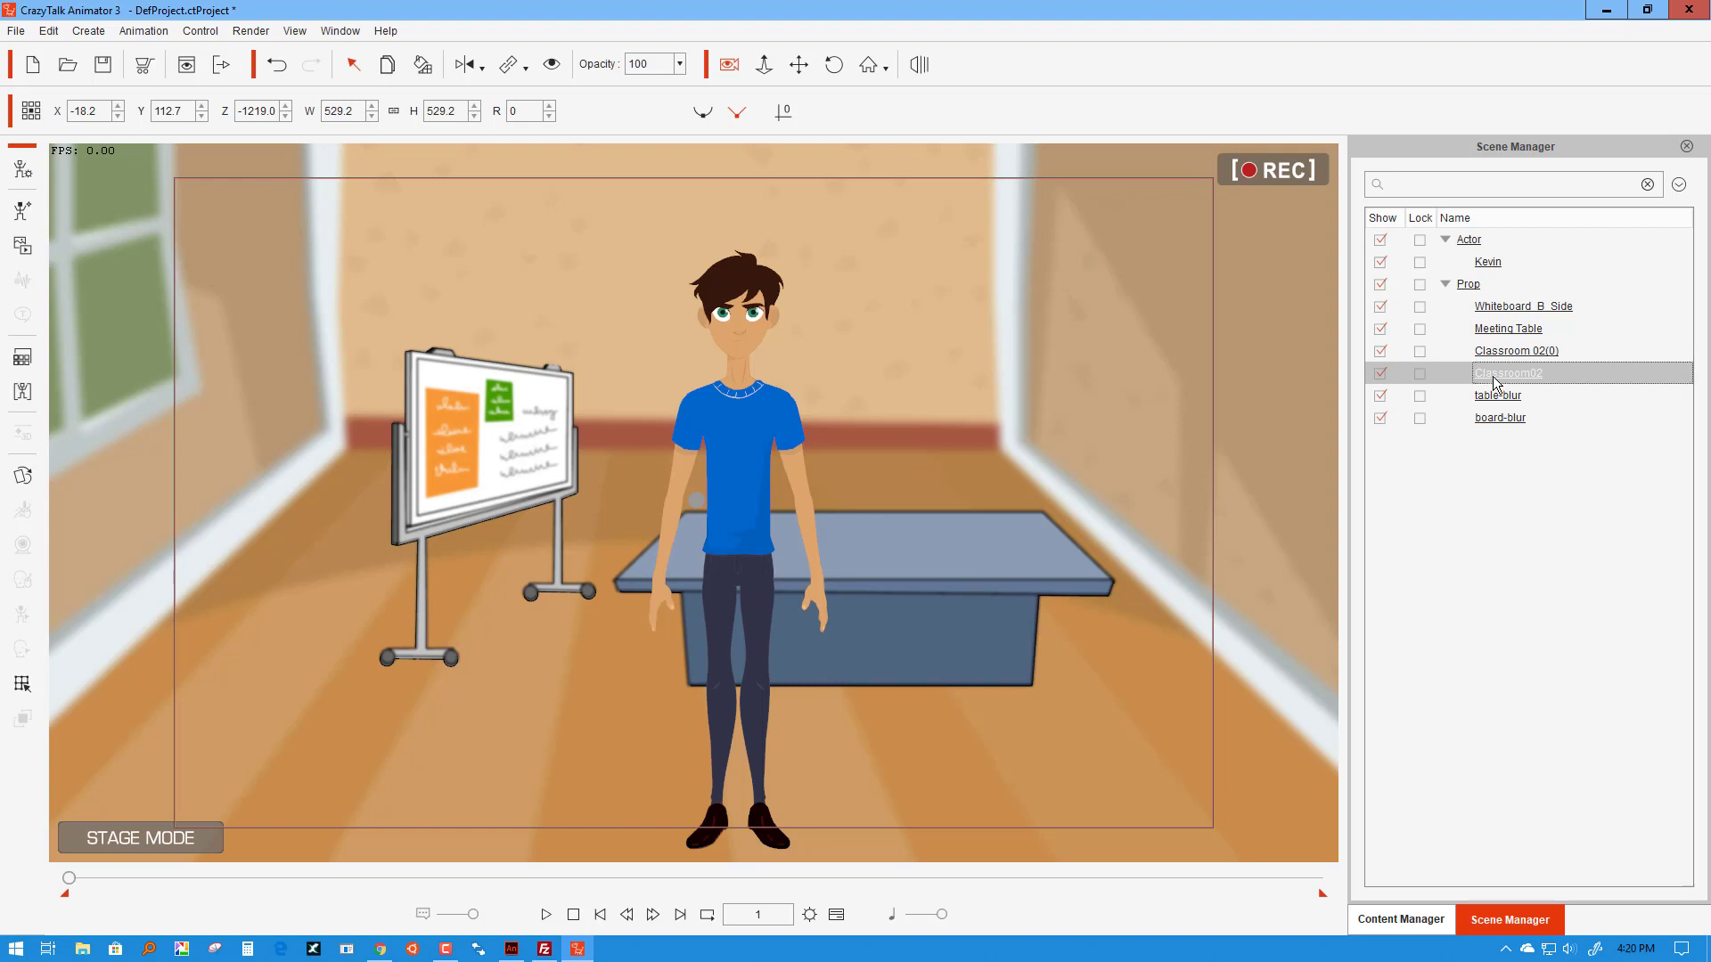
pyautogui.click(1497, 384)
pyautogui.write('bg-blur')
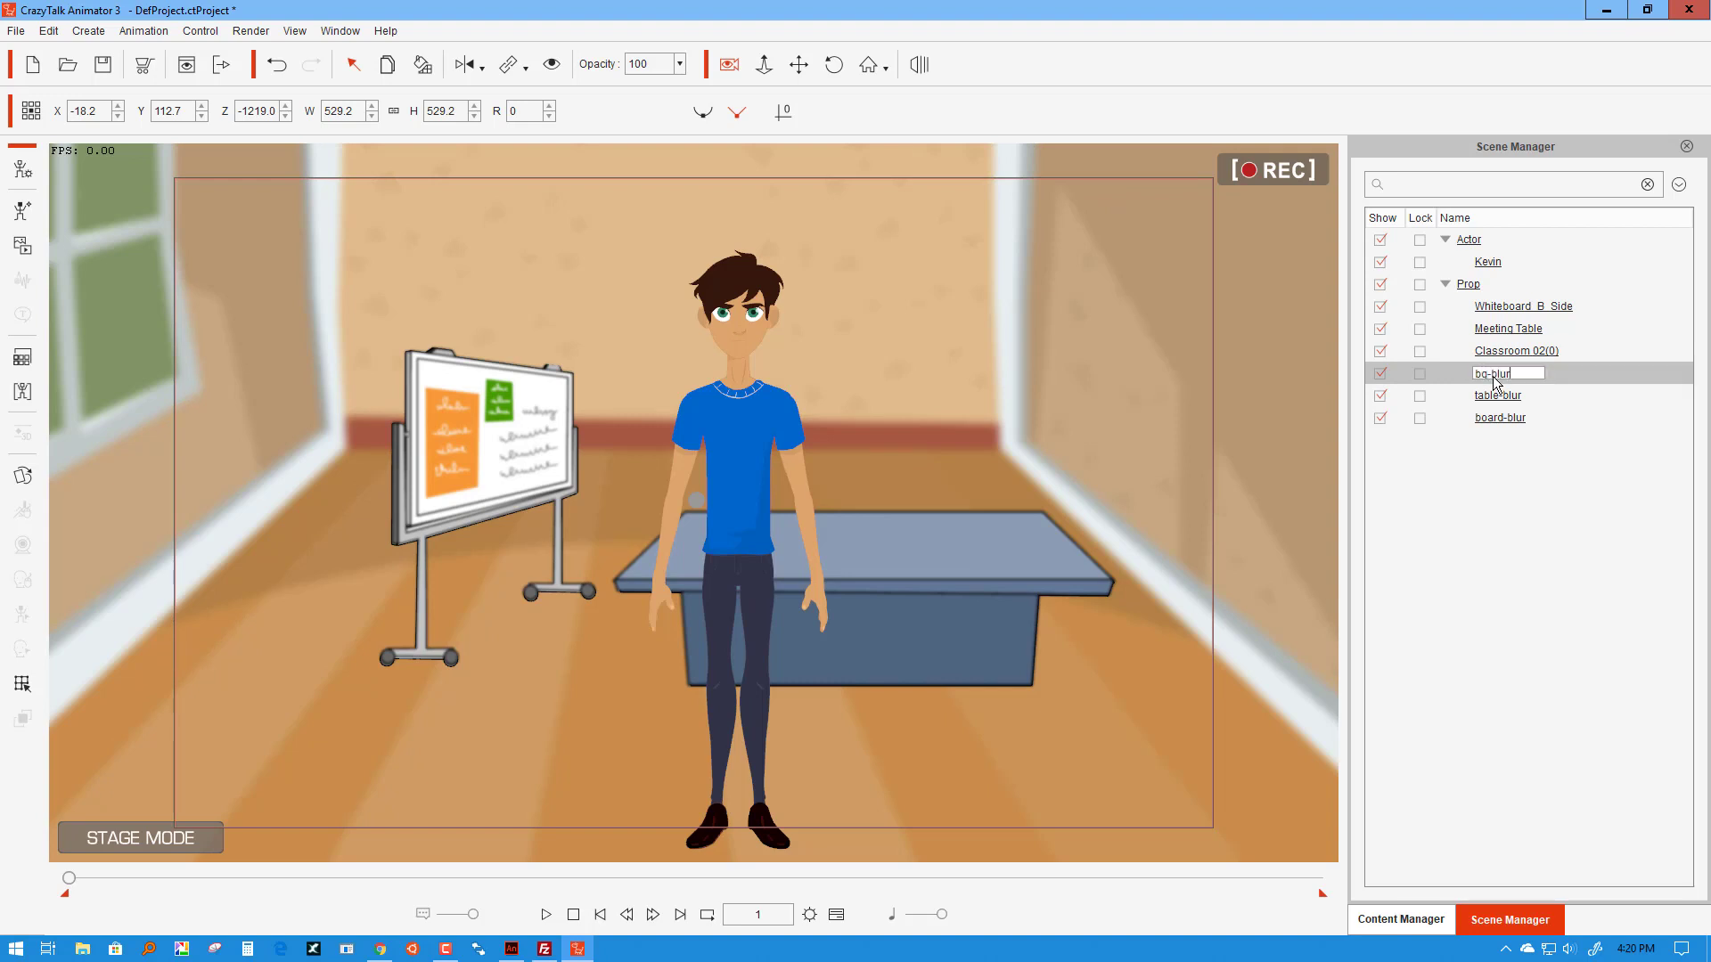
pyautogui.press('Return')
# Step: Rename the sharp Classroom 02(0), Meeting Table and Whiteboard_B_Side to bg, table and board
pyautogui.click(1490, 352)
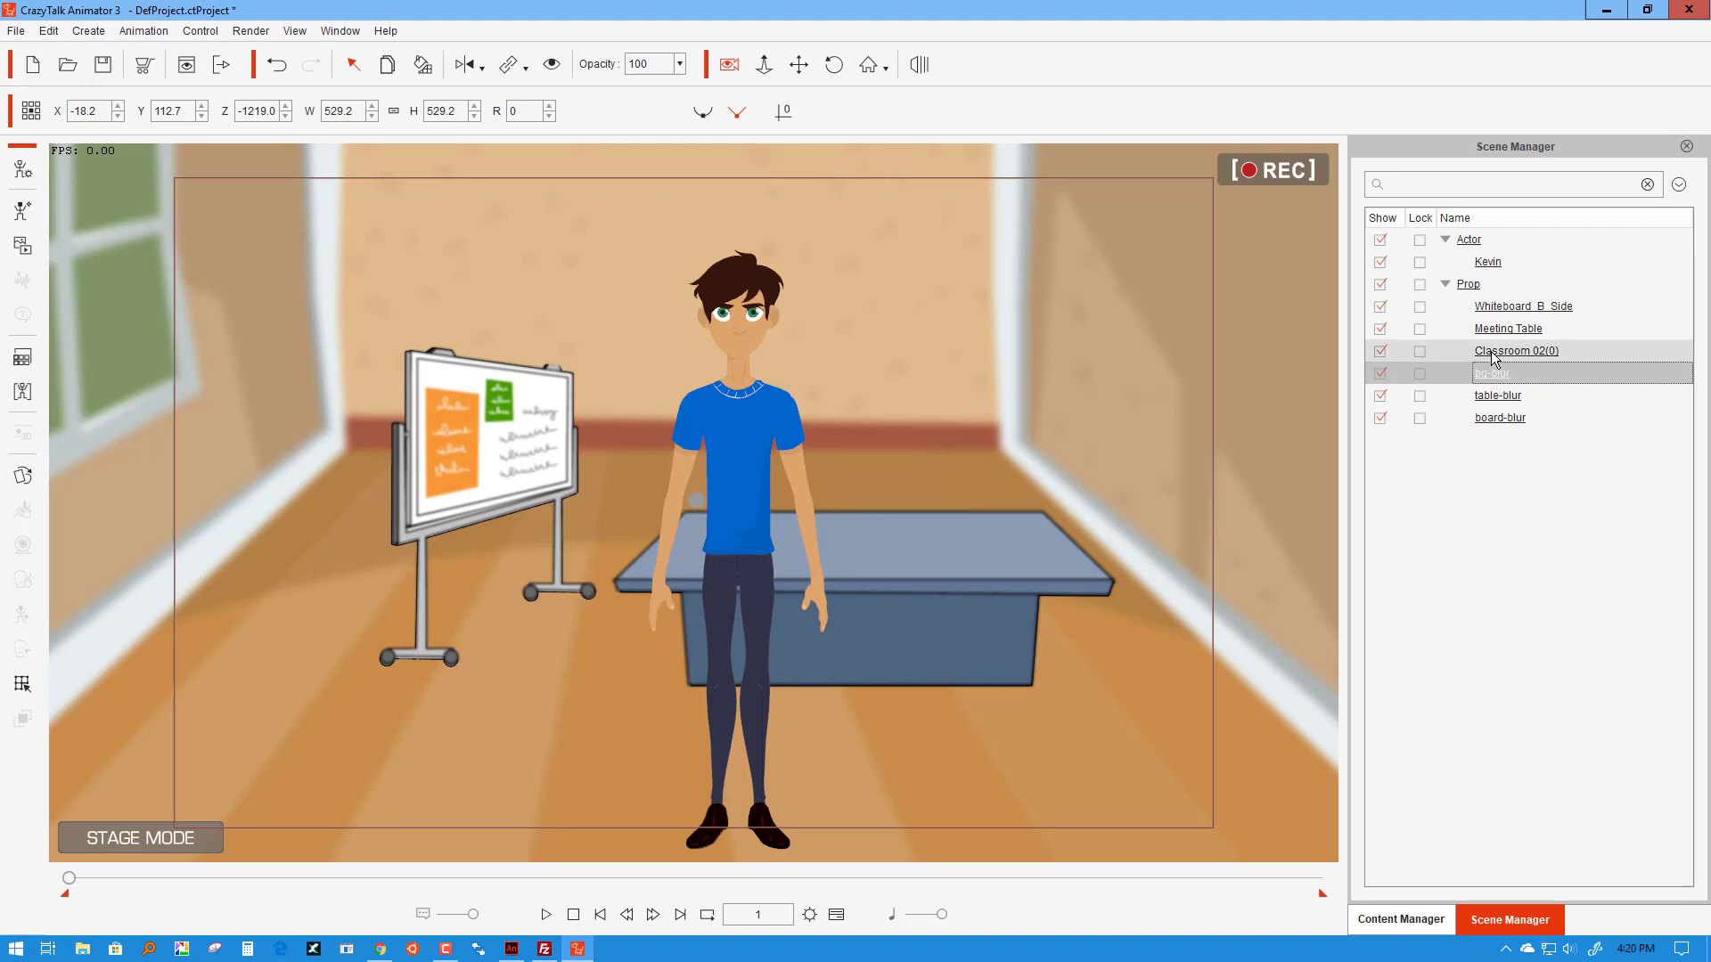
pyautogui.click(1490, 352)
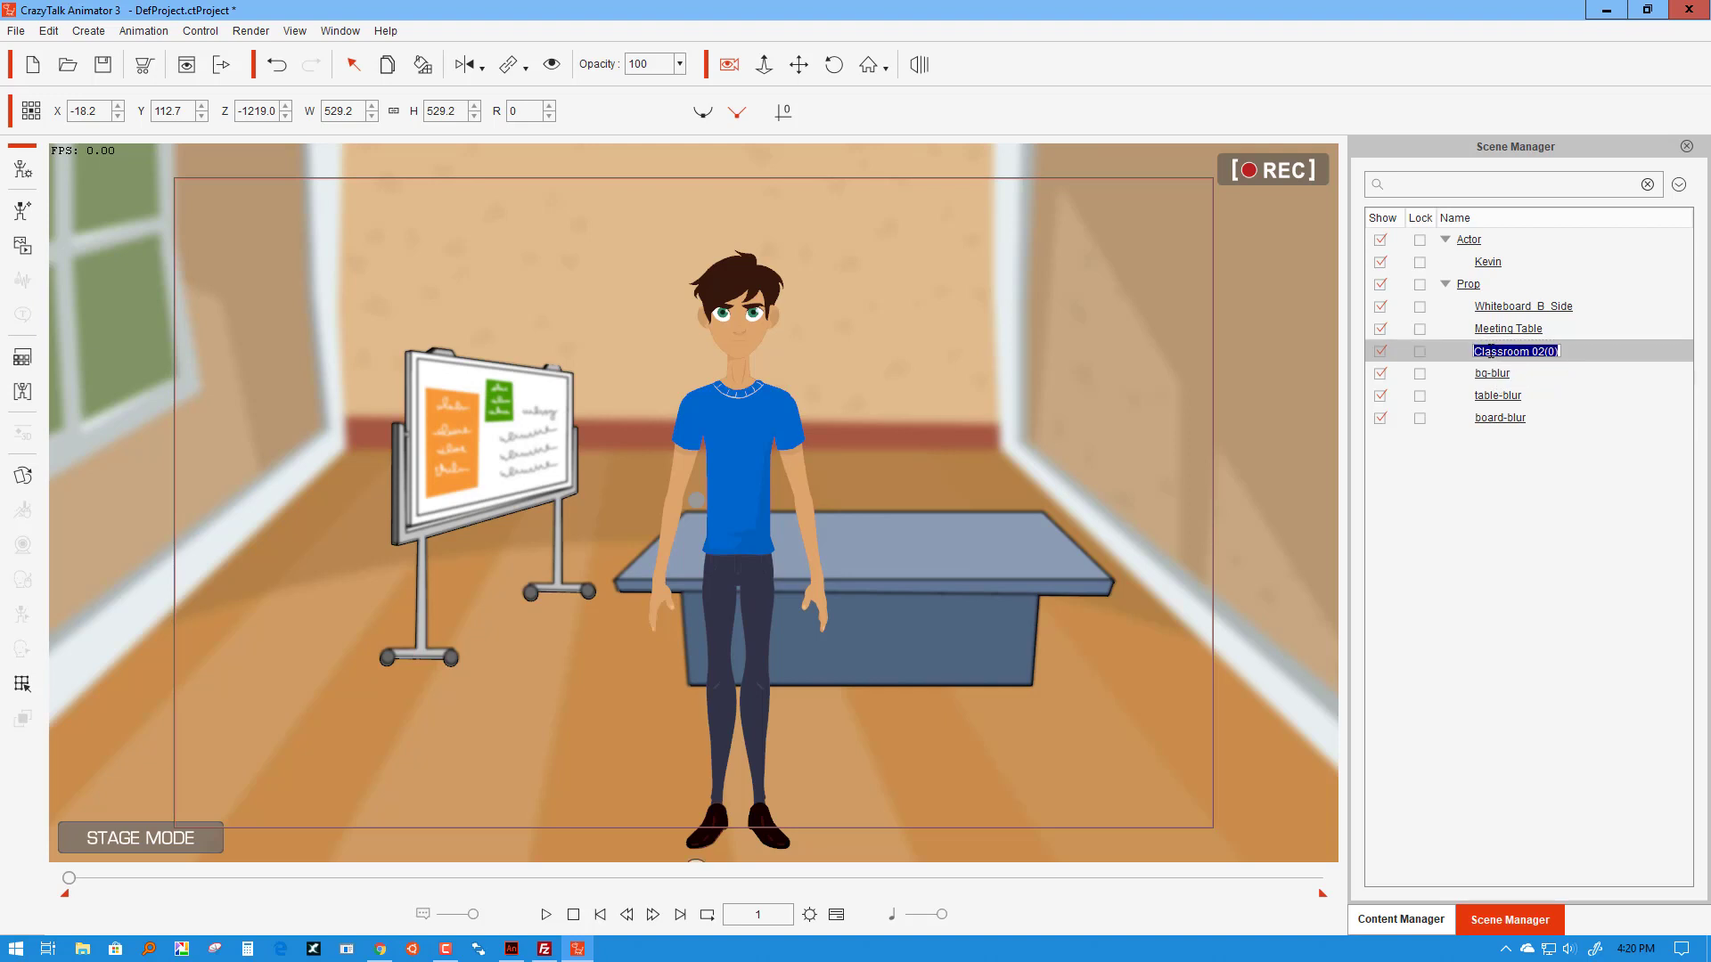
pyautogui.write('bg')
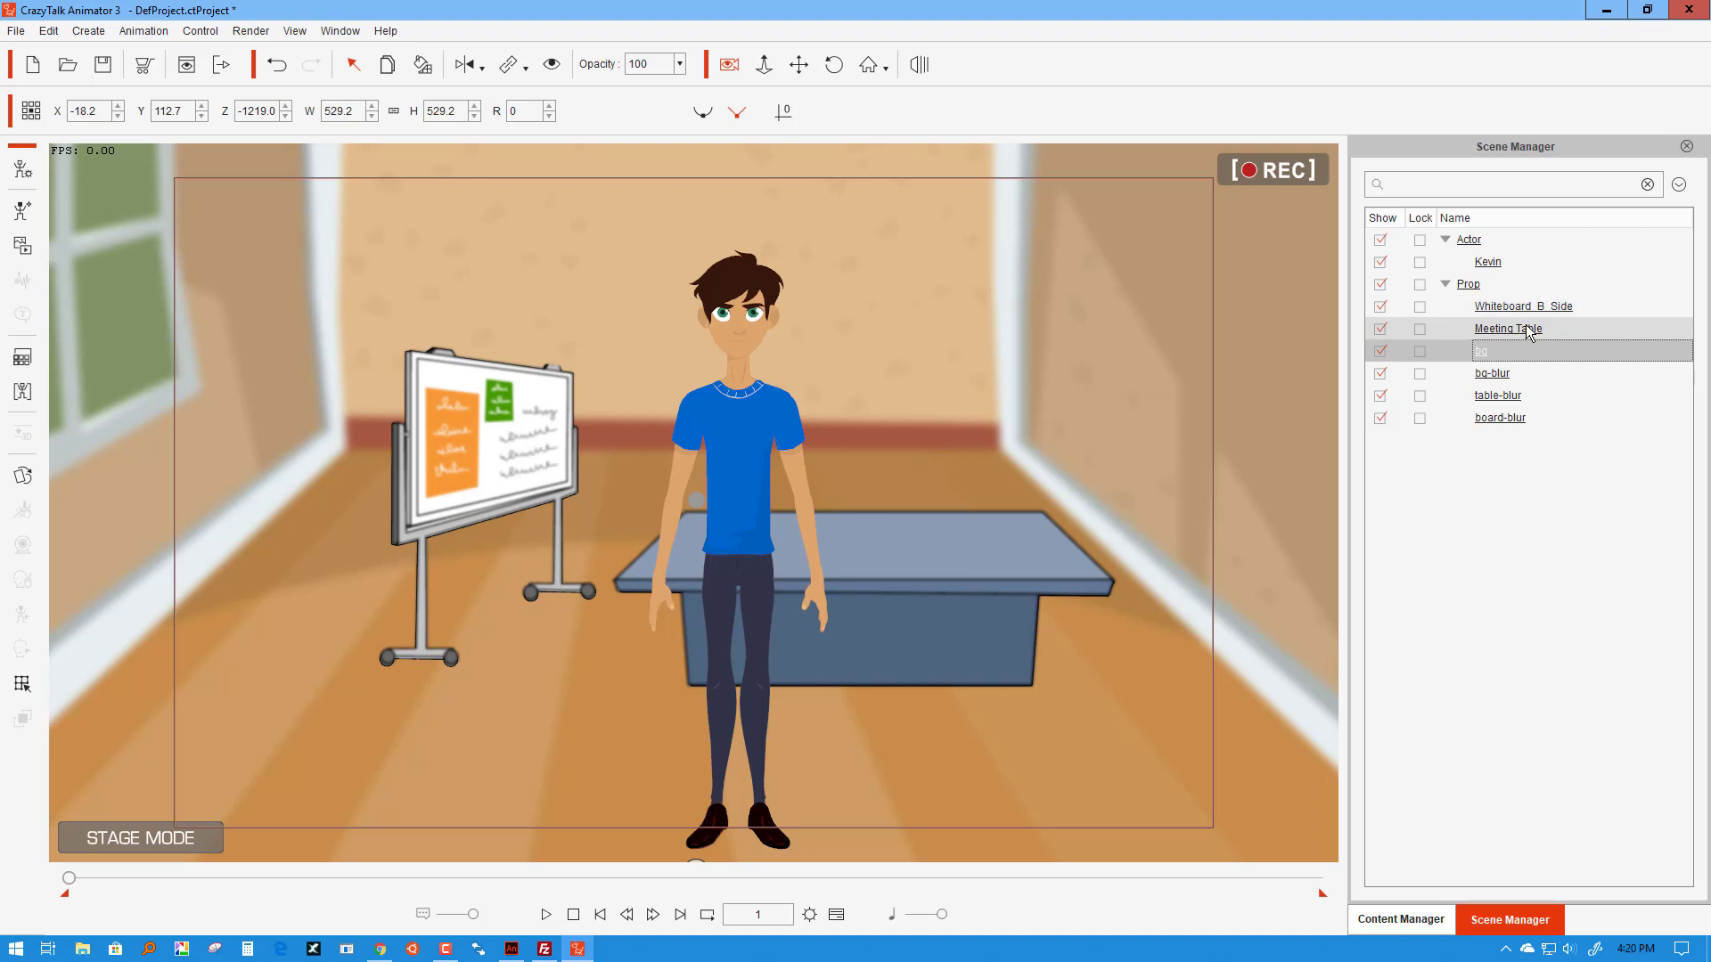
pyautogui.doubleClick(1529, 330)
pyautogui.write('t')
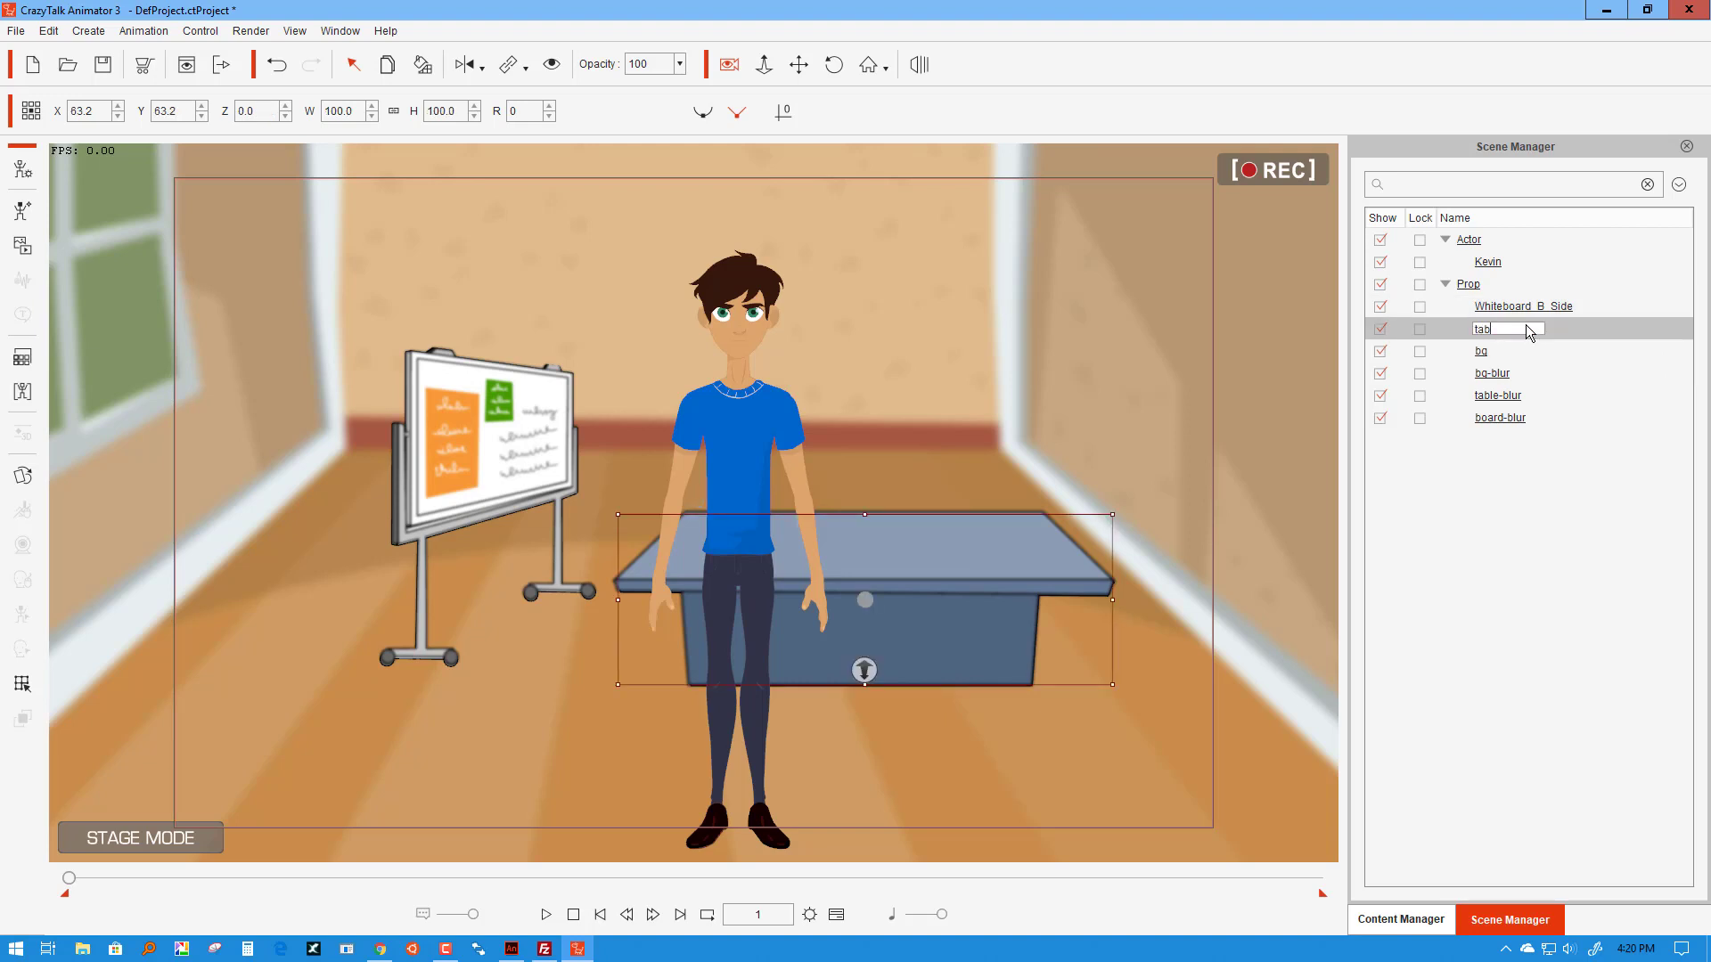
pyautogui.press('Return')
pyautogui.click(1530, 307)
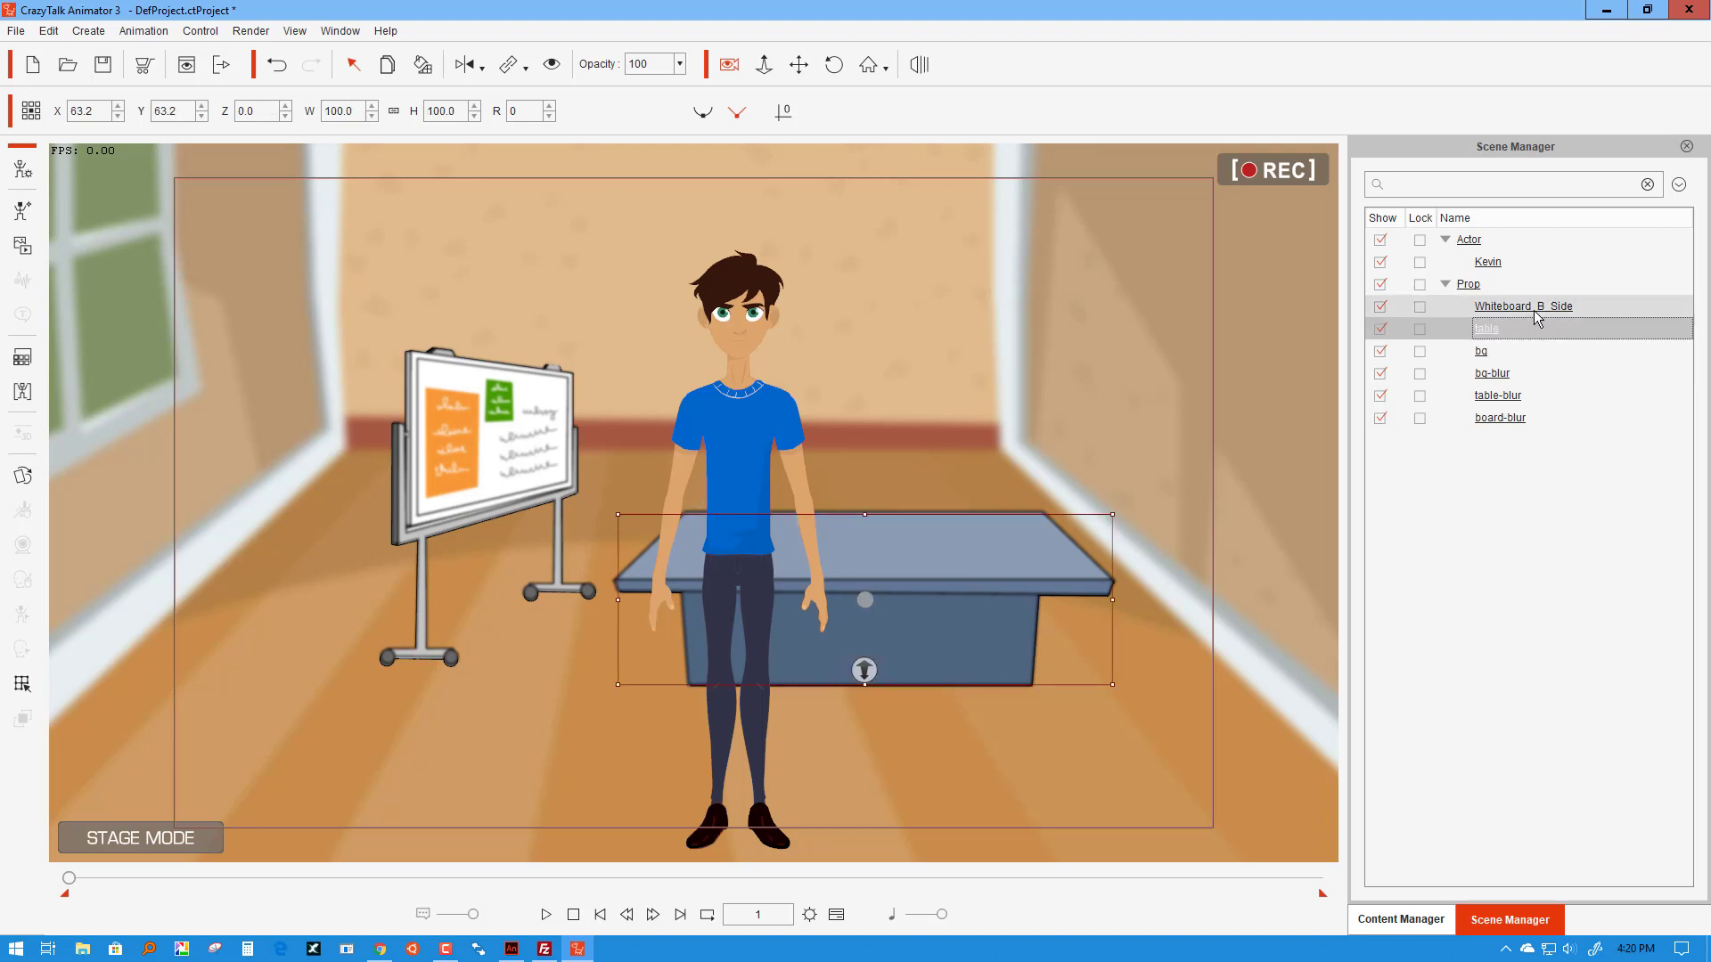
pyautogui.doubleClick(1531, 307)
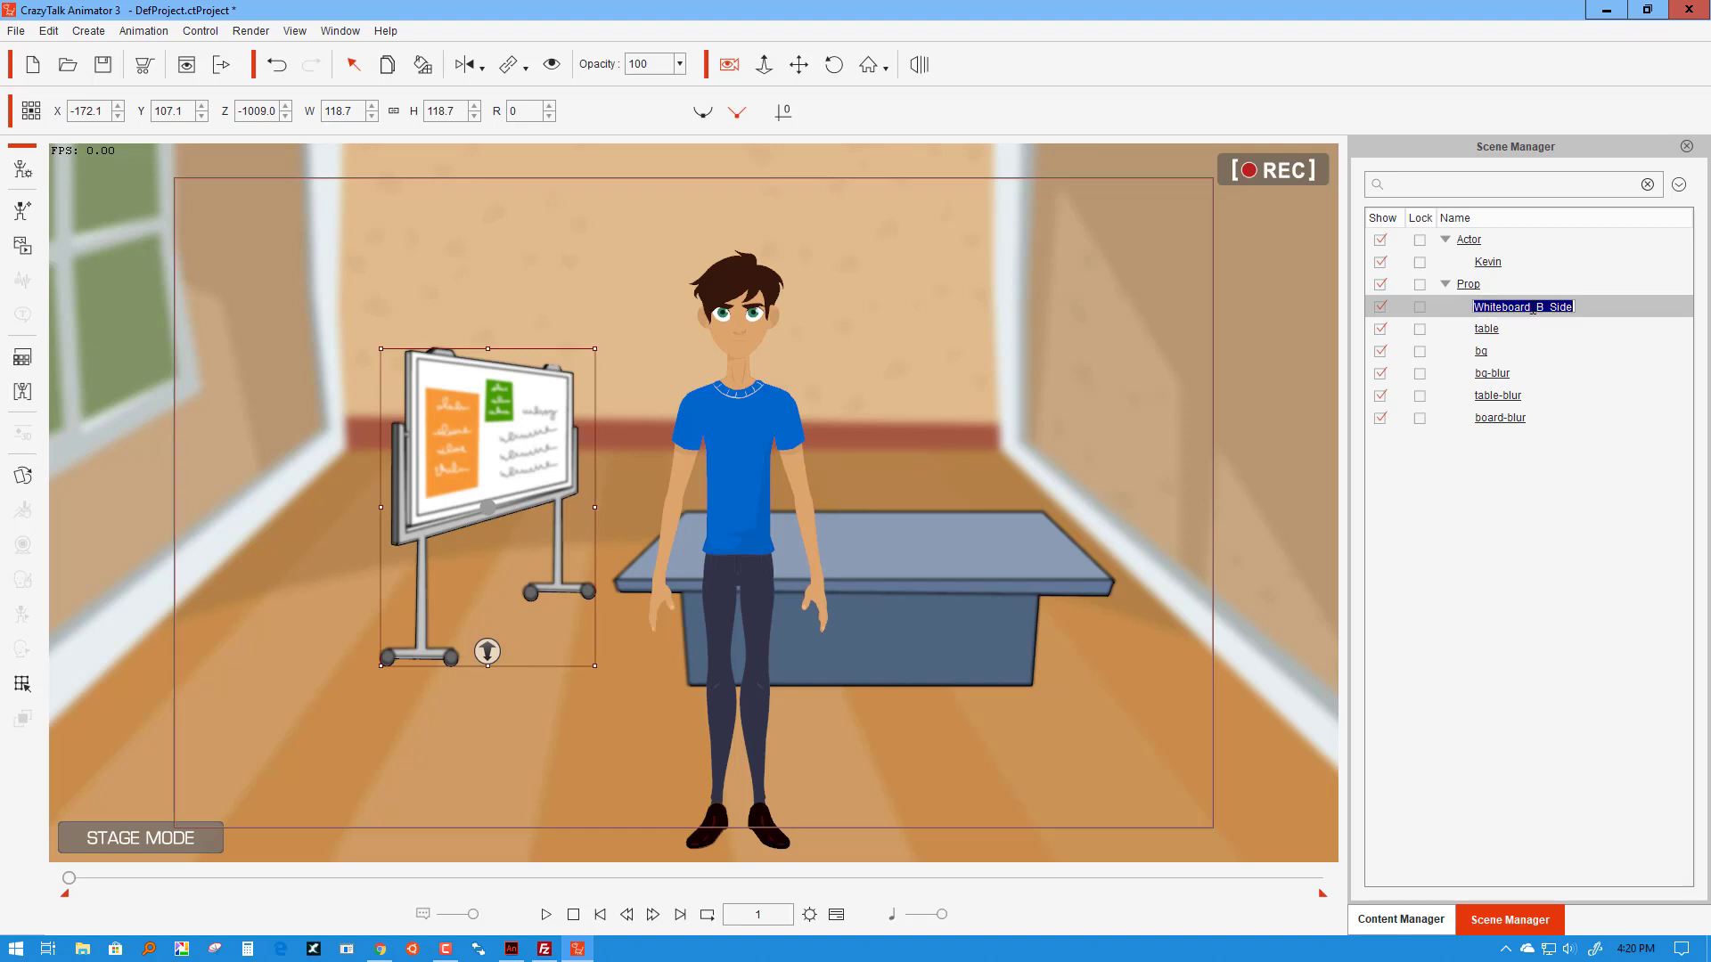
pyautogui.write('board')
pyautogui.press('Return')
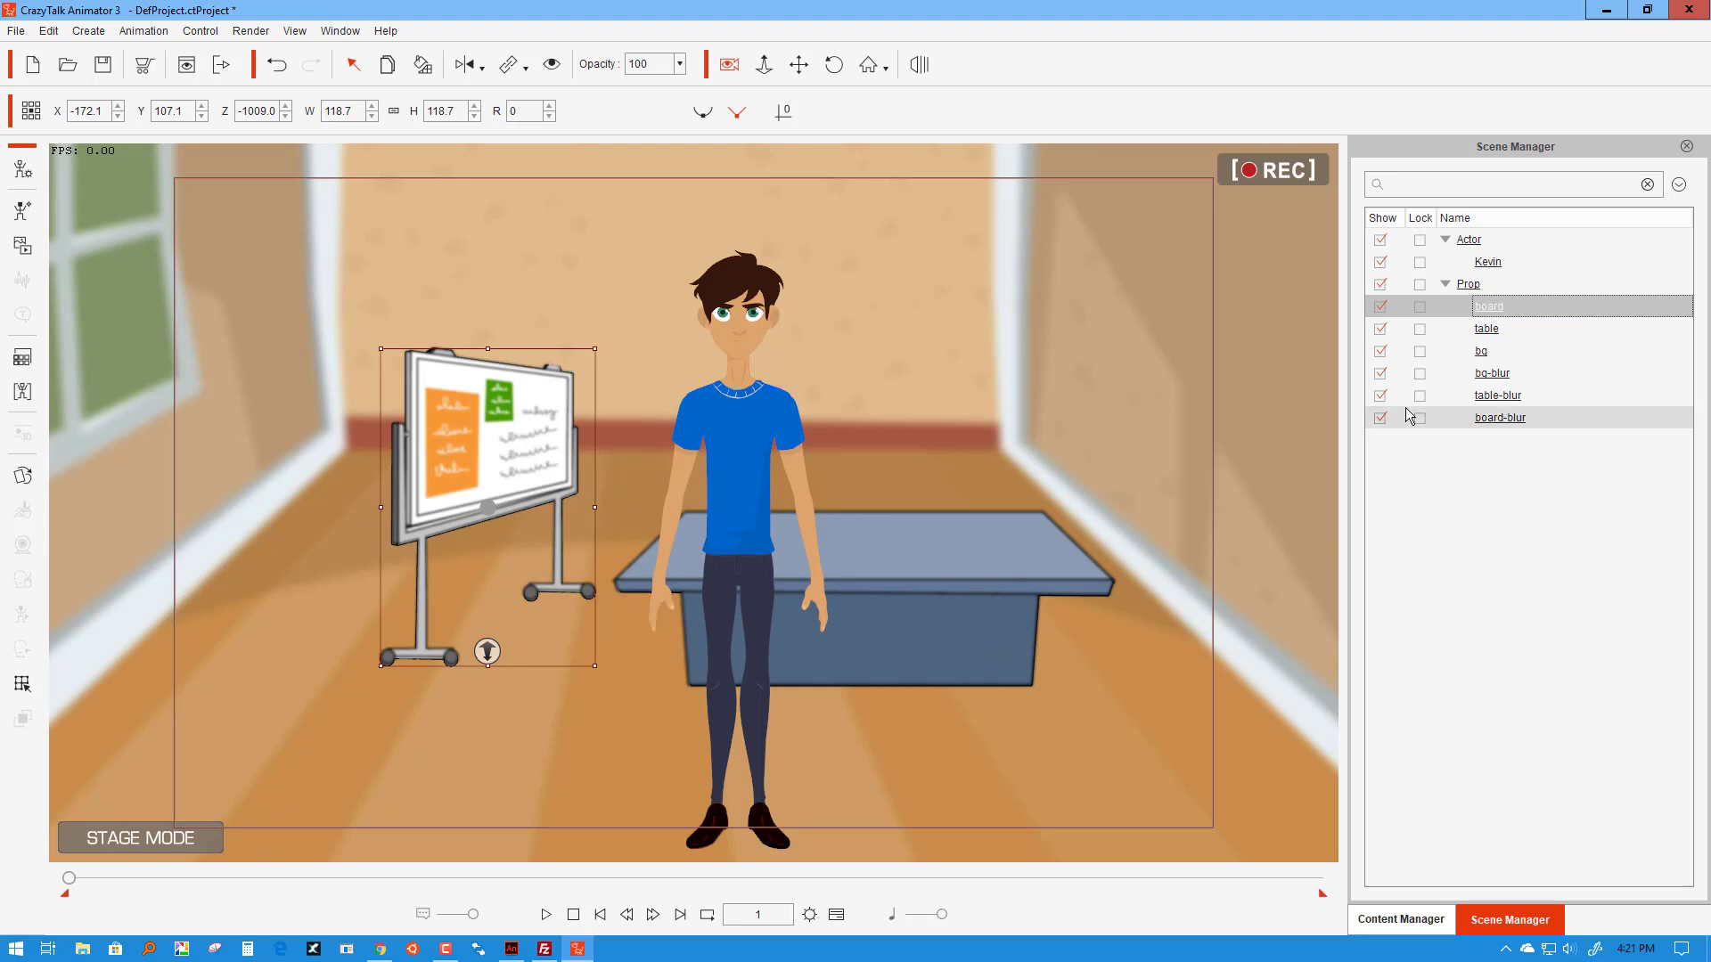
# Step: At frame 1, set the opacity of bg-blur, table-blur and board-blur to 0
pyautogui.click(1471, 379)
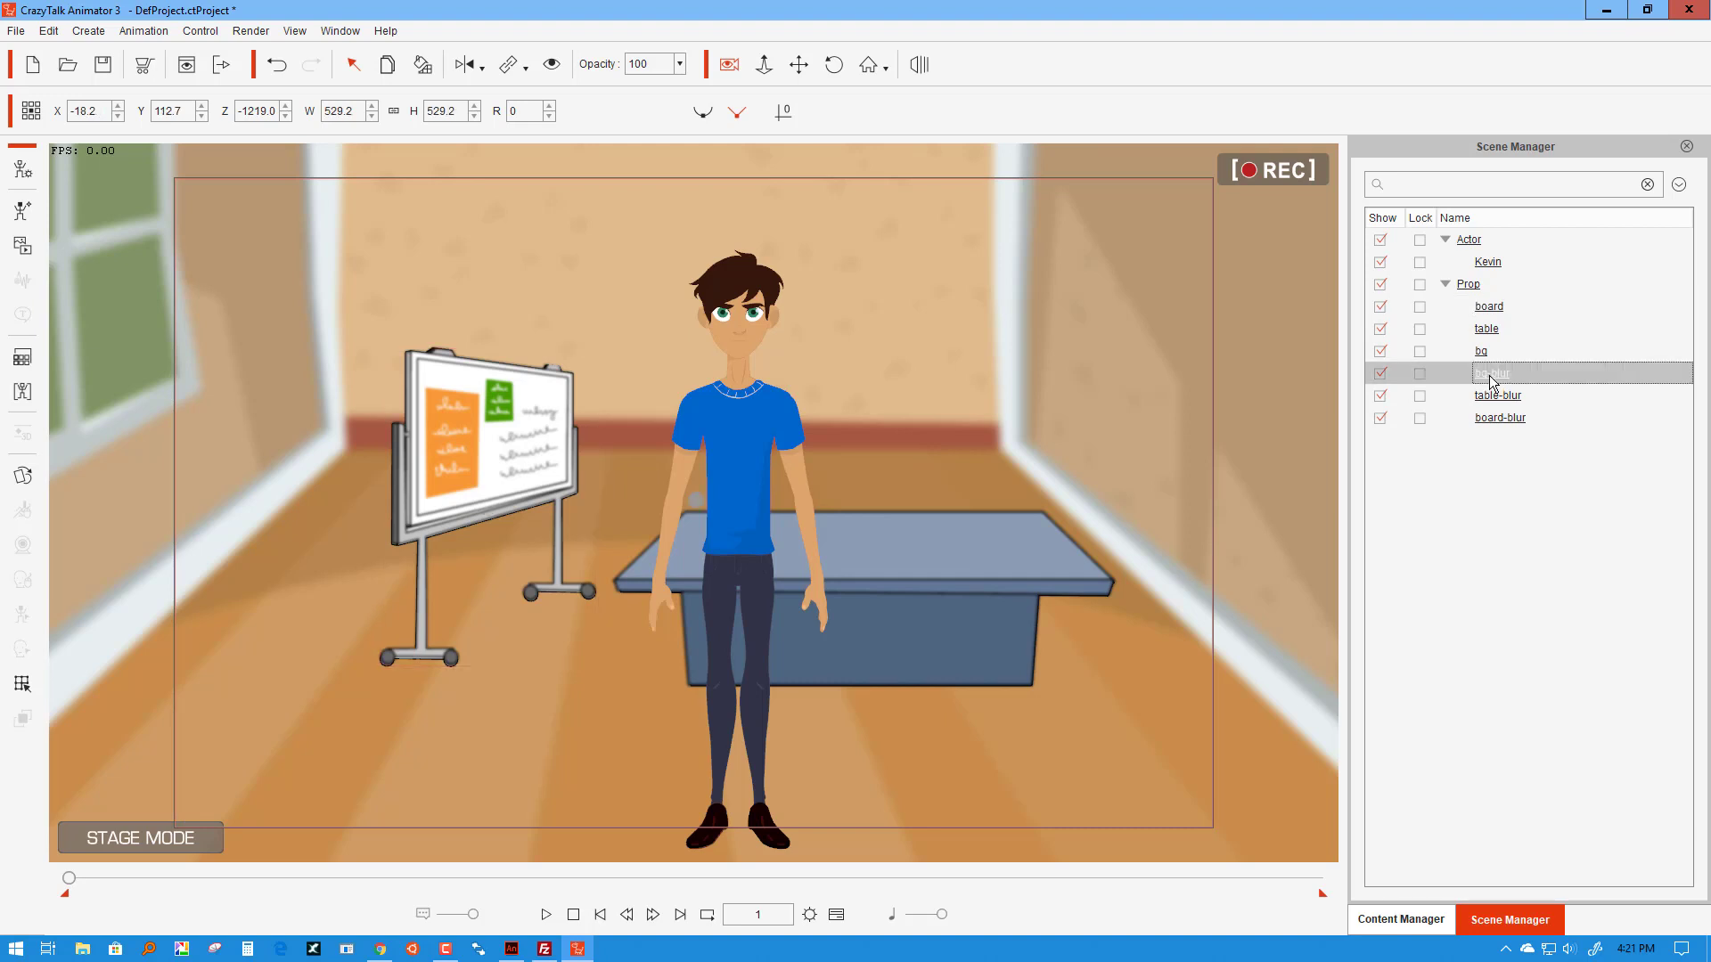
pyautogui.click(680, 64)
pyautogui.moveTo(694, 81); pyautogui.dragTo(592, 82)
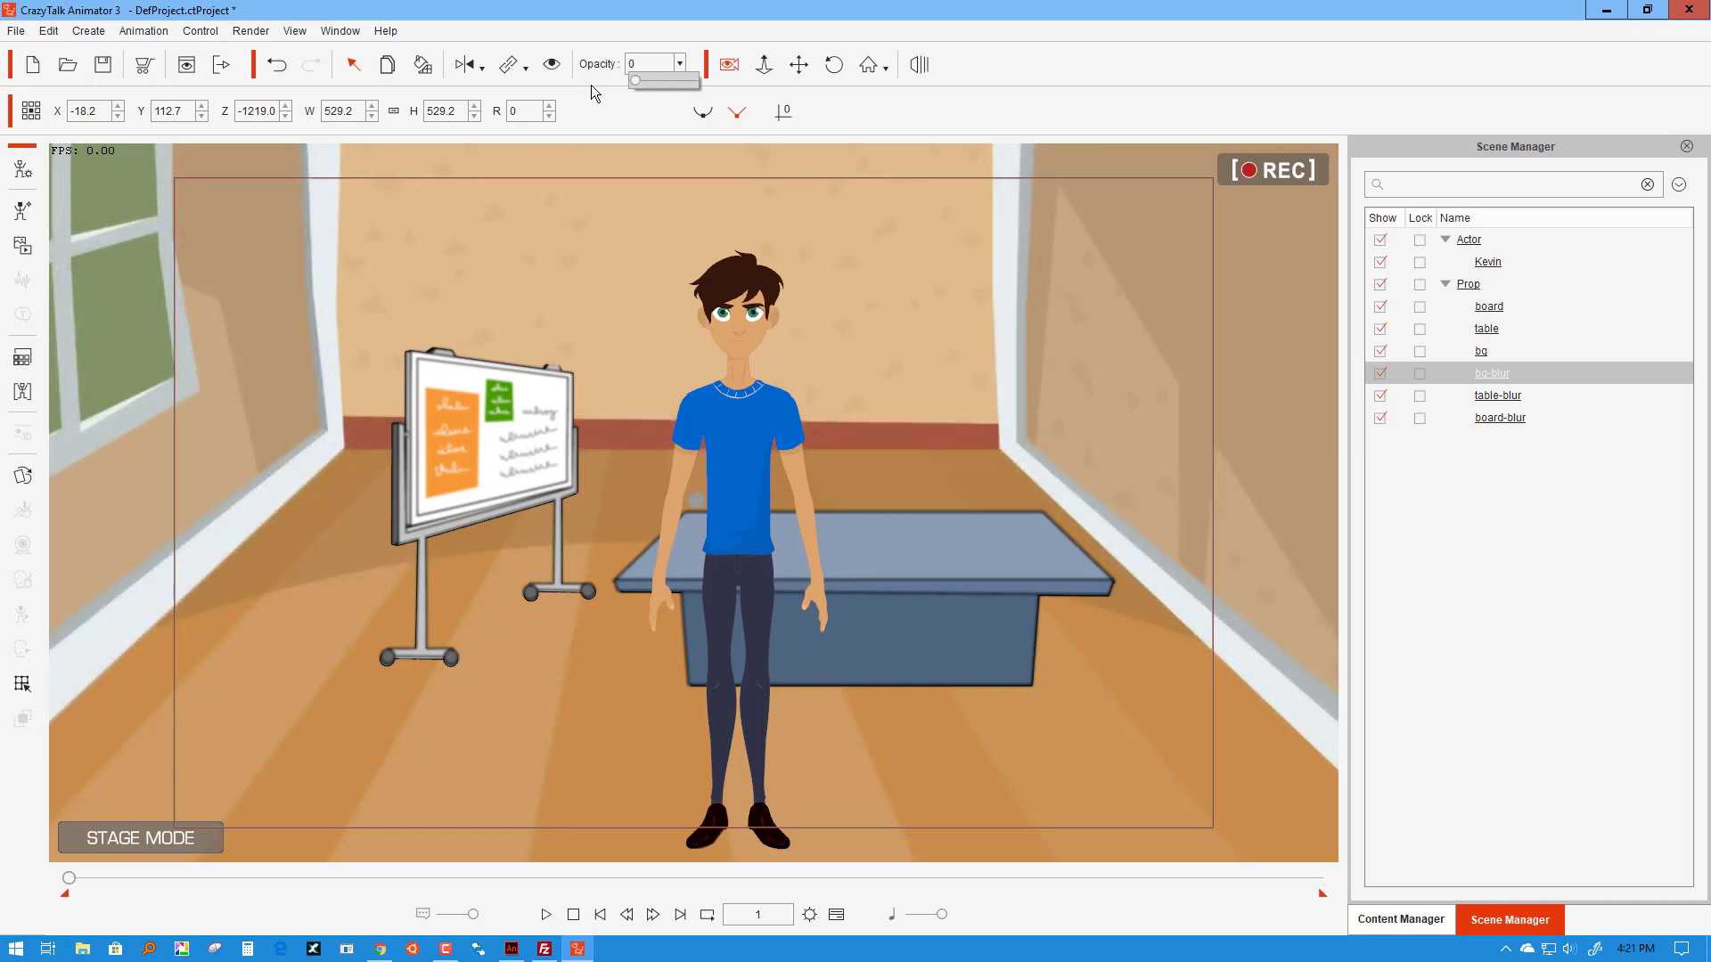
pyautogui.click(1498, 394)
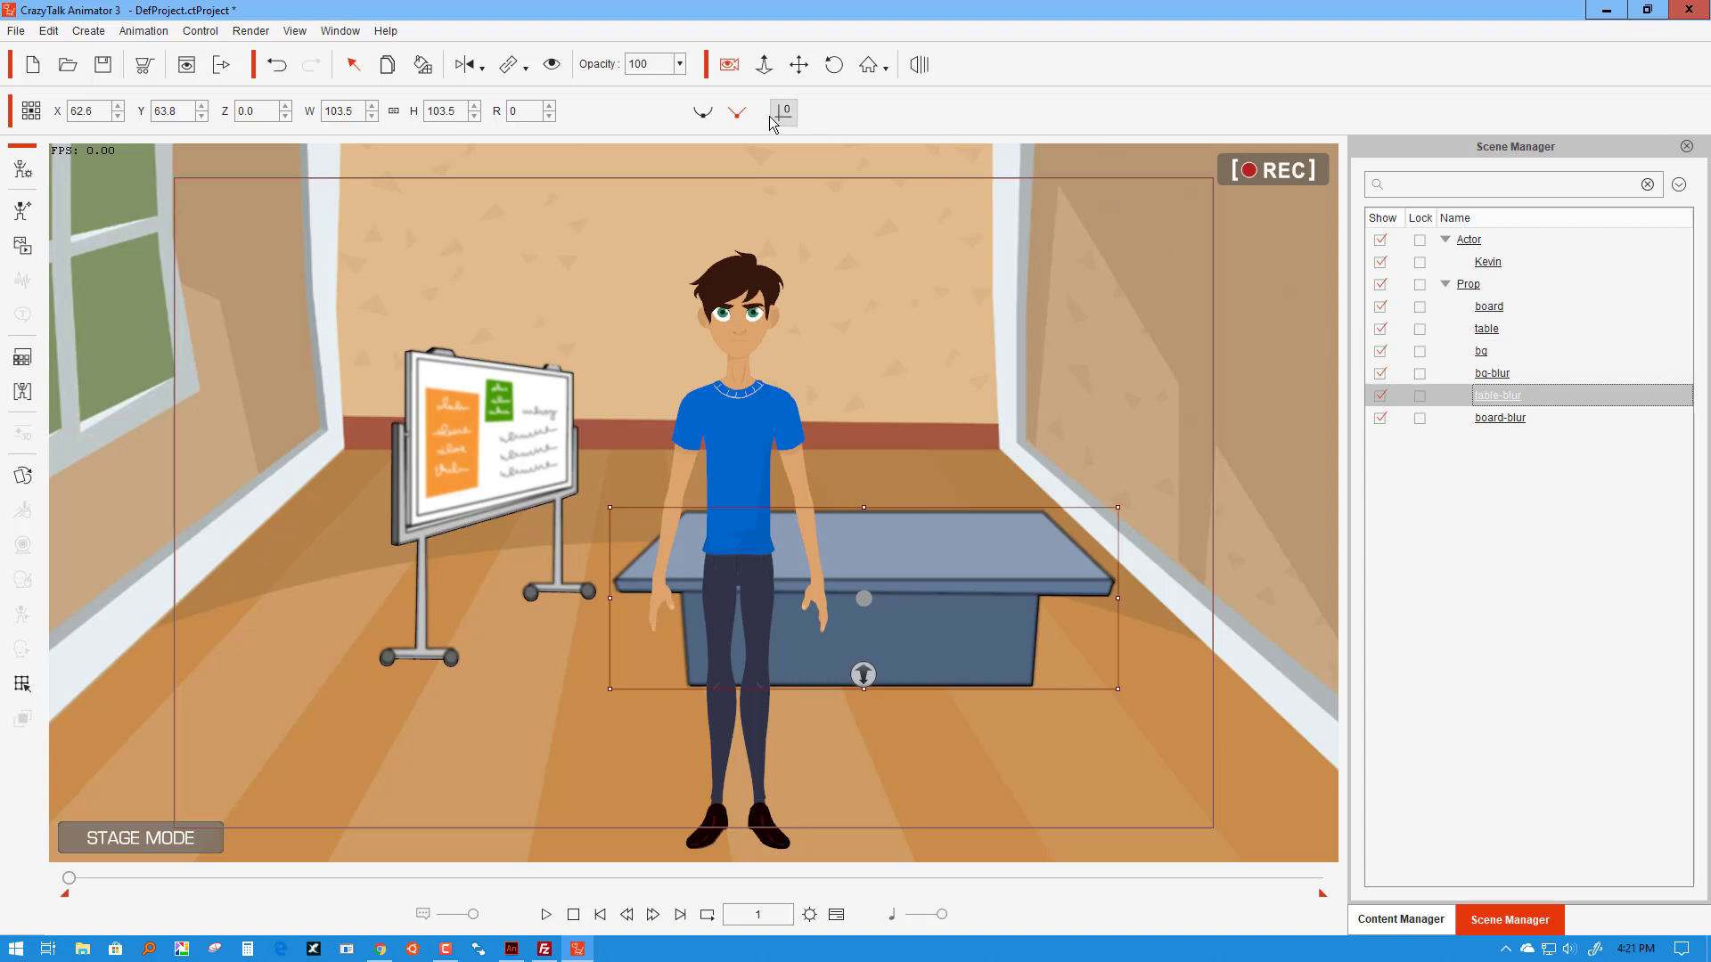
pyautogui.click(687, 74)
pyautogui.moveTo(696, 80); pyautogui.dragTo(588, 89)
pyautogui.click(1497, 417)
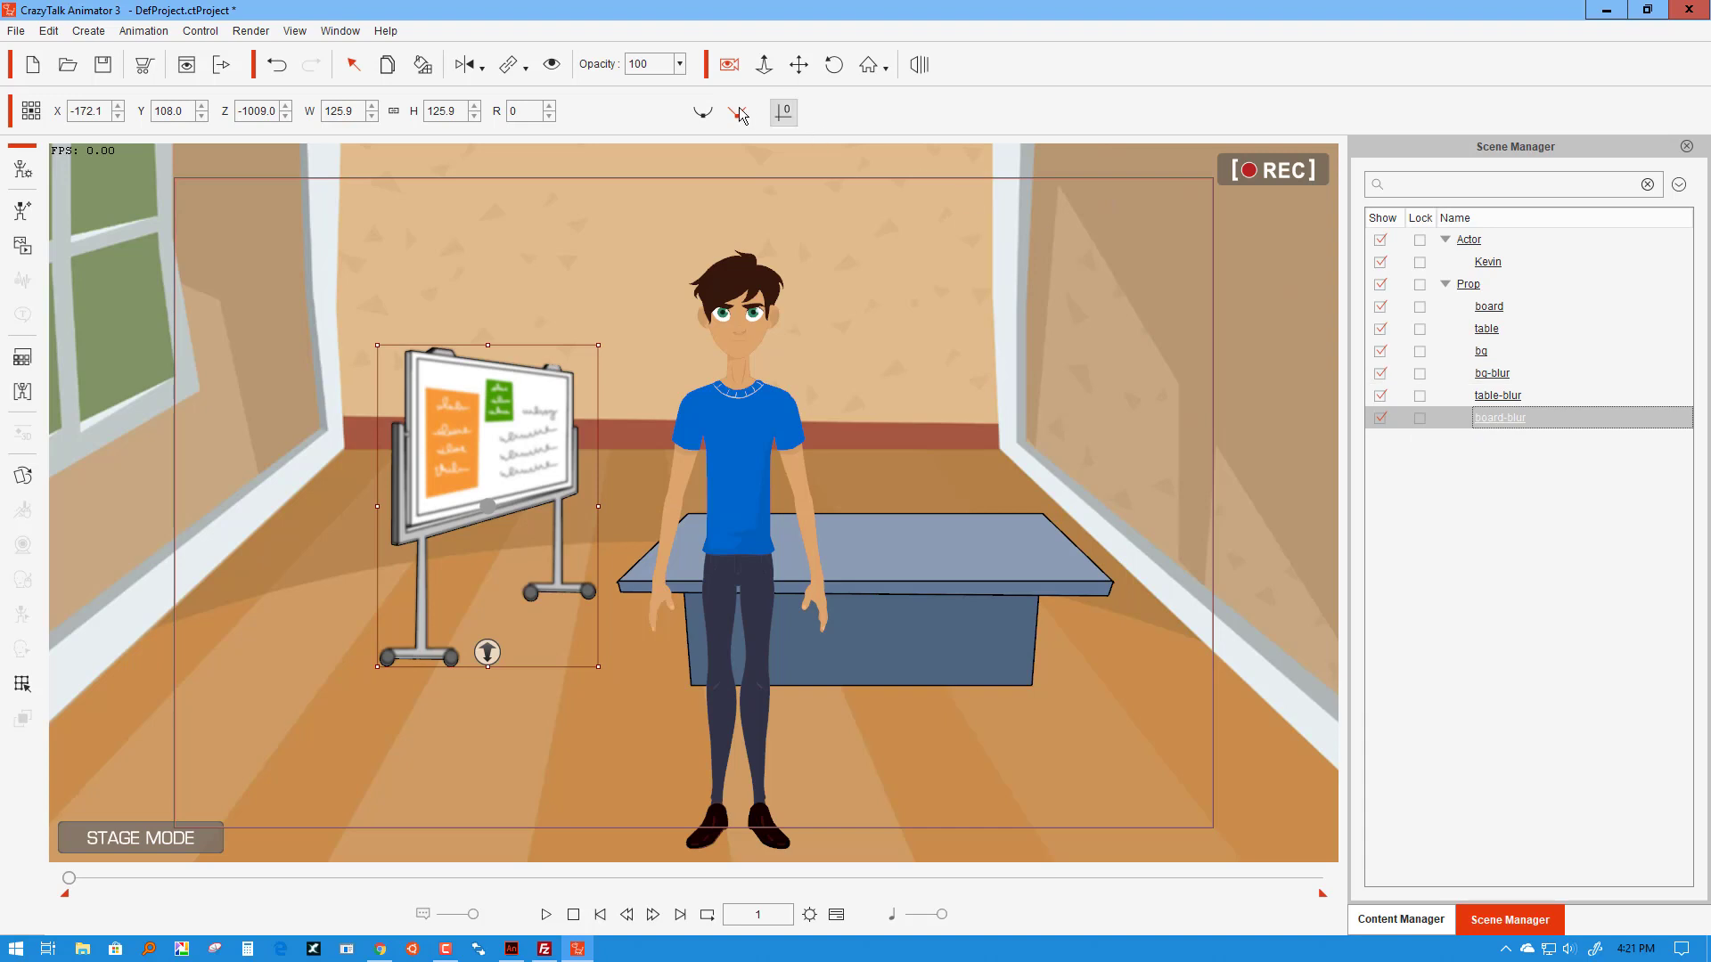
pyautogui.click(679, 64)
pyautogui.moveTo(696, 82); pyautogui.dragTo(590, 81)
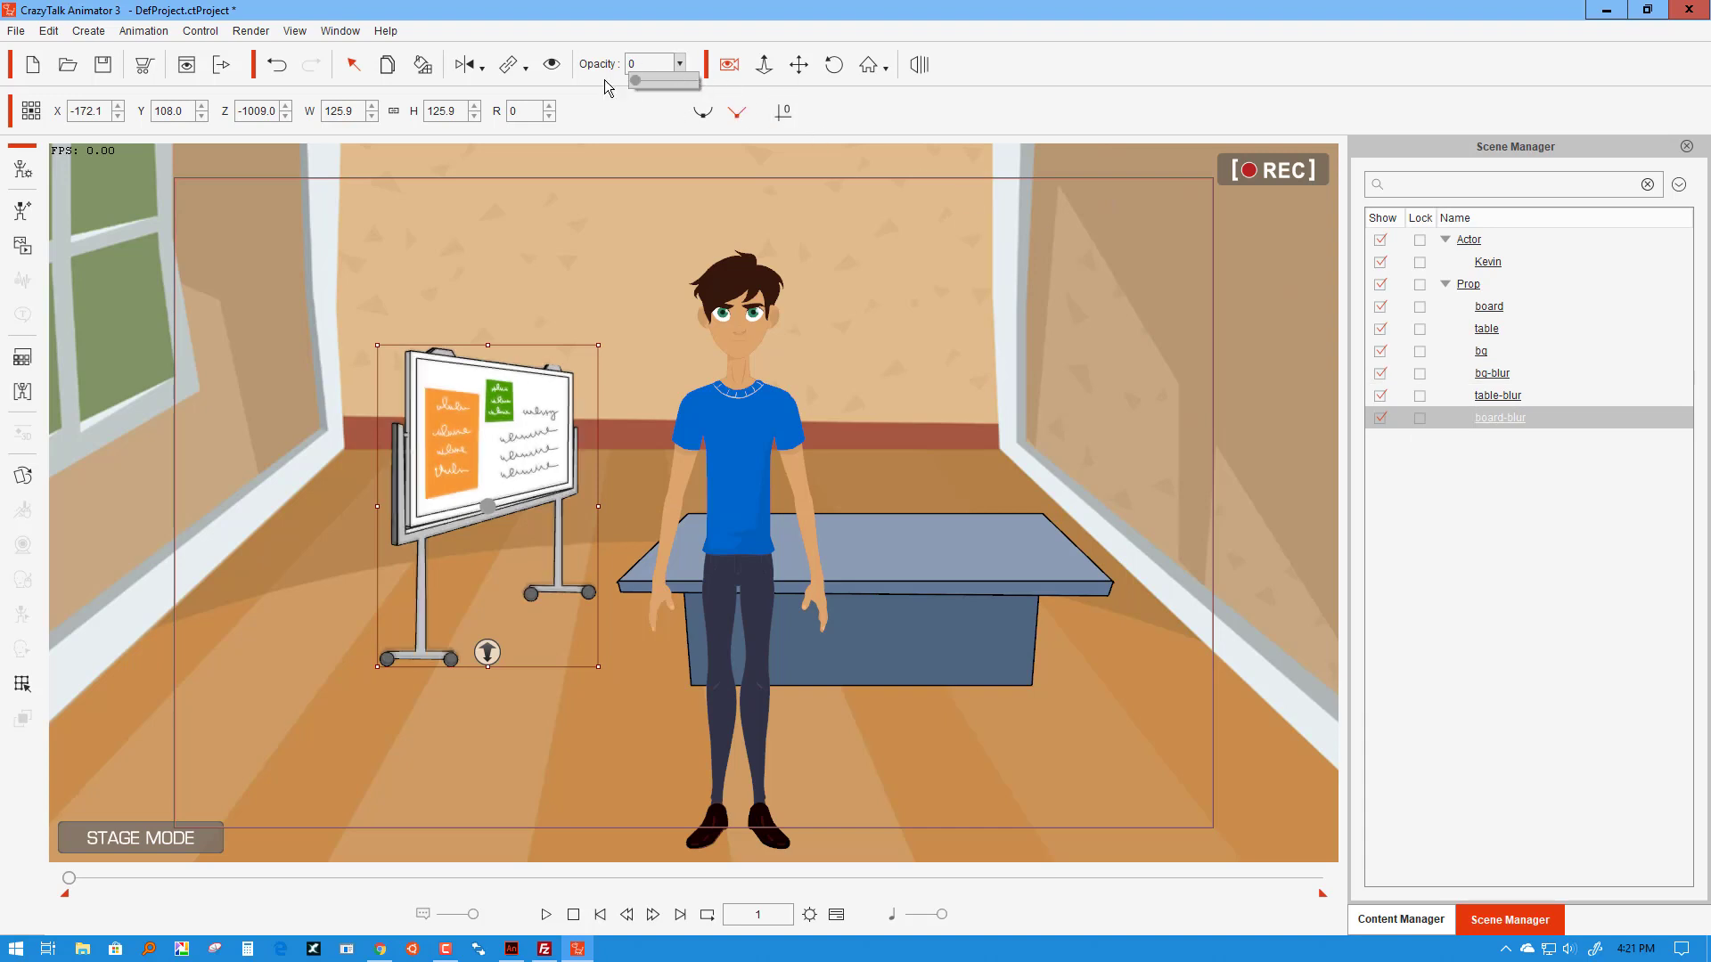
pyautogui.click(1461, 726)
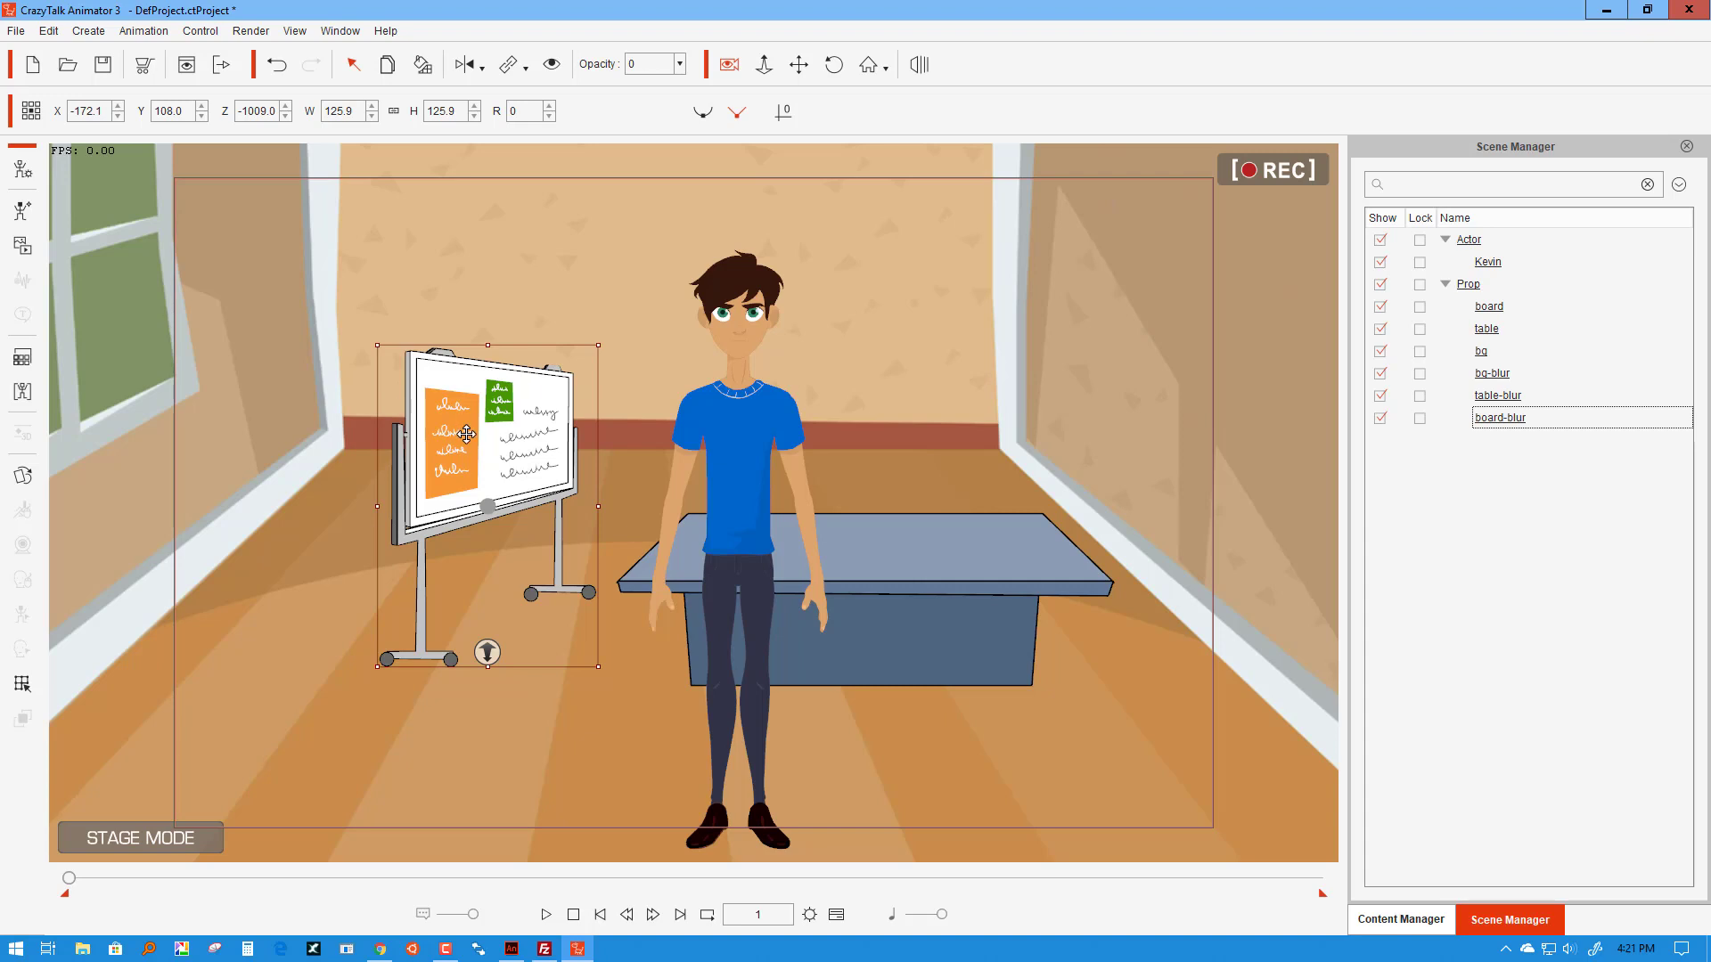
# Step: Scrub to frame 60 and set bg-blur's opacity to 100
pyautogui.click(72, 880)
pyautogui.moveTo(89, 888); pyautogui.dragTo(788, 888)
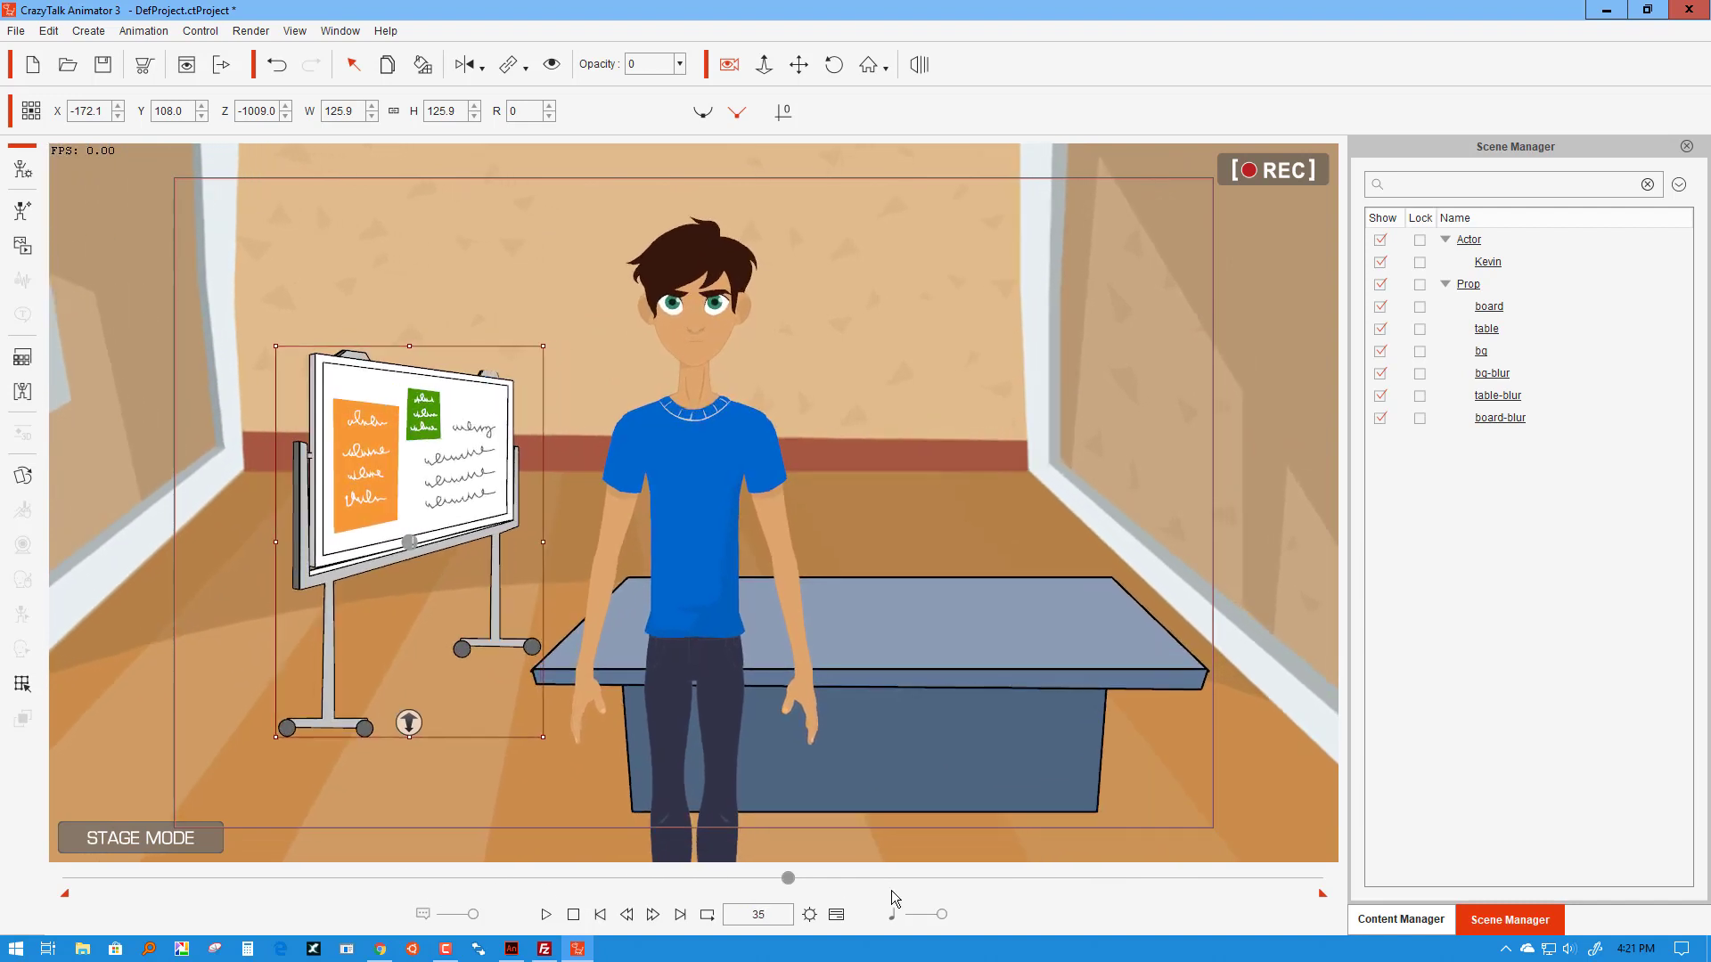
pyautogui.moveTo(892, 891); pyautogui.dragTo(1400, 892)
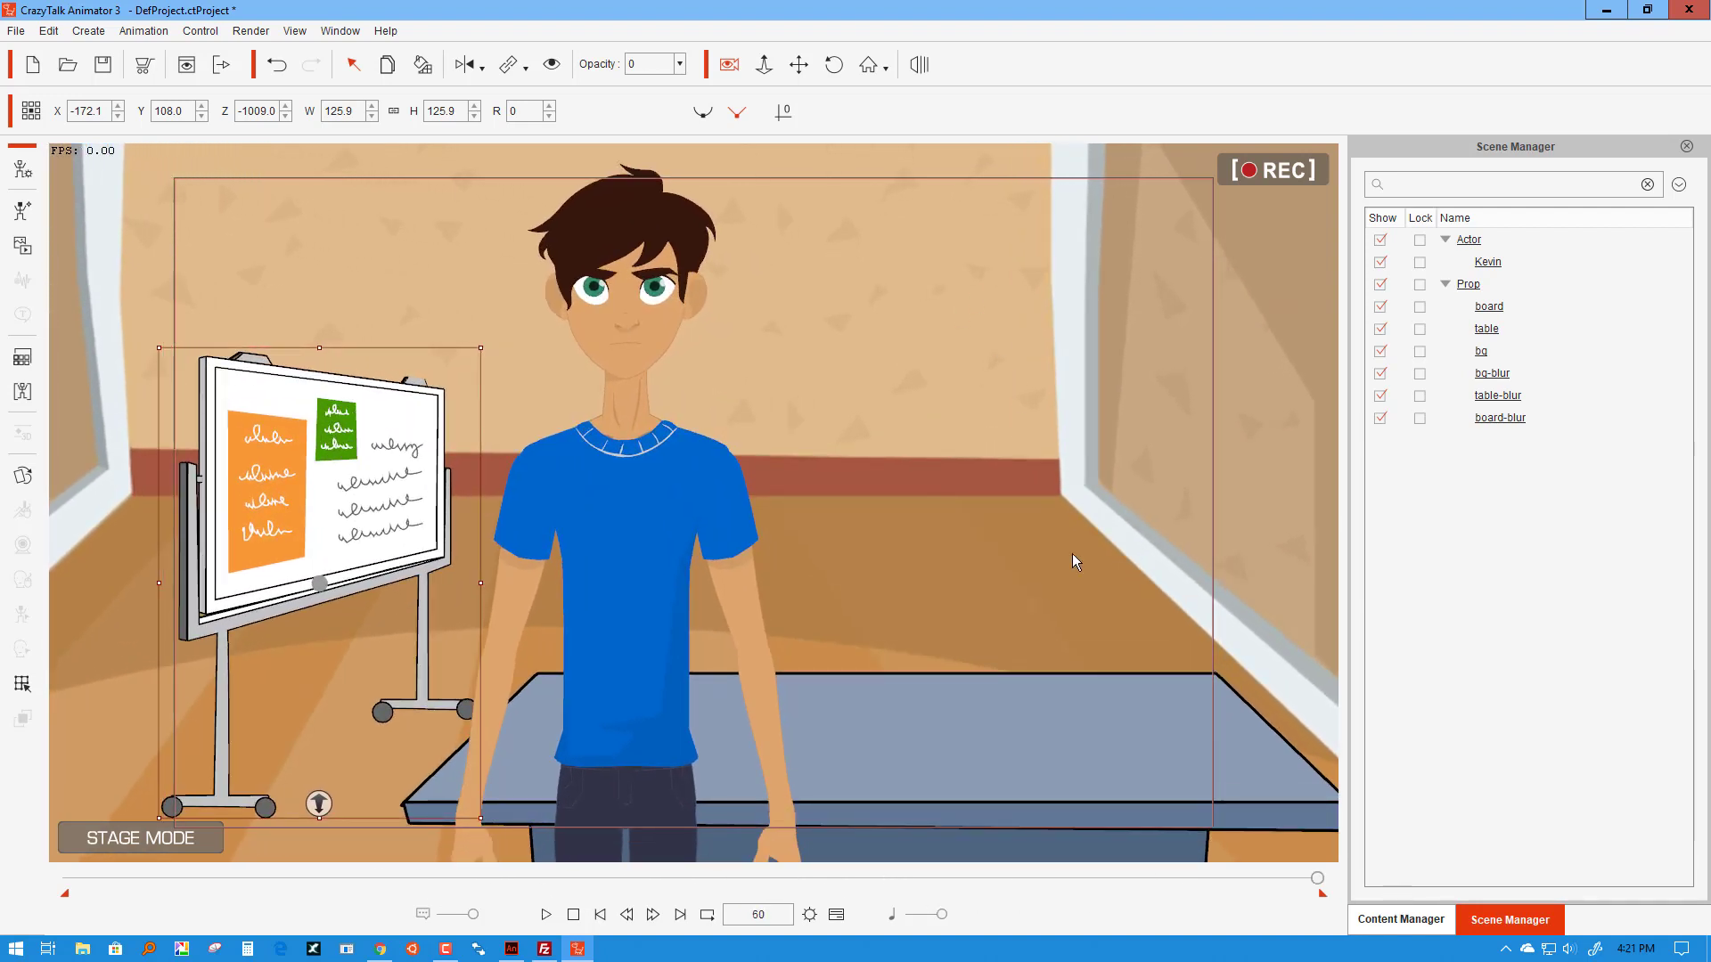
pyautogui.click(1511, 378)
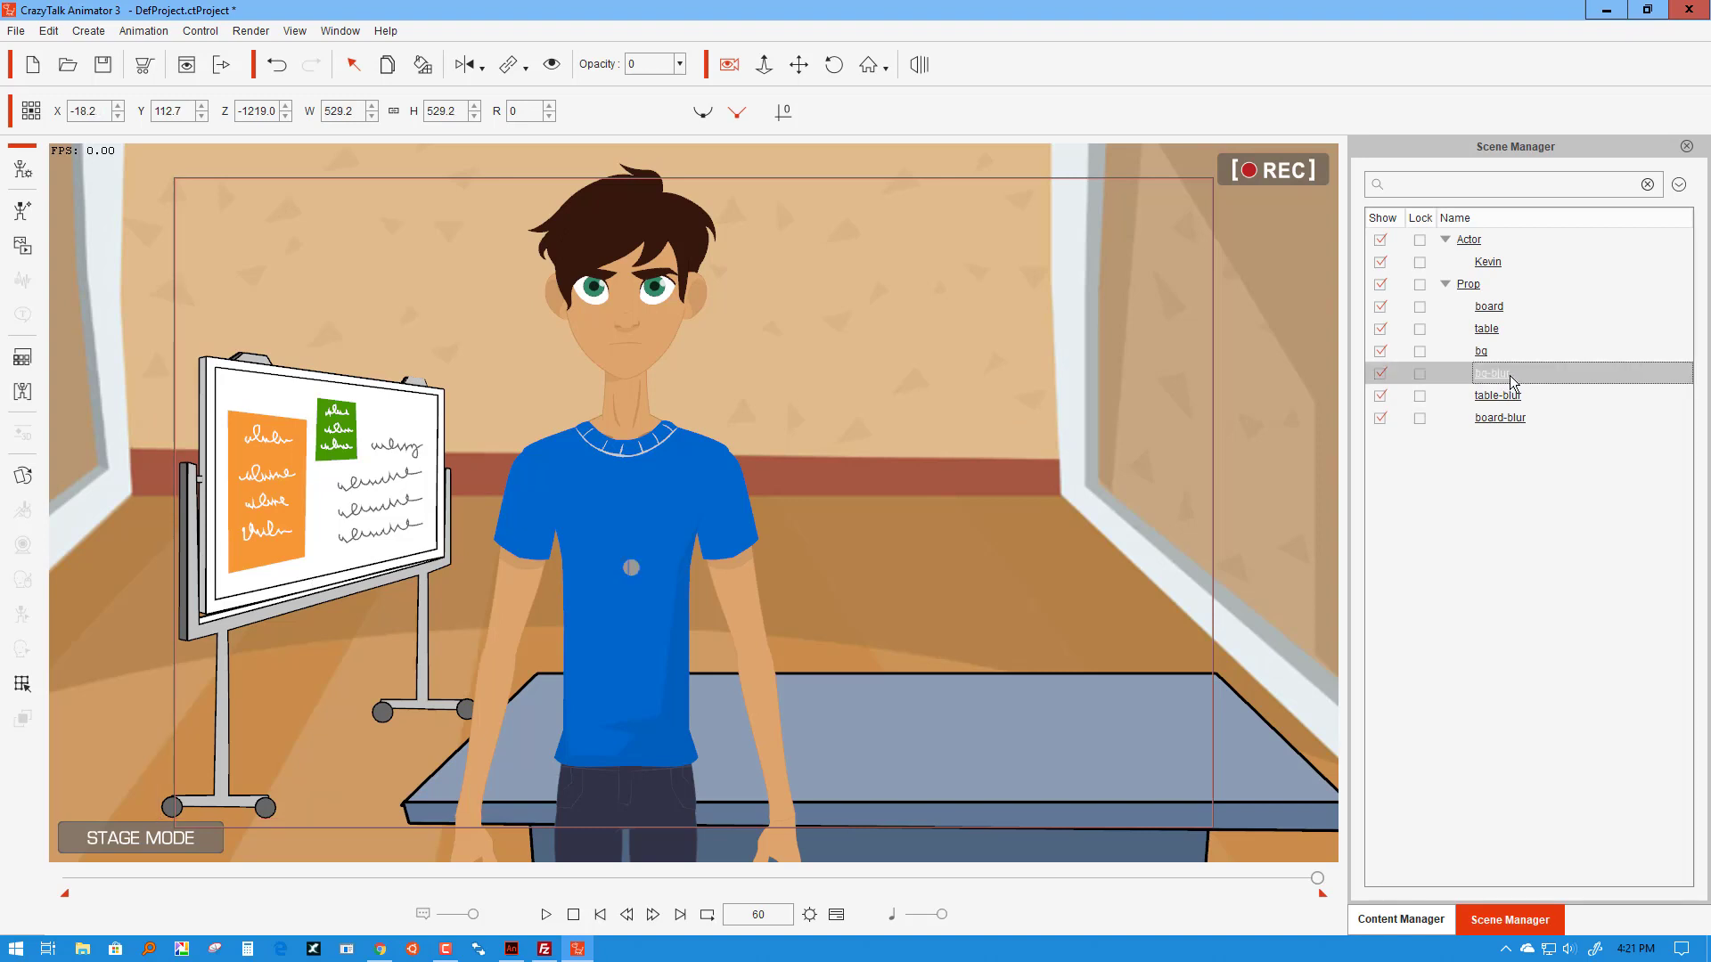
pyautogui.click(679, 63)
pyautogui.moveTo(634, 81); pyautogui.dragTo(729, 89)
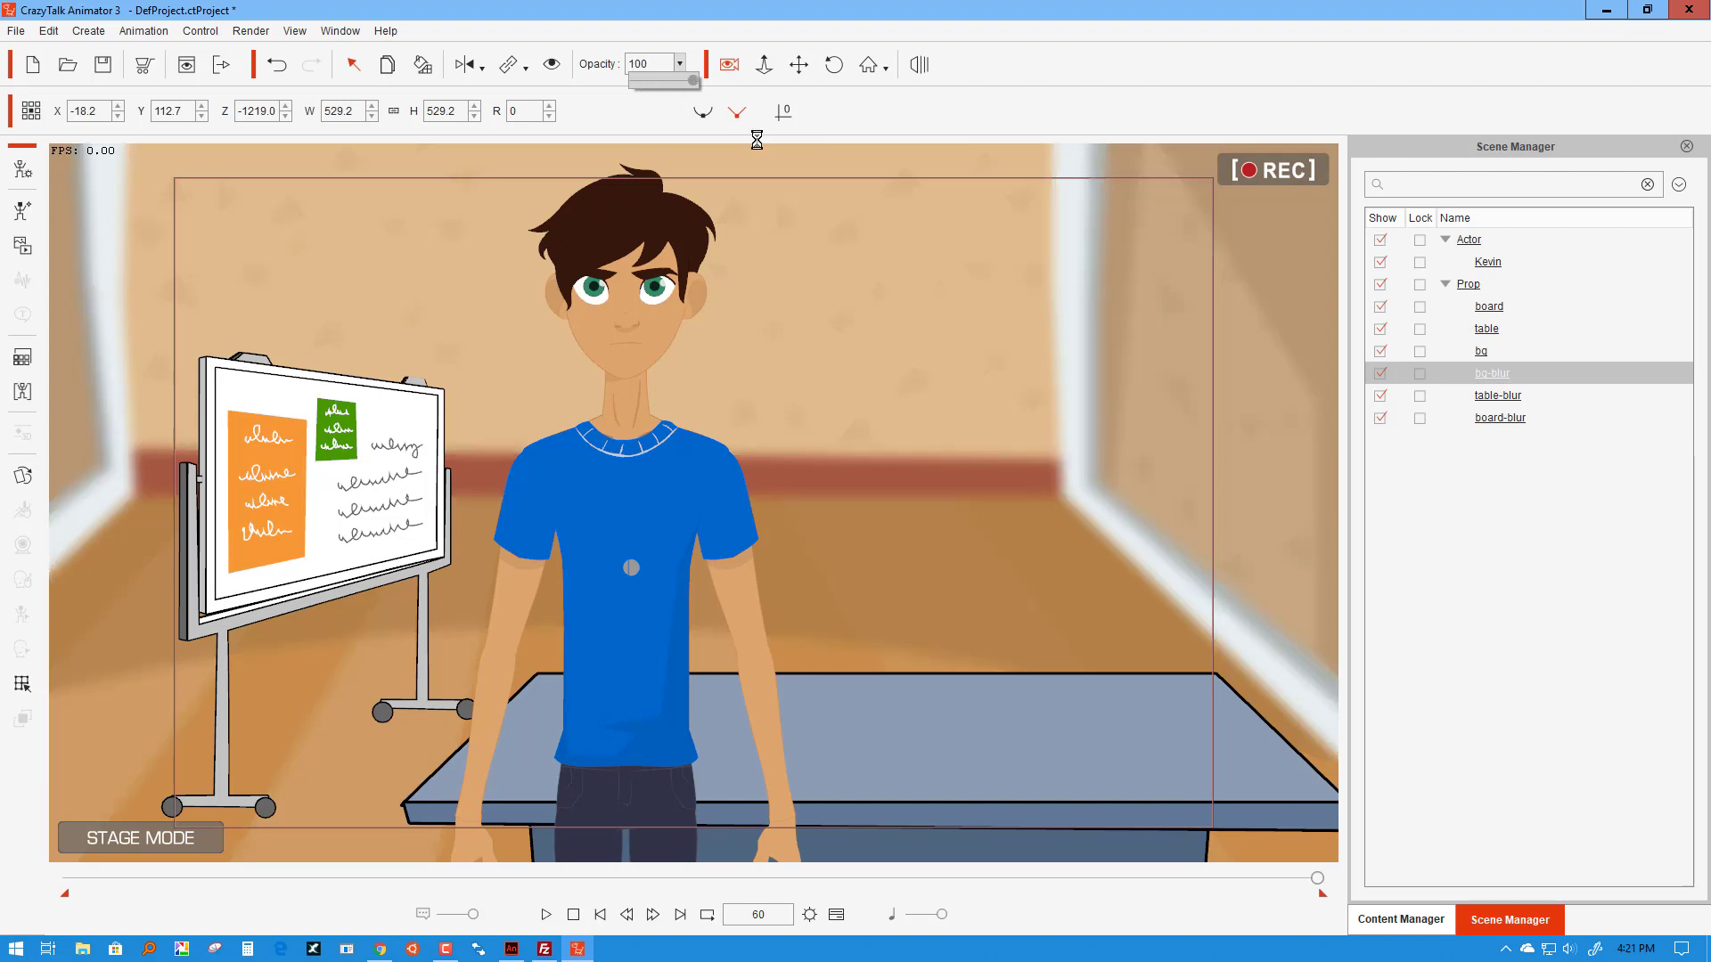
# Step: Set table-blur and board-blur opacity to 100, then scrub back around frames 47-52 to preview the fade
pyautogui.click(1496, 402)
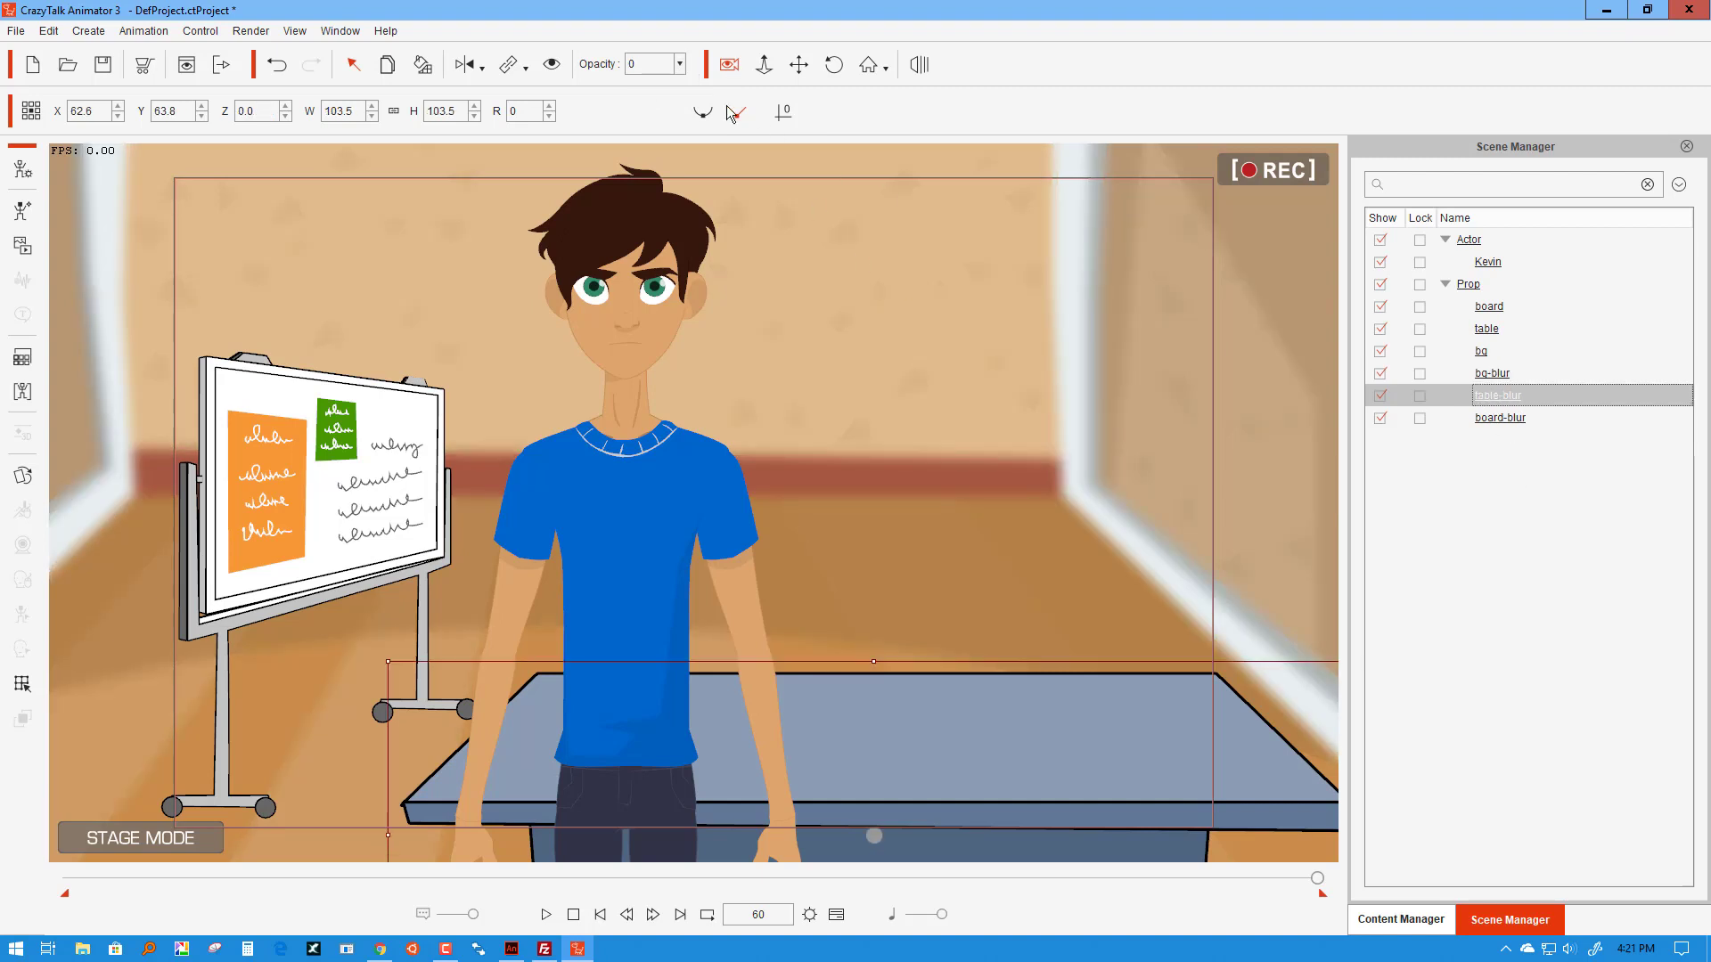
pyautogui.click(680, 69)
pyautogui.moveTo(635, 81); pyautogui.dragTo(693, 81)
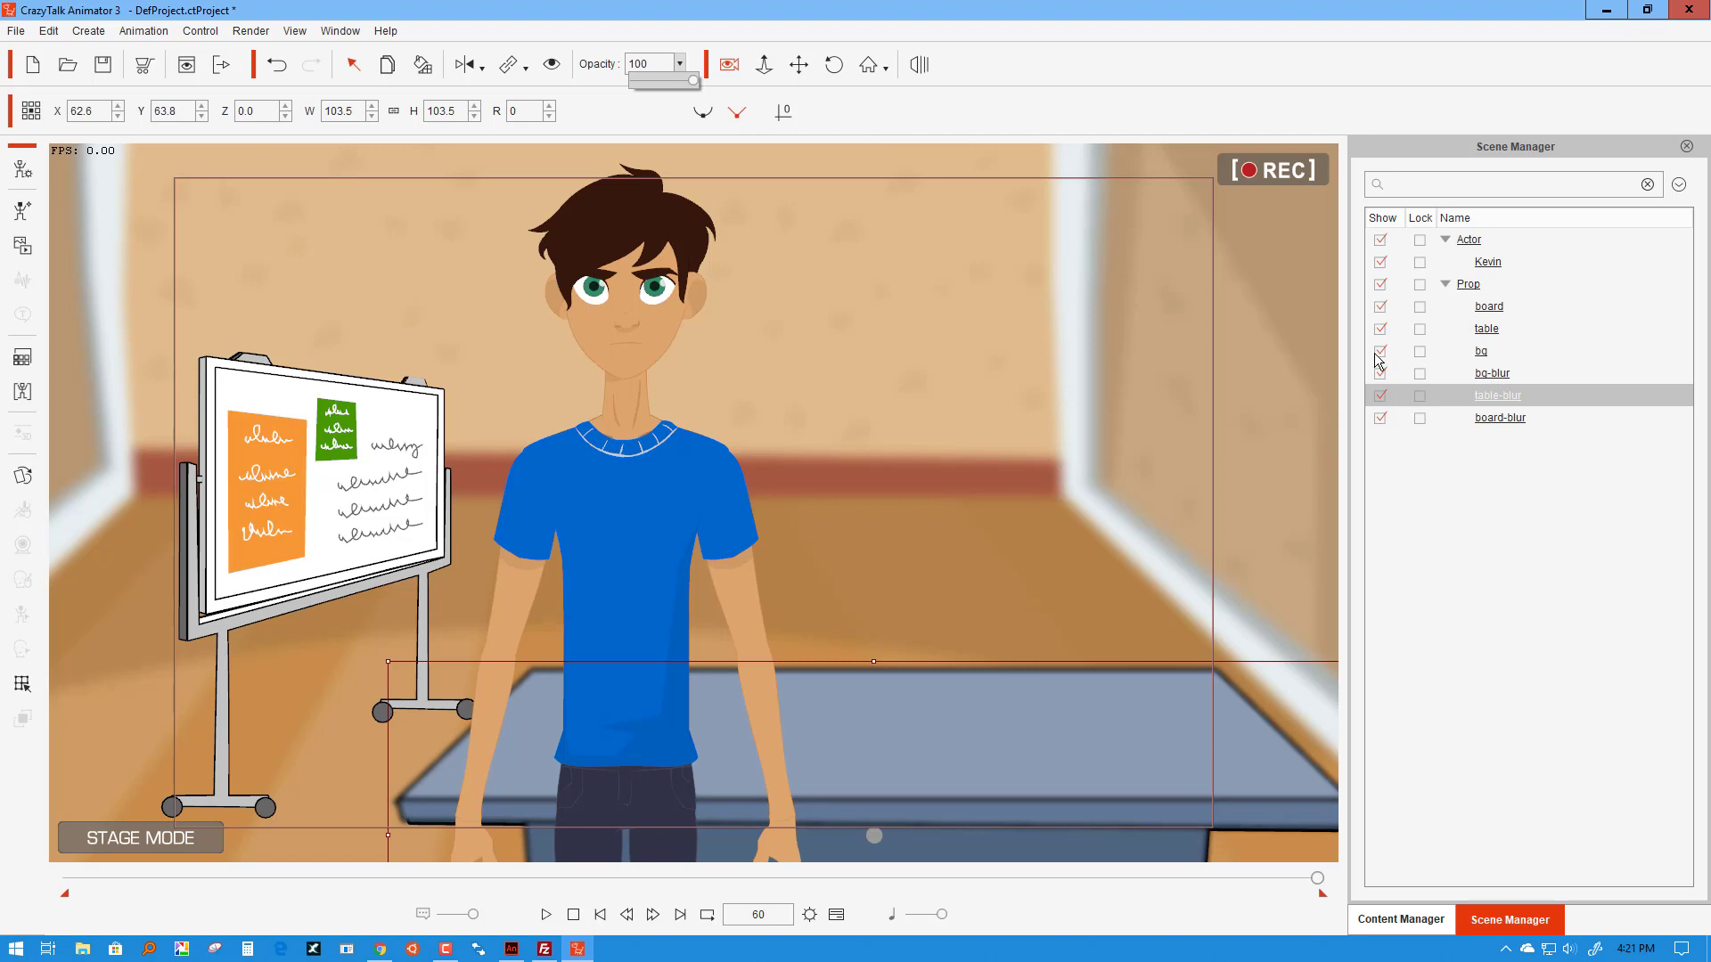
pyautogui.click(1486, 419)
pyautogui.click(680, 64)
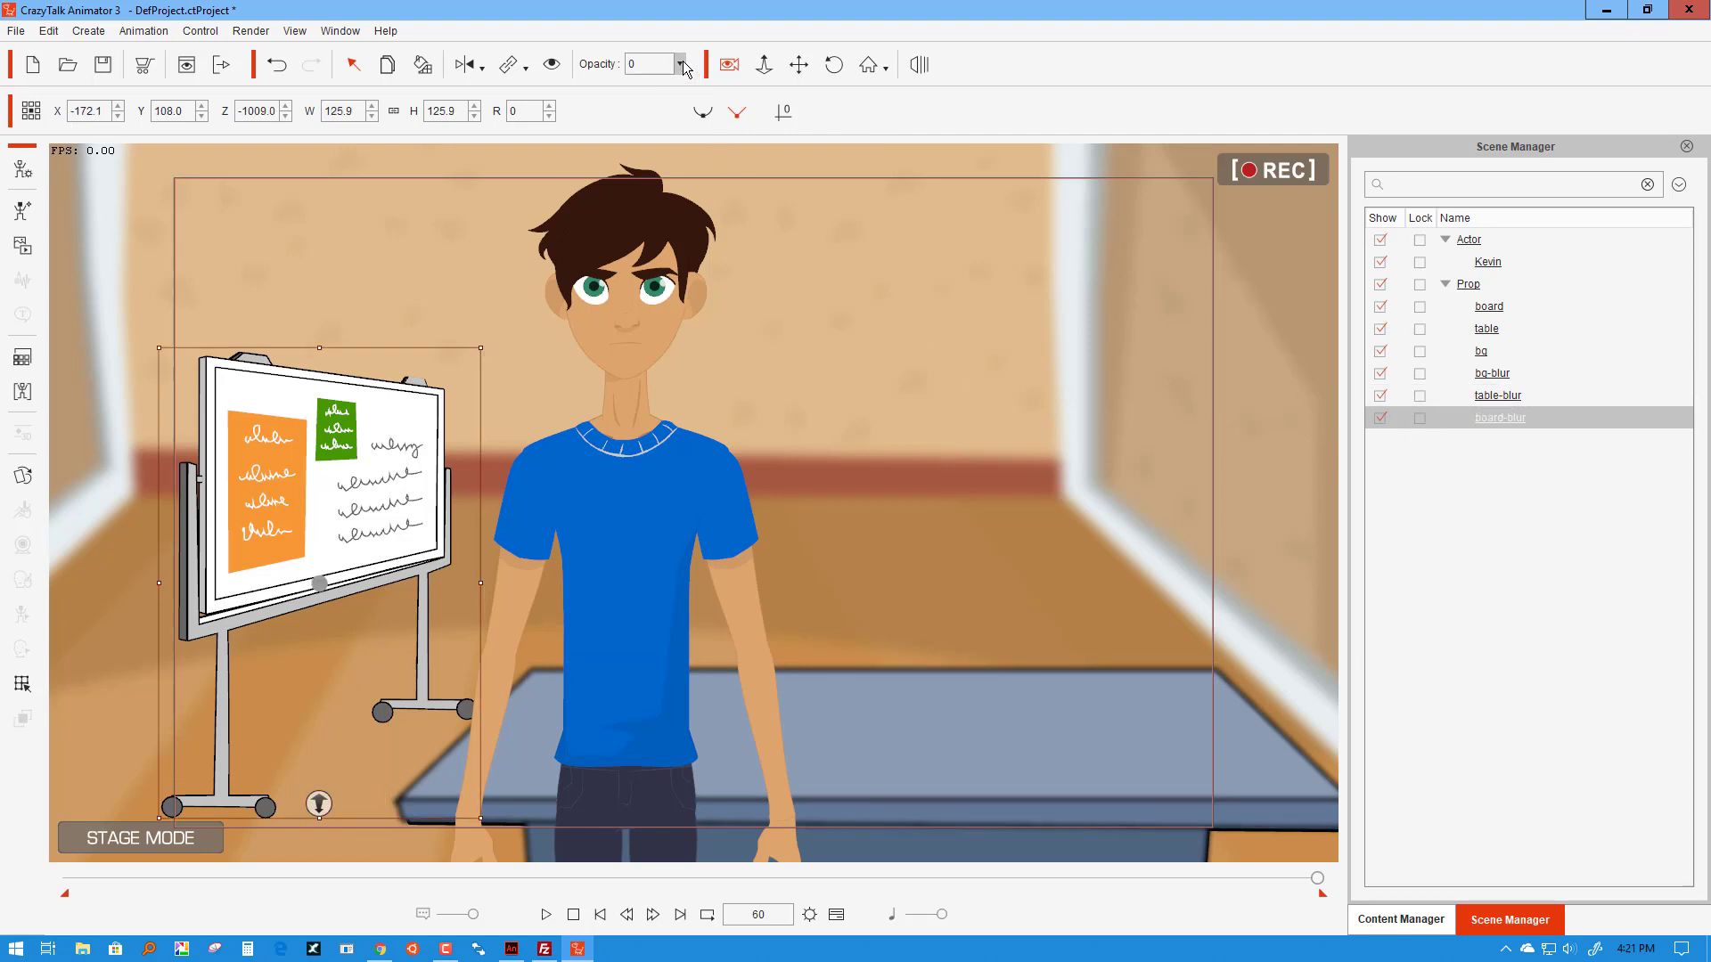
pyautogui.moveTo(634, 82); pyautogui.dragTo(693, 81)
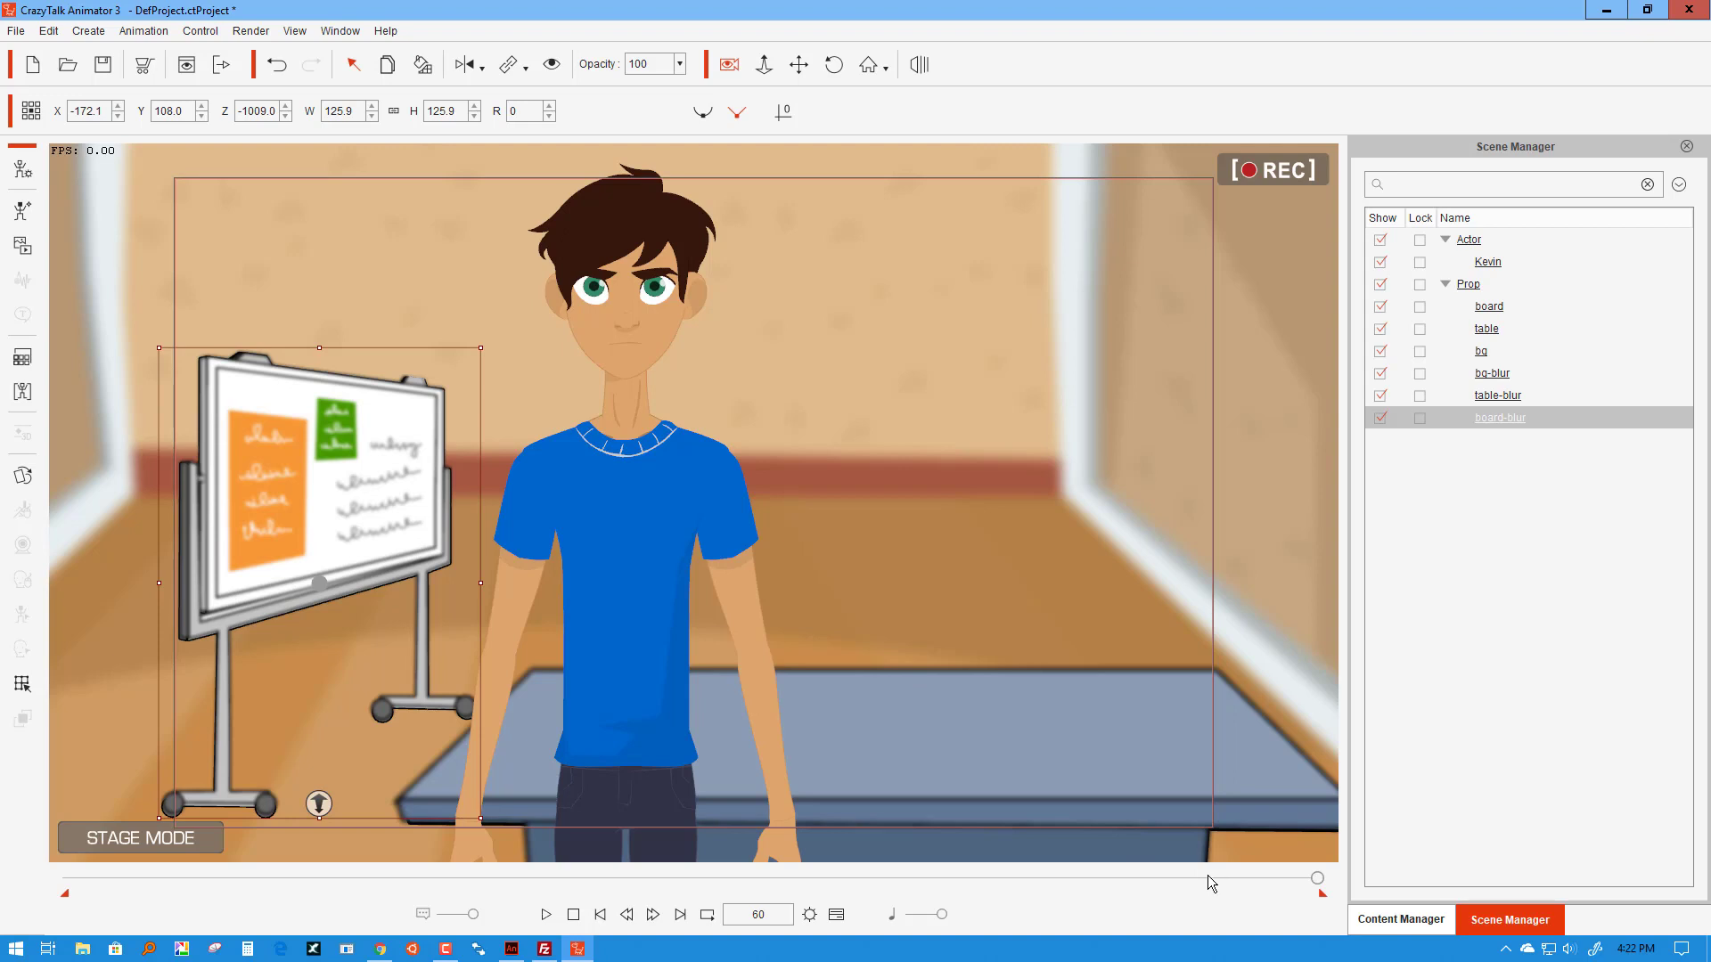
pyautogui.moveTo(1185, 880)
pyautogui.mouseDown()
pyautogui.moveTo(1021, 886)
pyautogui.moveTo(1292, 886)
pyautogui.moveTo(131, 878)
pyautogui.moveTo(1275, 874)
pyautogui.moveTo(1173, 877)
pyautogui.mouseUp()
pyautogui.click(1068, 879)
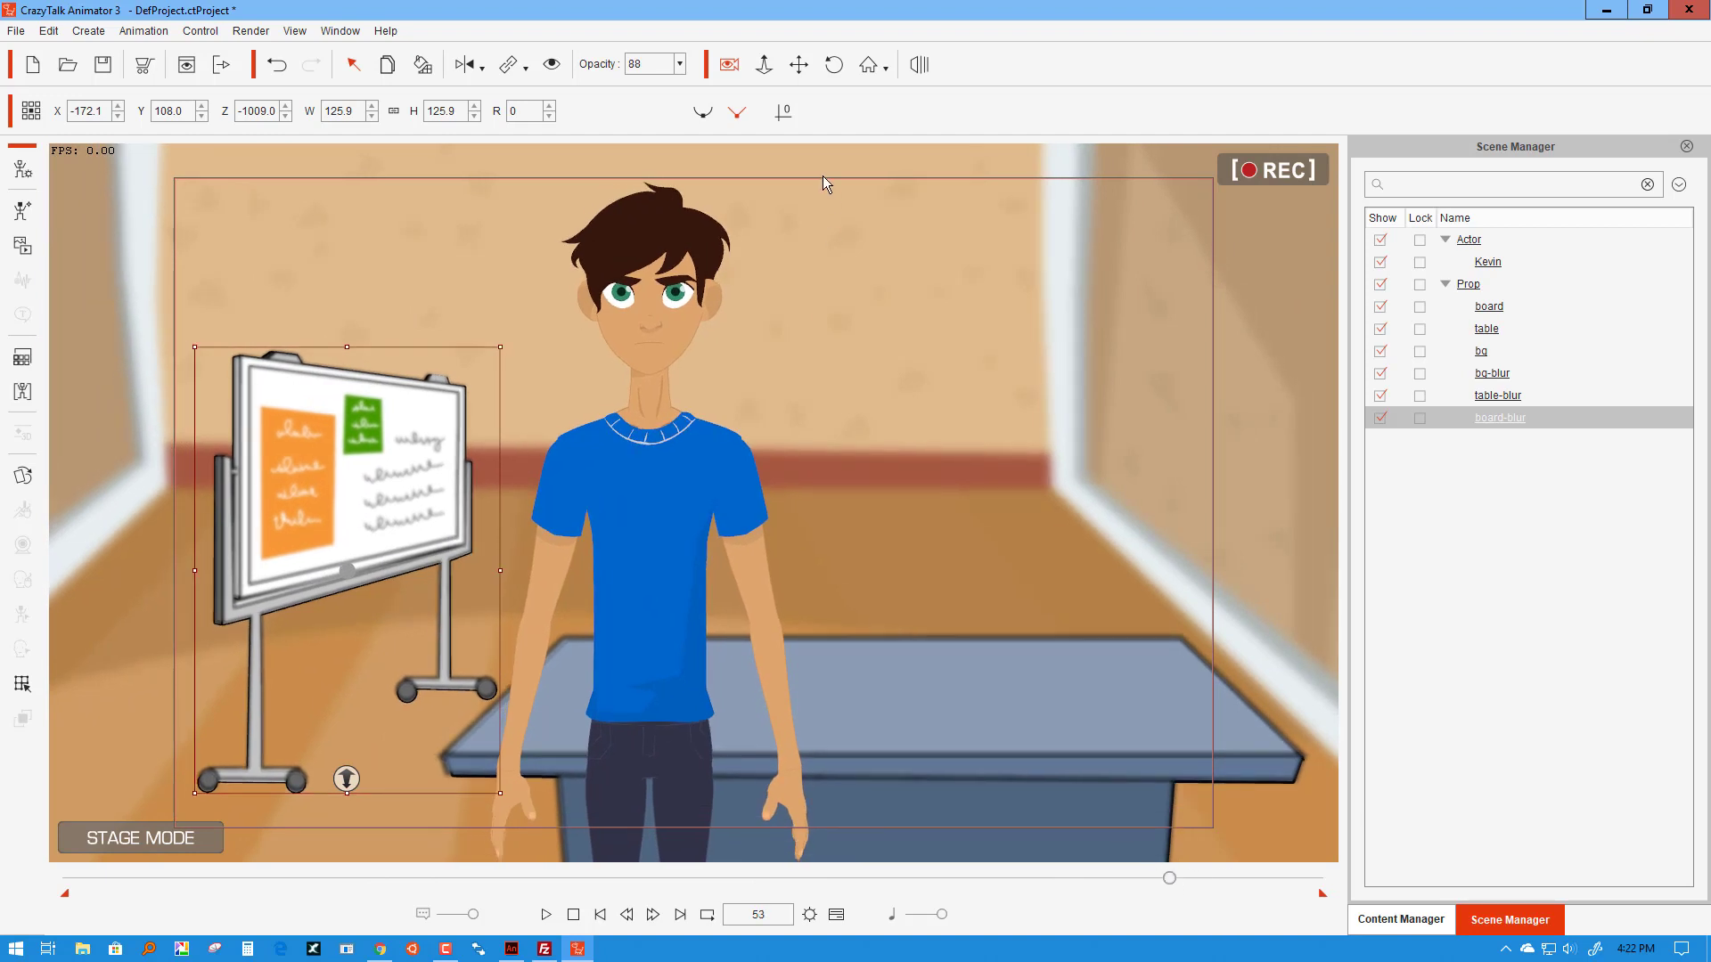
pyautogui.click(1498, 313)
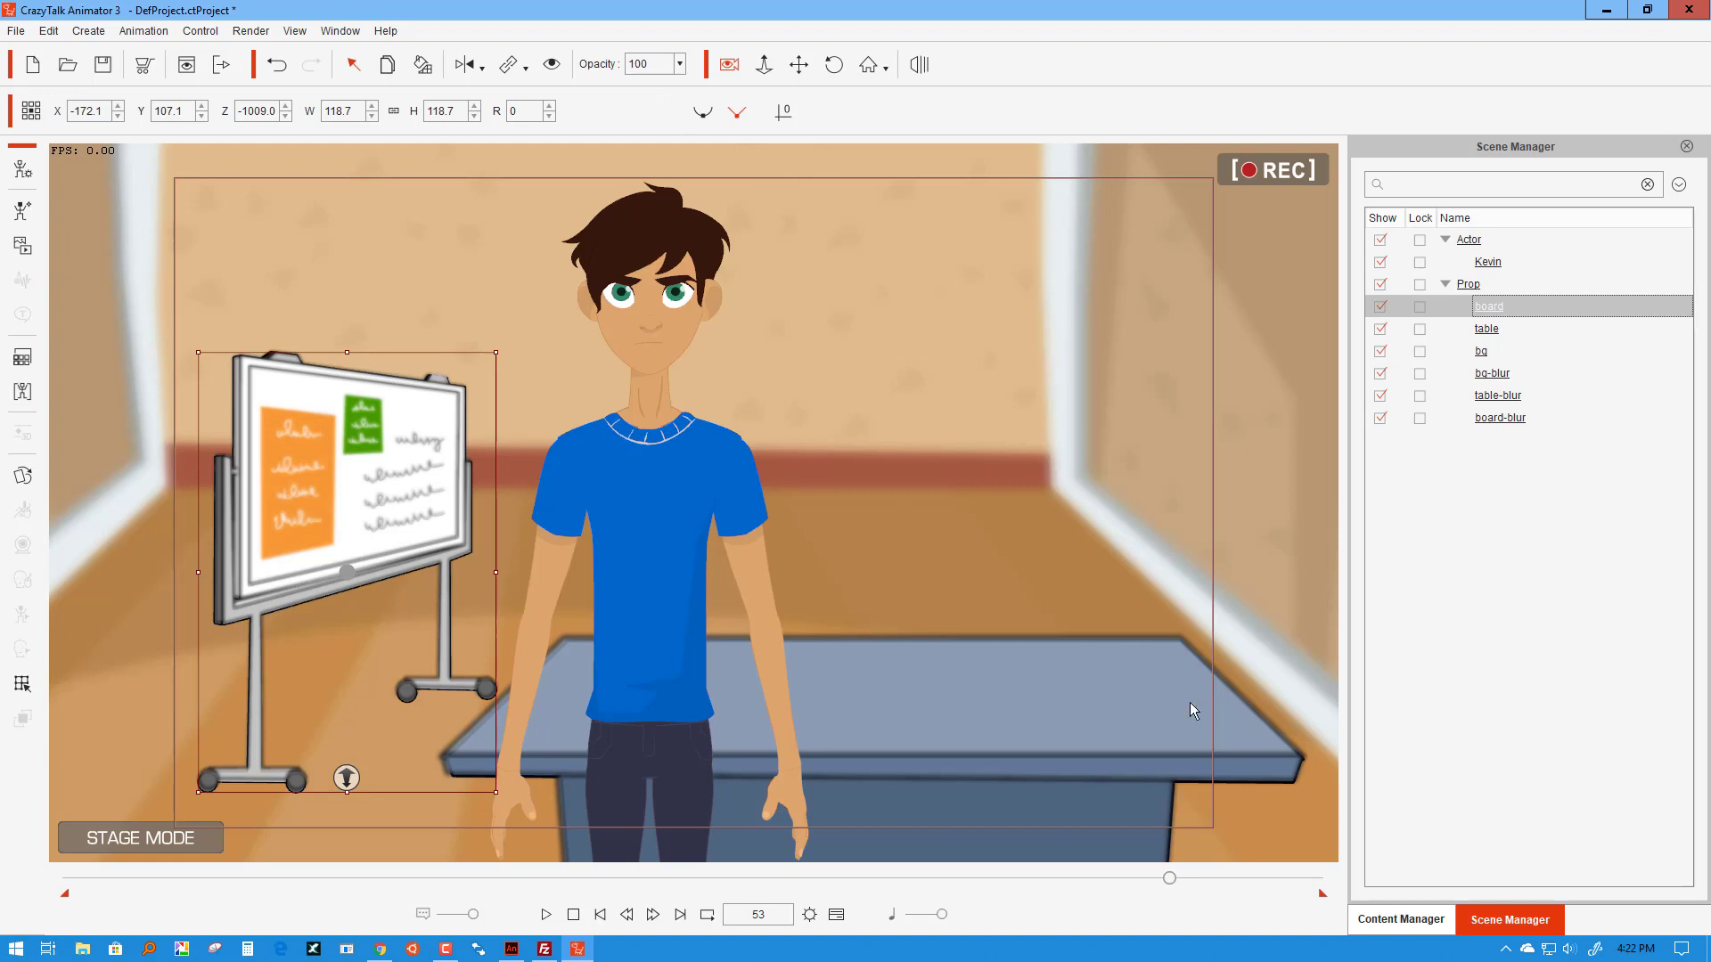
pyautogui.click(765, 917)
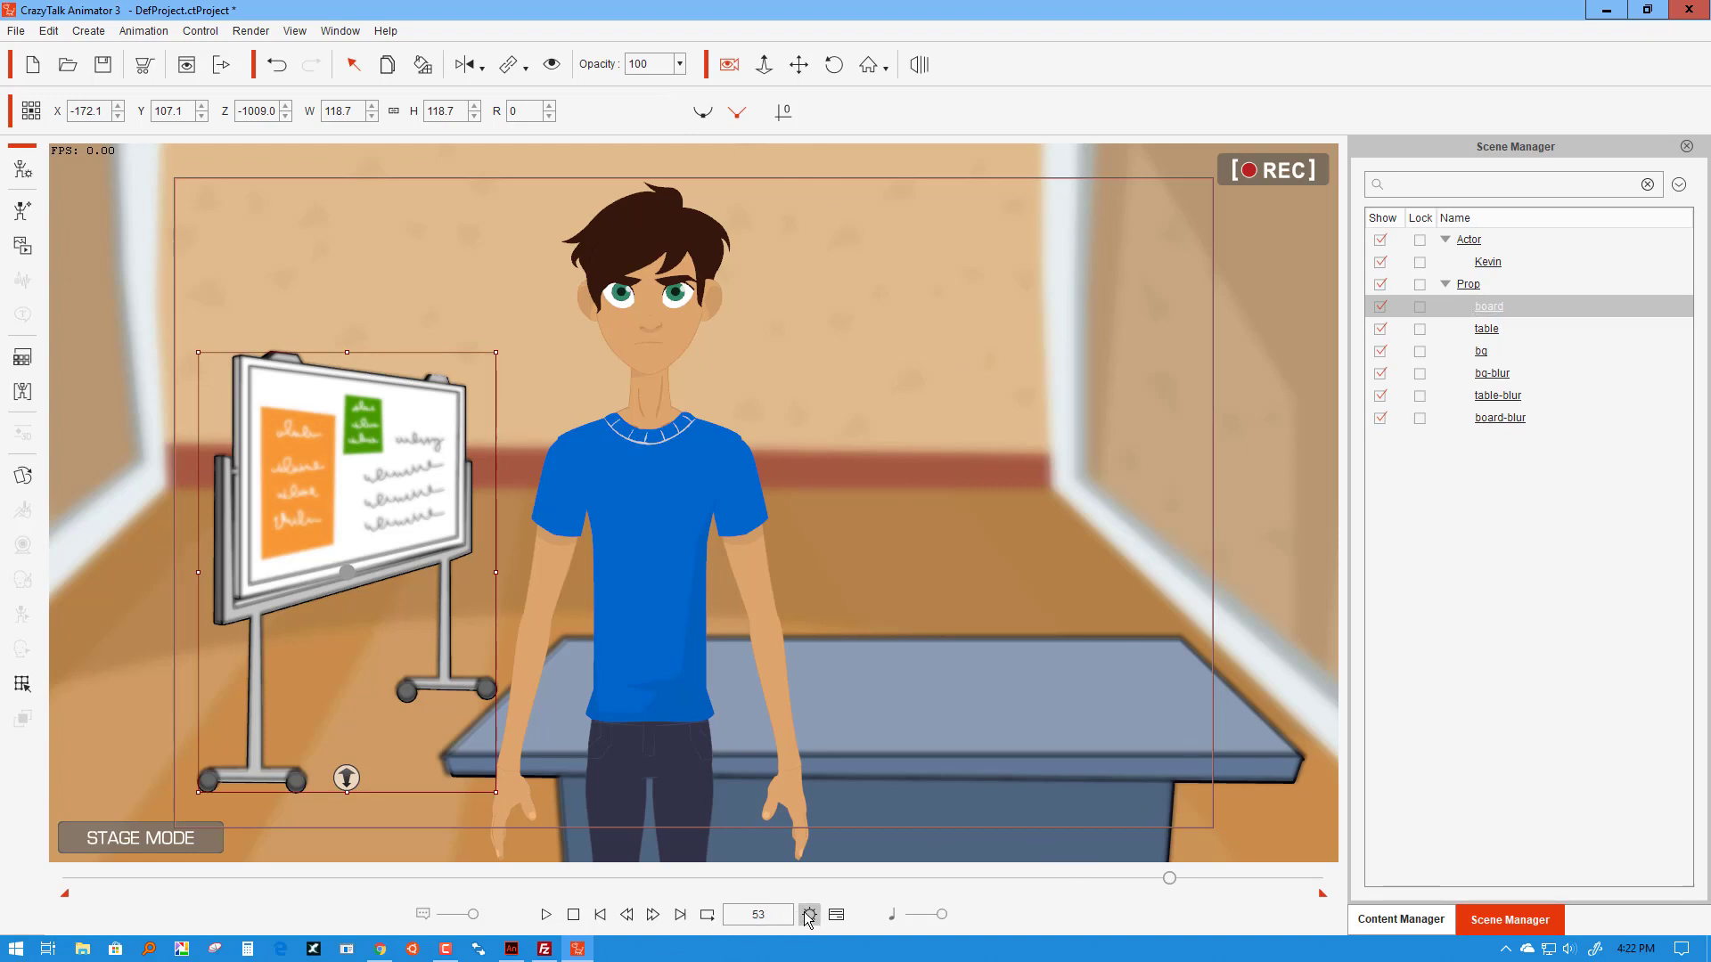
pyautogui.click(809, 916)
pyautogui.doubleClick(628, 364)
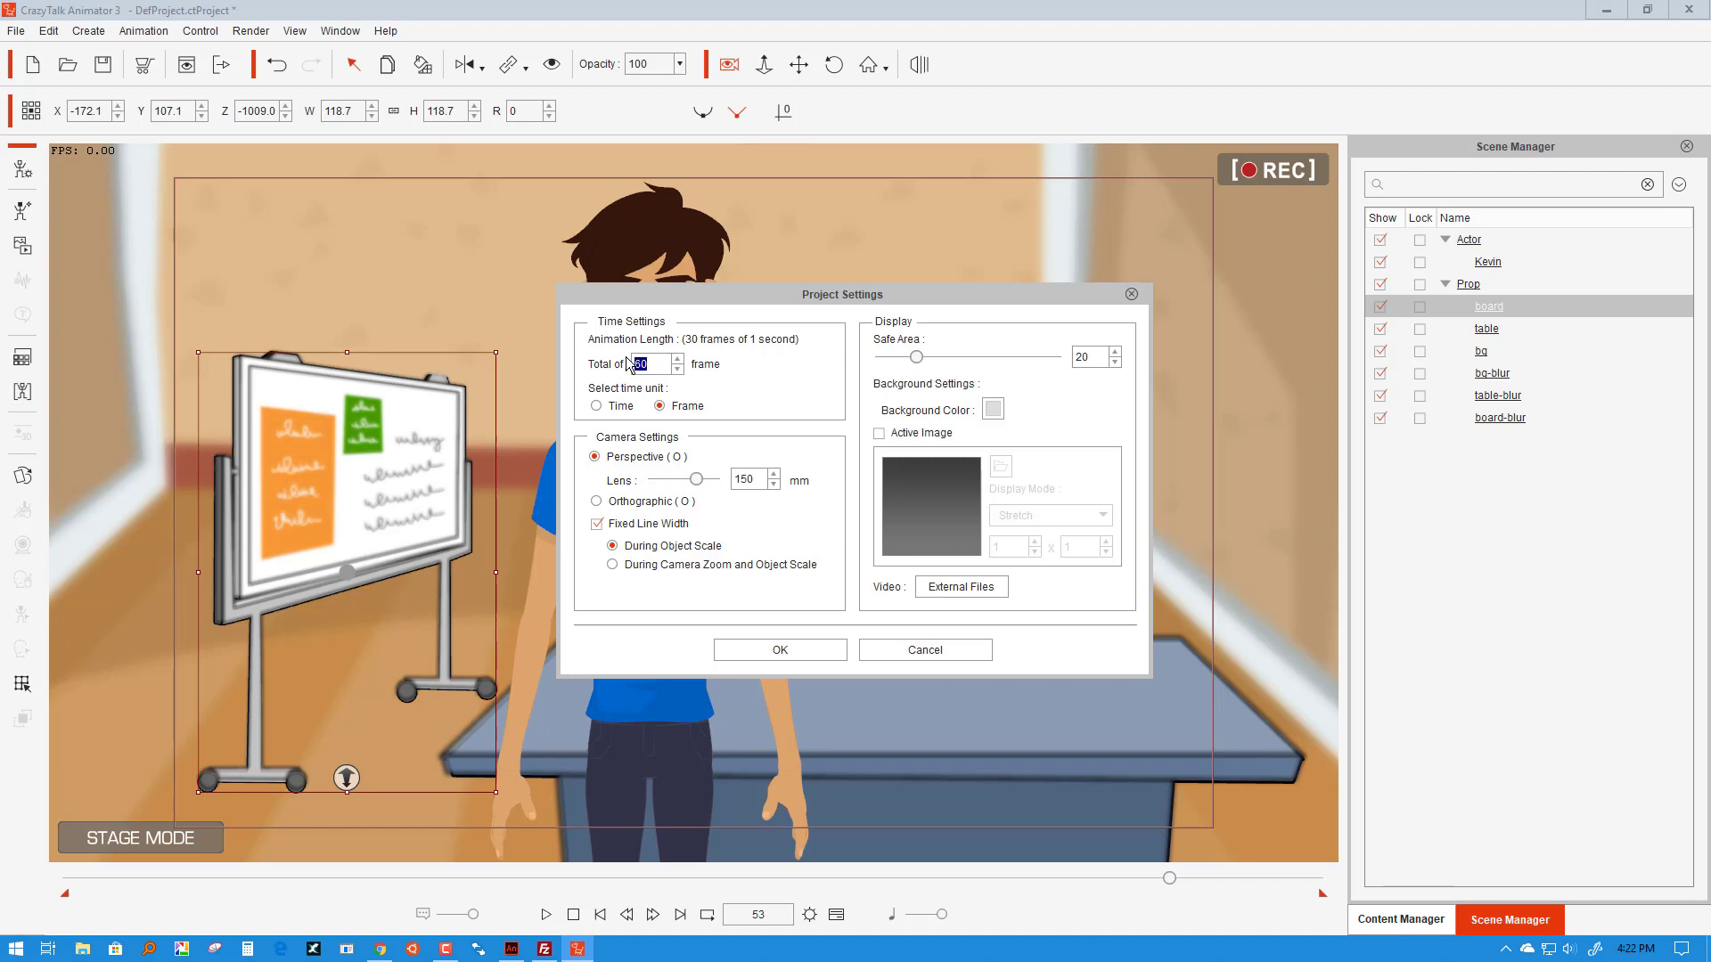
pyautogui.click(925, 649)
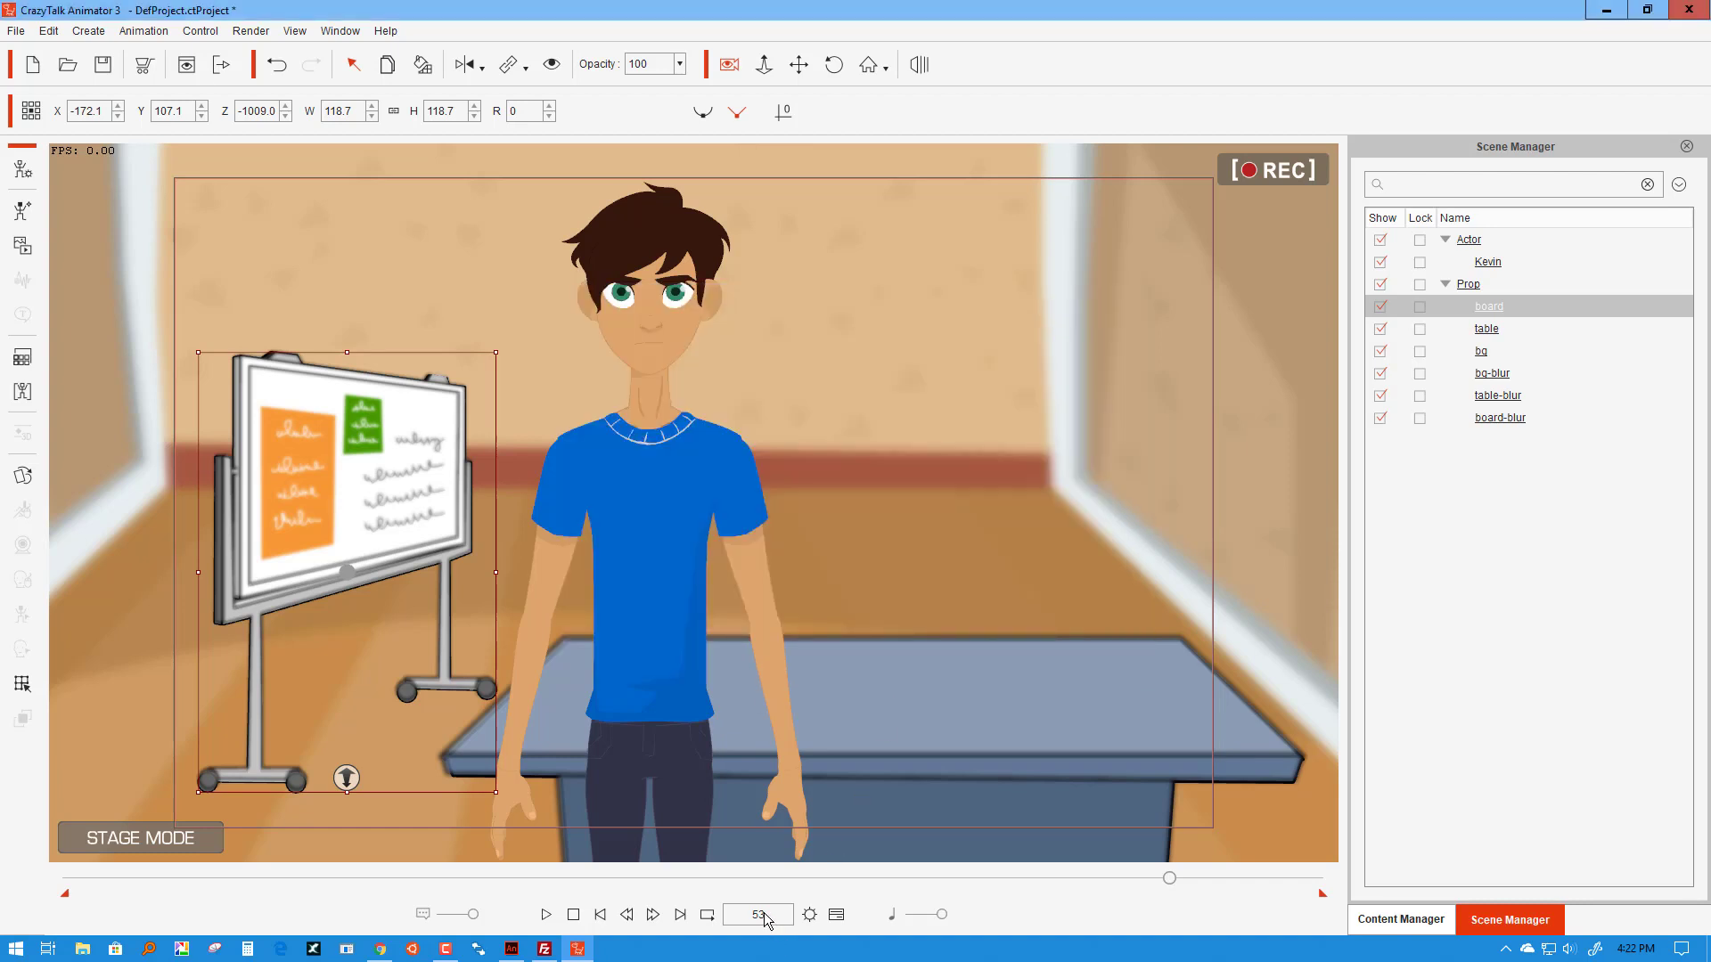
pyautogui.click(831, 880)
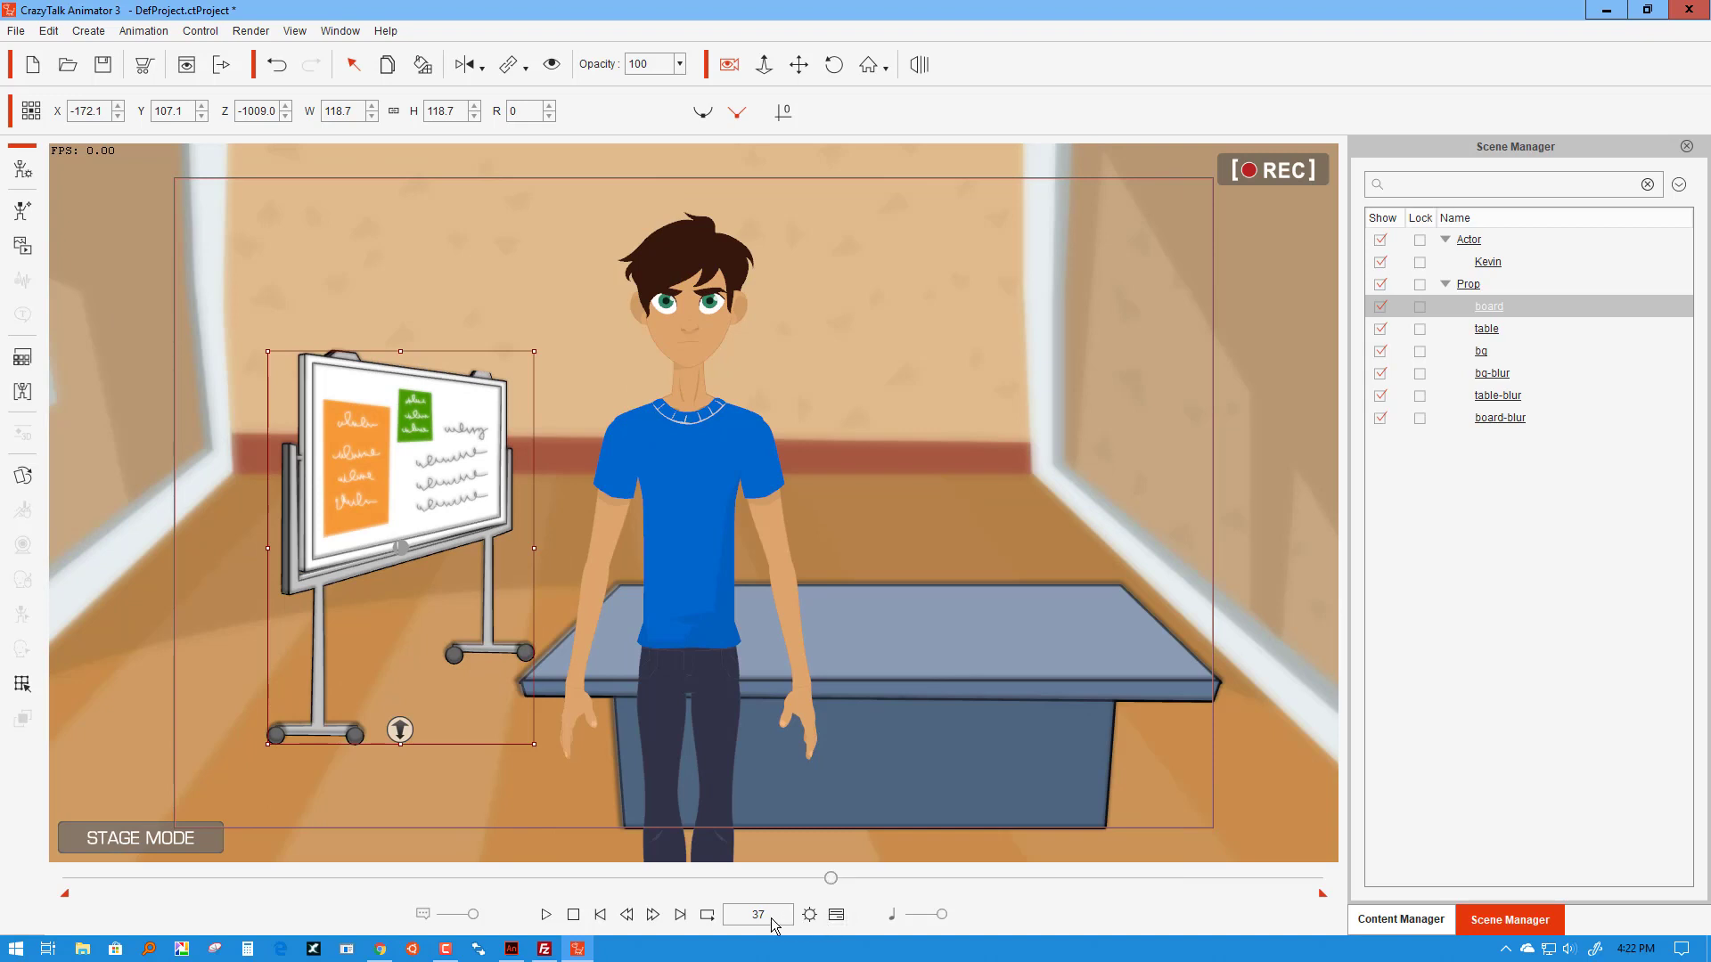
pyautogui.moveTo(831, 880); pyautogui.dragTo(683, 887)
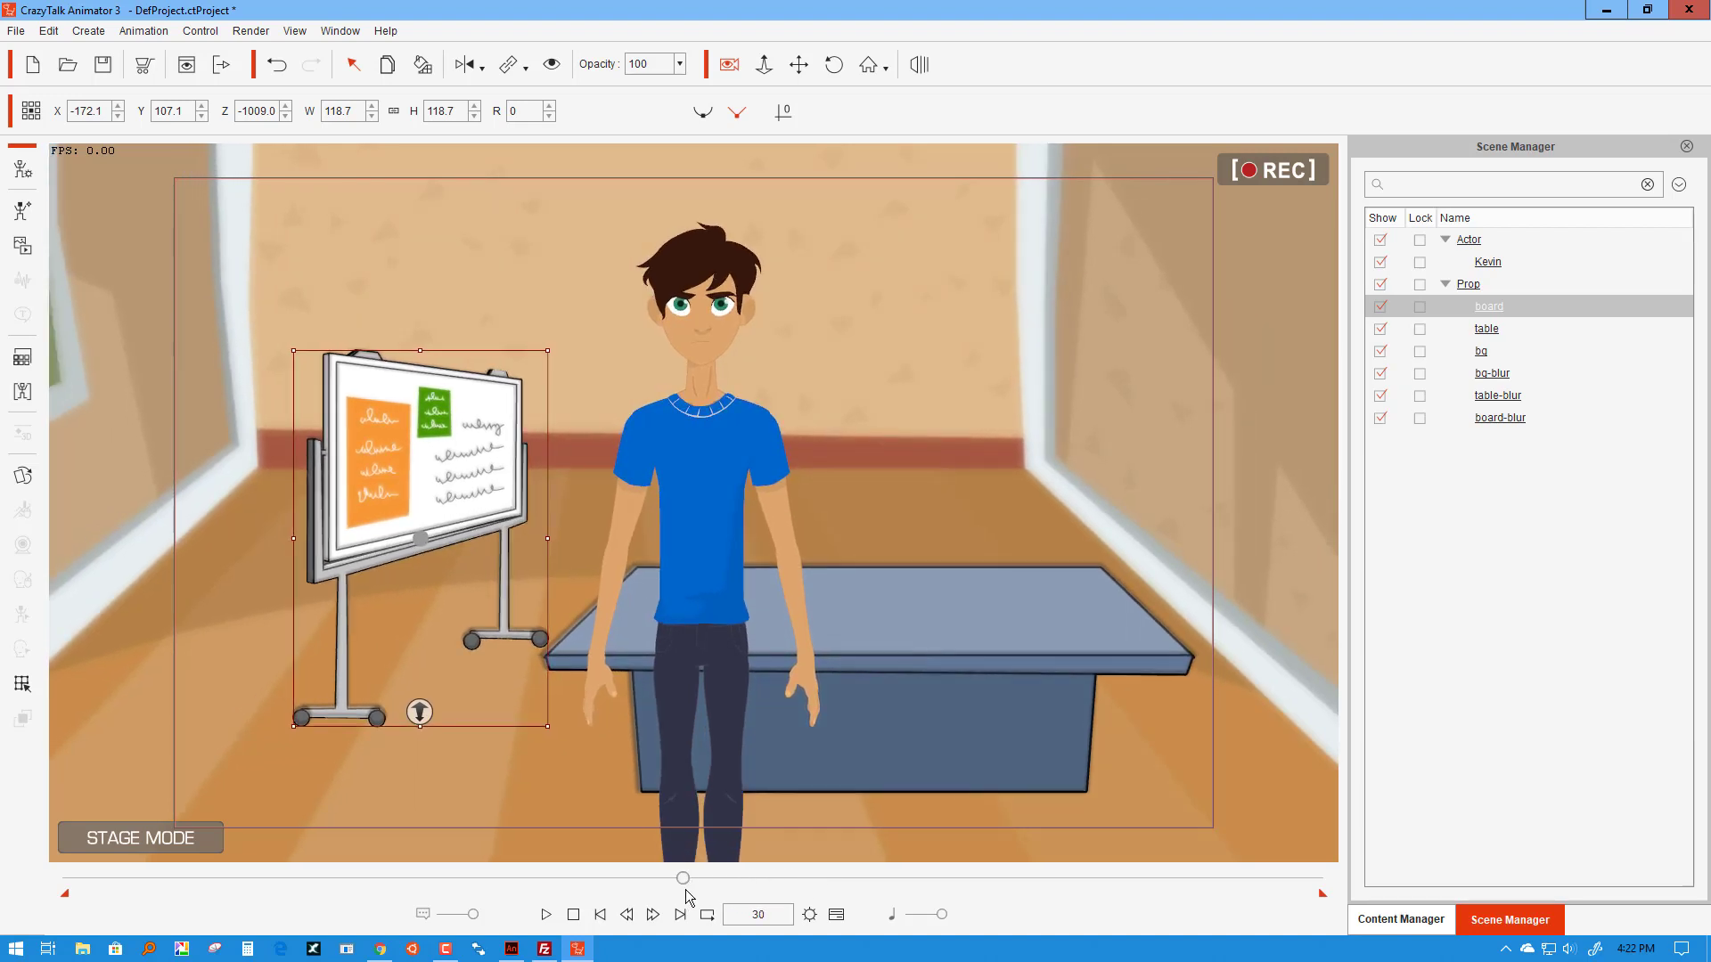
pyautogui.click(1487, 307)
pyautogui.click(679, 63)
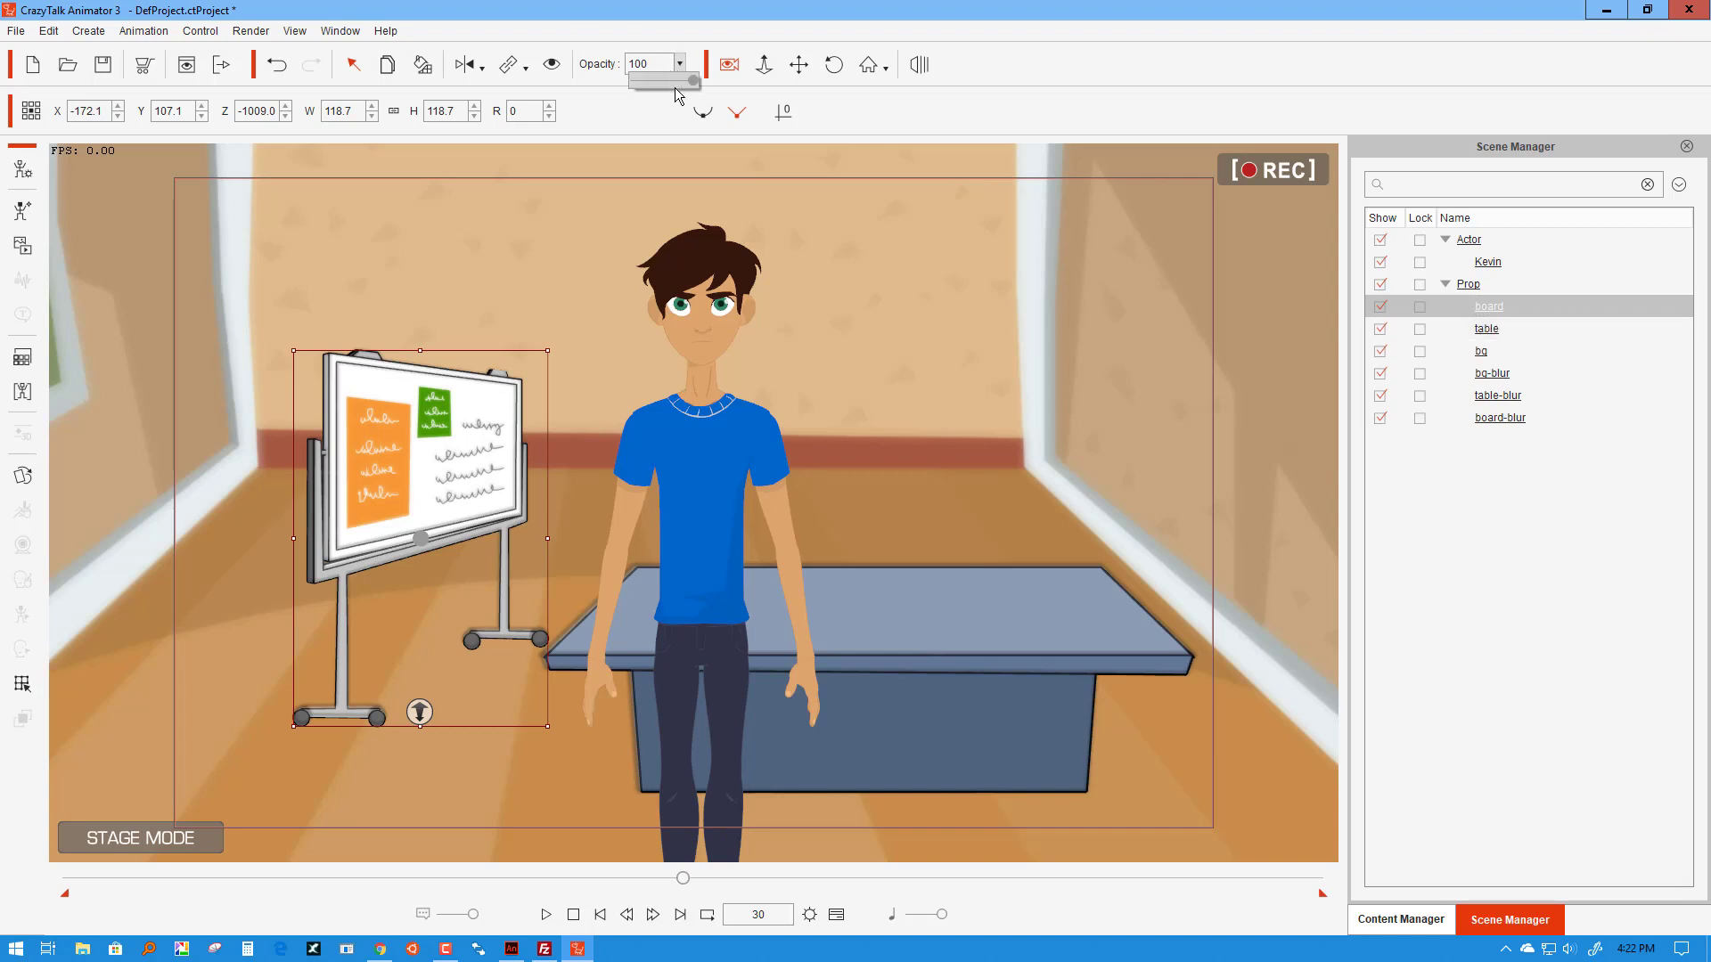
pyautogui.moveTo(679, 87)
pyautogui.mouseDown()
pyautogui.moveTo(600, 89)
pyautogui.moveTo(693, 81)
pyautogui.mouseUp()
pyautogui.click(896, 629)
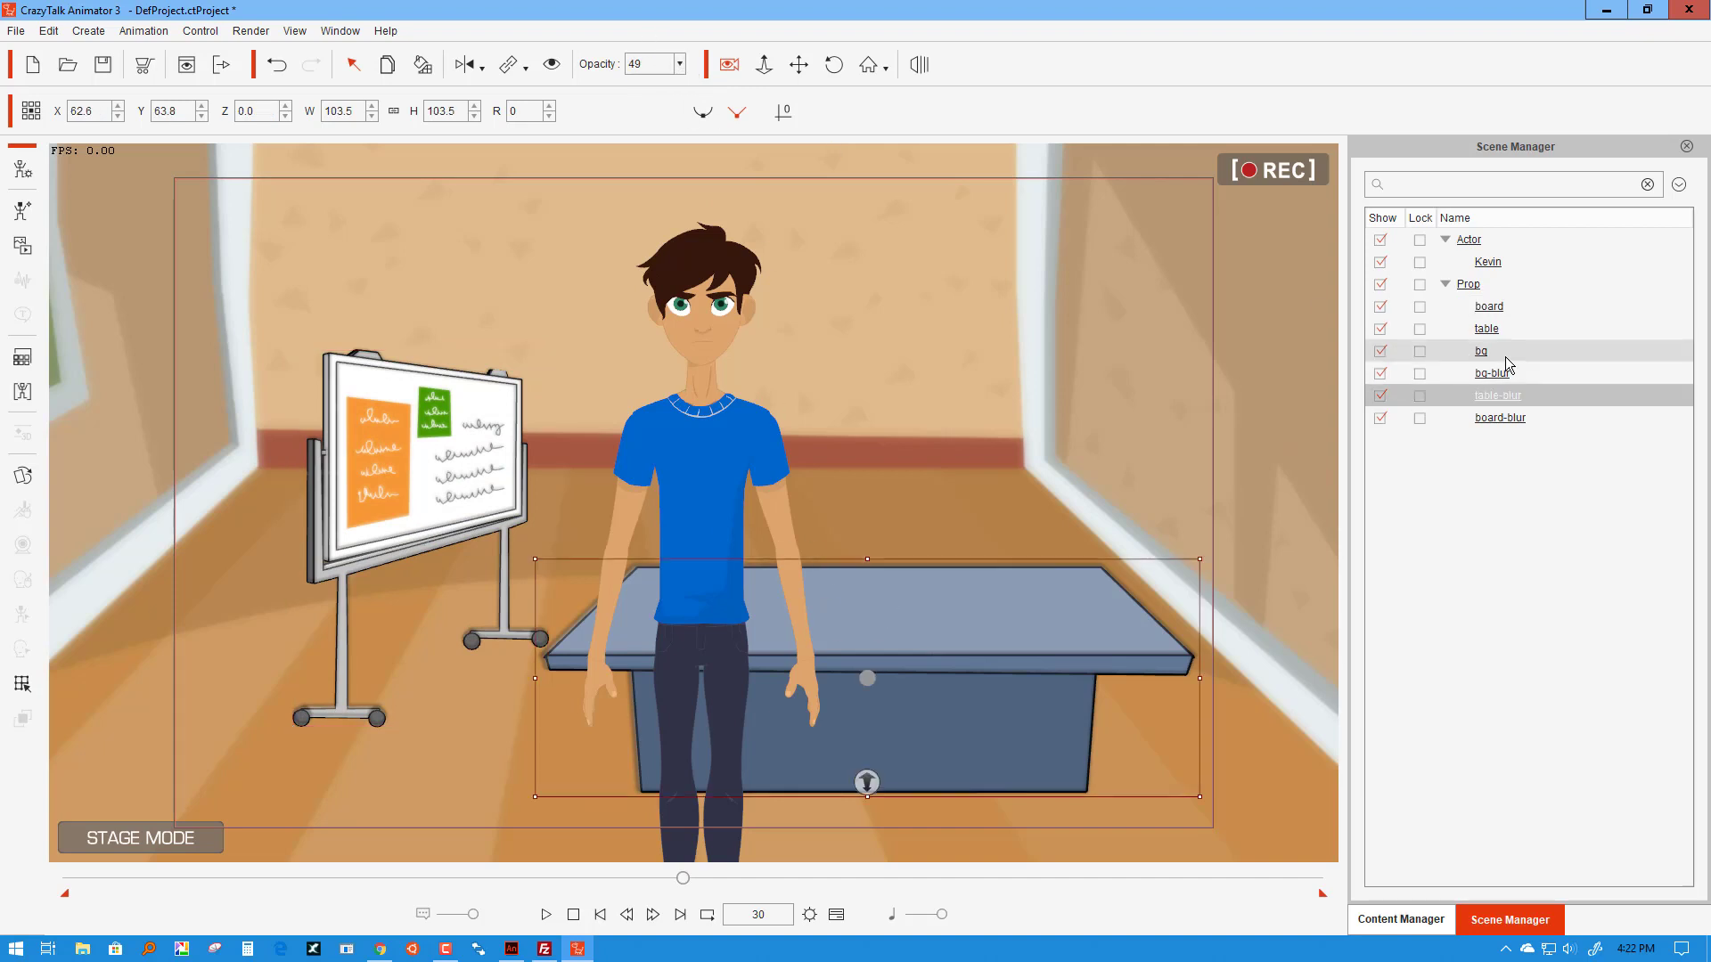
pyautogui.click(1492, 331)
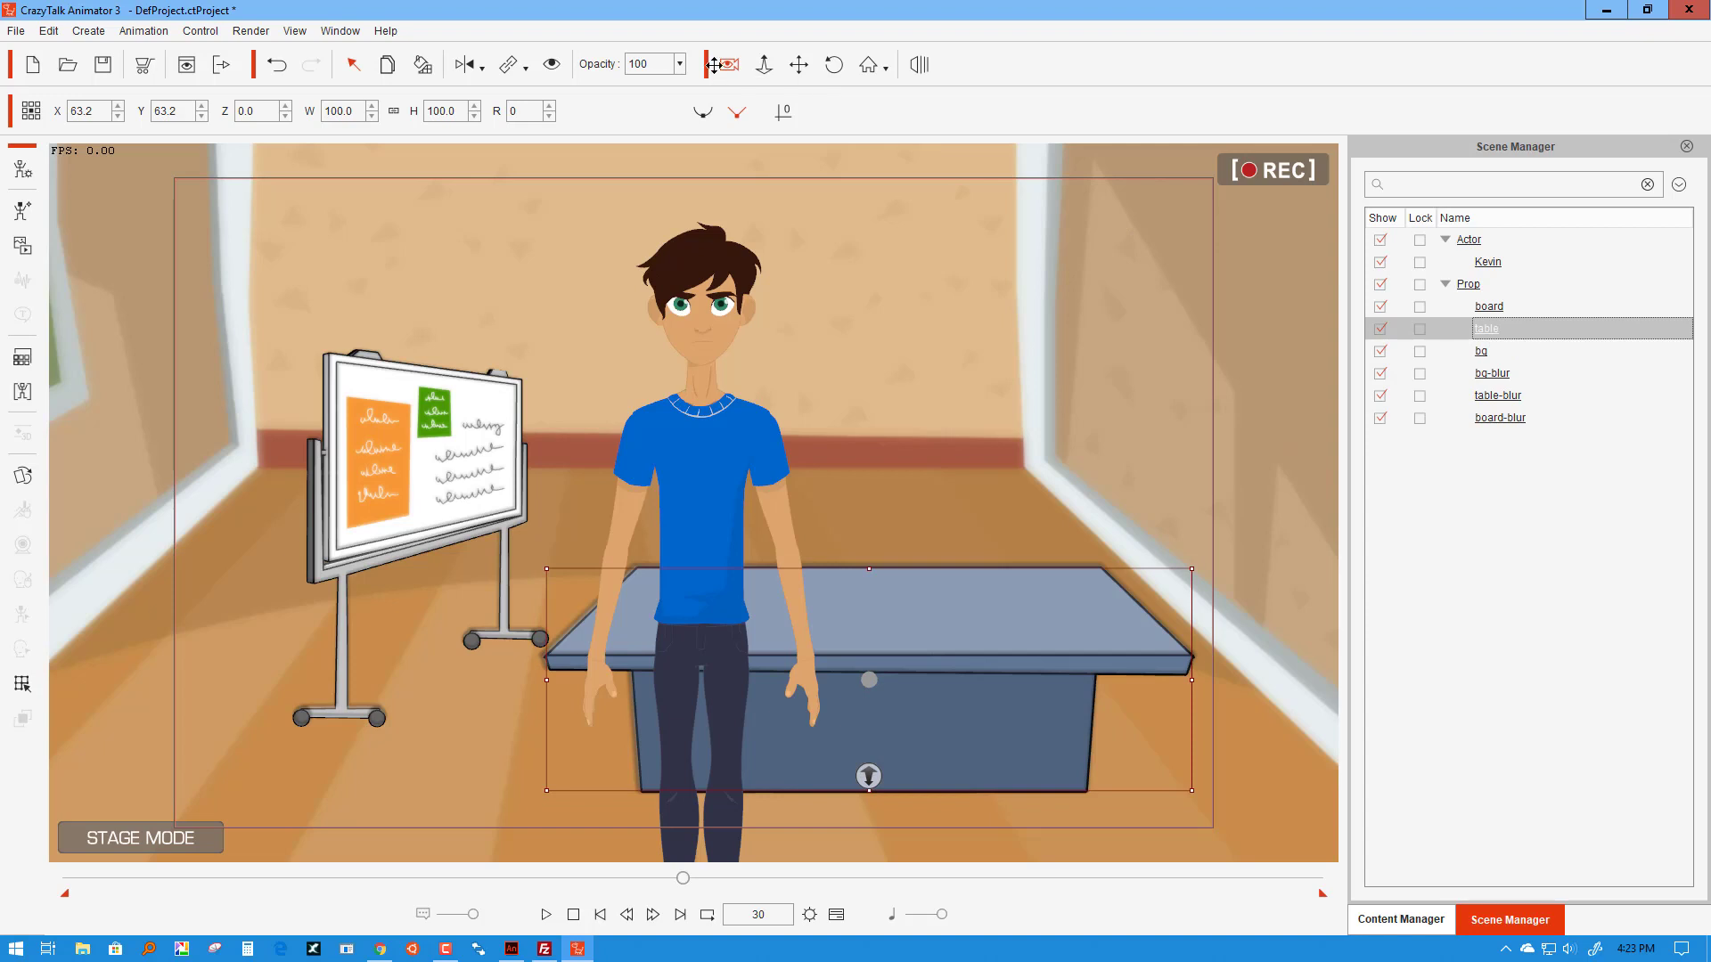
pyautogui.click(679, 64)
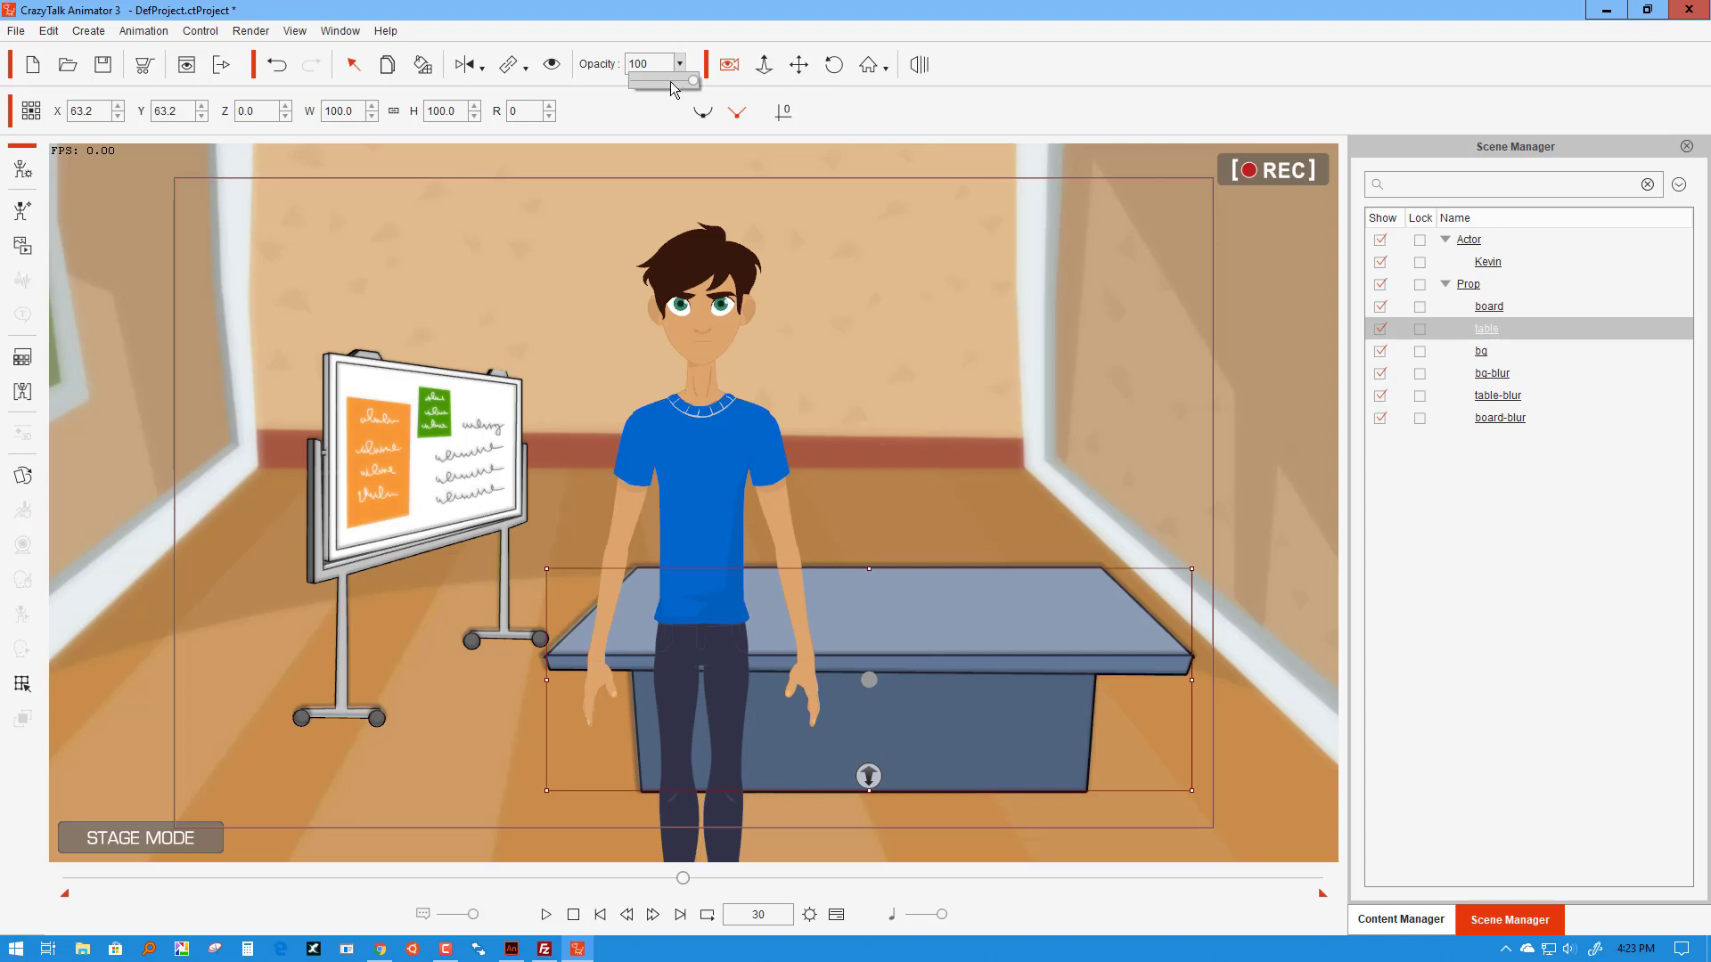
pyautogui.moveTo(692, 87); pyautogui.dragTo(748, 86)
pyautogui.click(1494, 310)
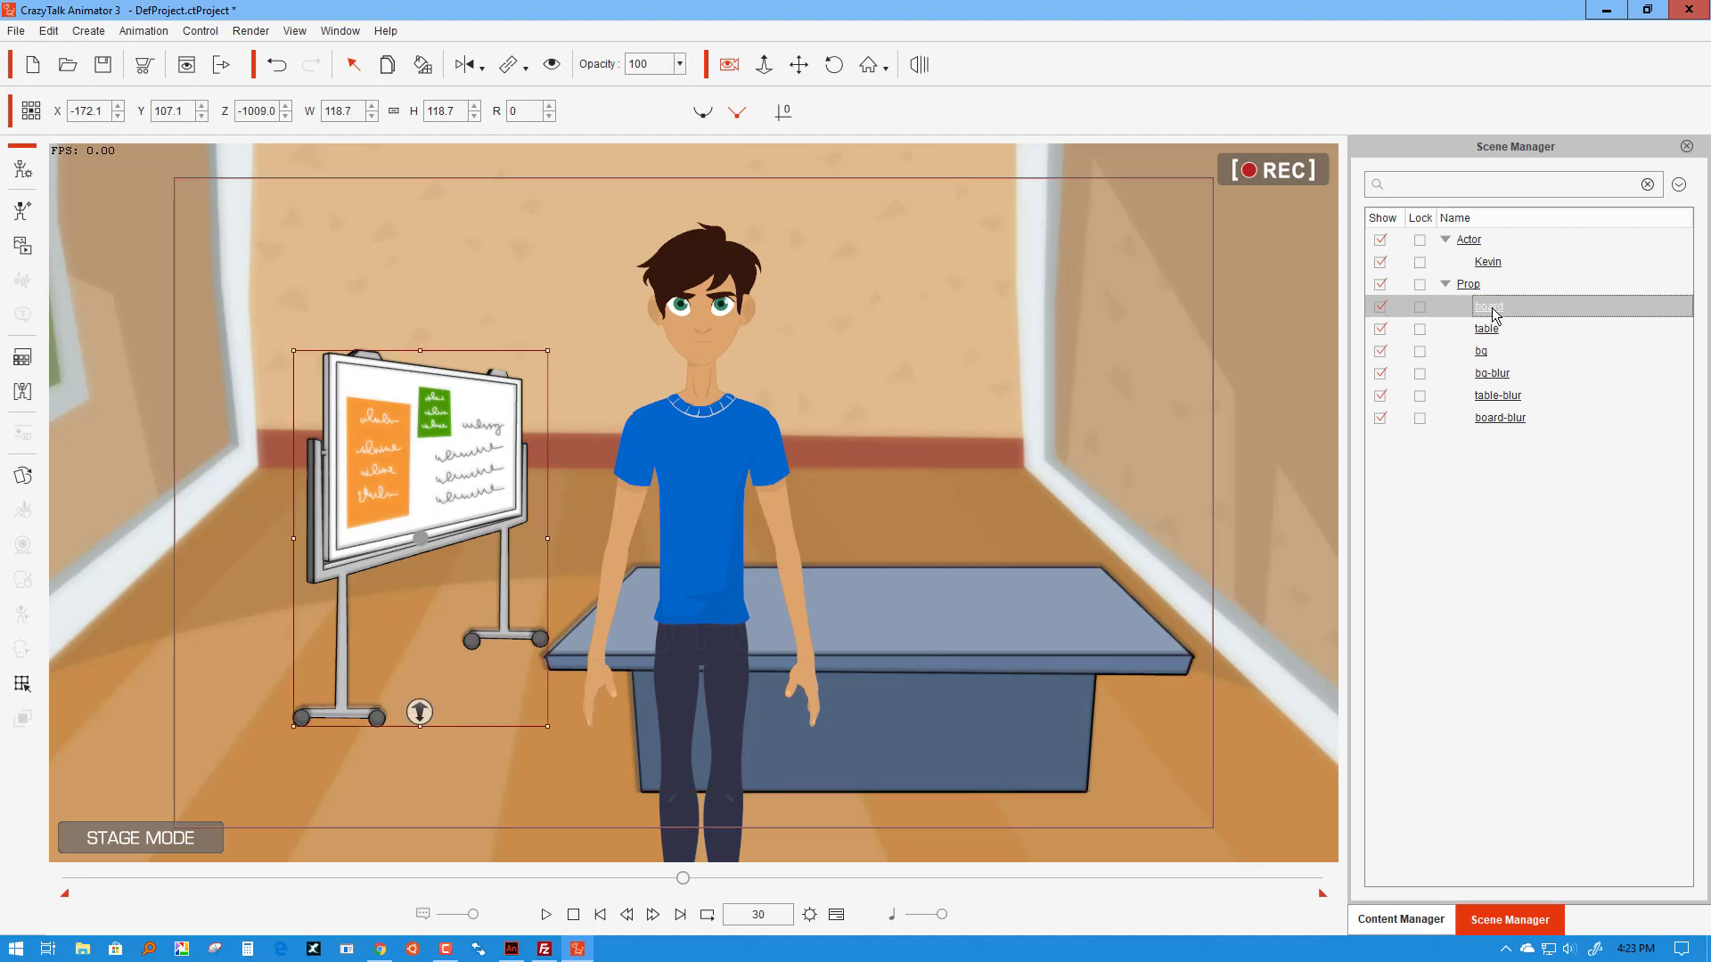
pyautogui.click(679, 63)
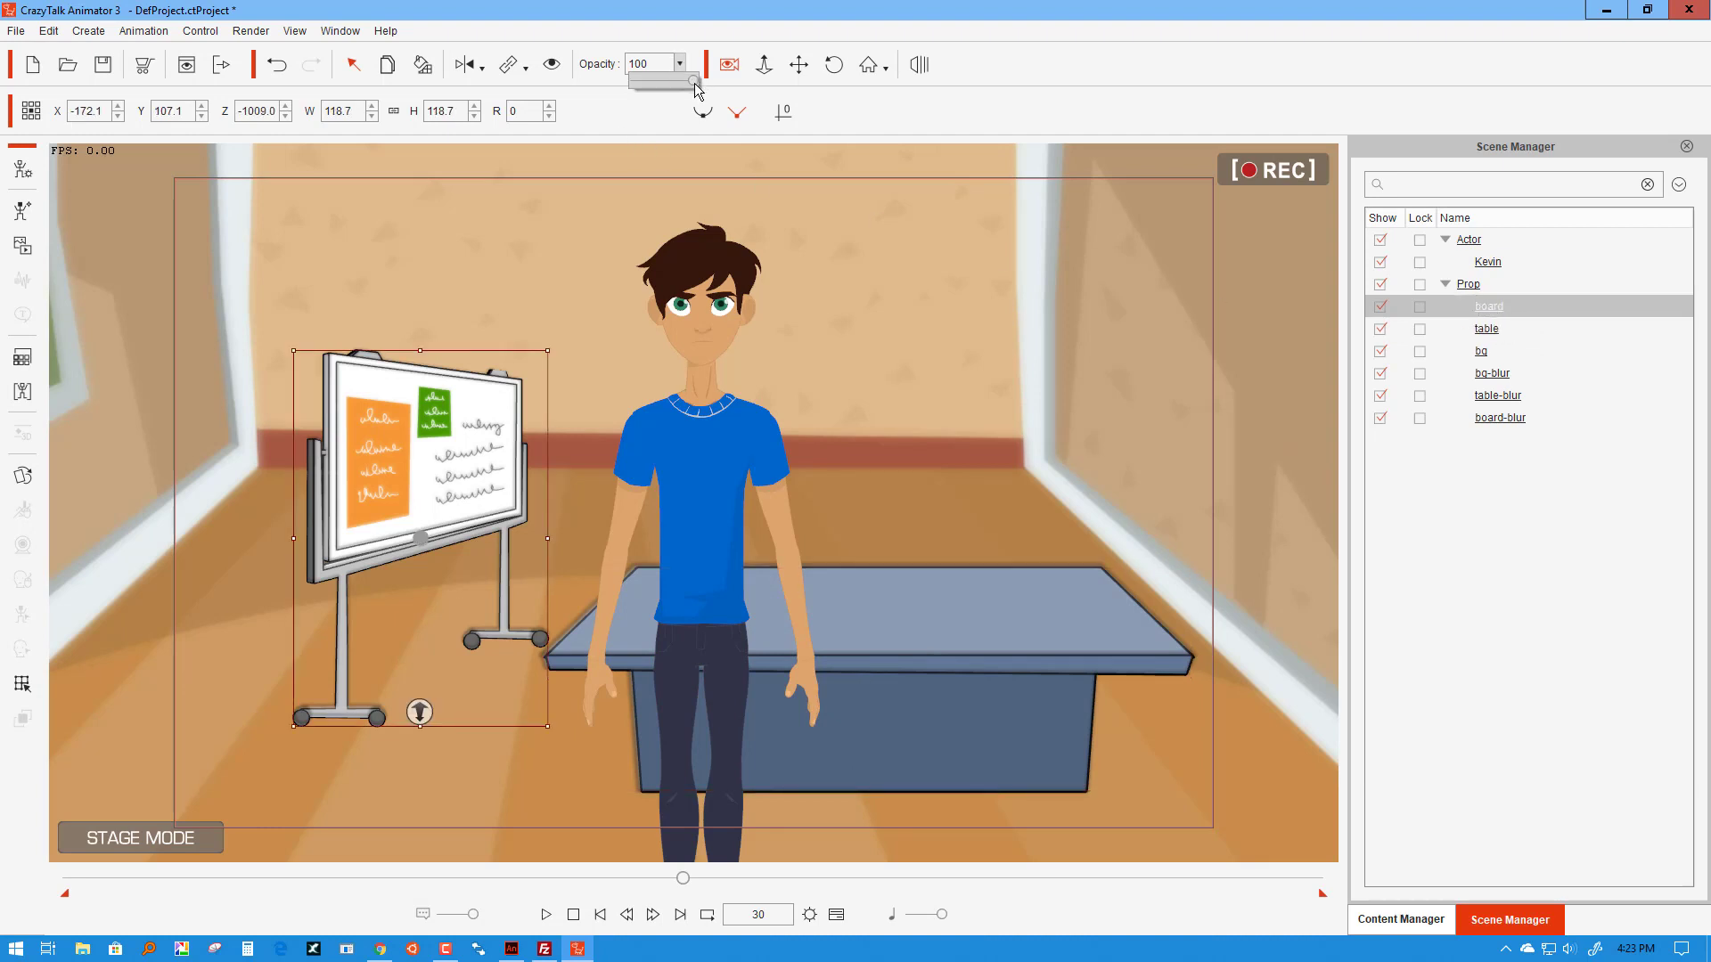
pyautogui.moveTo(696, 84)
pyautogui.mouseDown()
pyautogui.moveTo(547, 101)
pyautogui.moveTo(717, 87)
pyautogui.mouseUp()
pyautogui.click(1482, 353)
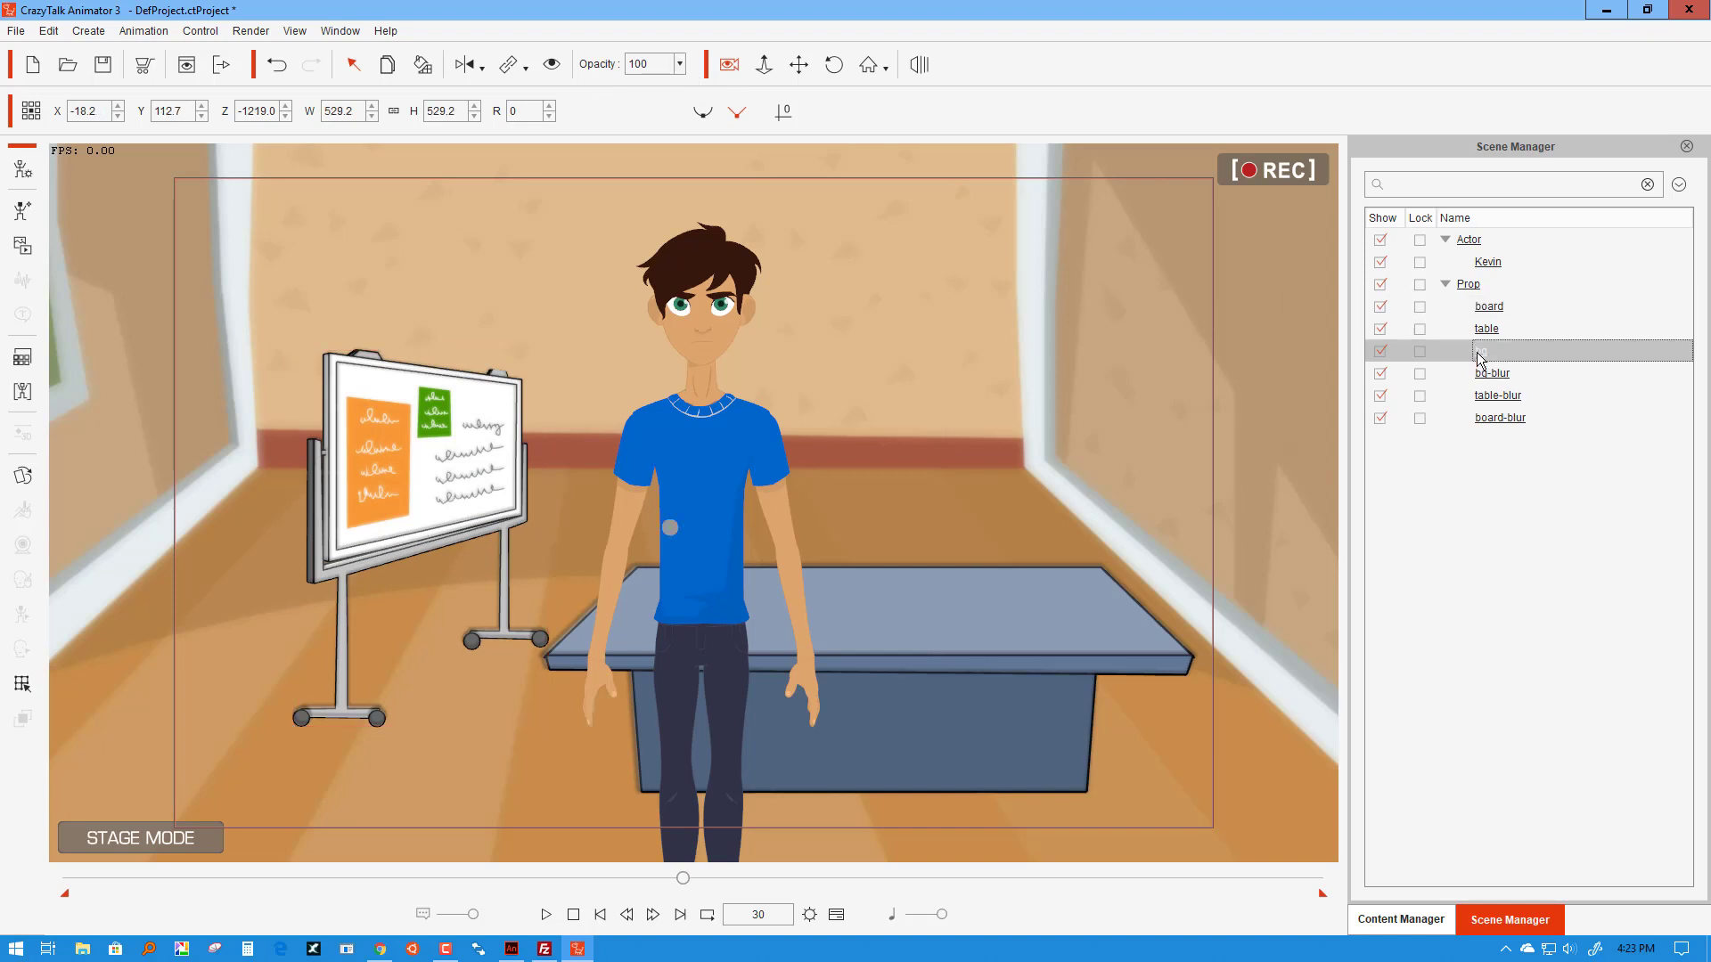
pyautogui.click(680, 64)
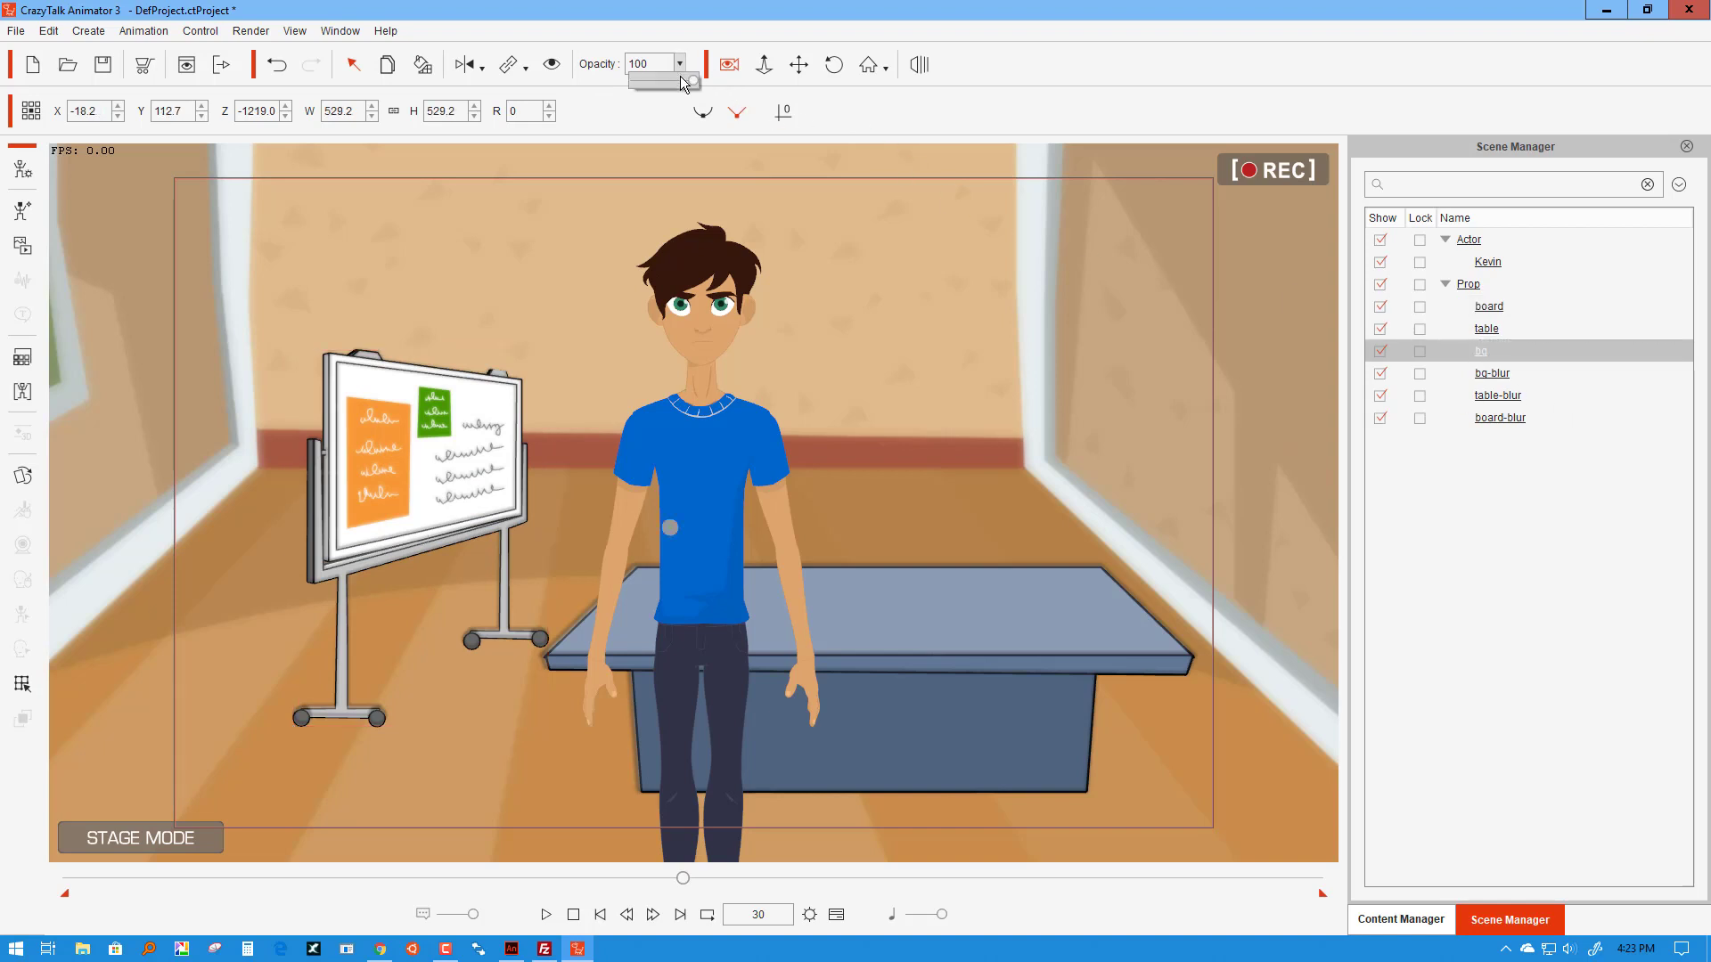
pyautogui.moveTo(711, 81)
pyautogui.mouseDown()
pyautogui.moveTo(631, 82)
pyautogui.moveTo(695, 82)
pyautogui.mouseUp()
# Step: At frame 60, fade the sharp board prop to 0 opacity
pyautogui.moveTo(684, 882); pyautogui.dragTo(1364, 891)
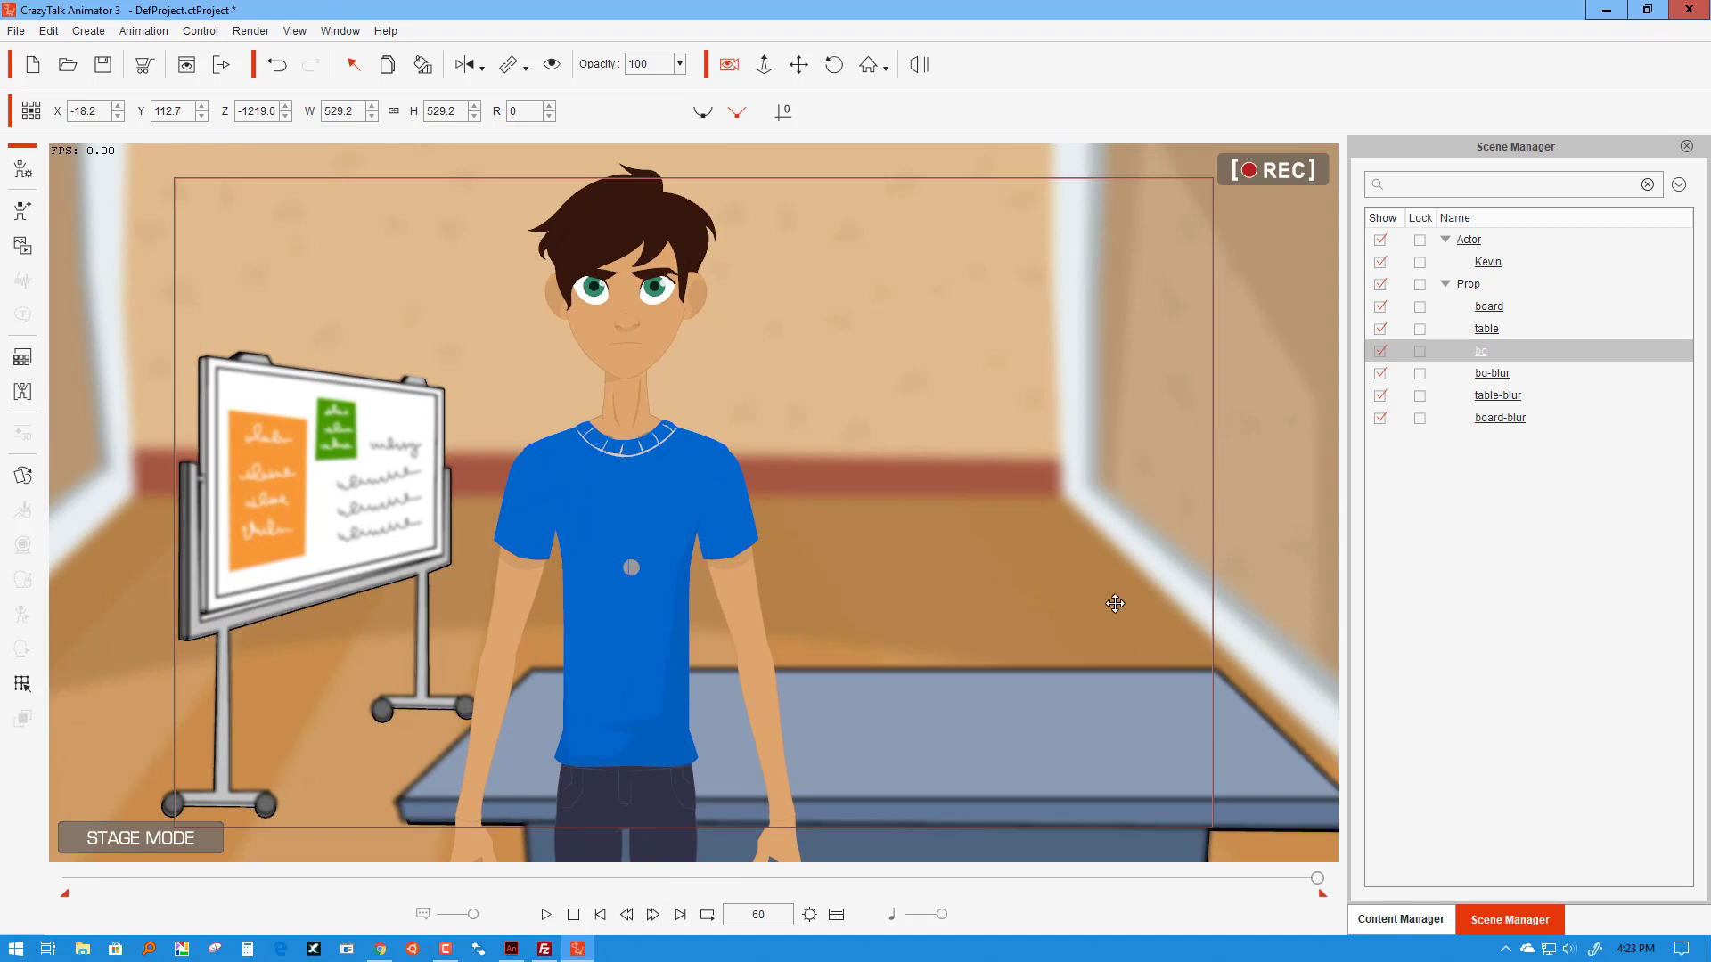
pyautogui.click(1502, 312)
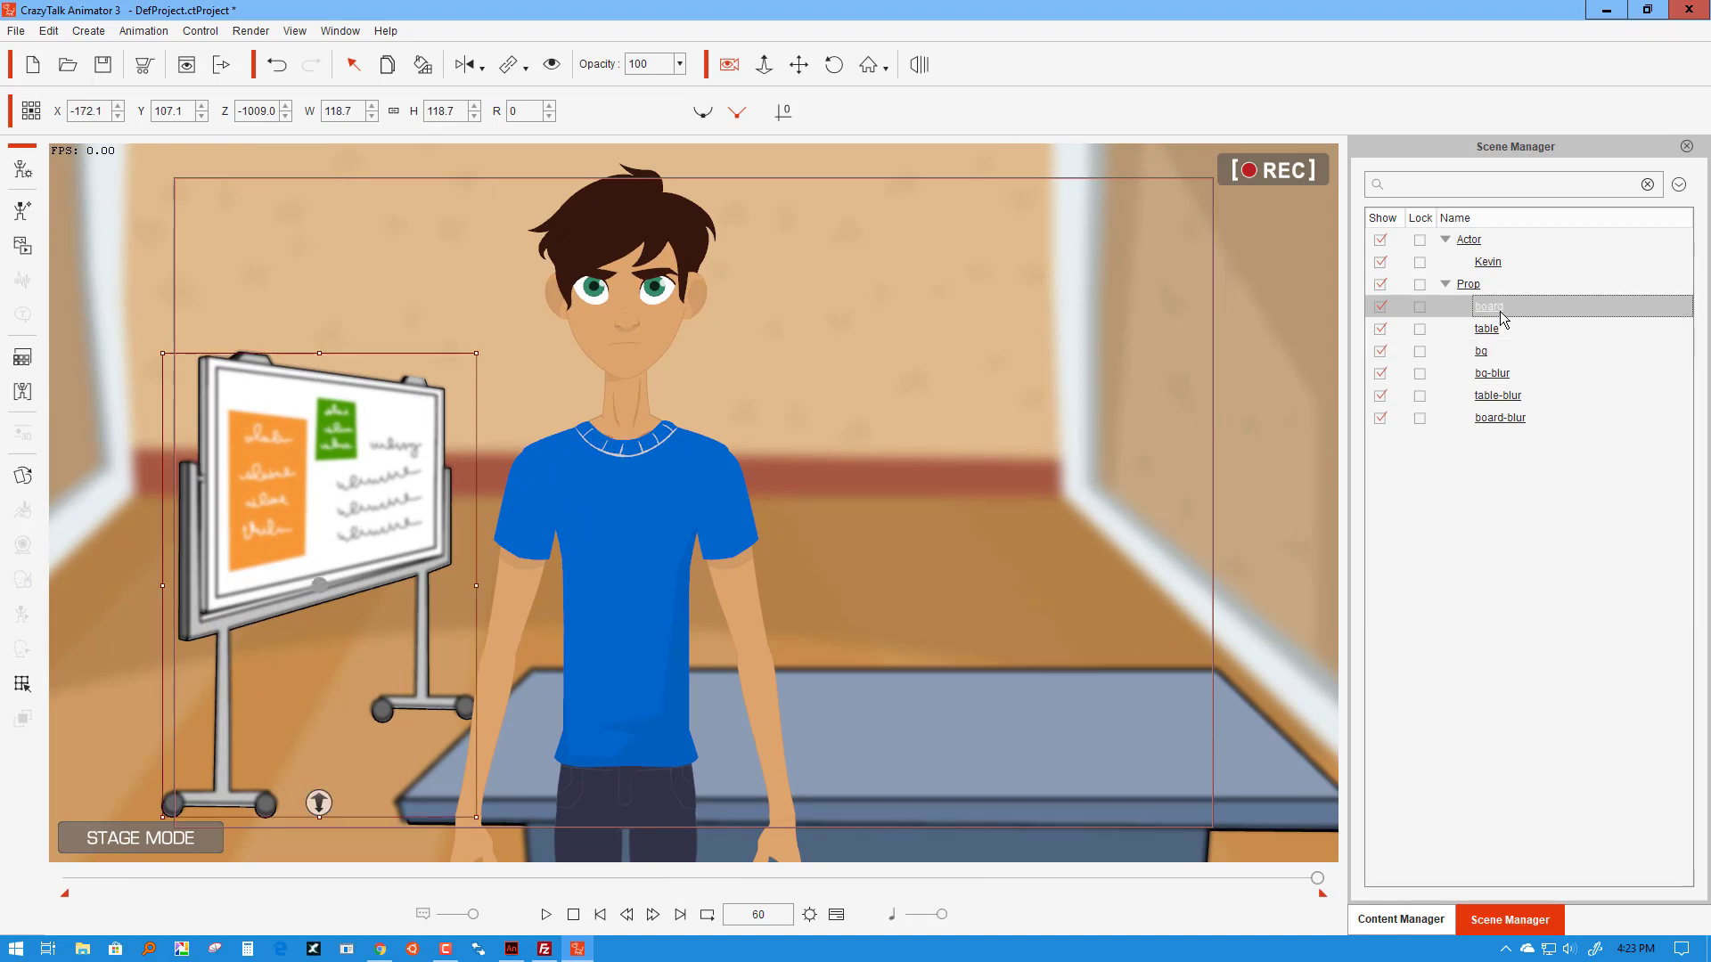
pyautogui.click(679, 64)
pyautogui.moveTo(696, 81); pyautogui.dragTo(635, 81)
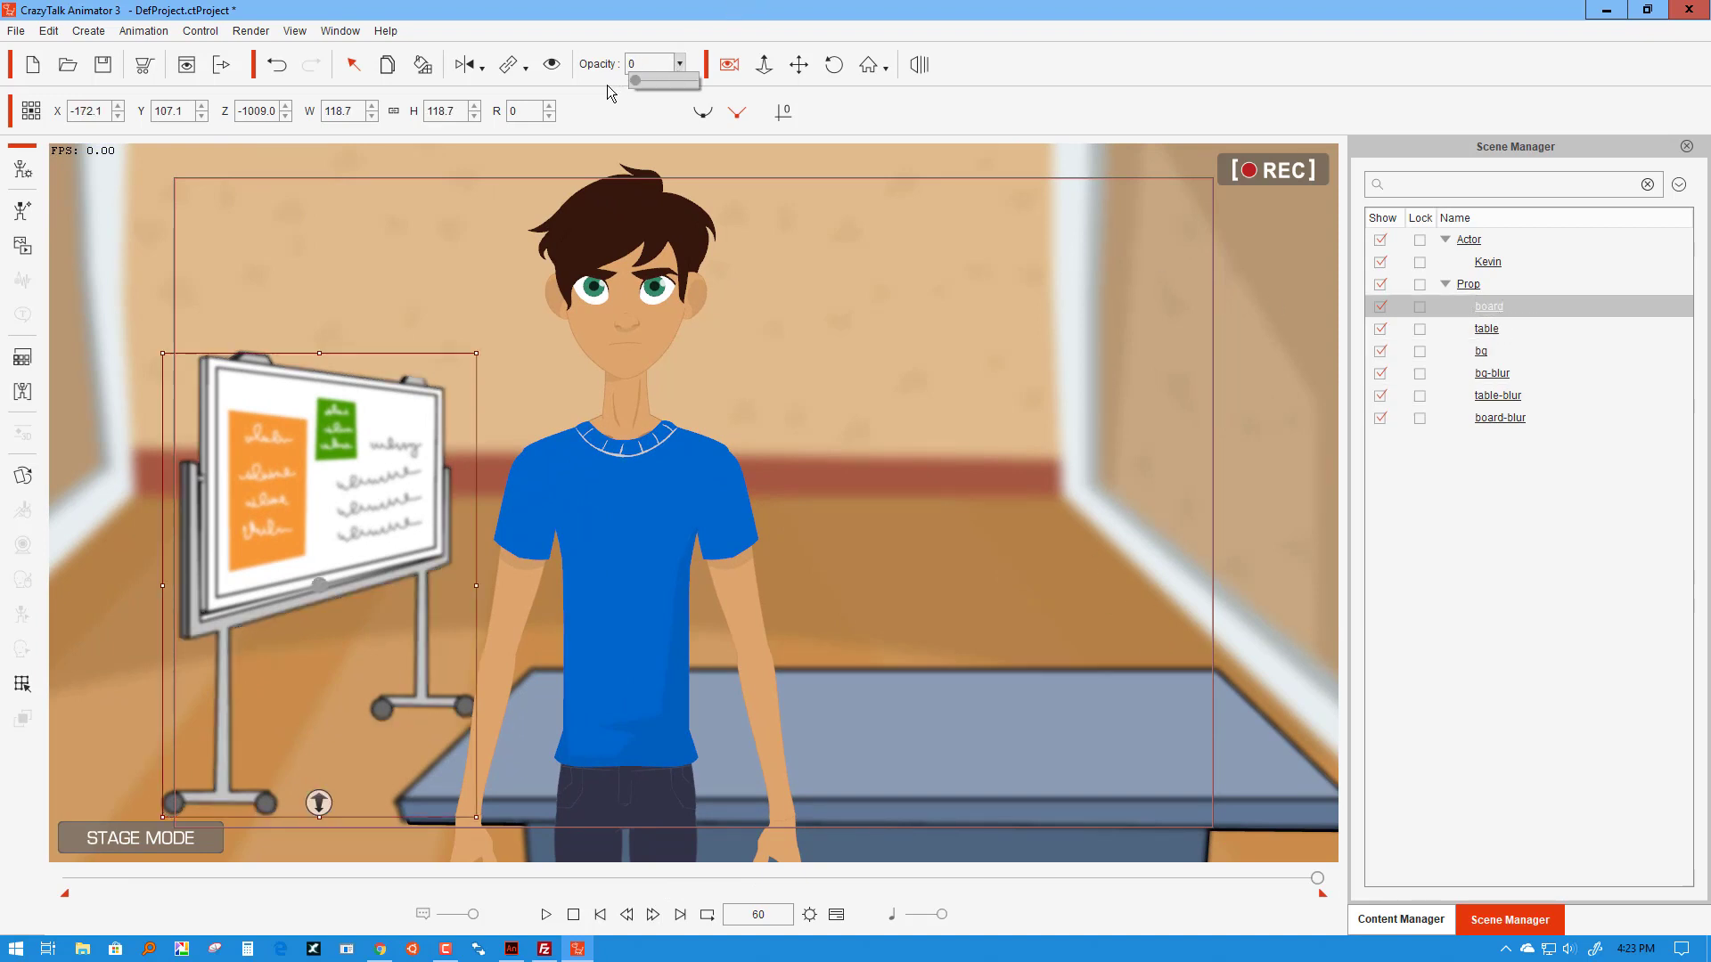
# Step: Fade the sharp table prop to 0 opacity and select bg's opacity control
pyautogui.click(1484, 336)
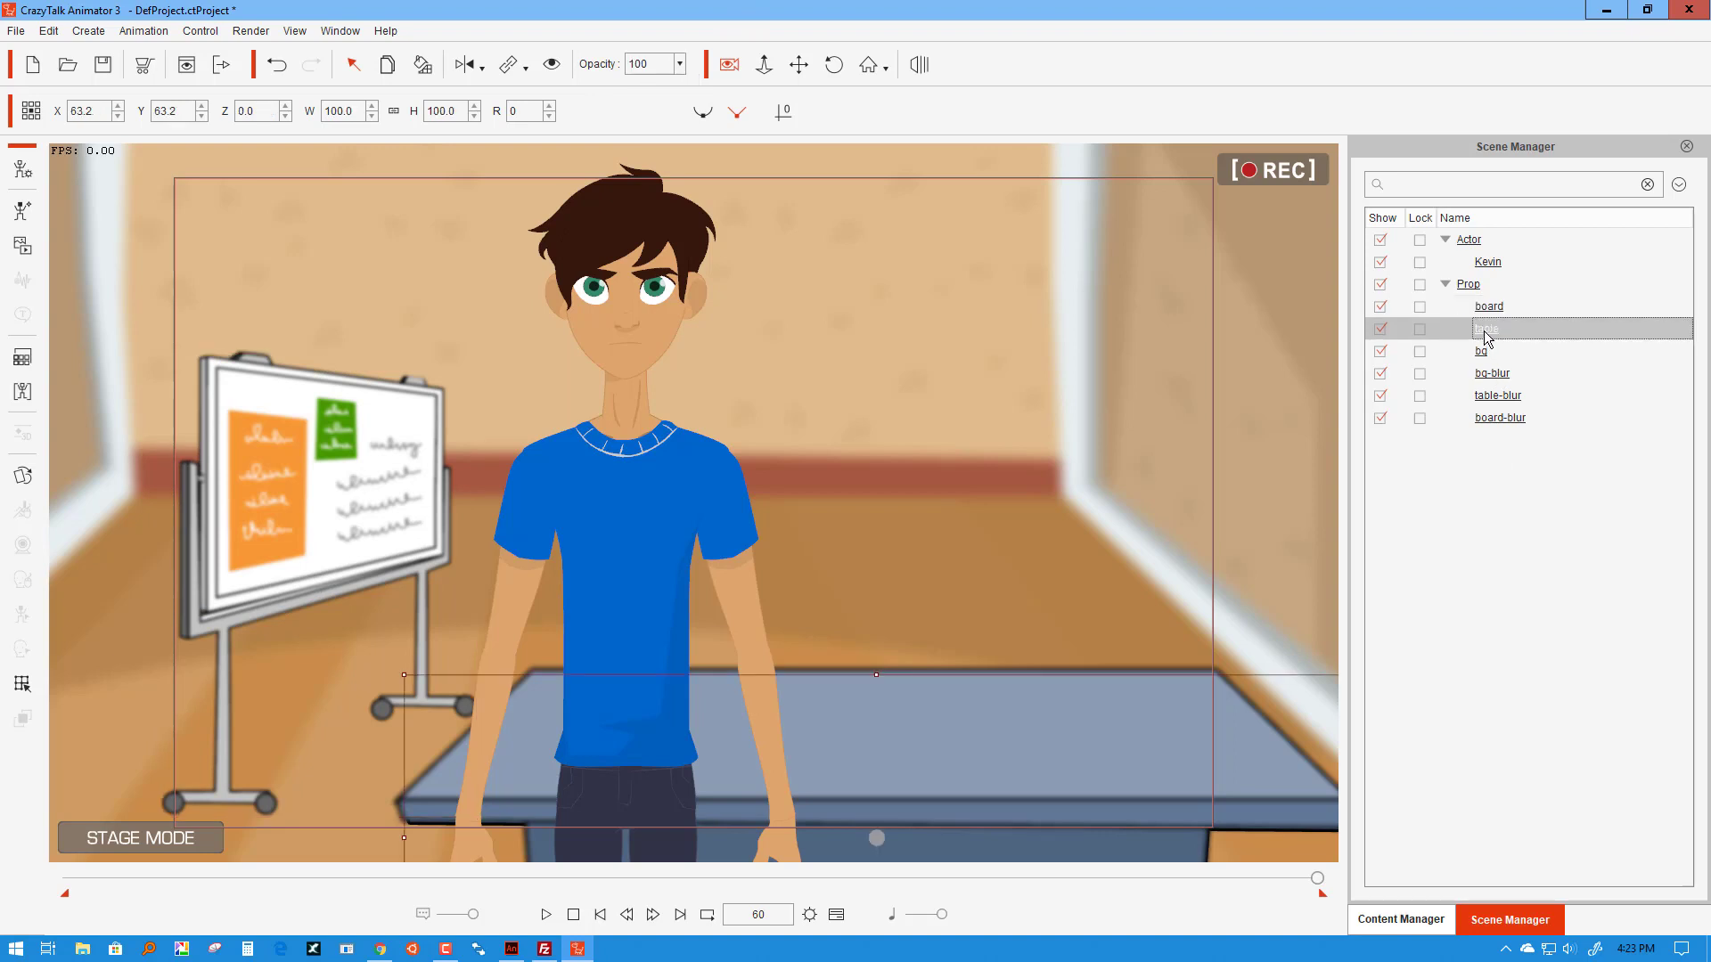
pyautogui.click(679, 64)
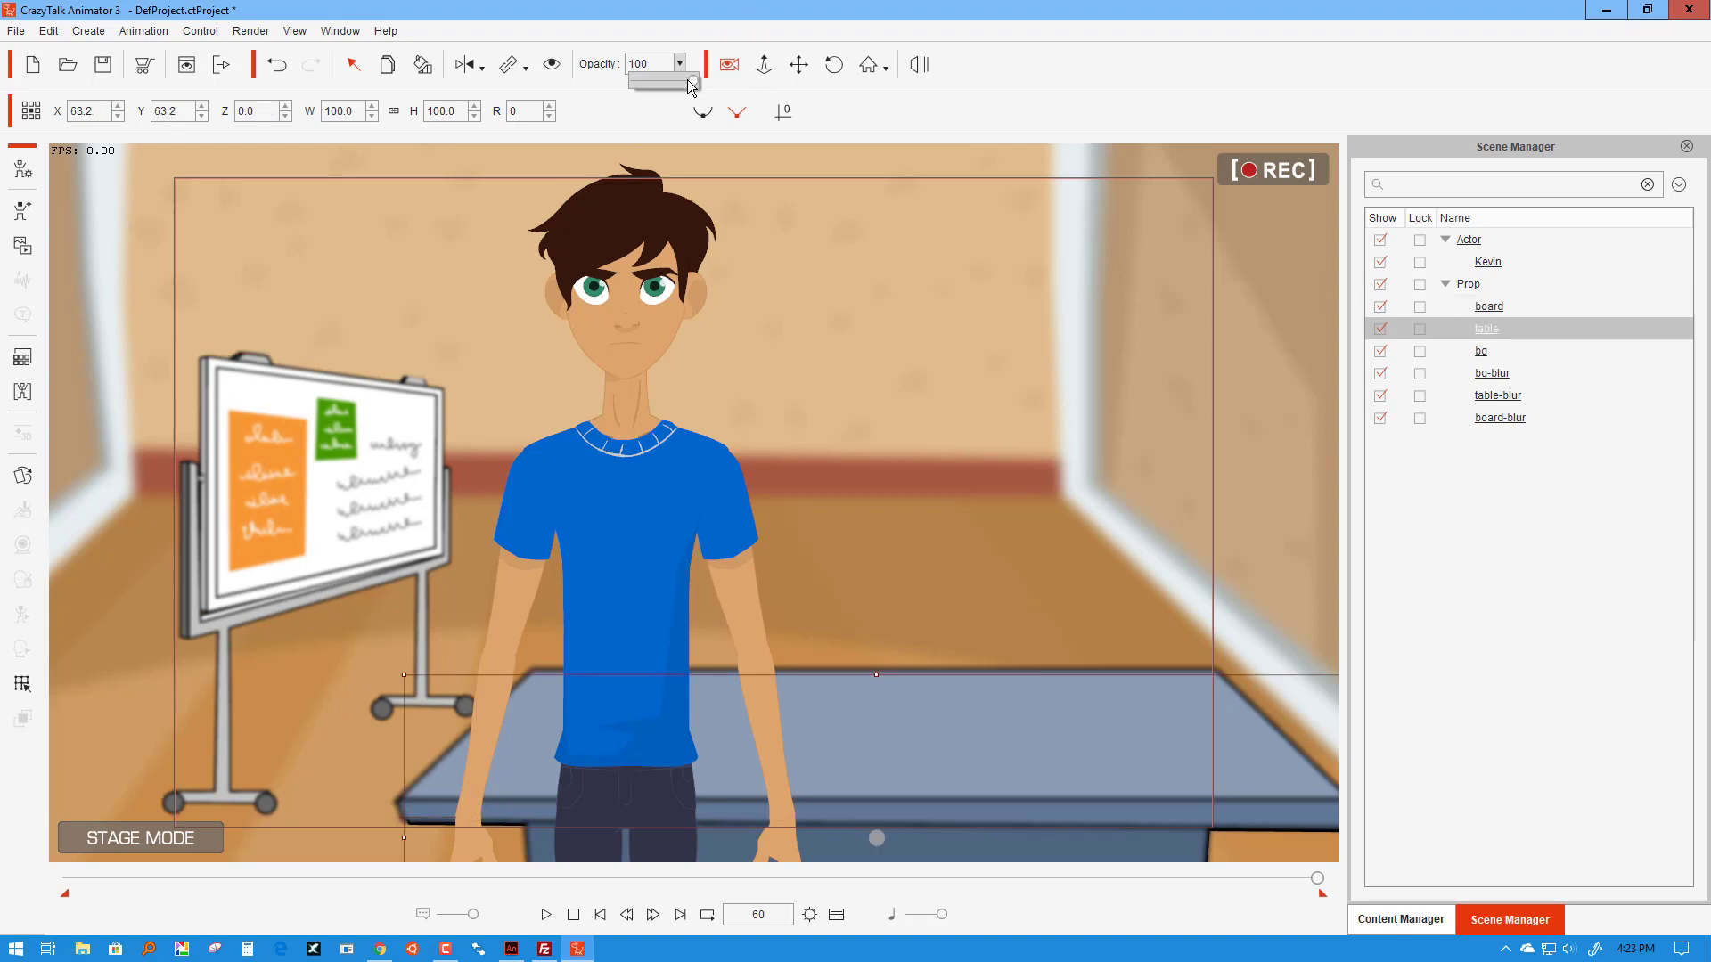
pyautogui.moveTo(693, 80); pyautogui.dragTo(634, 81)
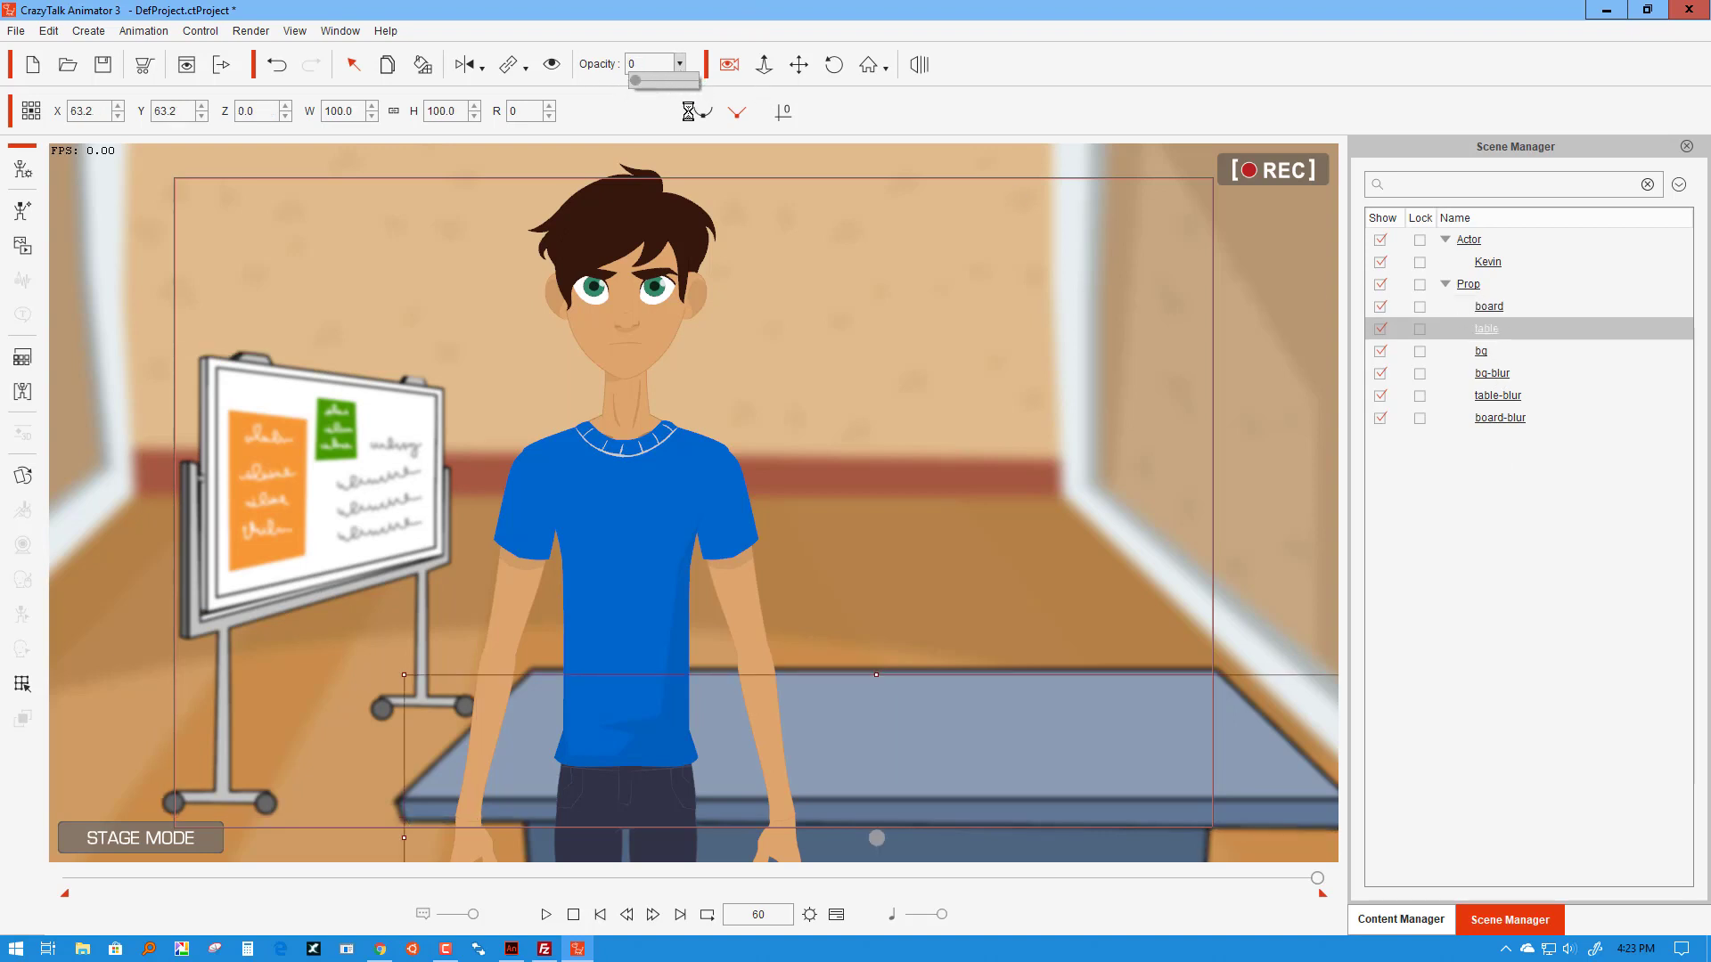
pyautogui.click(1483, 353)
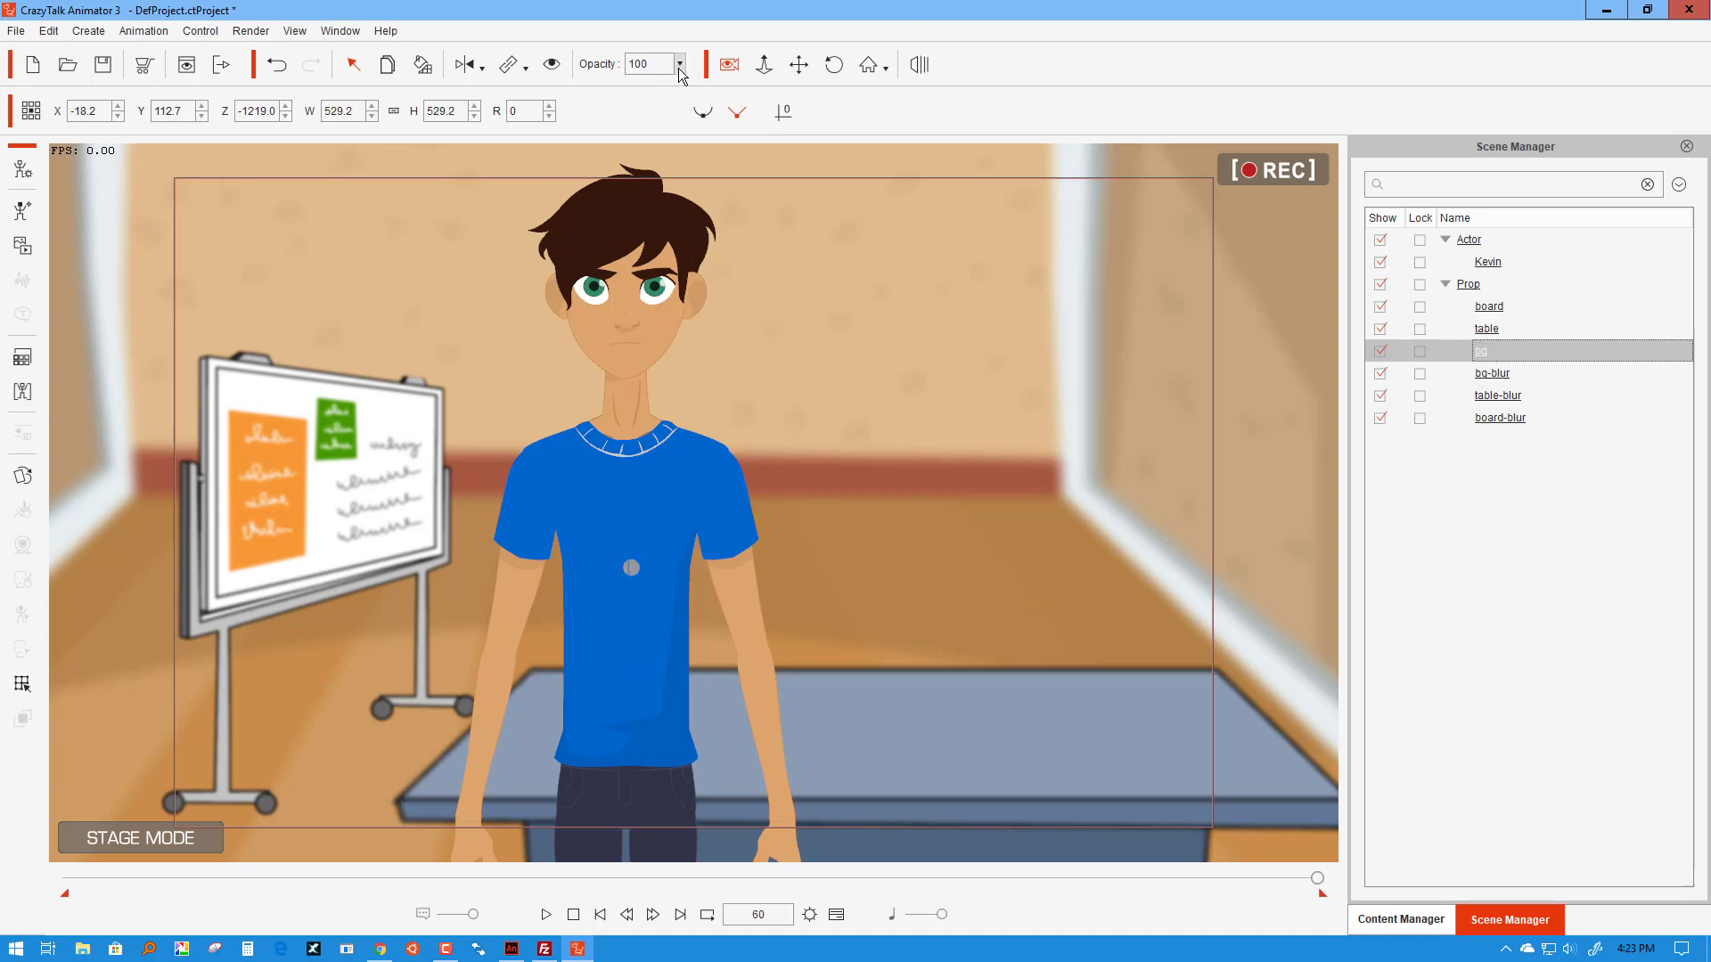
pyautogui.click(681, 69)
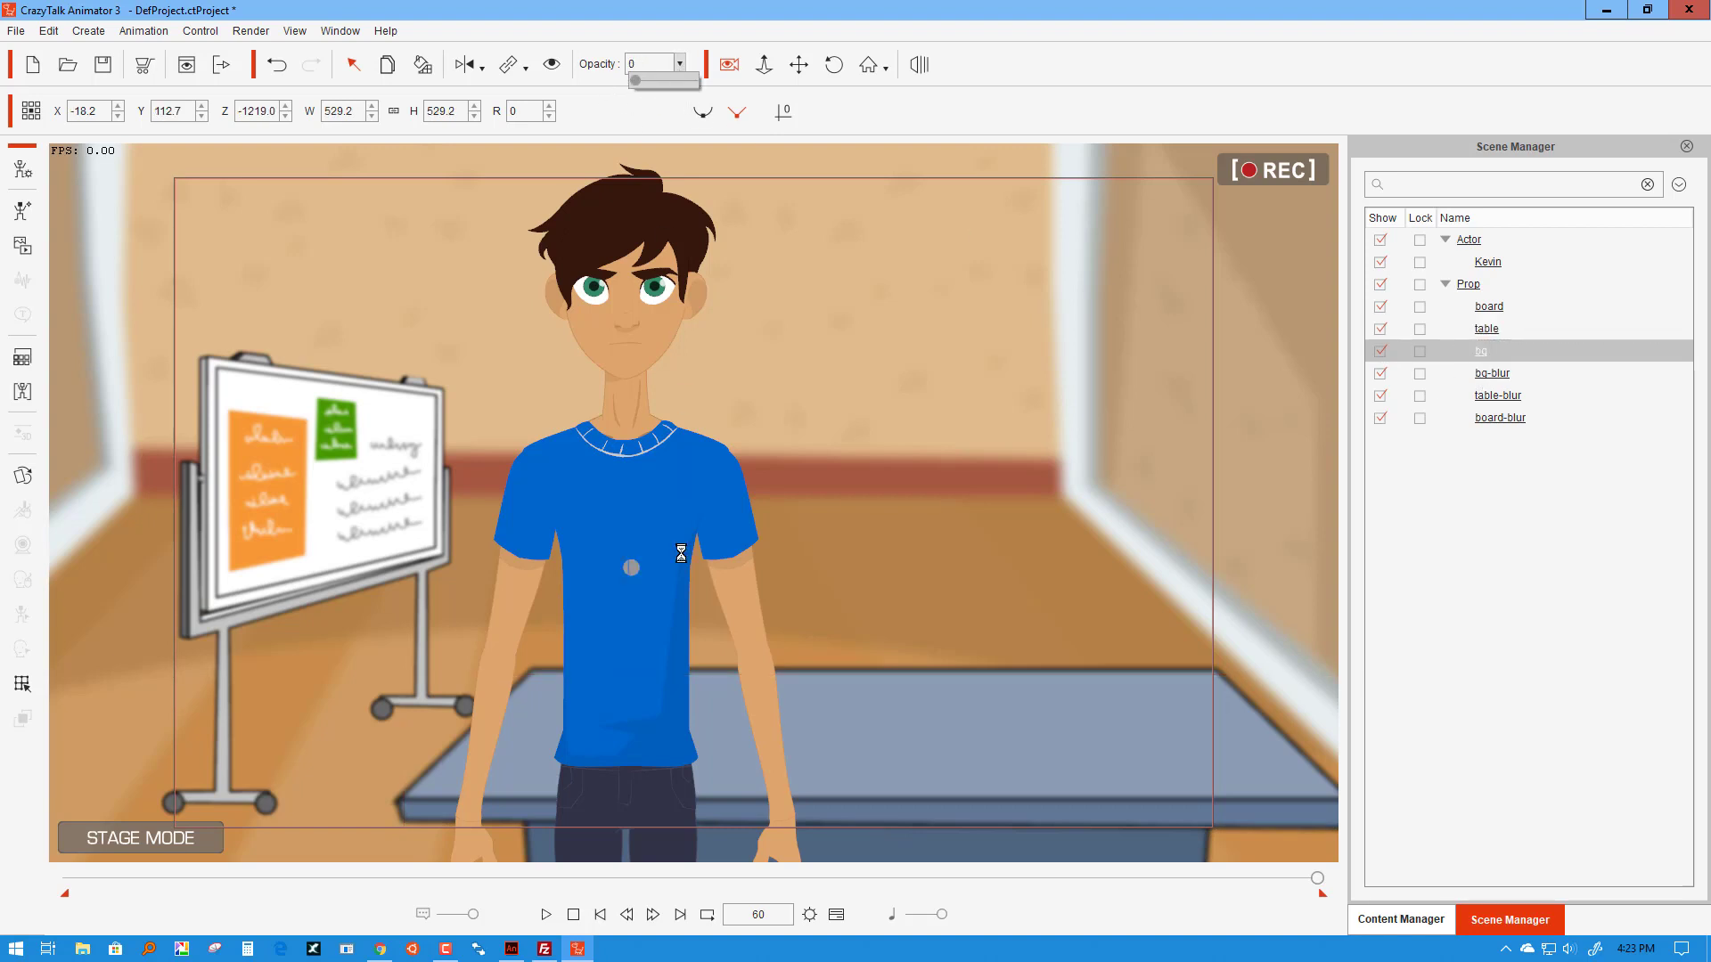
pyautogui.click(570, 914)
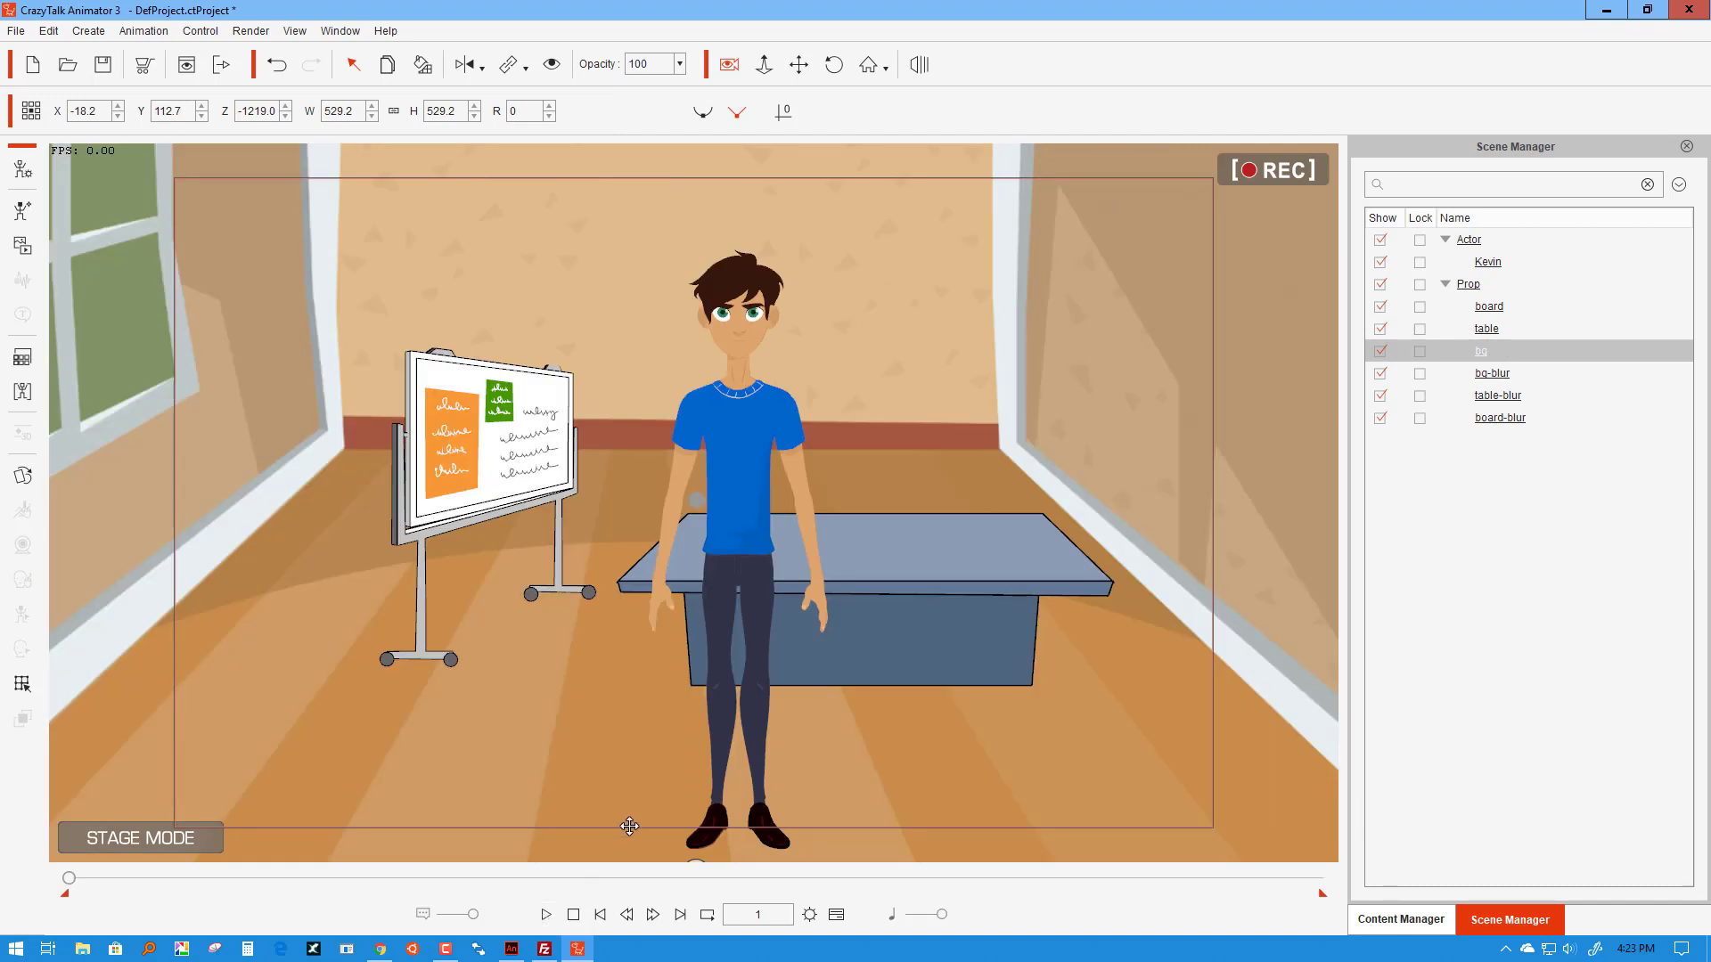
pyautogui.click(549, 916)
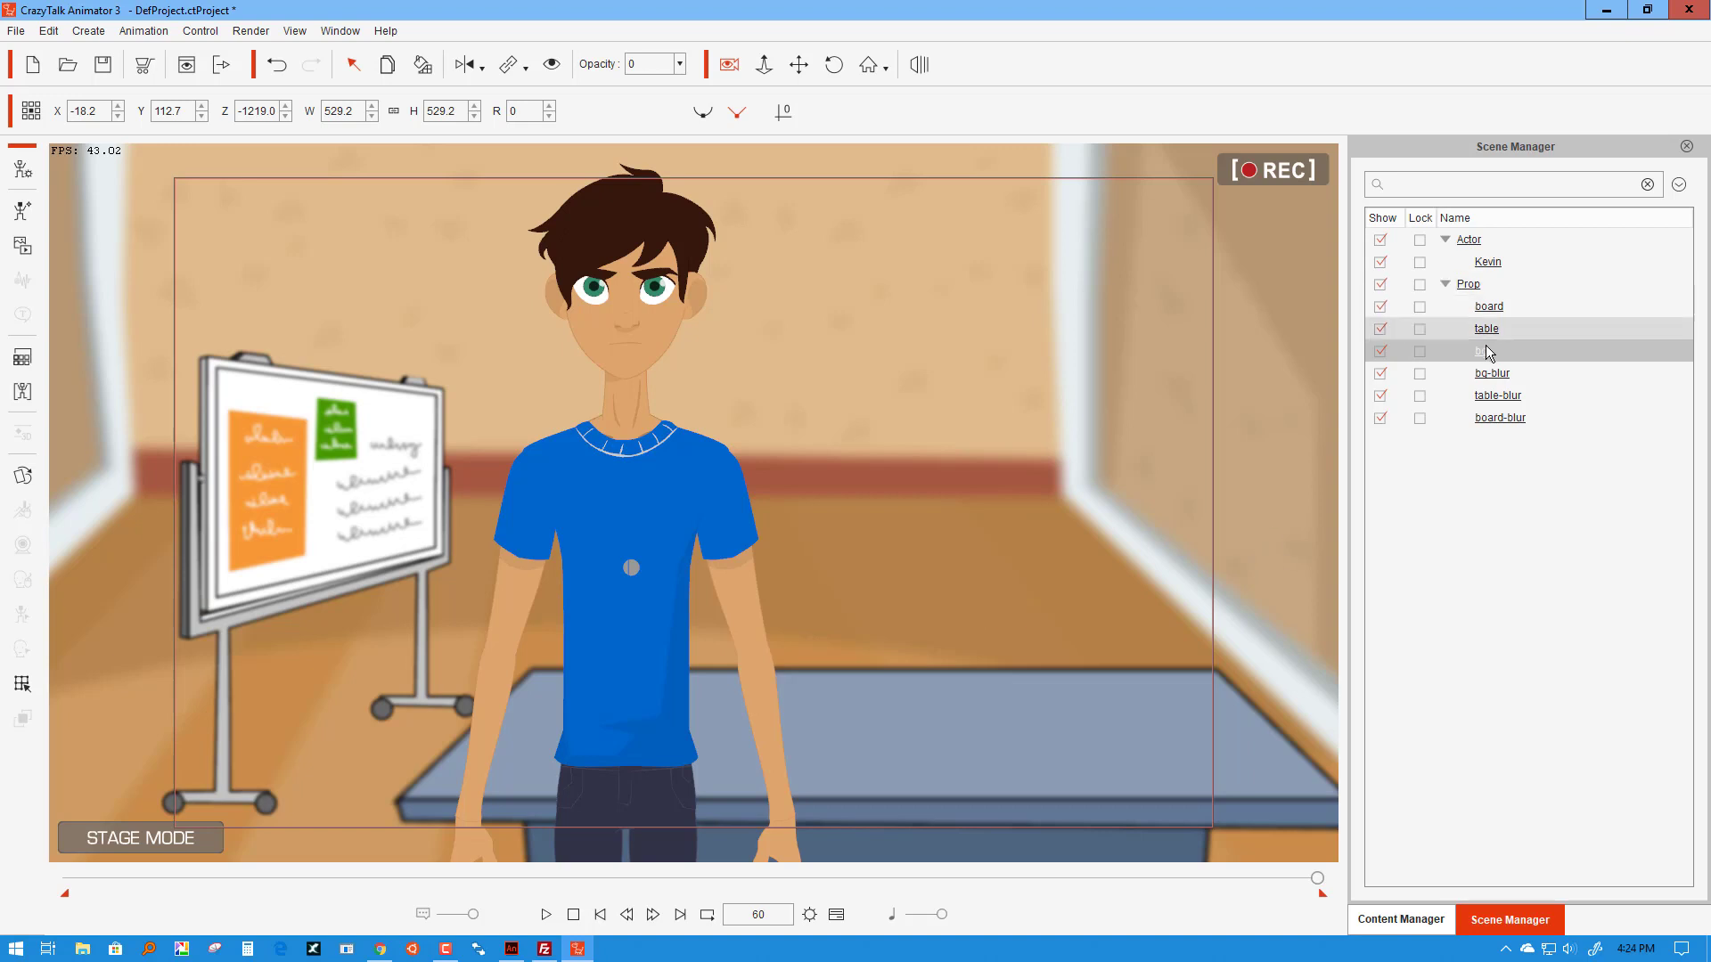
# Step: Restore bg to full opacity and lower table-blur's opacity to 41
pyautogui.click(679, 64)
pyautogui.moveTo(634, 83); pyautogui.dragTo(702, 86)
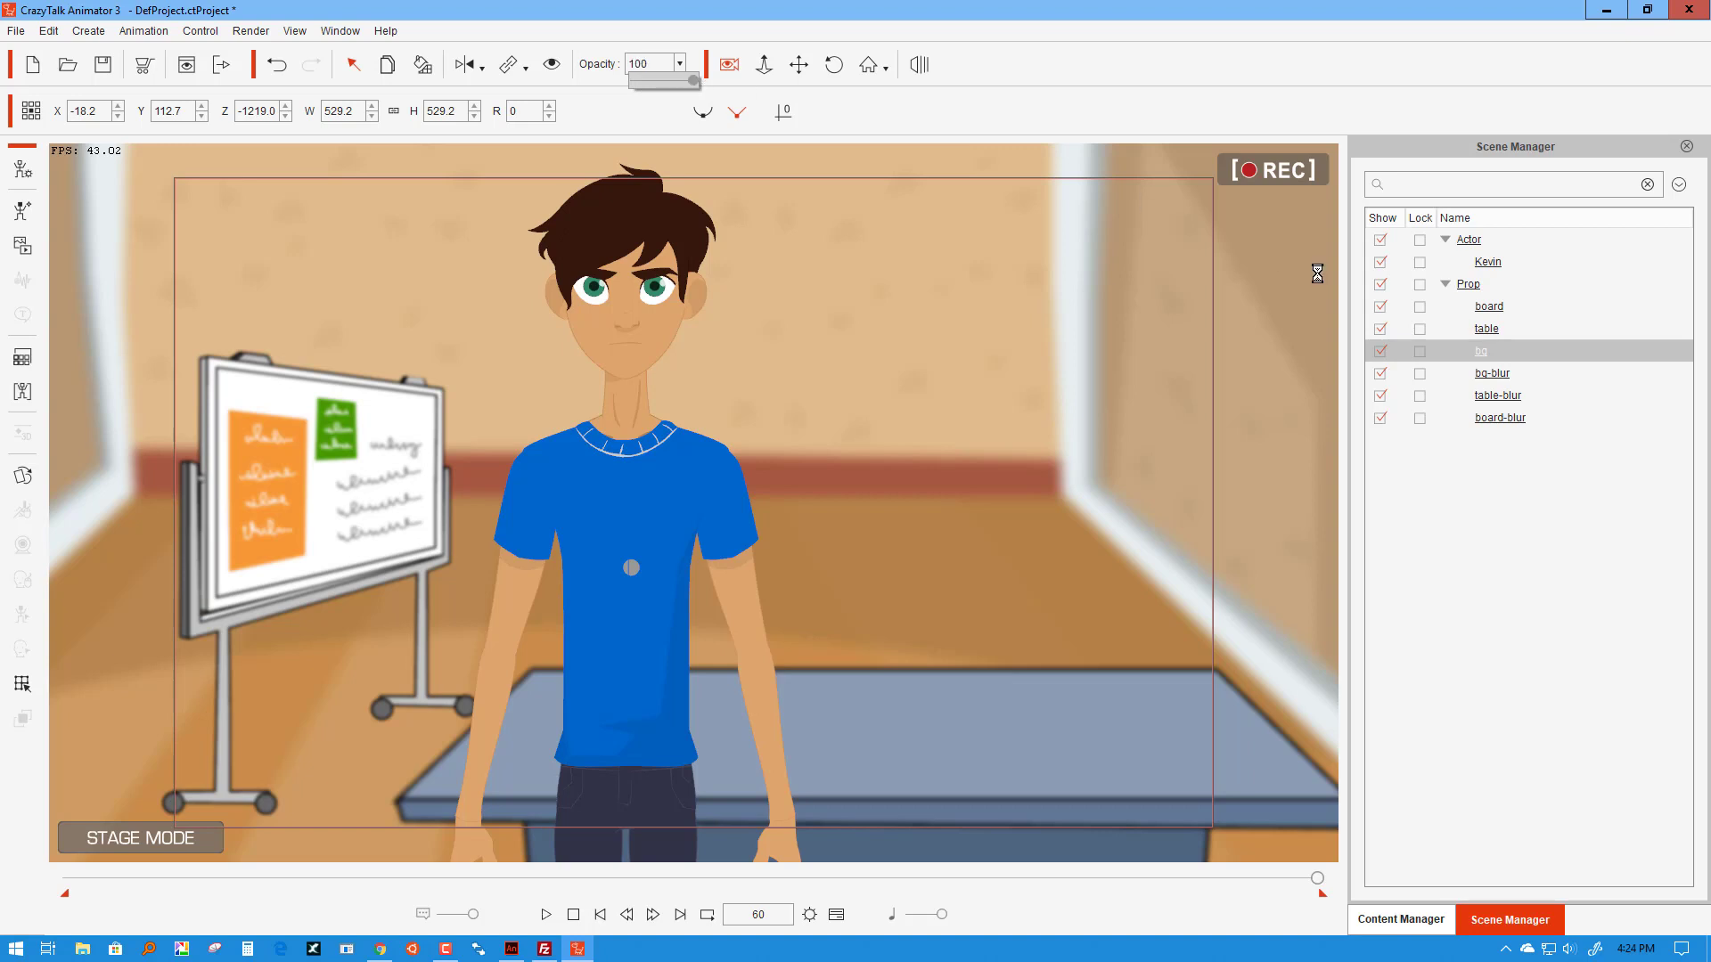
pyautogui.click(1512, 404)
pyautogui.click(1503, 400)
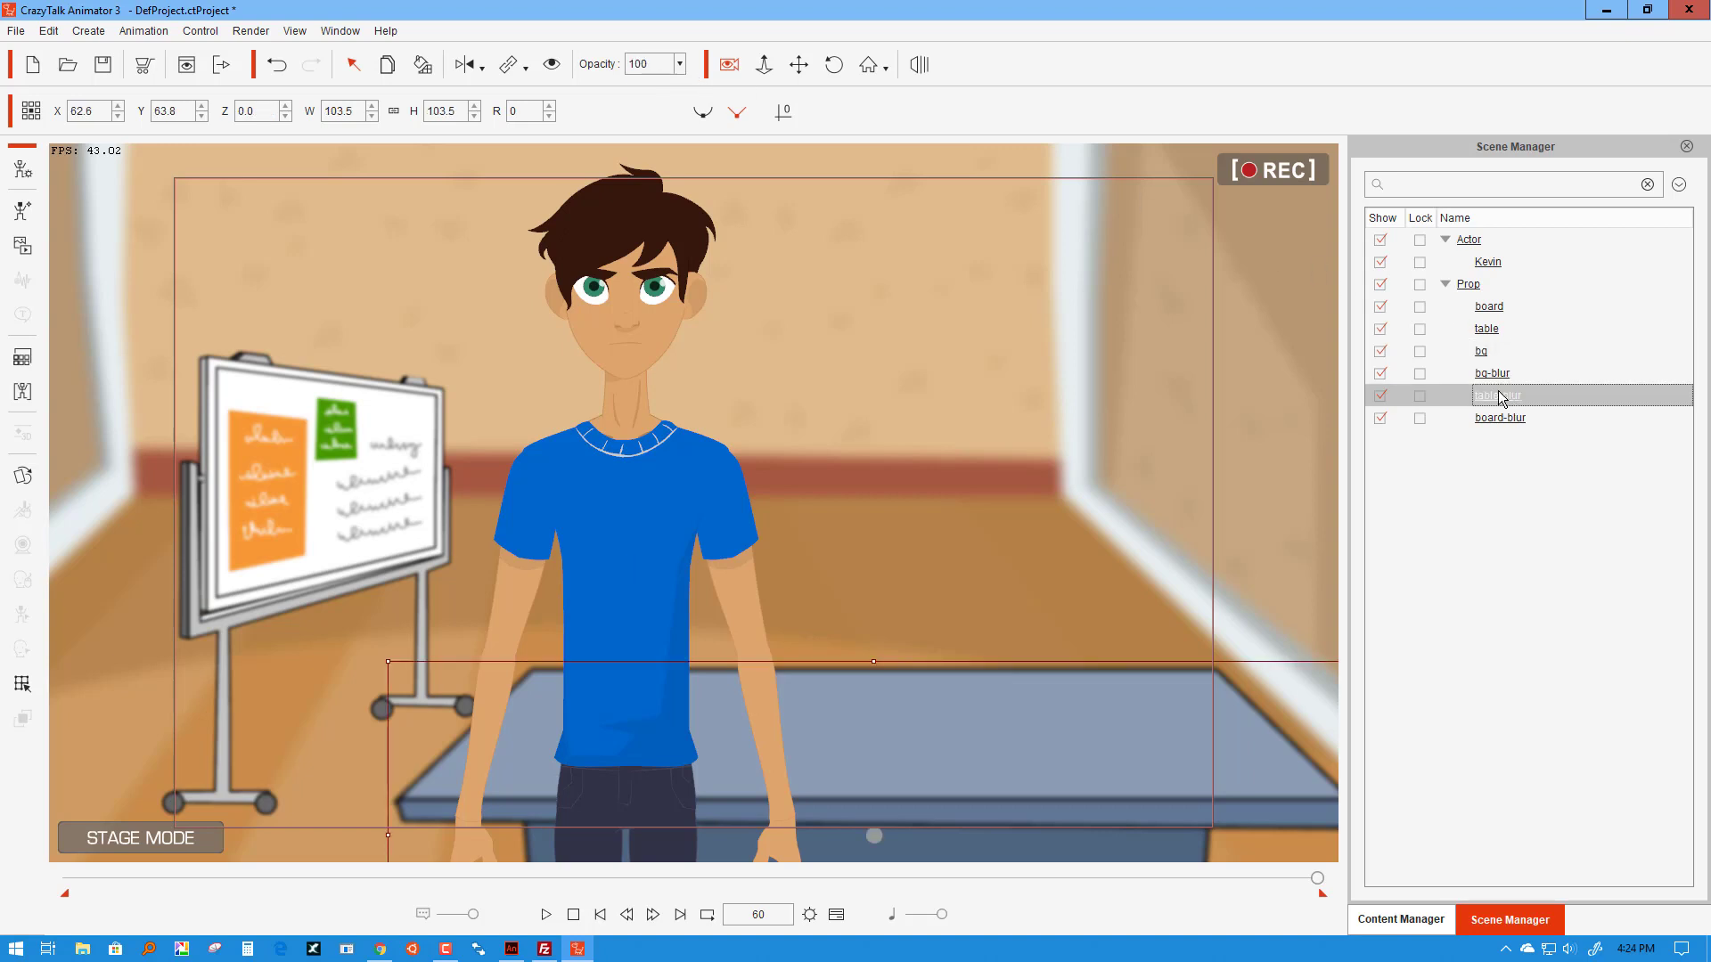
pyautogui.click(675, 65)
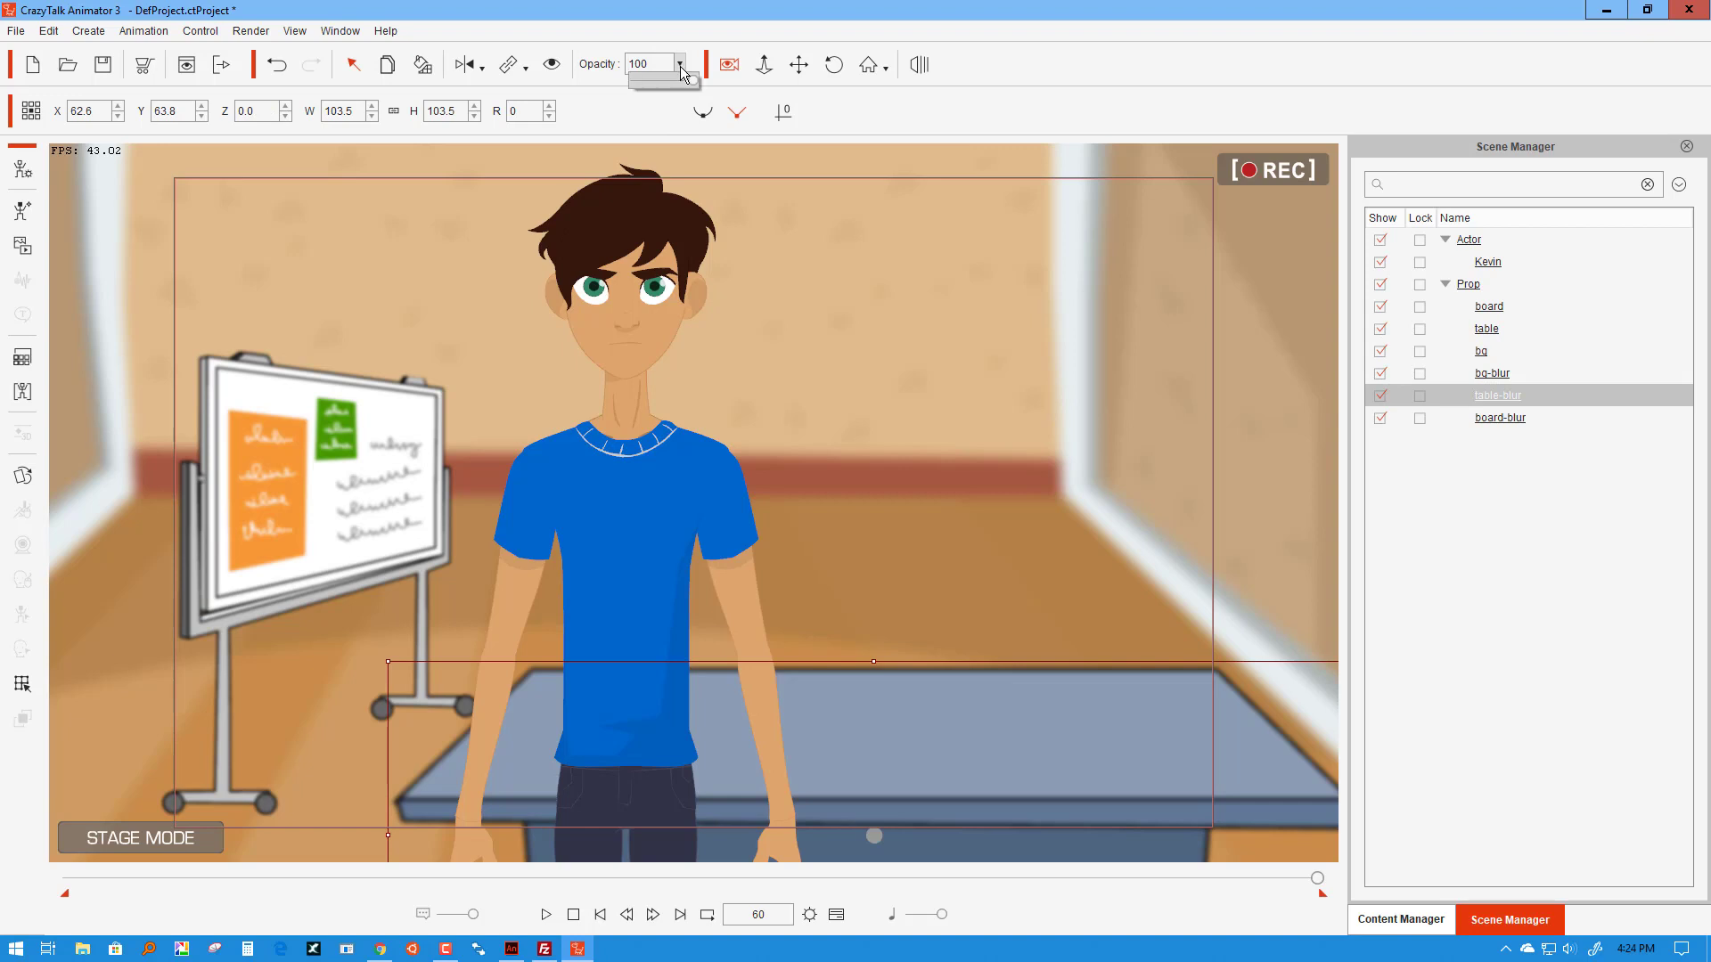
pyautogui.moveTo(690, 86); pyautogui.dragTo(650, 92)
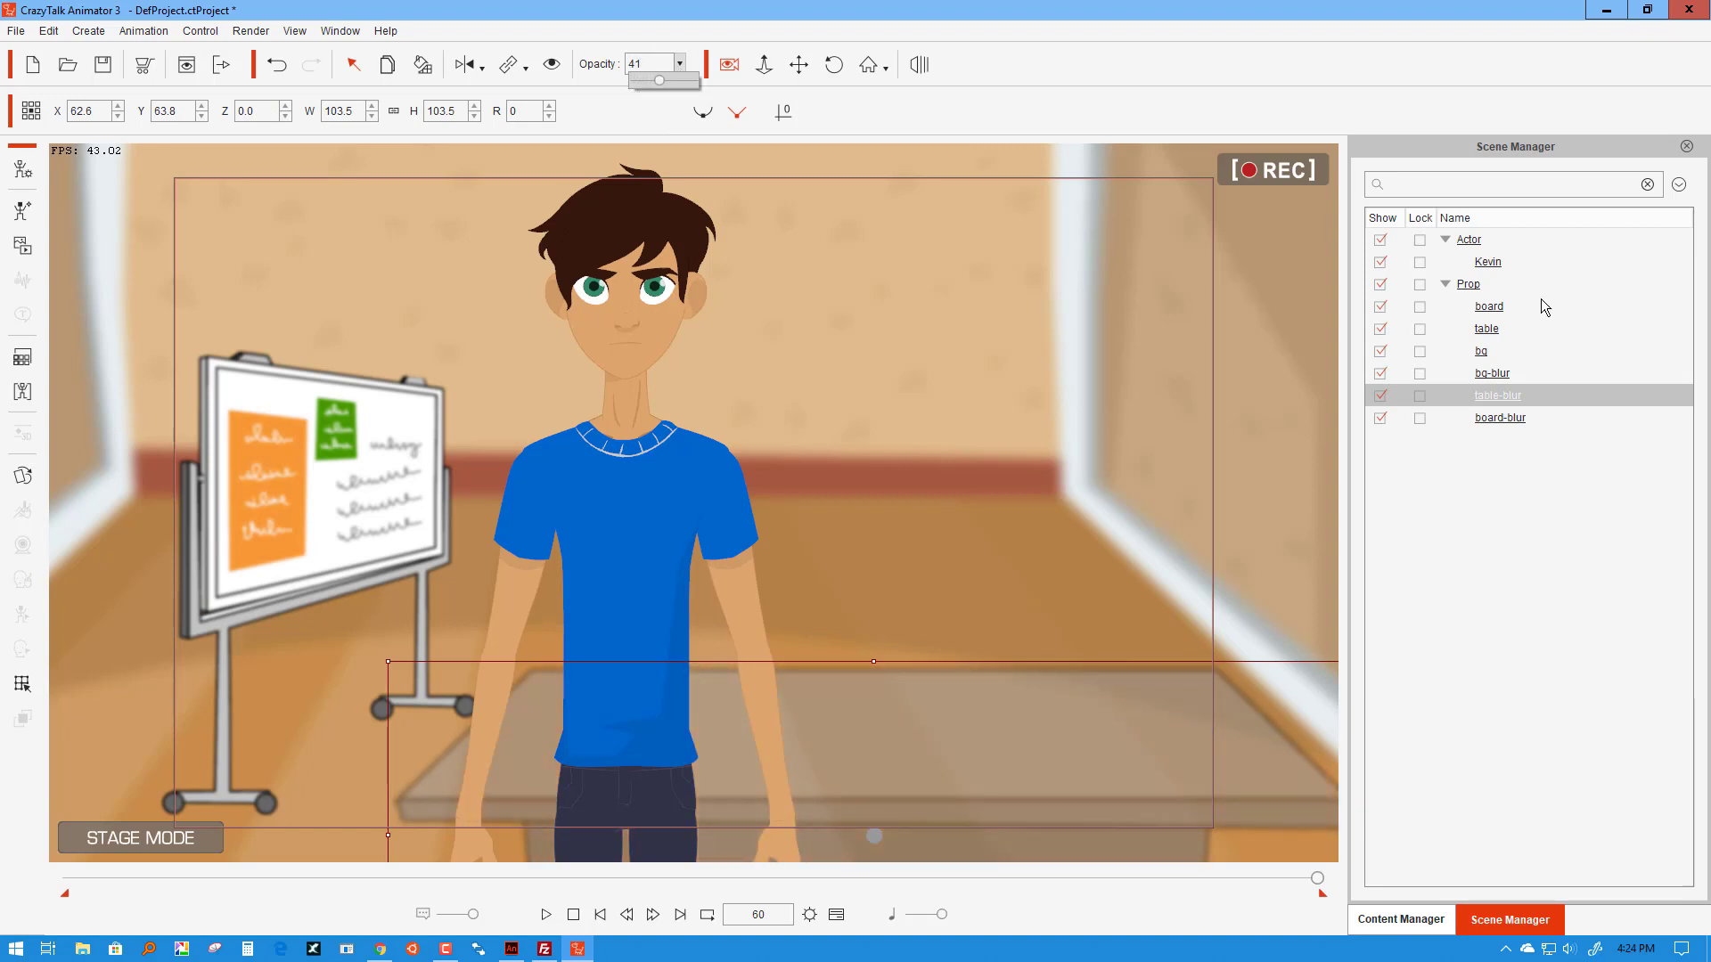
# Step: Bring the sharp table prop back to full 100 opacity
pyautogui.click(1489, 335)
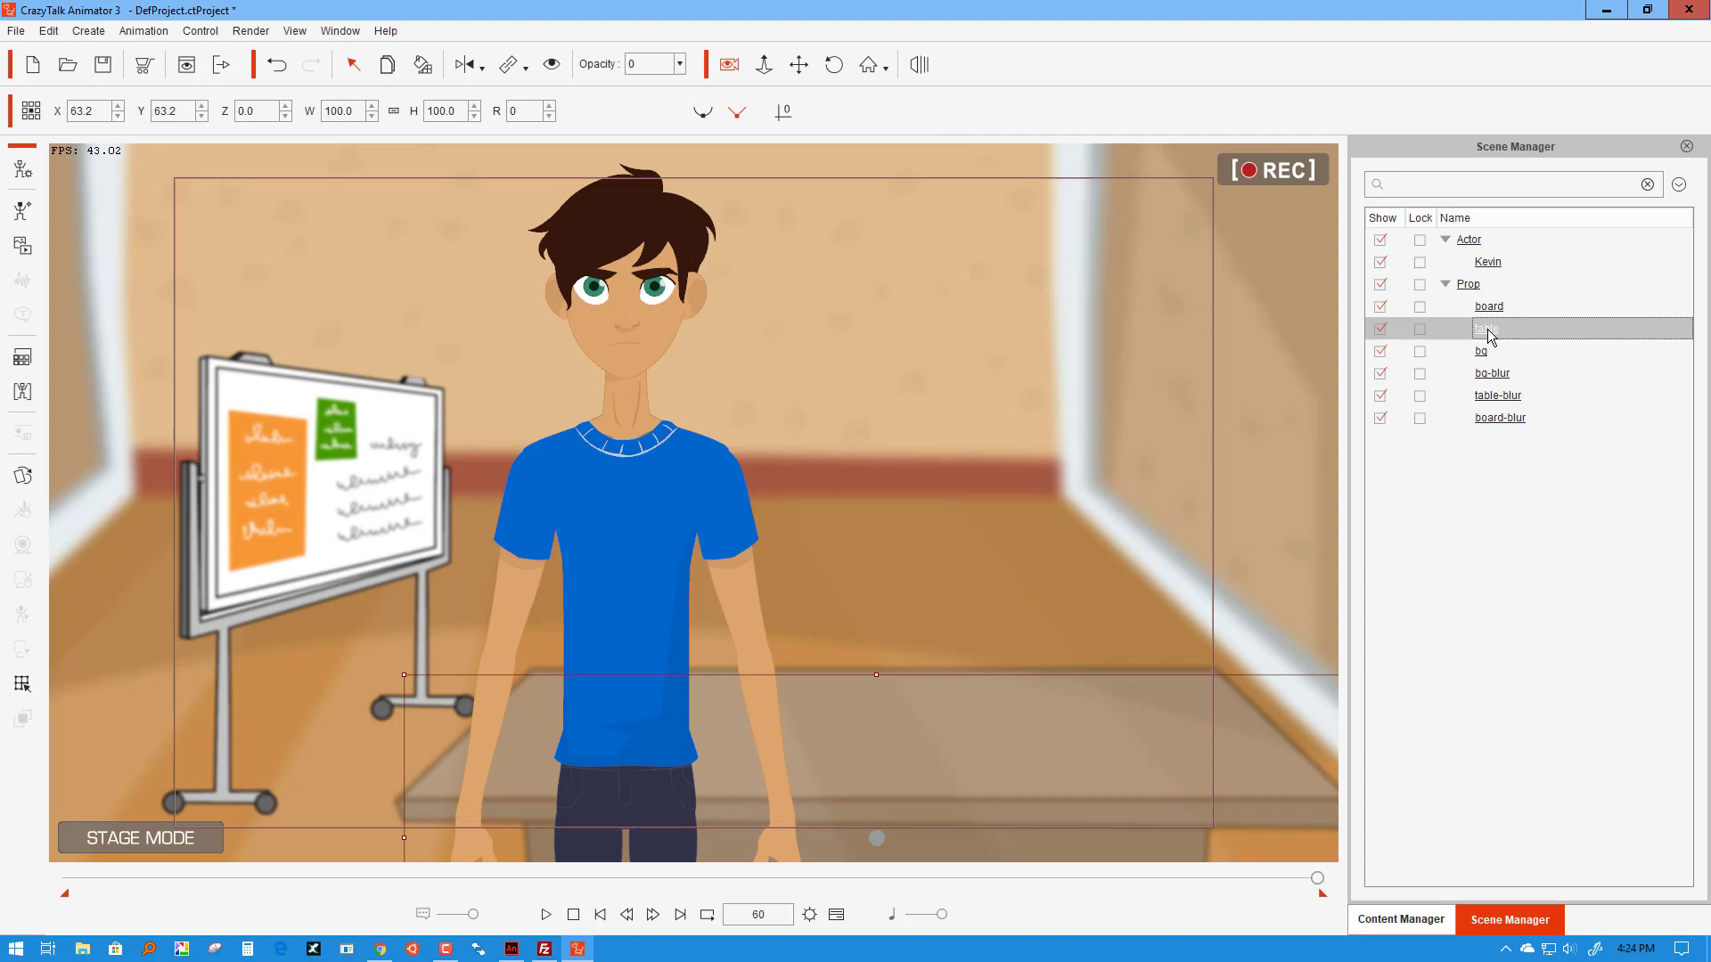
pyautogui.click(680, 64)
pyautogui.moveTo(641, 87); pyautogui.dragTo(686, 87)
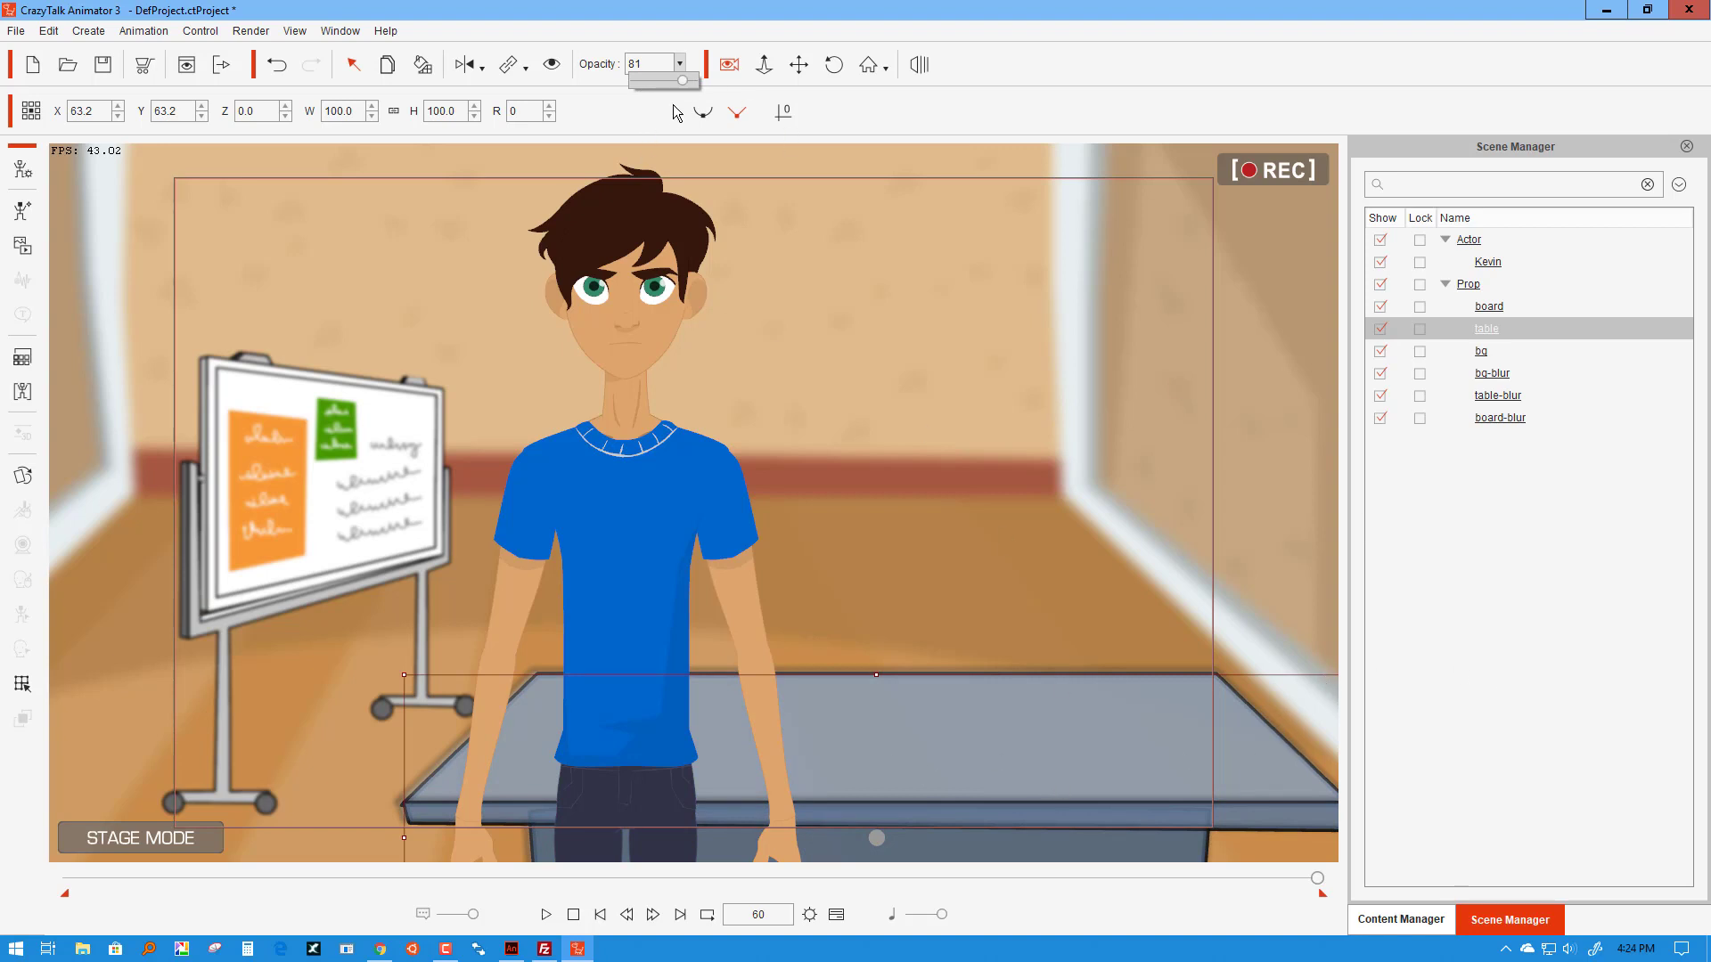
pyautogui.moveTo(684, 87); pyautogui.dragTo(695, 84)
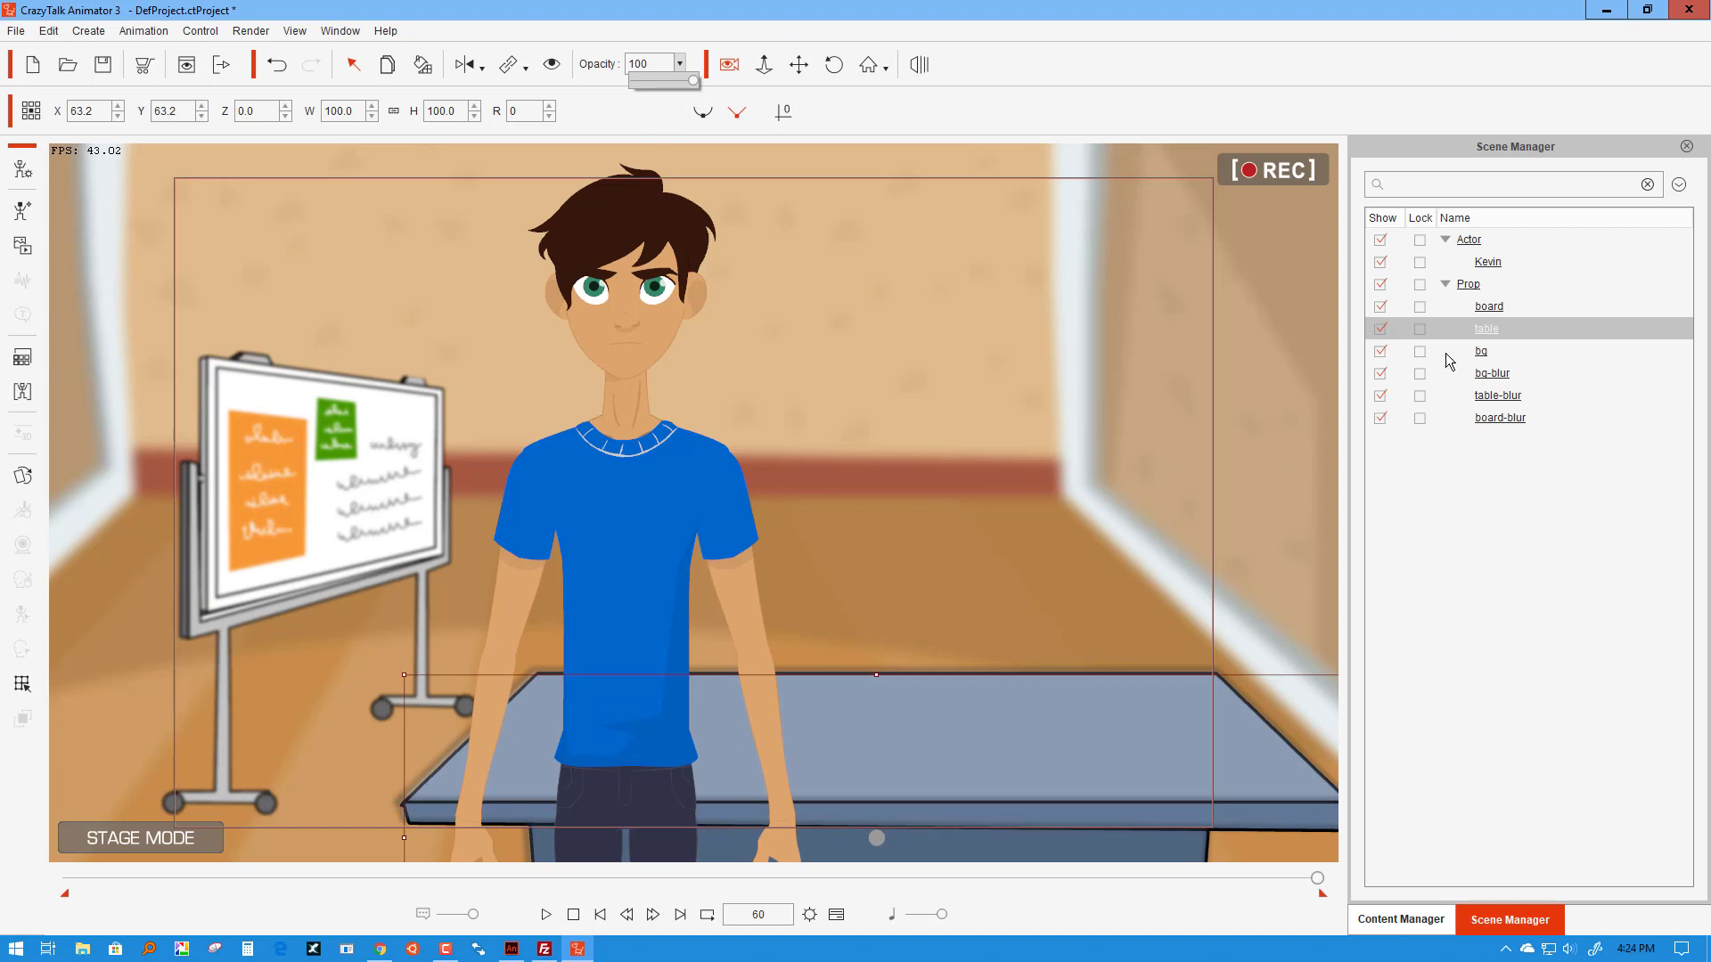
# Step: Move table-blur slightly forward to Z 5 and set its opacity to about 72
pyautogui.click(1485, 402)
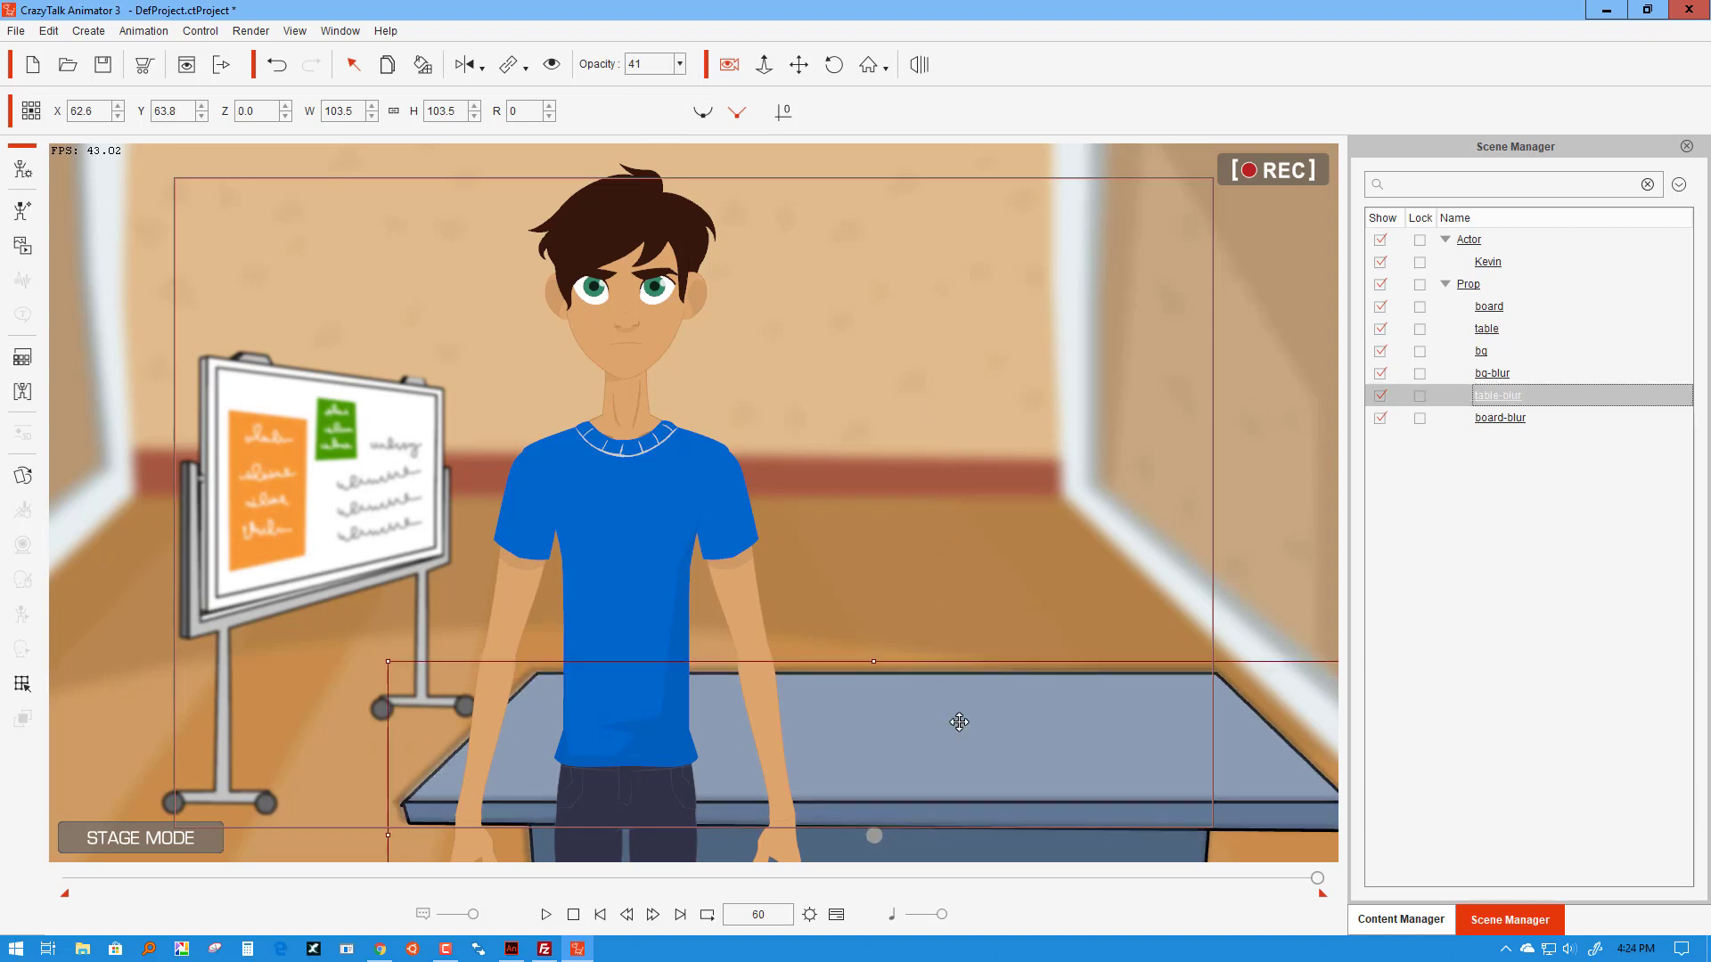
pyautogui.moveTo(959, 722); pyautogui.dragTo(968, 745)
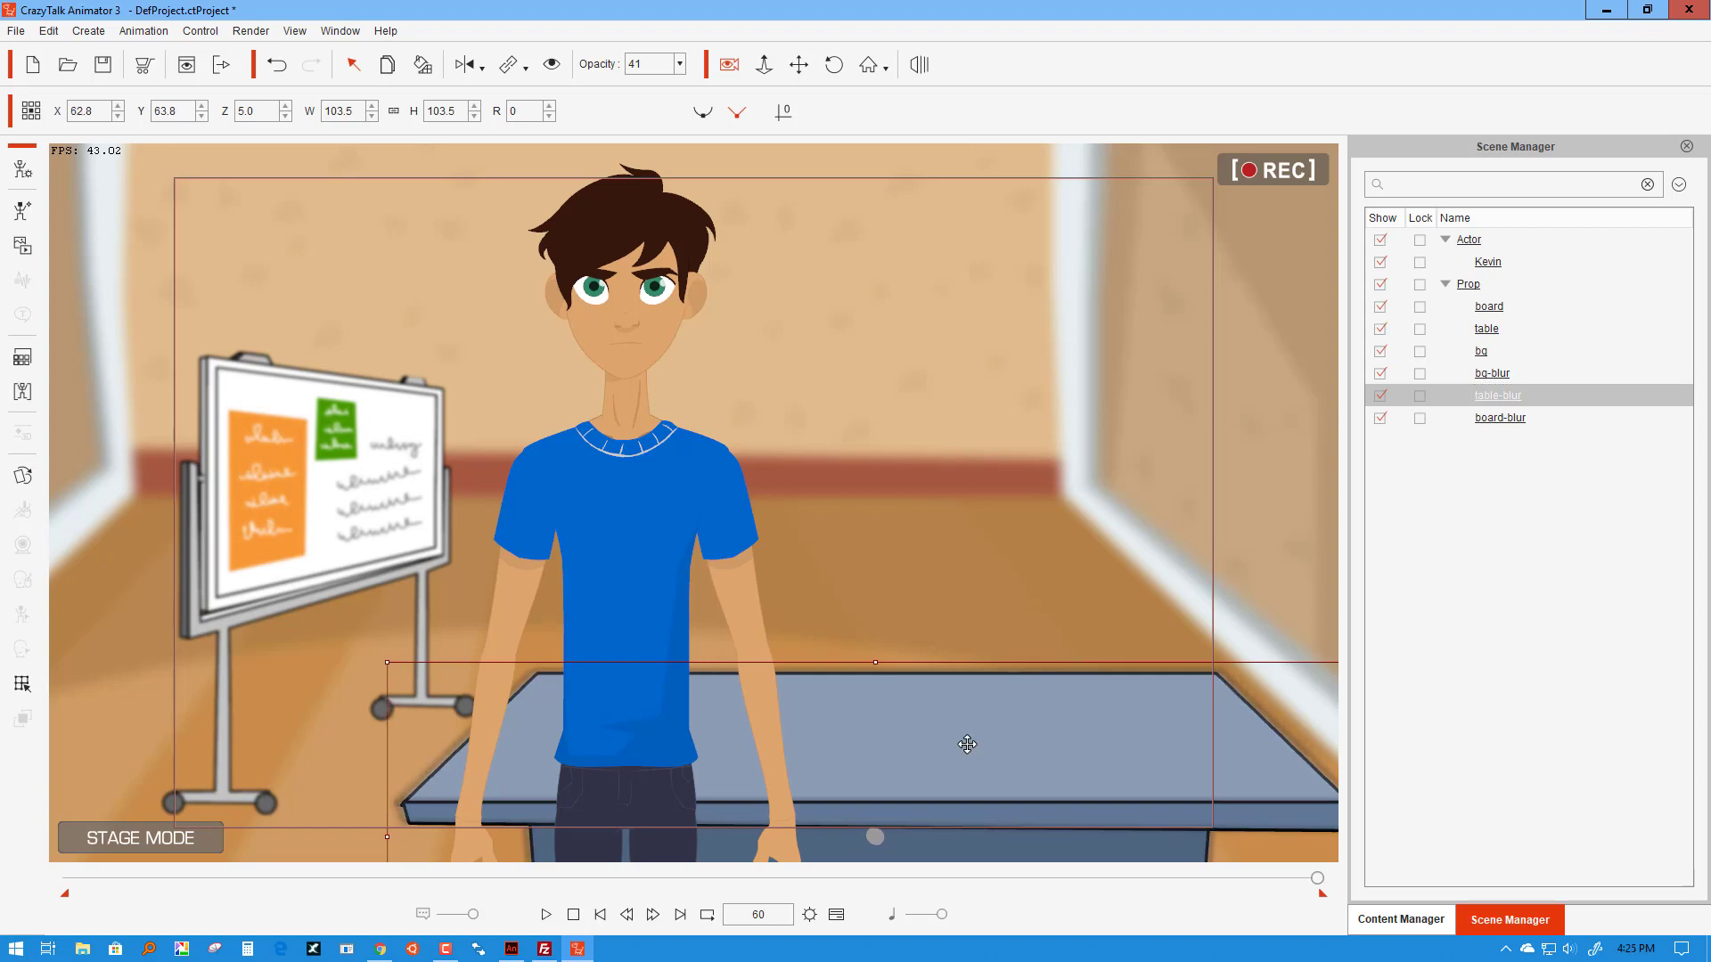
pyautogui.click(679, 64)
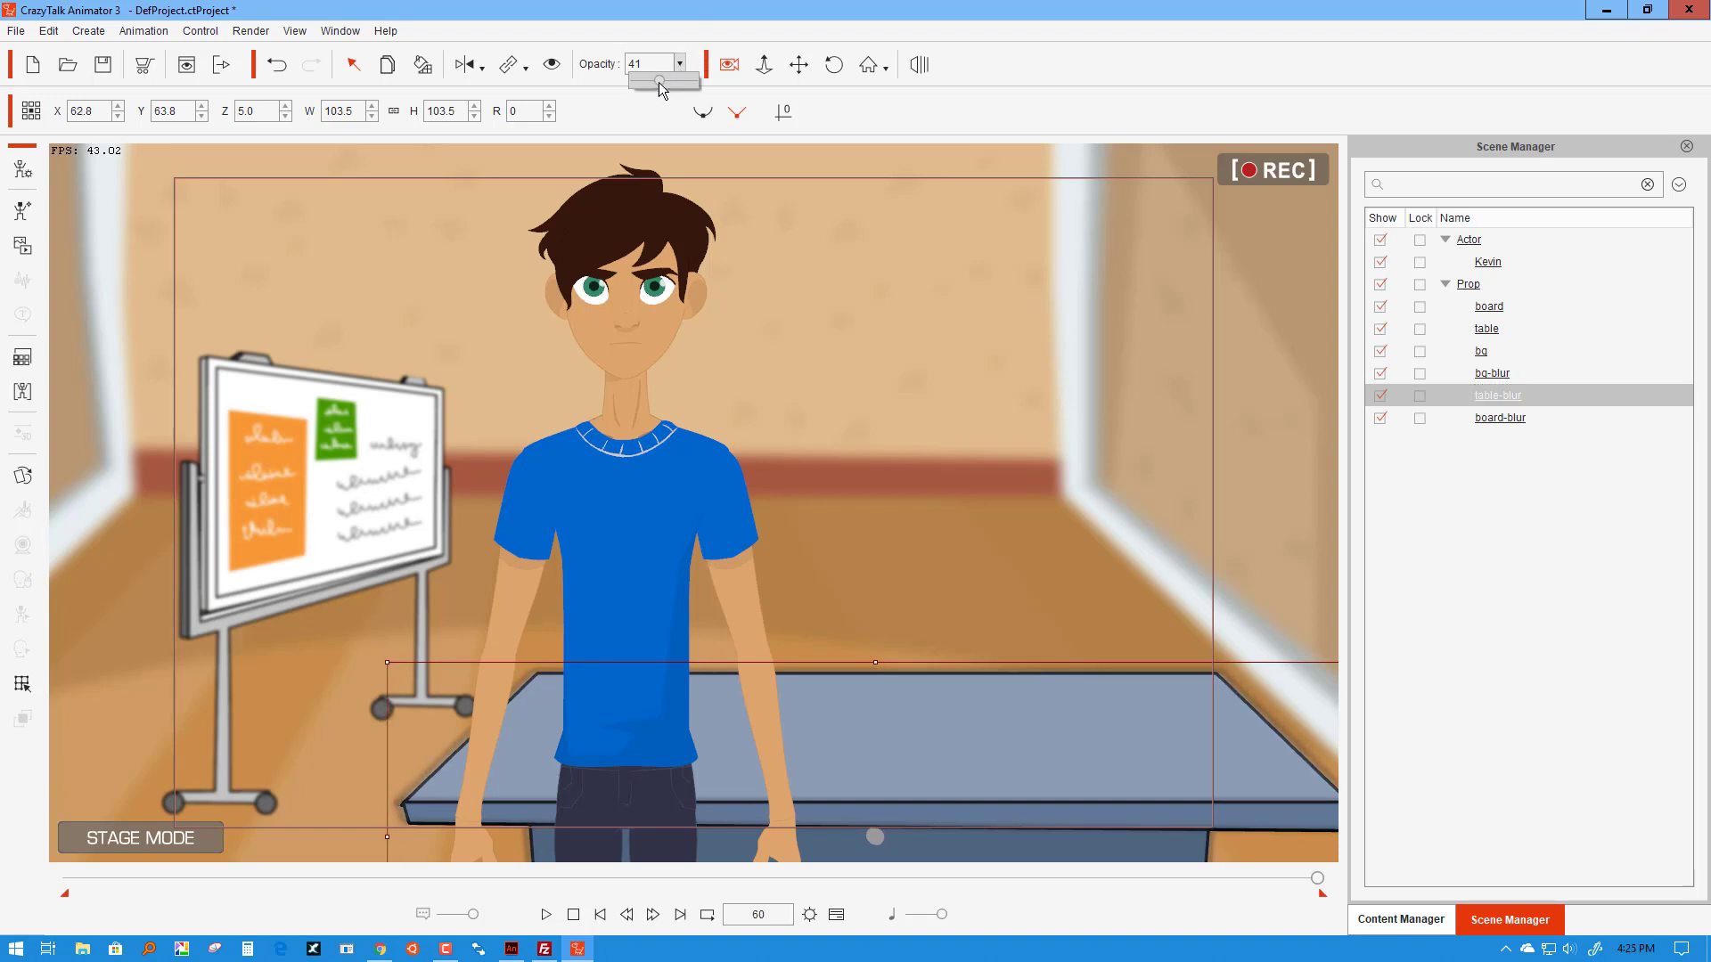
pyautogui.moveTo(661, 85)
pyautogui.mouseDown()
pyautogui.moveTo(711, 85)
pyautogui.moveTo(680, 92)
pyautogui.mouseUp()
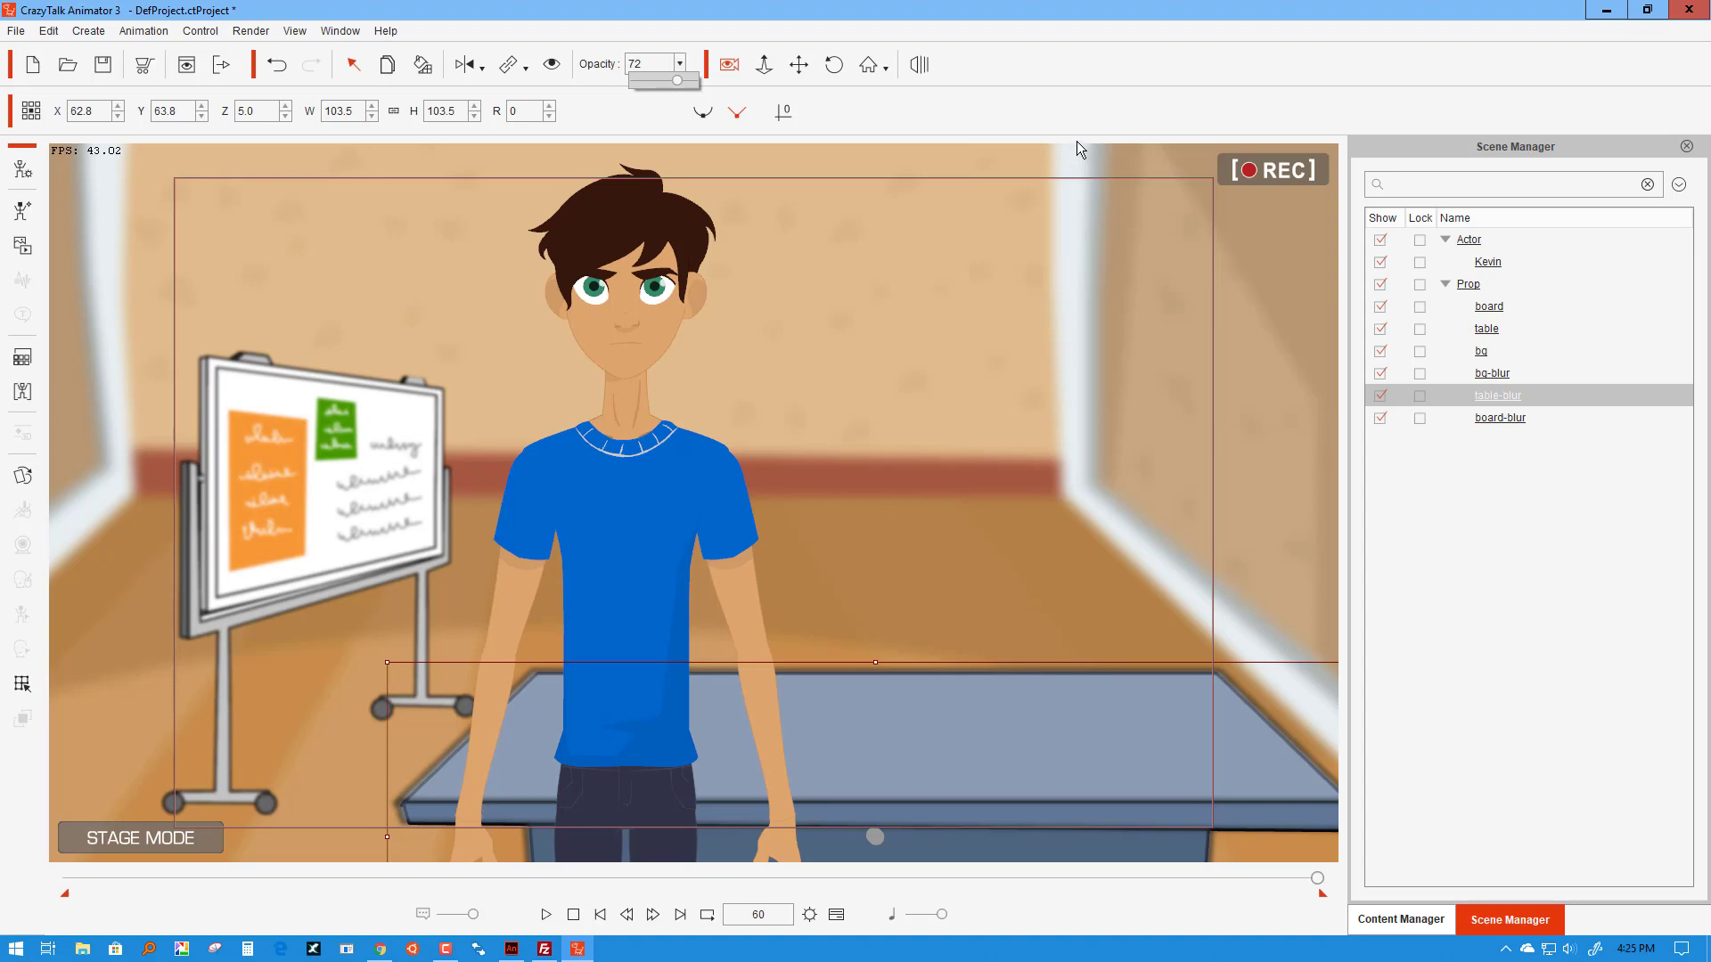
# Step: Select bg-blur, rewind to the first frame and play the zoom animation
pyautogui.click(1247, 558)
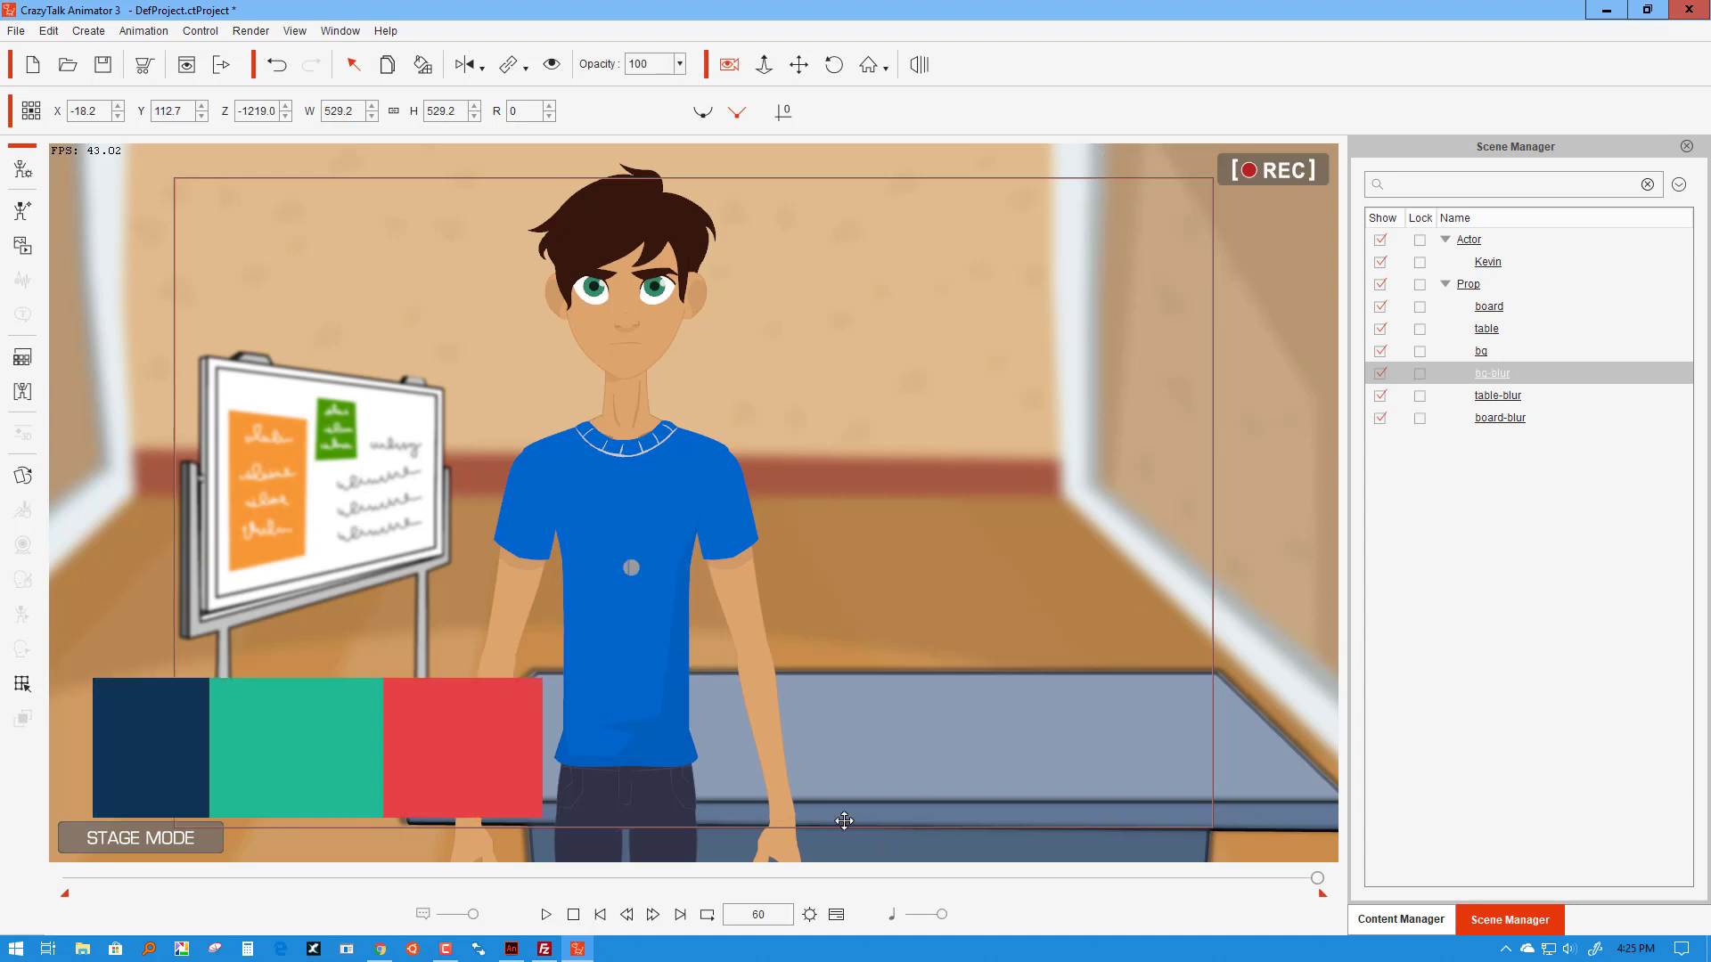
pyautogui.click(574, 915)
pyautogui.click(546, 916)
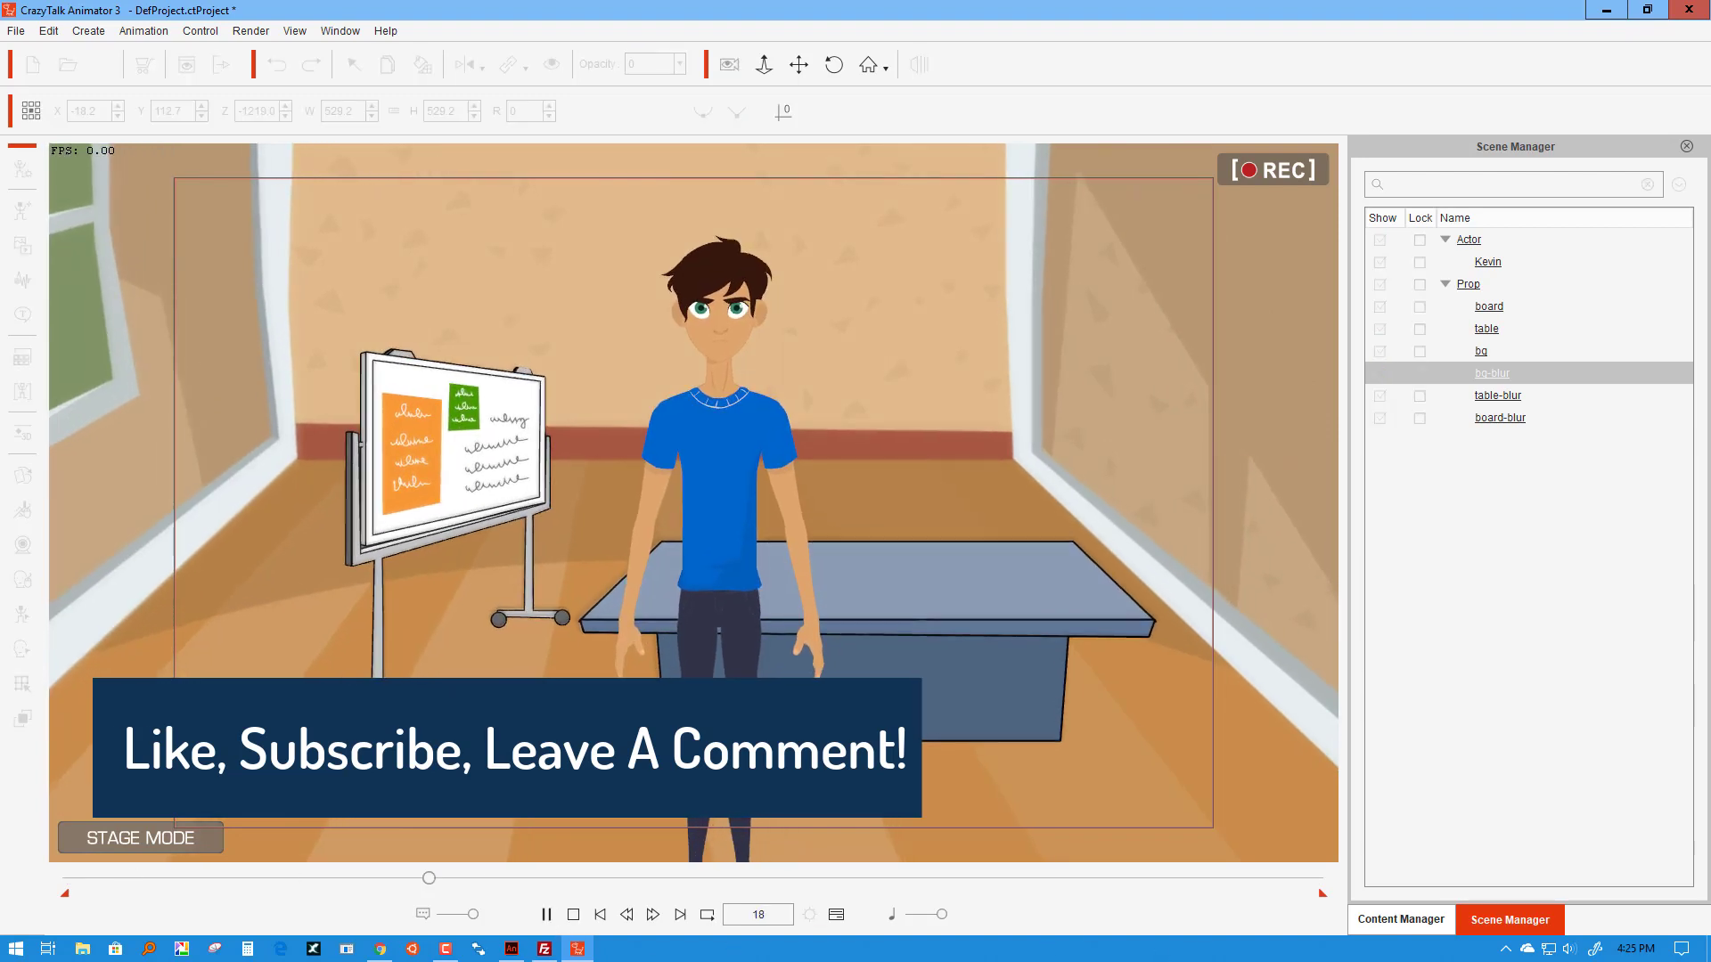